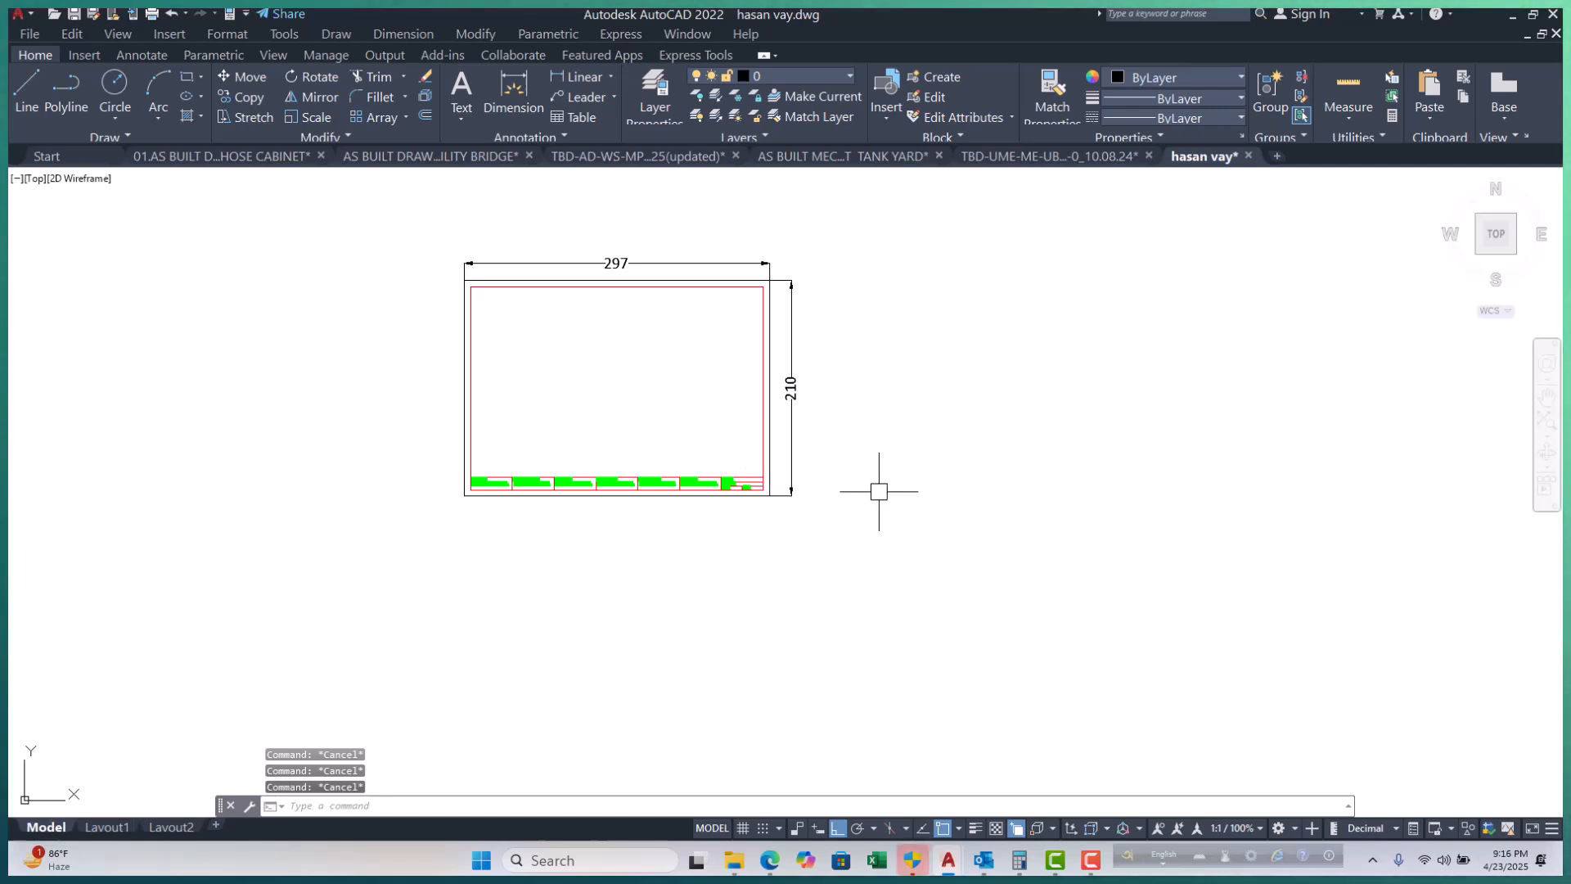
Open Layer Properties with LA and create Layer1 based on the 02.TEXT layer.
{"action": "type", "text": "la"}
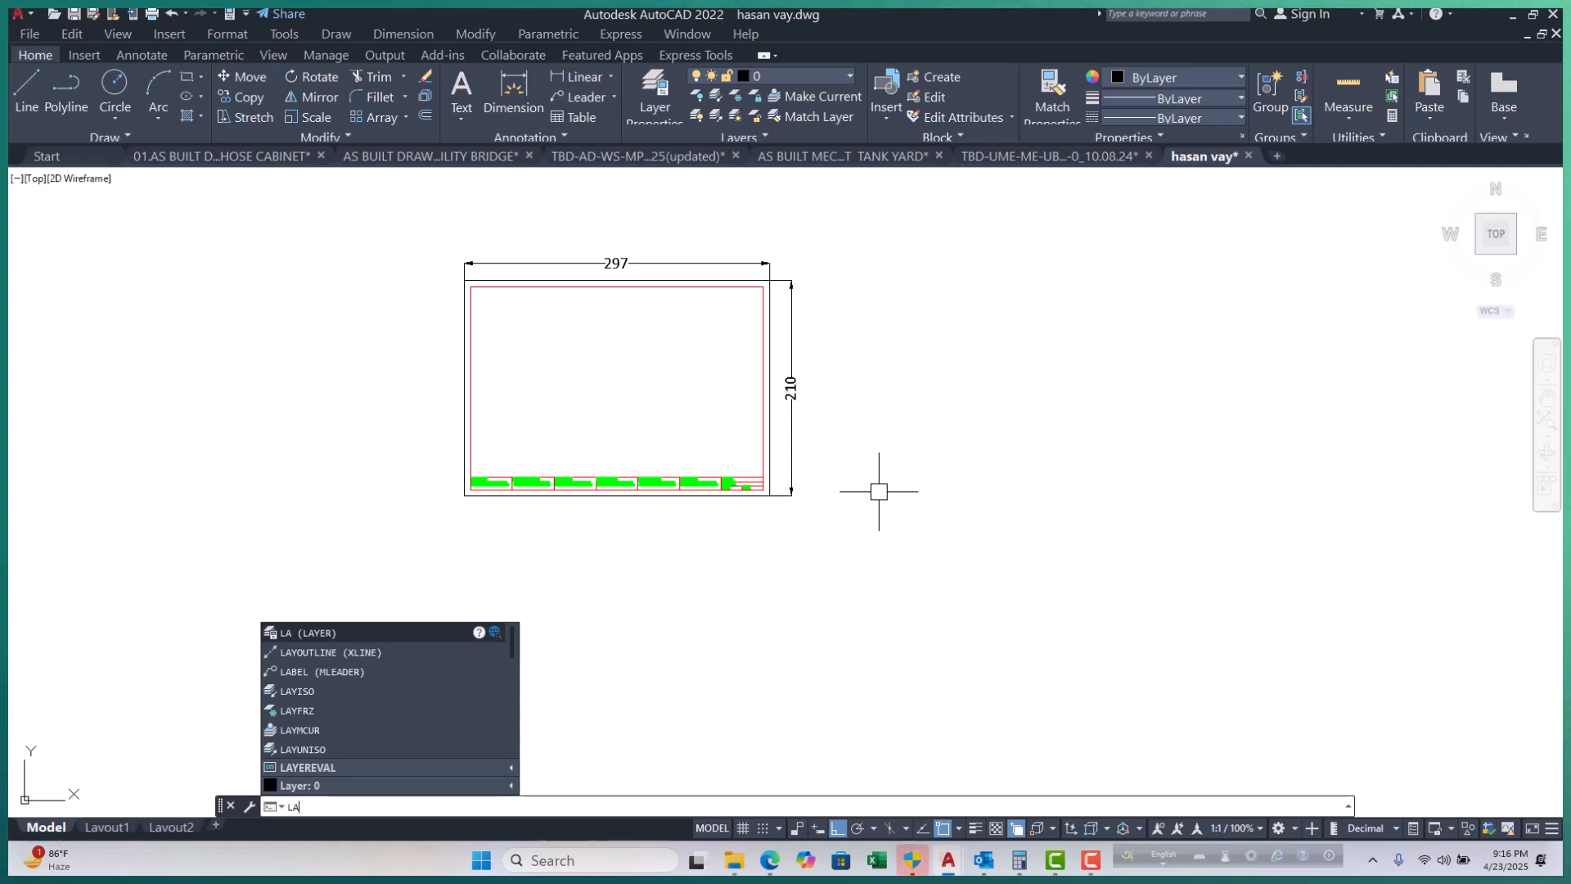
{"action": "key", "text": "Return"}
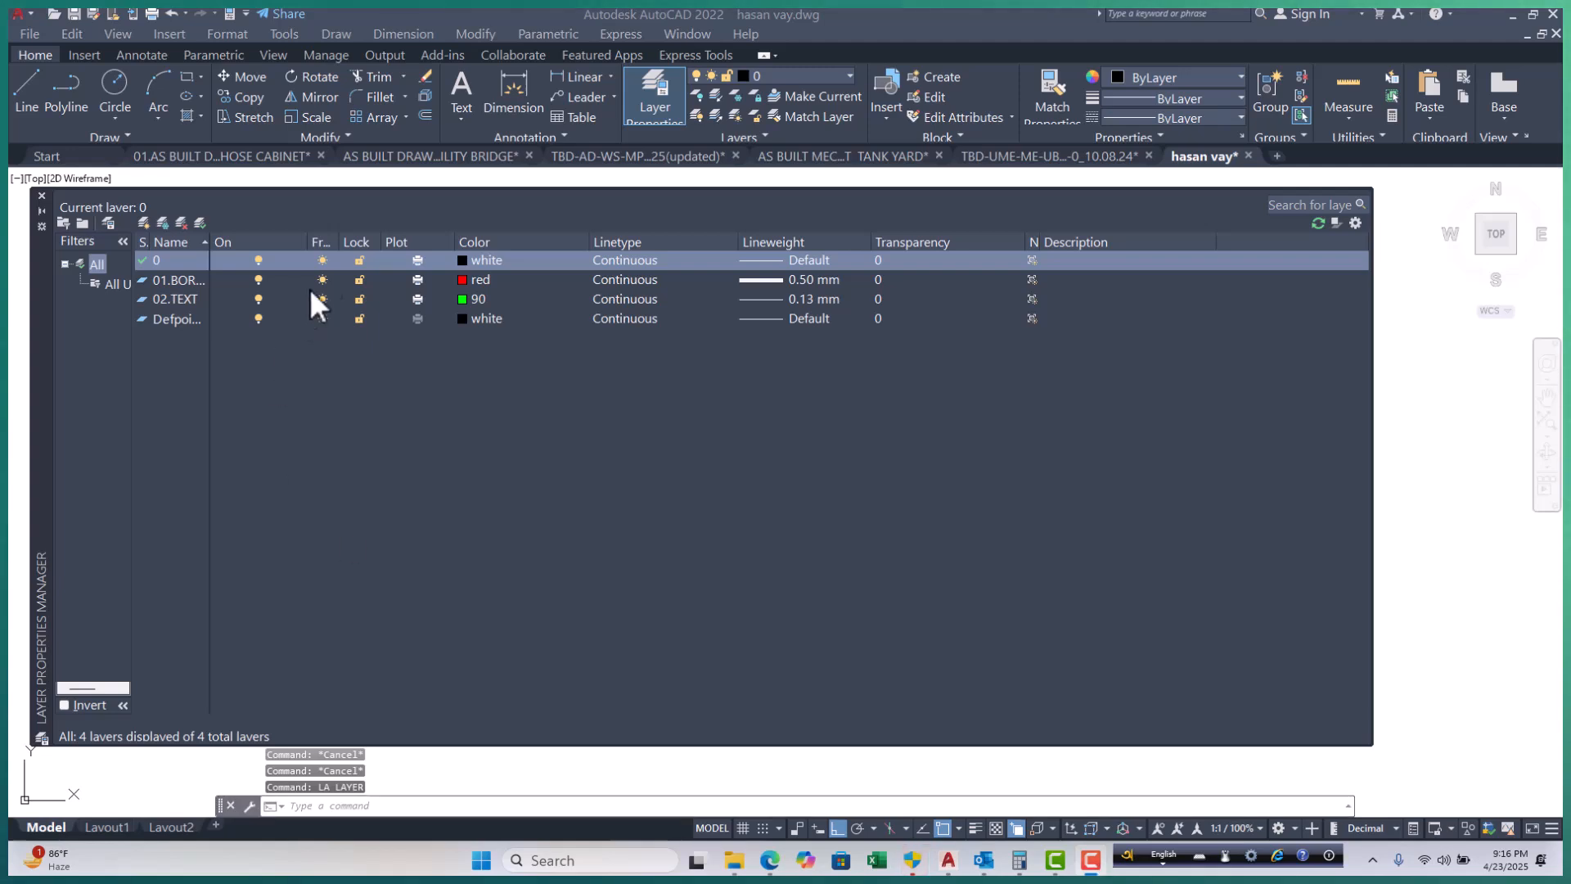
{"action": "left_click", "coordinate": [178, 301]}
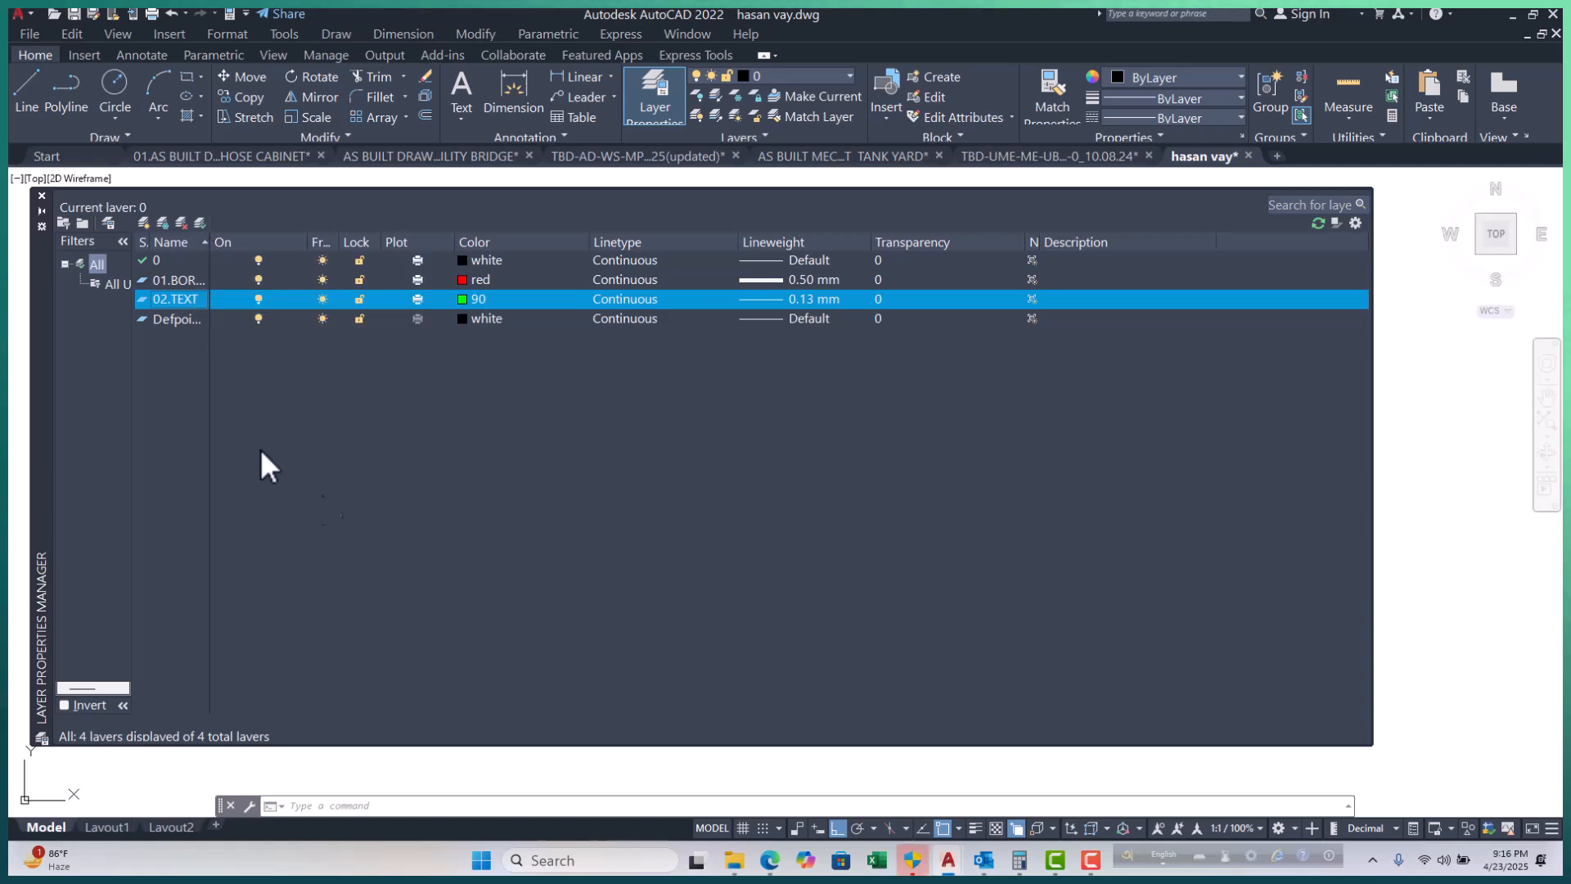
{"action": "left_click", "coordinate": [175, 320]}
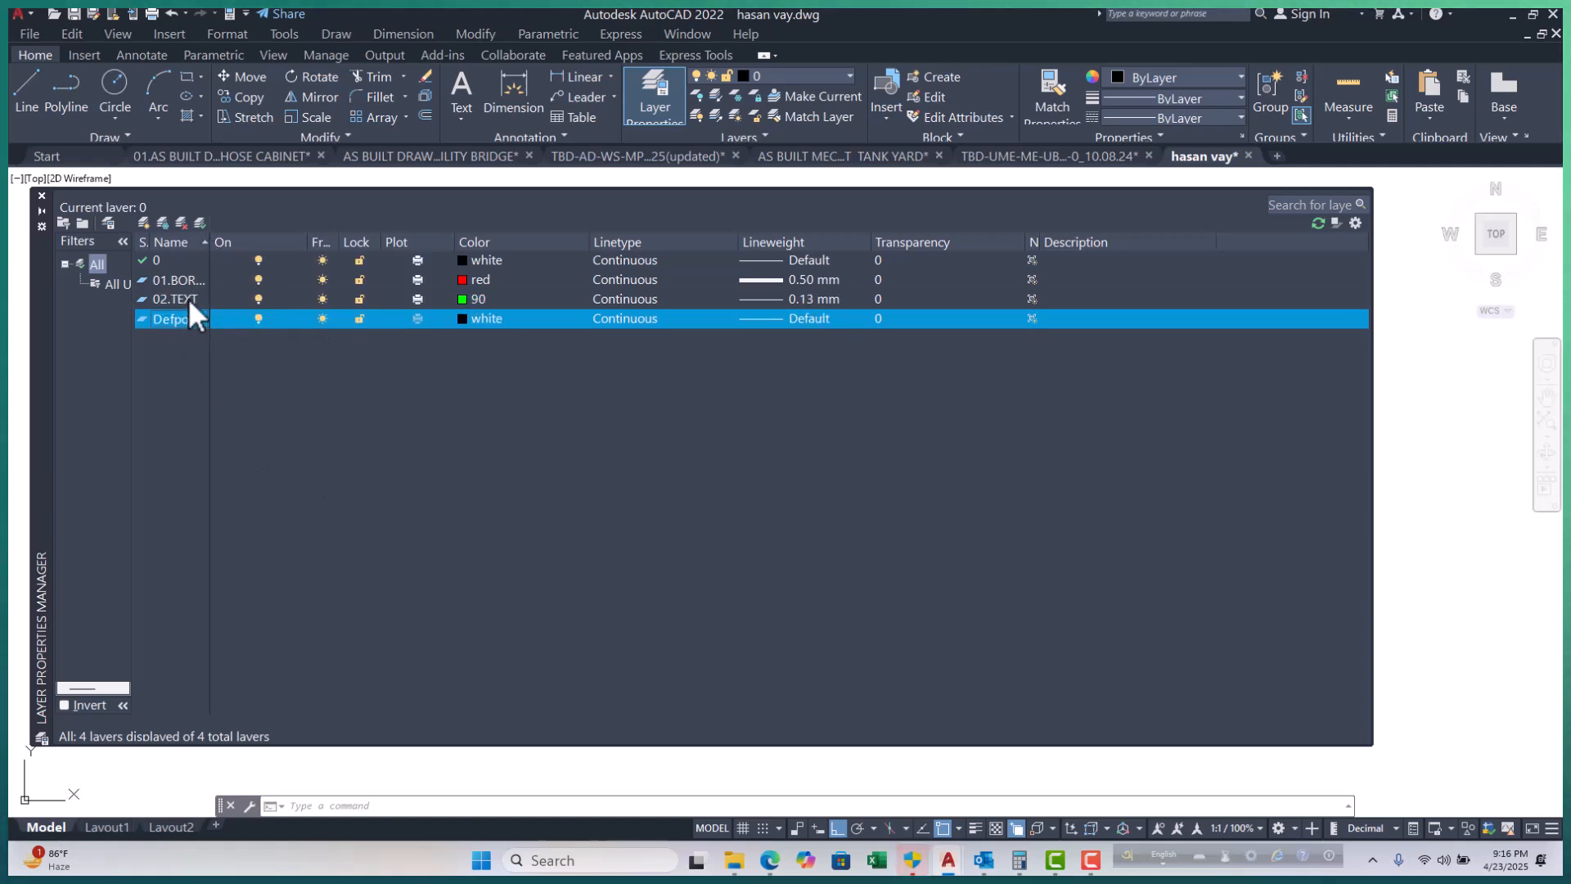
{"action": "left_click", "coordinate": [188, 298]}
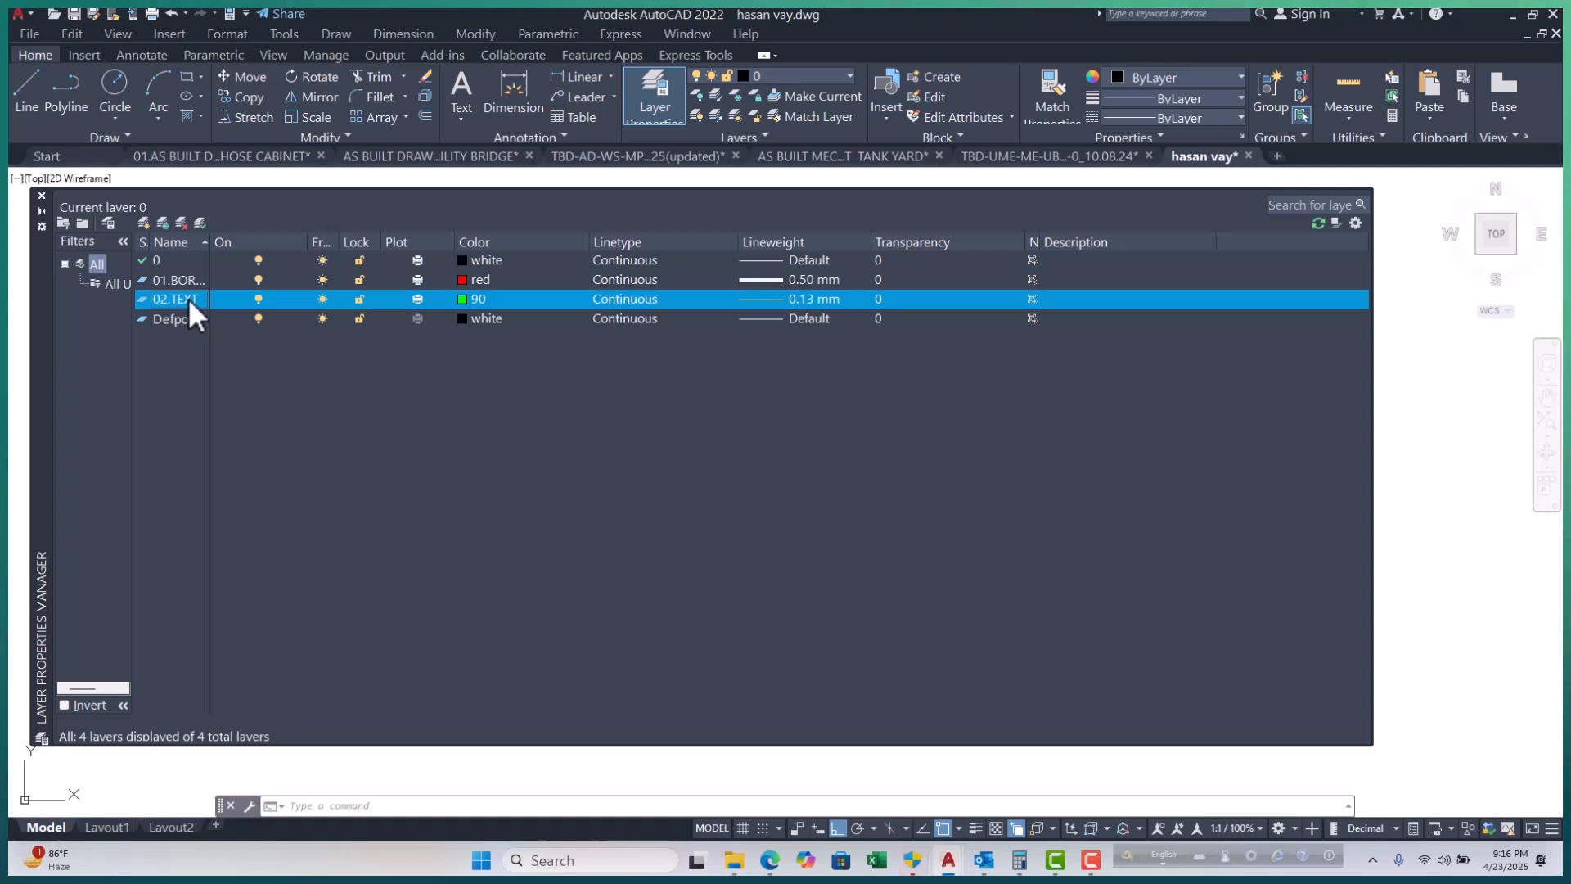
{"action": "key", "text": "alt+n"}
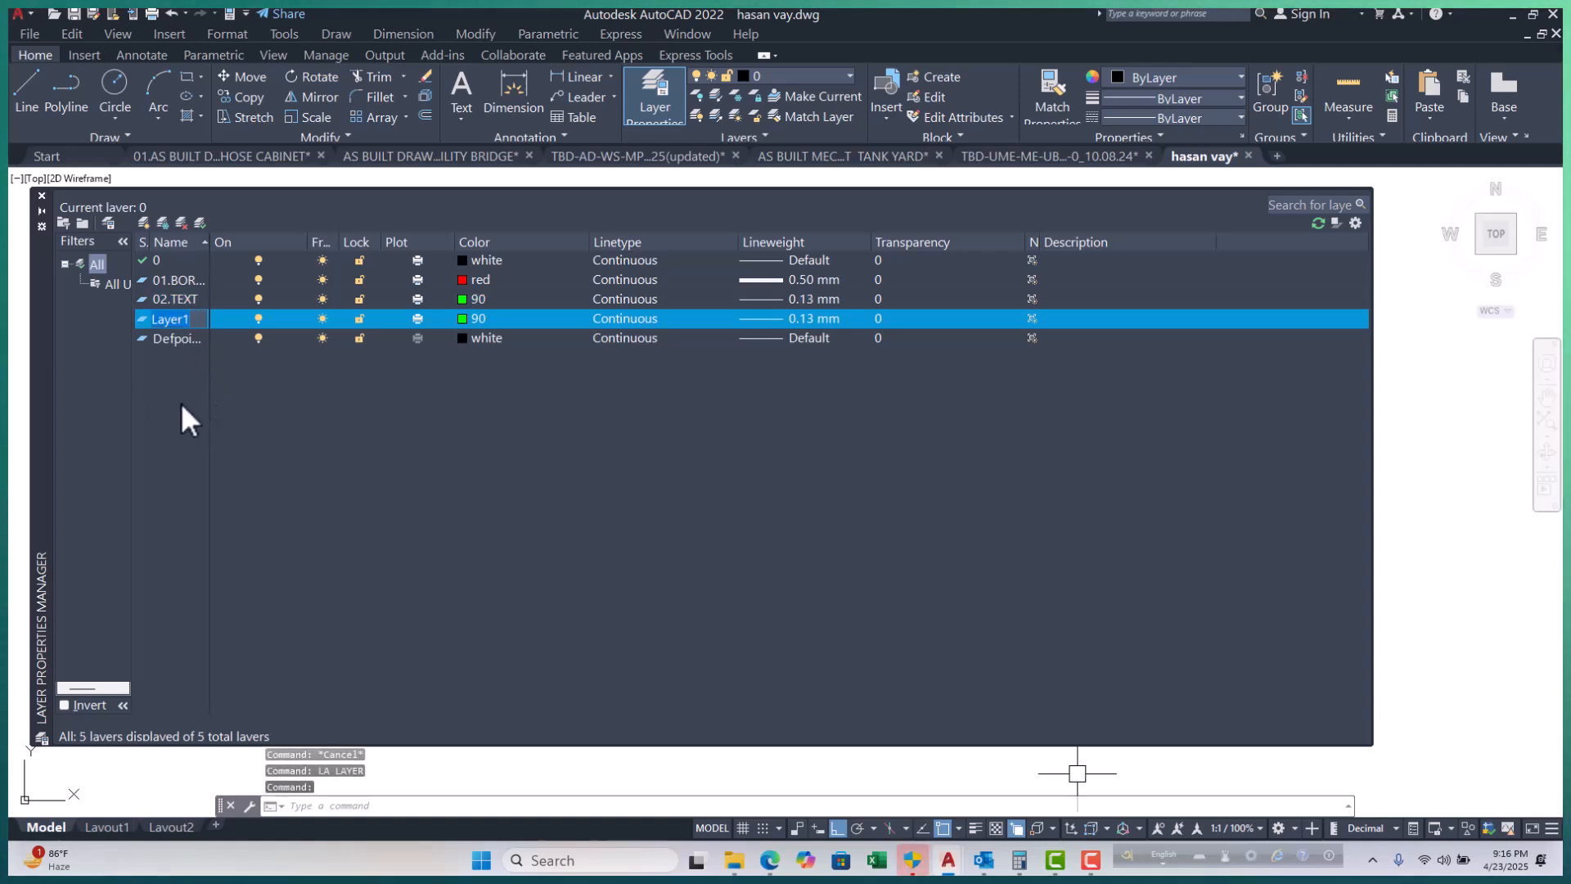
{"action": "key", "text": "BackSpace"}
{"action": "key", "text": "Escape"}
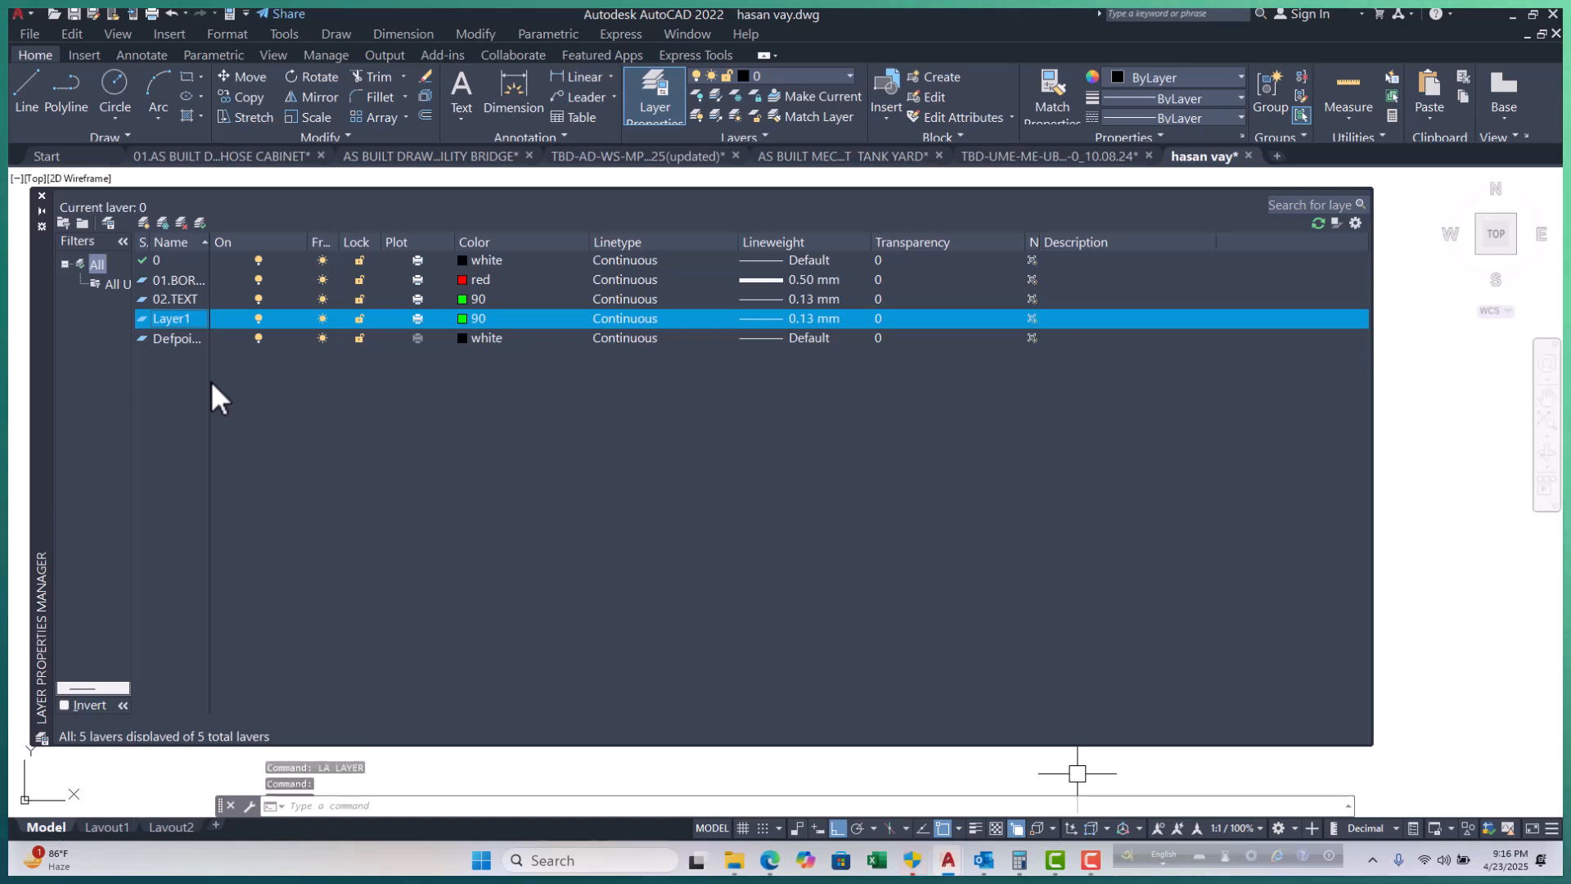
Add two more layers, Layer2 and Layer3, with their default names.
{"action": "key", "text": "alt+n"}
{"action": "key", "text": "Return"}
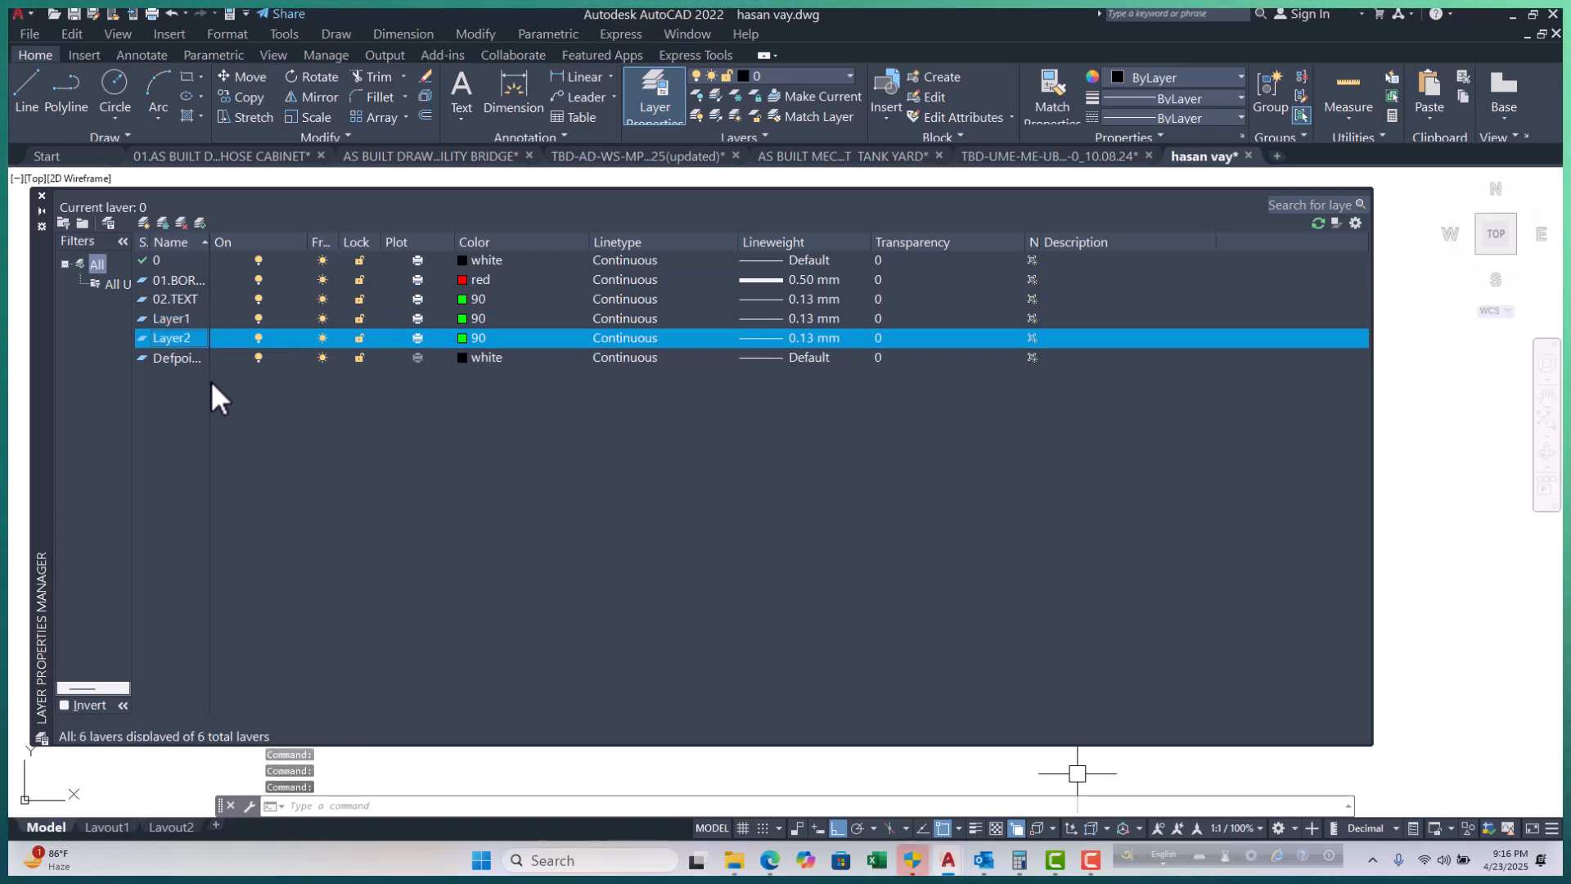
{"action": "key", "text": "alt+n"}
{"action": "key", "text": "Return"}
Delete Layer2, make Layer3 current, then set layer 0 current again.
{"action": "left_click", "coordinate": [189, 338]}
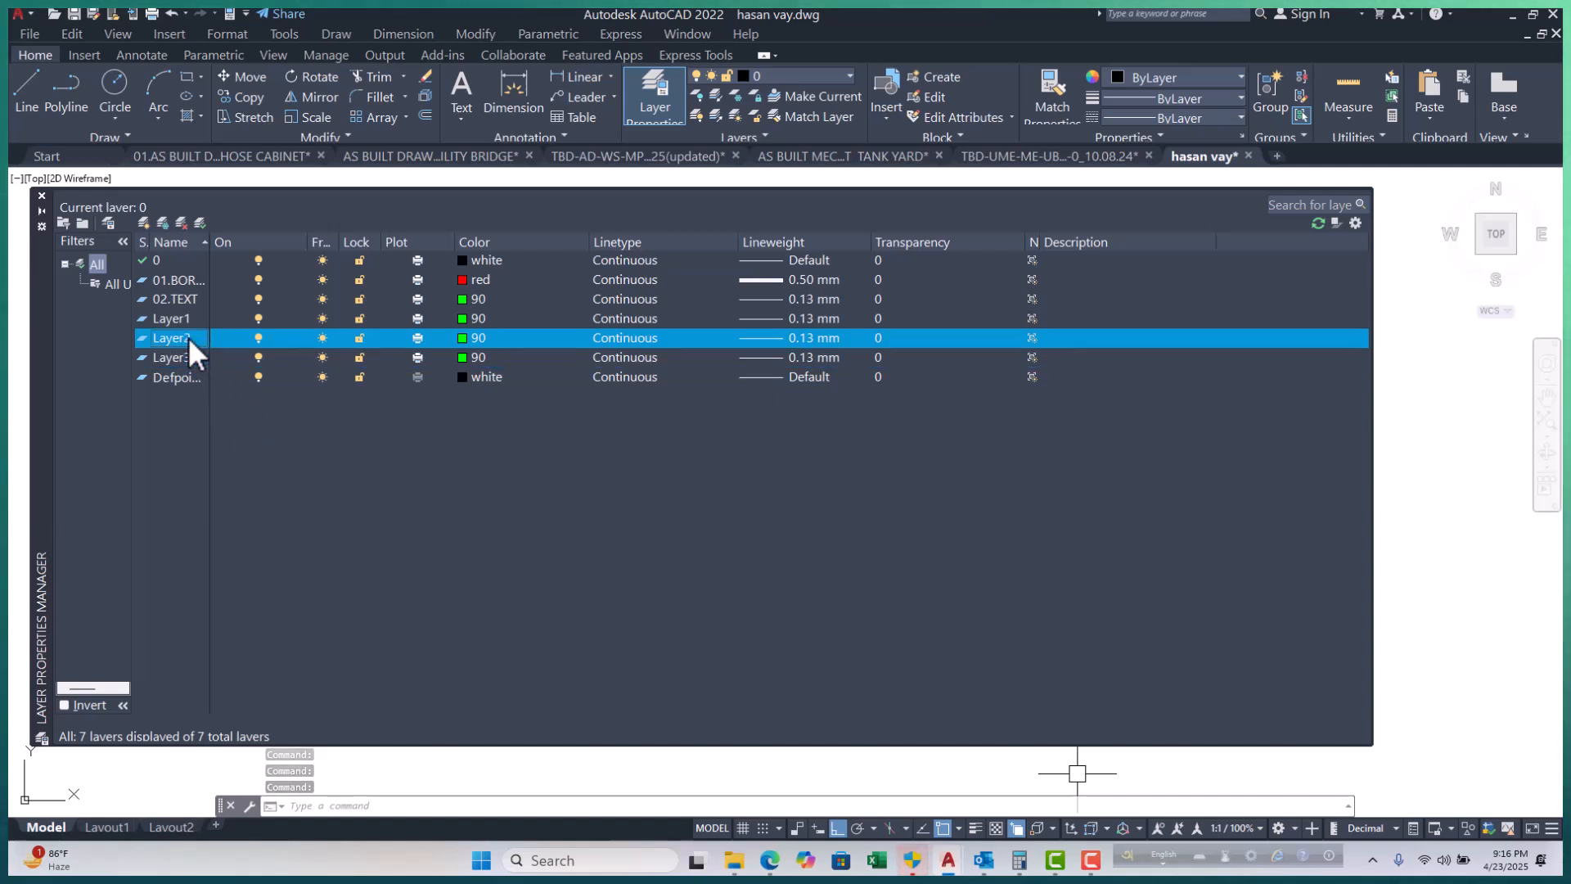
{"action": "key", "text": "Delete"}
{"action": "key", "text": "Delete"}
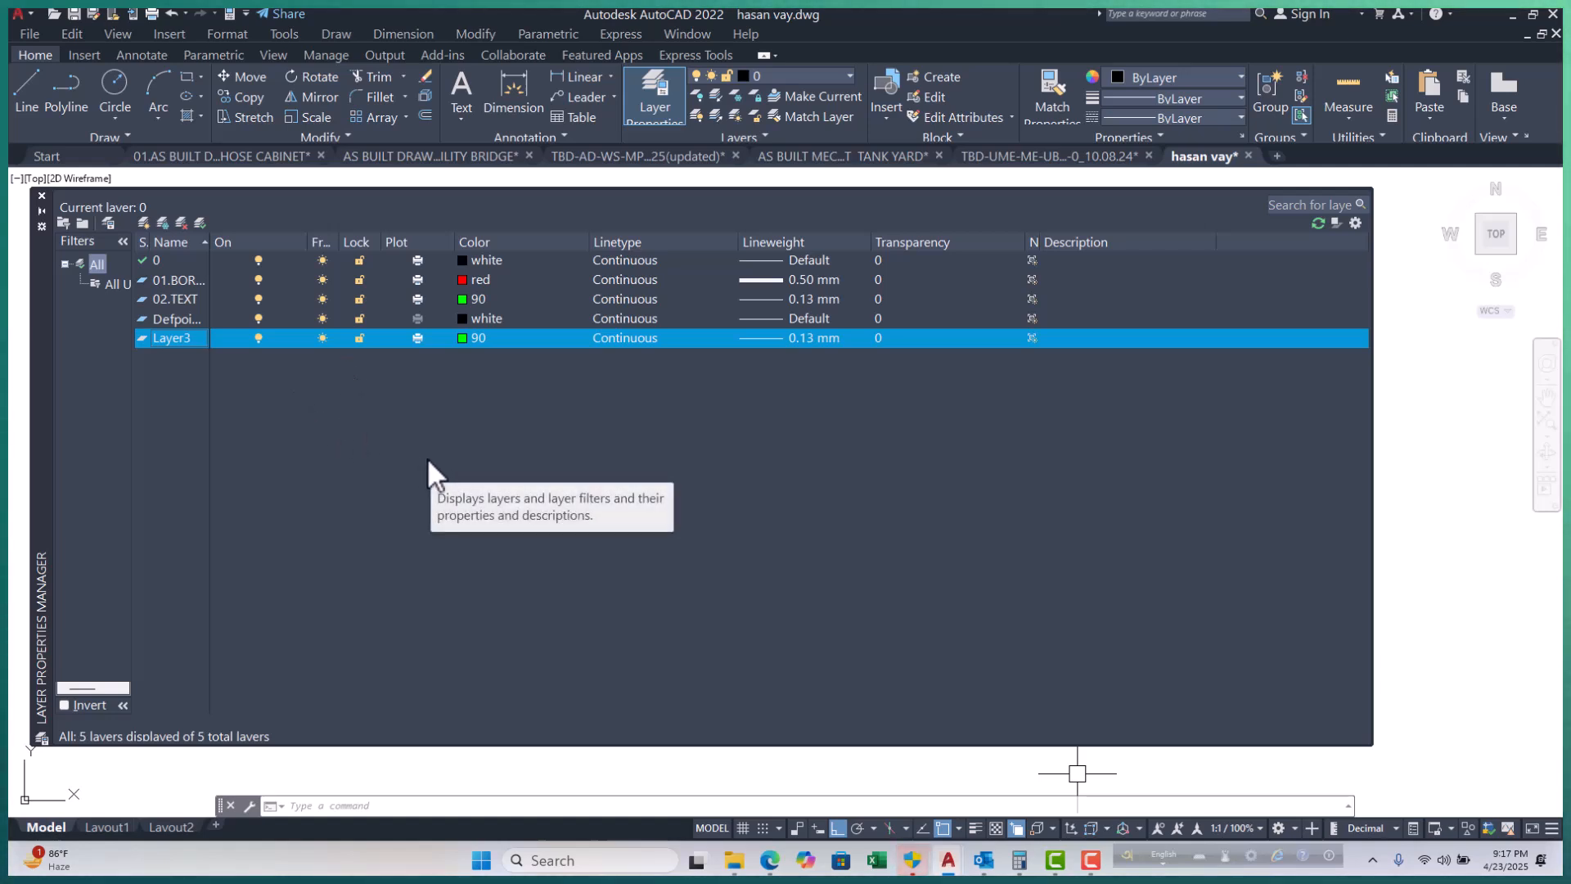
{"action": "key", "text": "alt+c"}
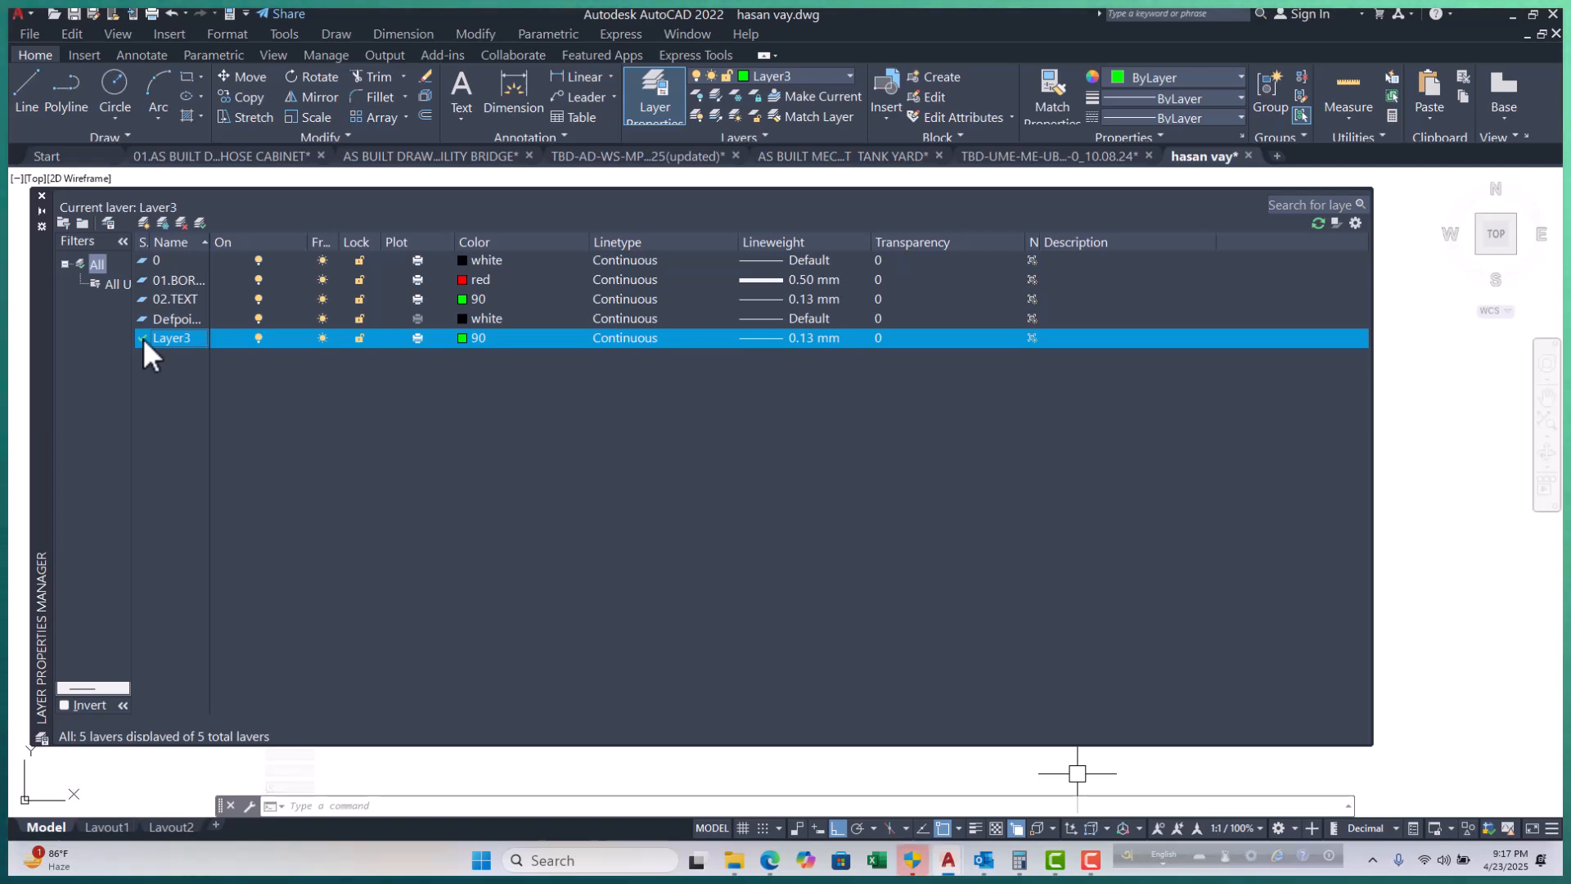
{"action": "double_click", "coordinate": [161, 265]}
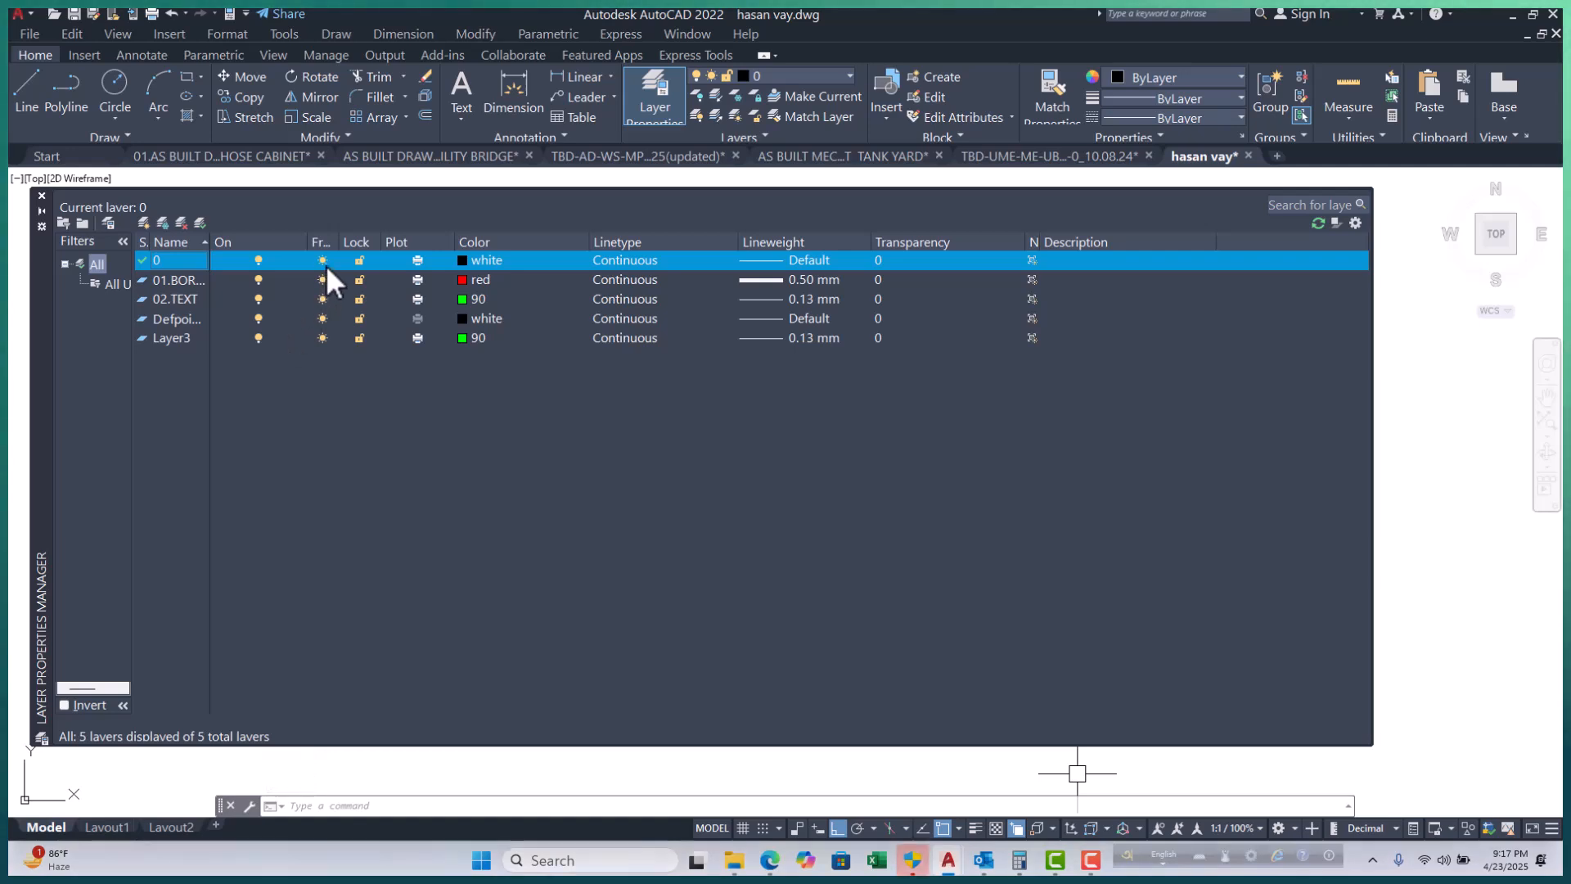
Close the layer list, zoom the A4 sheet, and reopen Layer Properties with LA.
{"action": "left_click", "coordinate": [42, 196]}
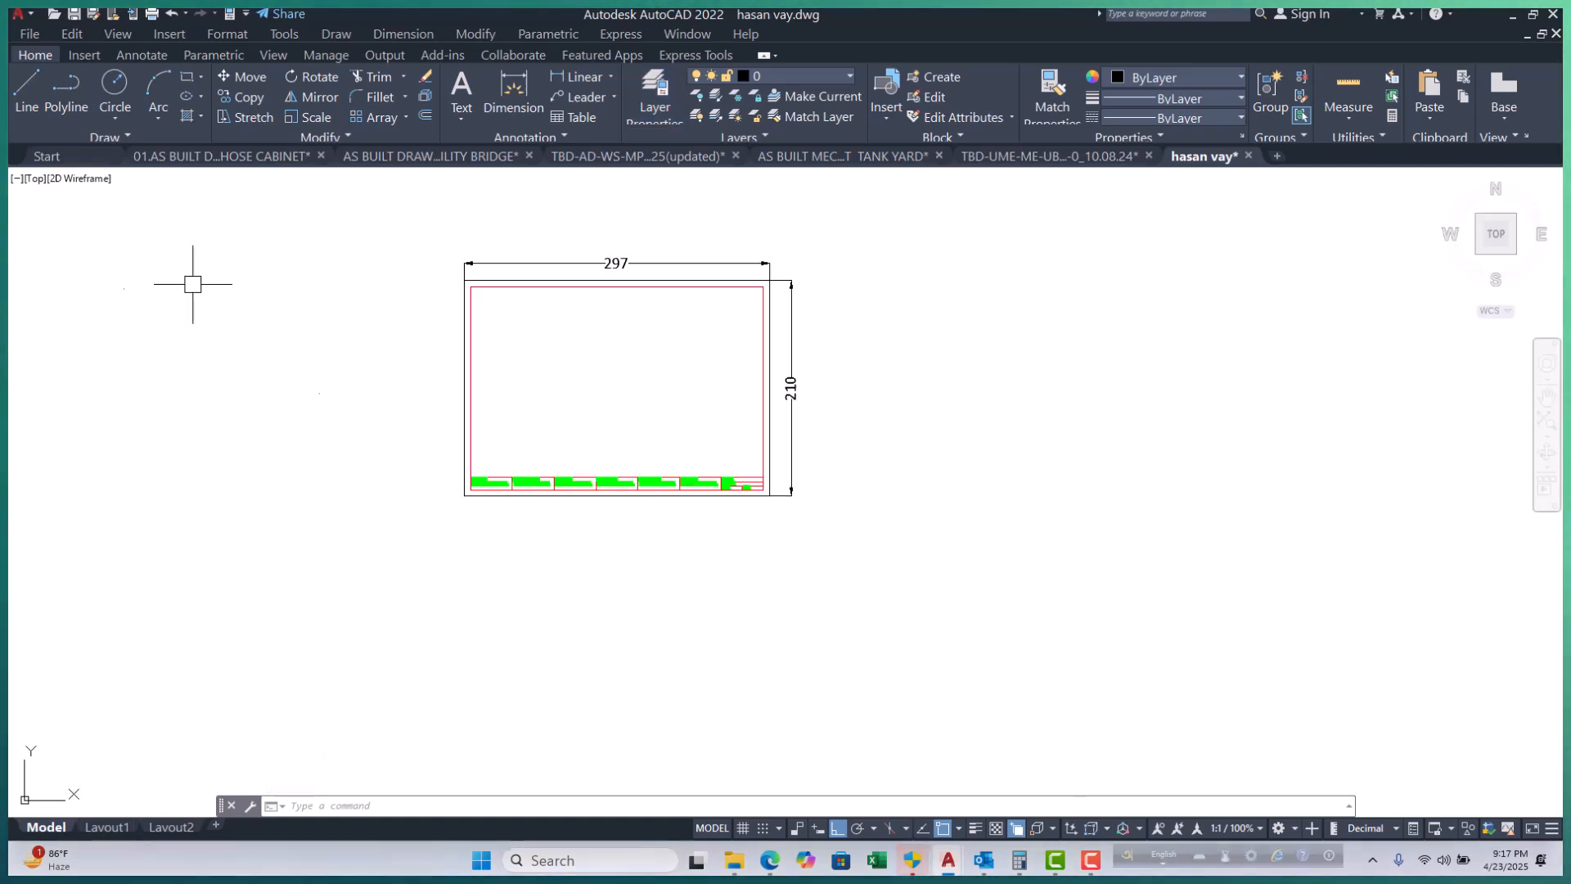
{"action": "scroll", "coordinate": [482, 491], "scroll_direction": "up", "scroll_amount": 4}
{"action": "scroll", "coordinate": [492, 571], "scroll_direction": "down", "scroll_amount": 2}
{"action": "scroll", "coordinate": [492, 571], "scroll_direction": "down", "scroll_amount": 2}
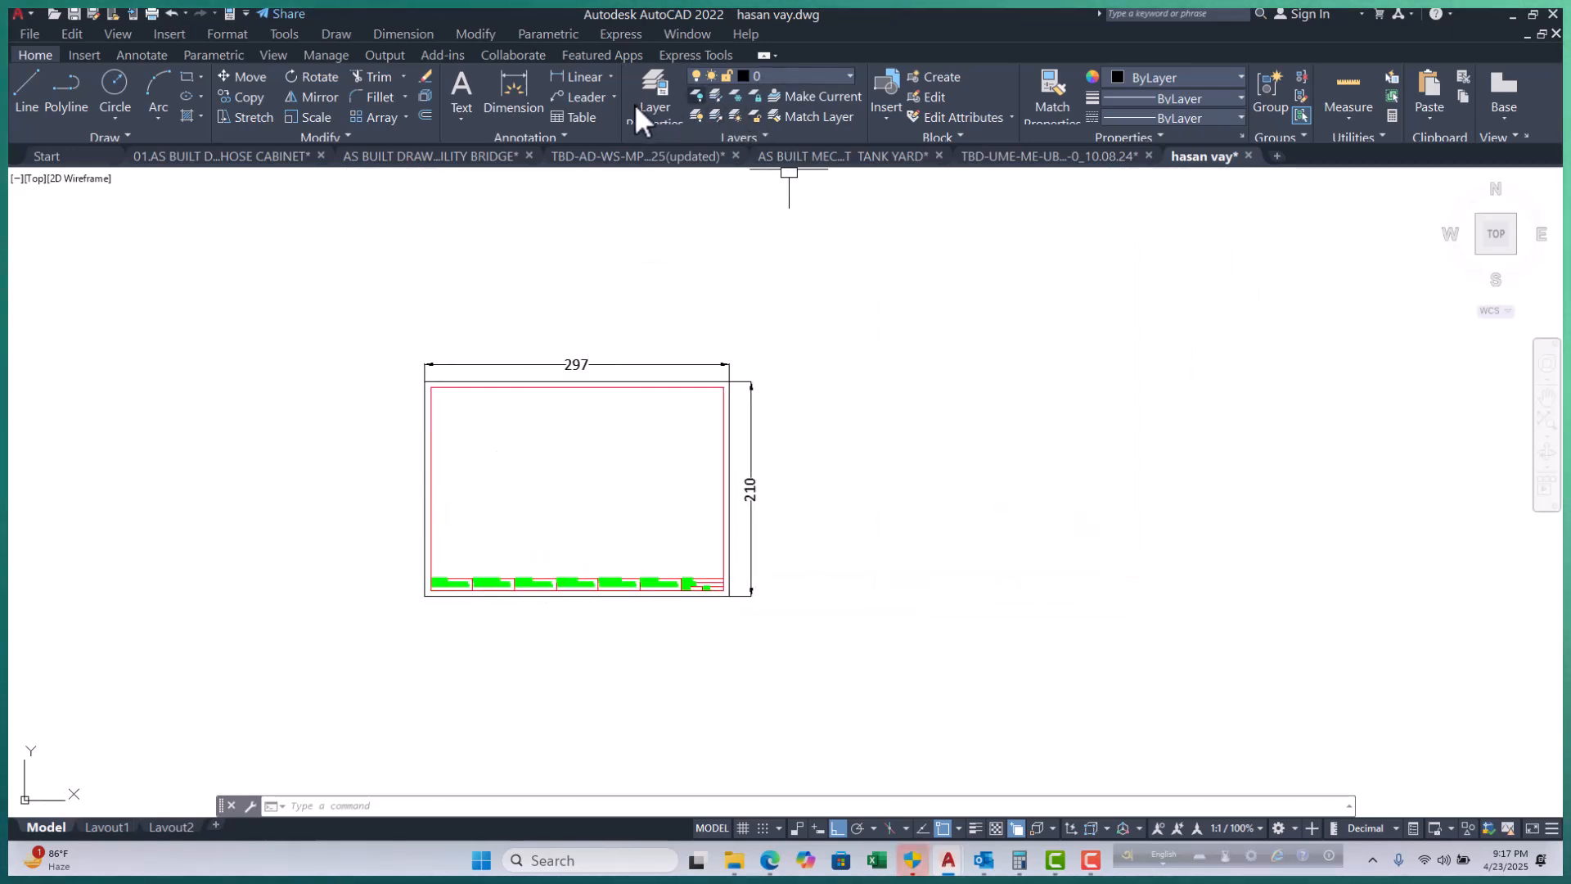
{"action": "type", "text": "La"}
{"action": "key", "text": "Return"}
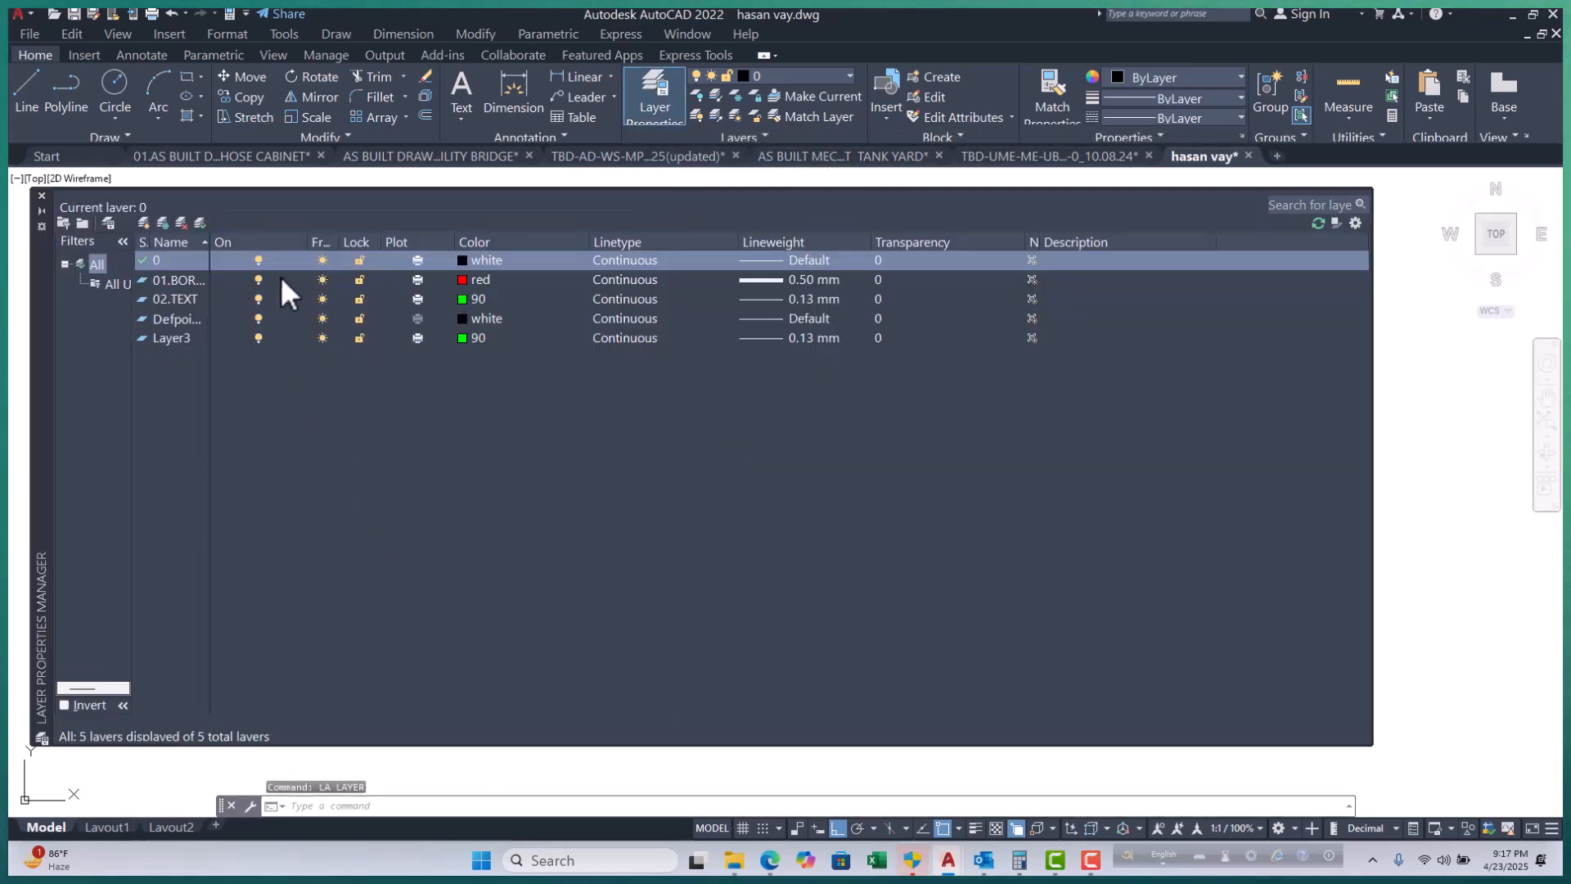
Close the Layer Properties Manager palette to return to the sheet.
{"action": "left_click", "coordinate": [45, 198]}
{"action": "left_click", "coordinate": [42, 196]}
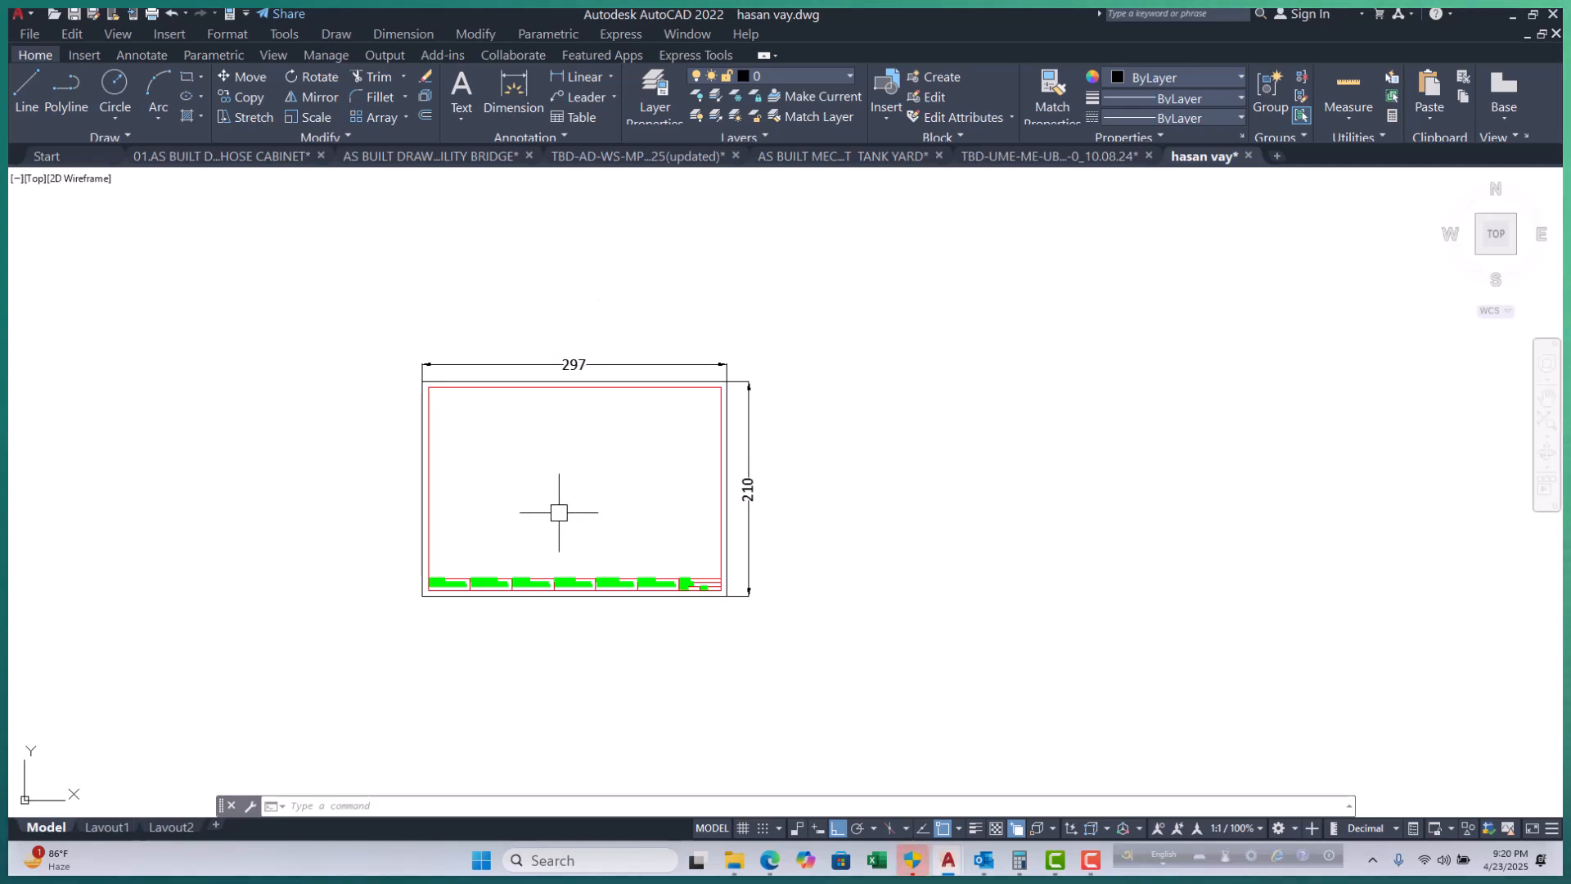
Select the whole sheet with a crossing window, clear the selection, and reframe the view.
{"action": "scroll", "coordinate": [520, 609], "scroll_direction": "up", "scroll_amount": 6}
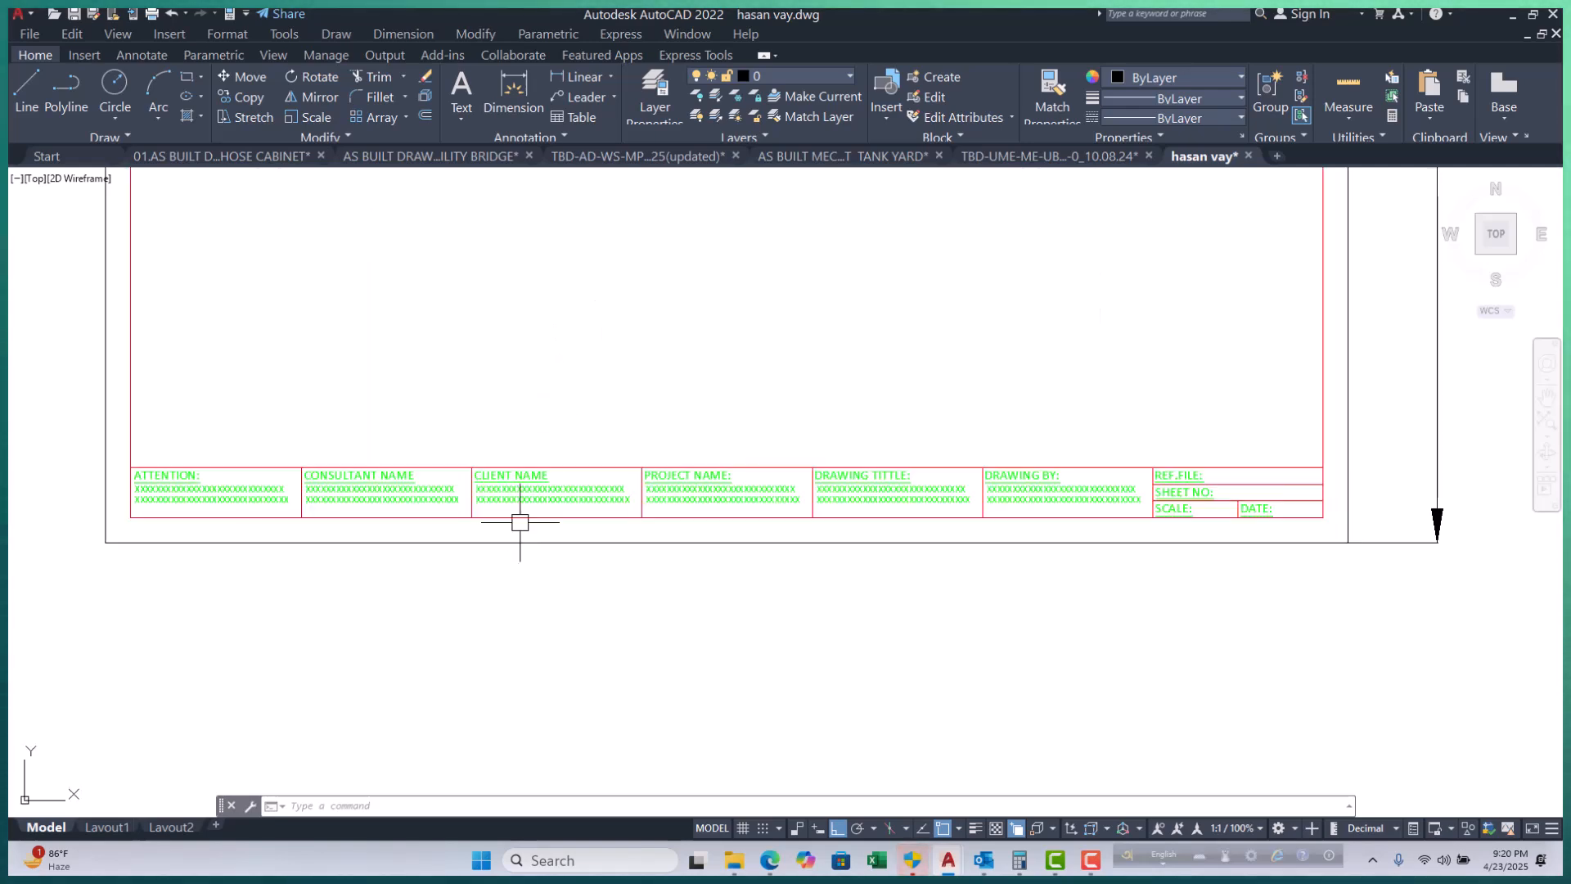
{"action": "scroll", "coordinate": [518, 523], "scroll_direction": "up", "scroll_amount": 2}
{"action": "scroll", "coordinate": [504, 484], "scroll_direction": "down", "scroll_amount": 8}
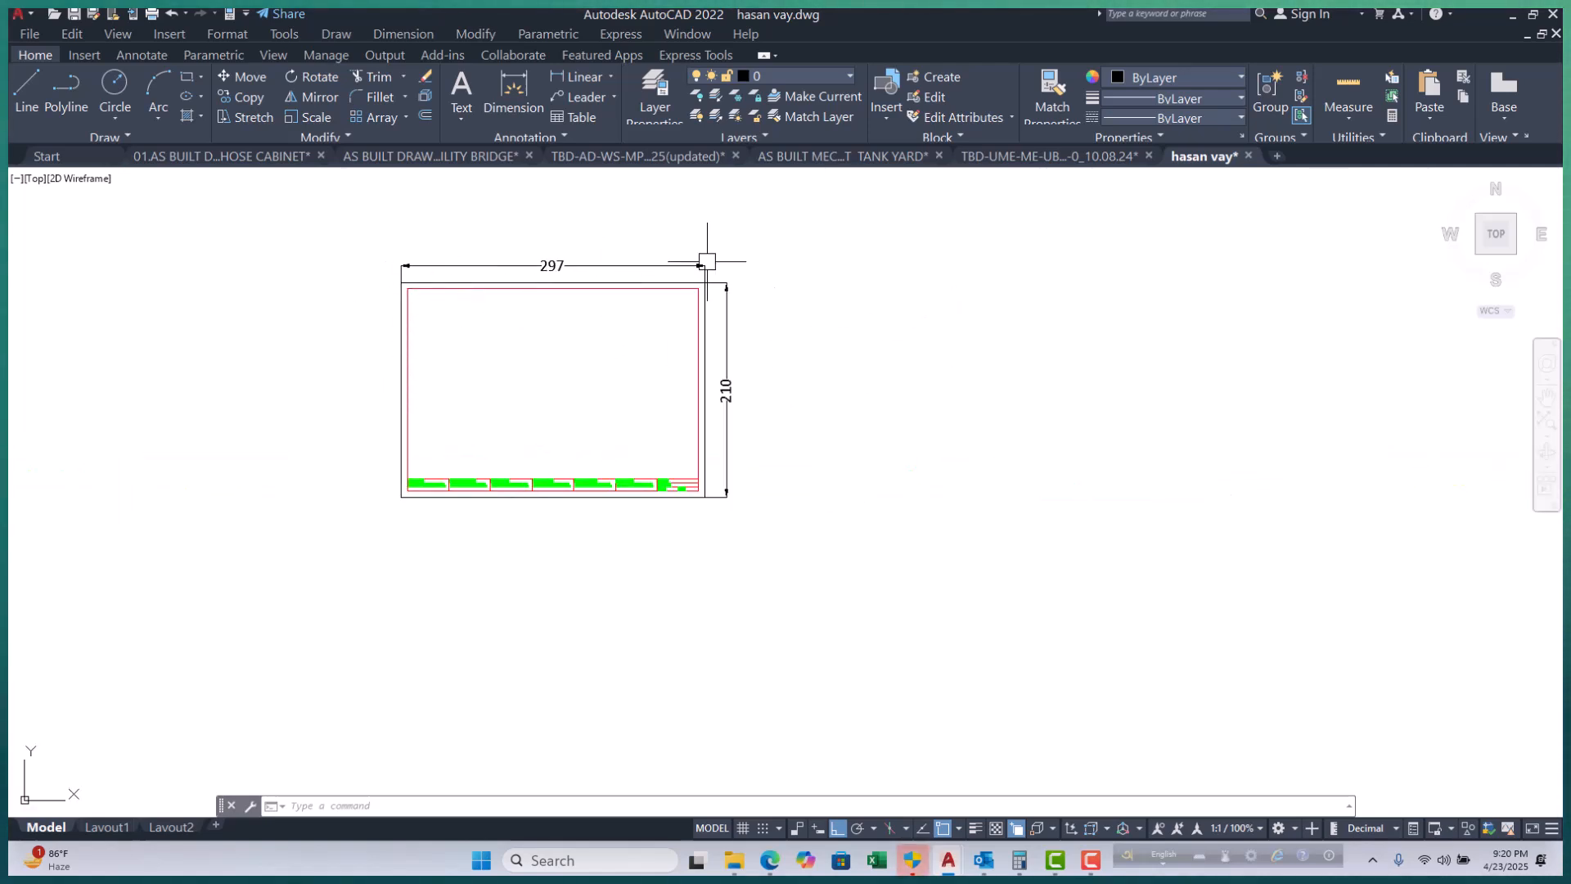
{"action": "left_click", "coordinate": [815, 217]}
{"action": "left_click", "coordinate": [362, 541]}
{"action": "scroll", "coordinate": [437, 491], "scroll_direction": "up", "scroll_amount": 4}
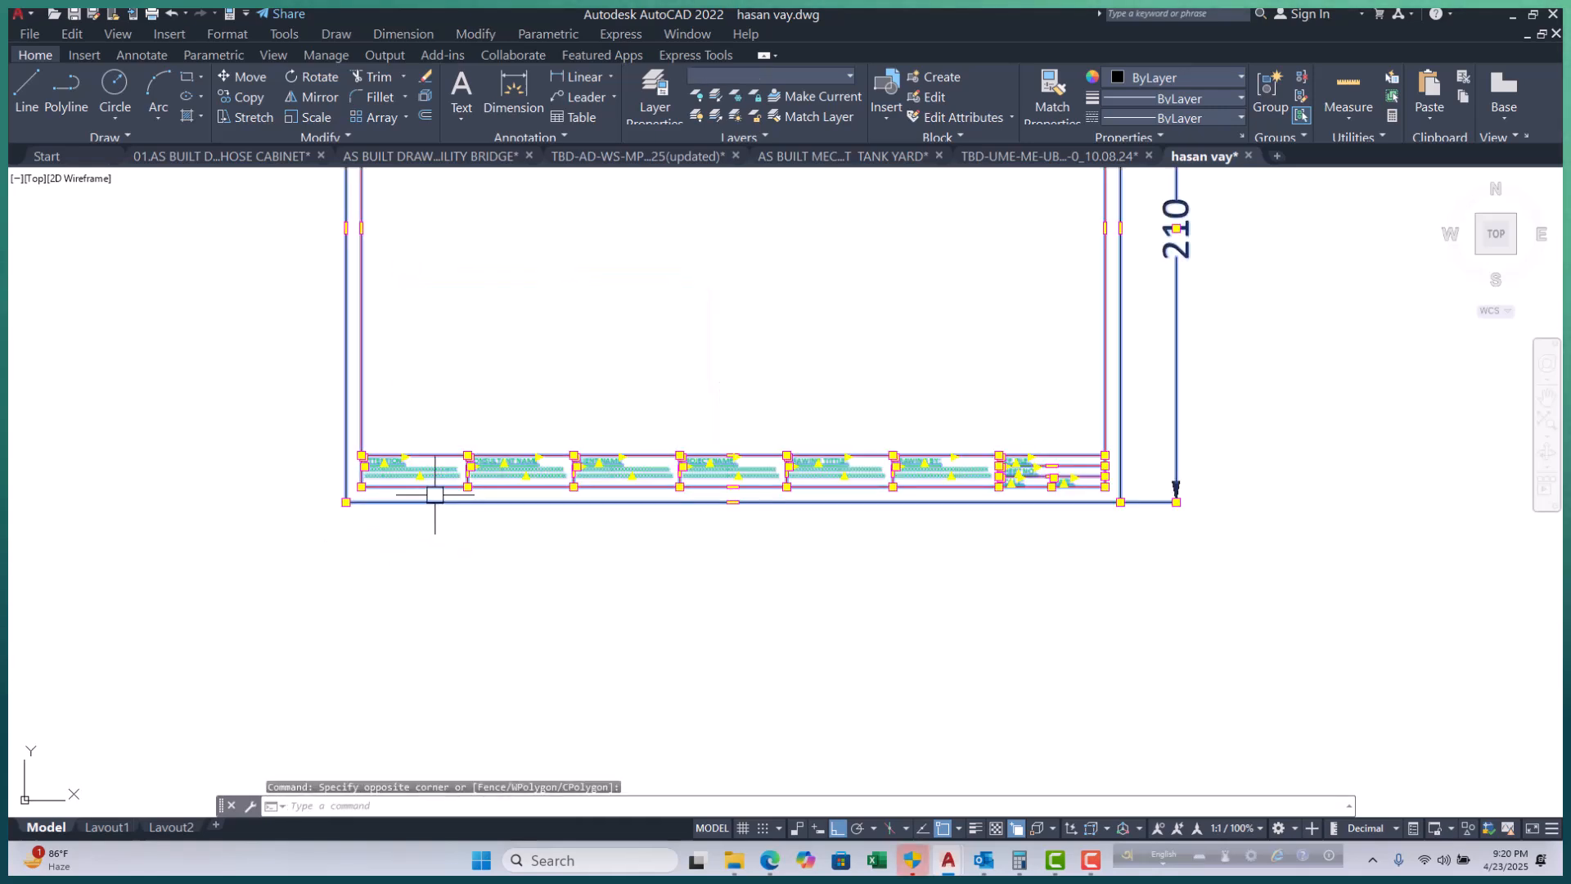
{"action": "key", "text": "Escape"}
{"action": "scroll", "coordinate": [442, 495], "scroll_direction": "down", "scroll_amount": 4}
{"action": "middle_click_drag", "start_coordinate": [490, 523], "coordinate": [490, 533]}
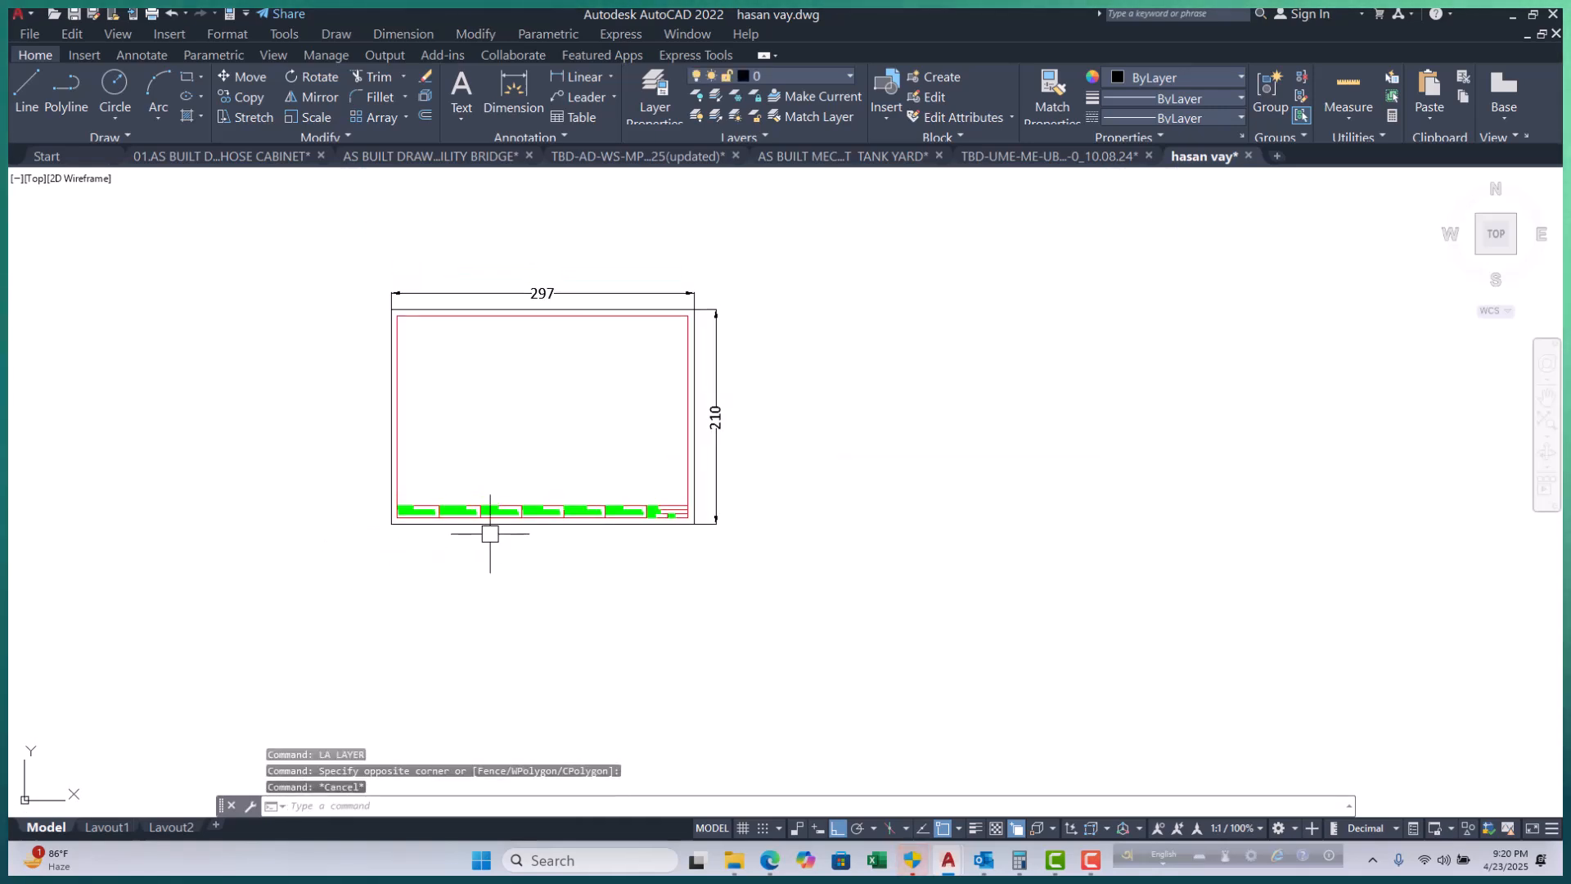
{"action": "scroll", "coordinate": [563, 504], "scroll_direction": "up", "scroll_amount": 6}
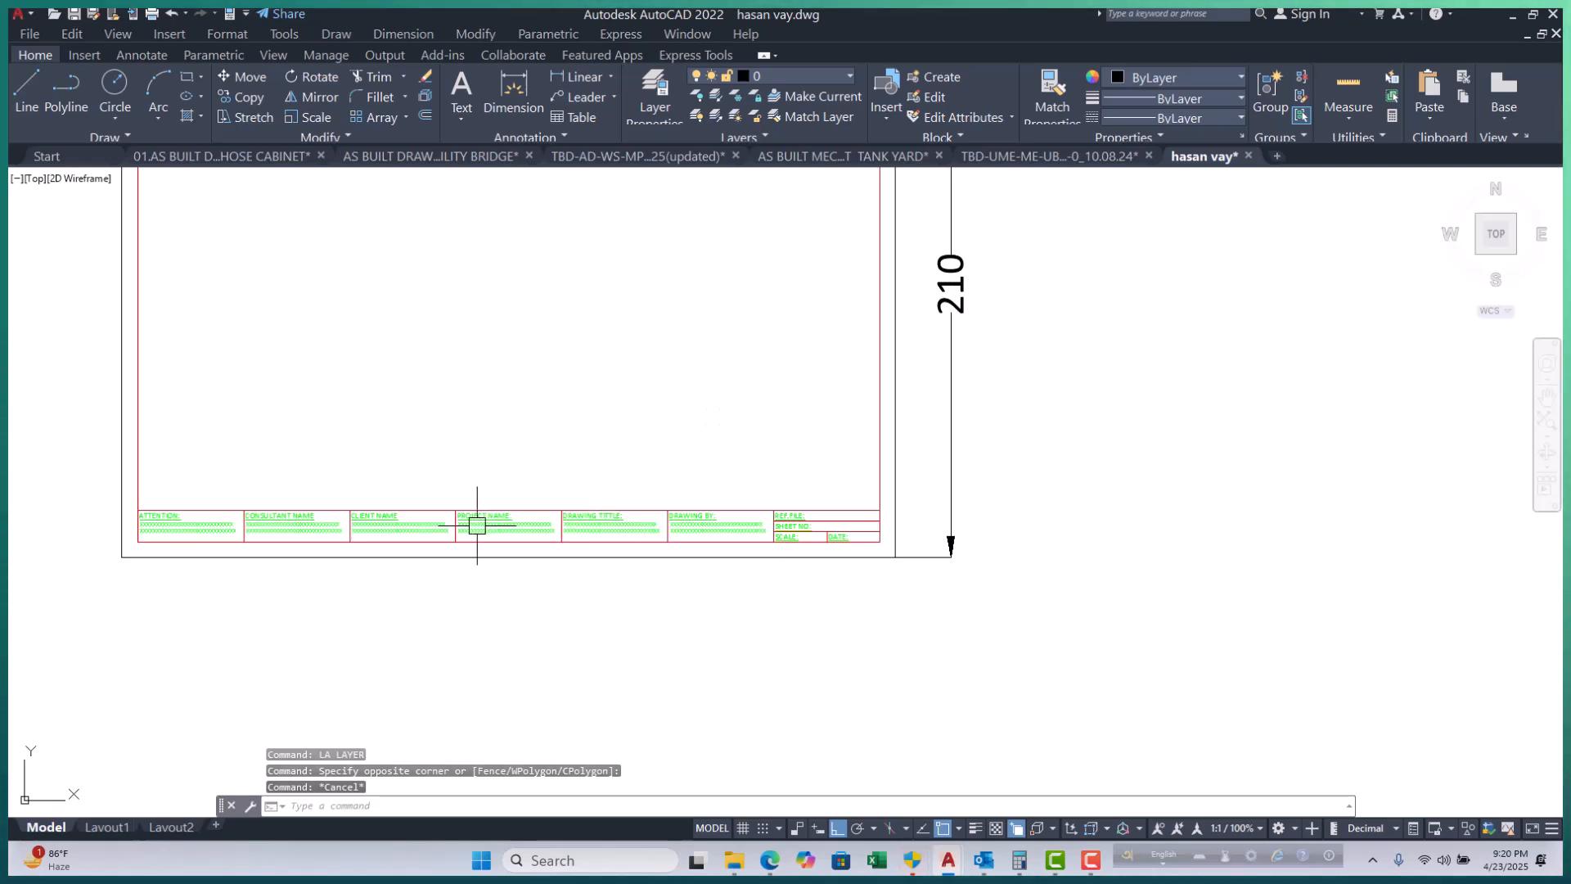
{"action": "scroll", "coordinate": [536, 520], "scroll_direction": "down", "scroll_amount": 4}
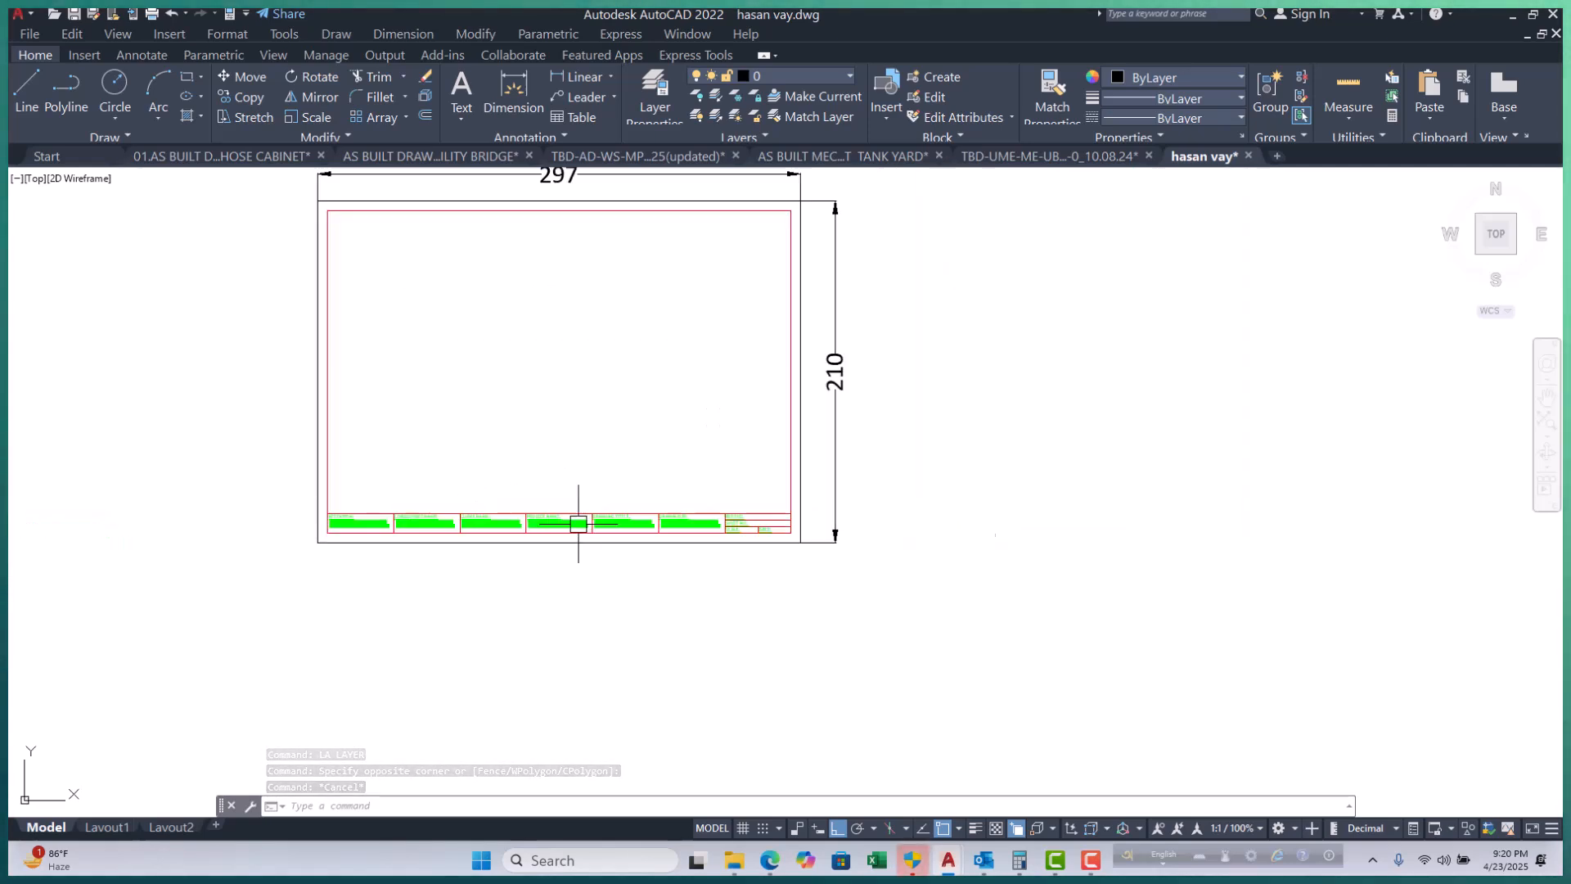
{"action": "scroll", "coordinate": [703, 518], "scroll_direction": "up", "scroll_amount": 4}
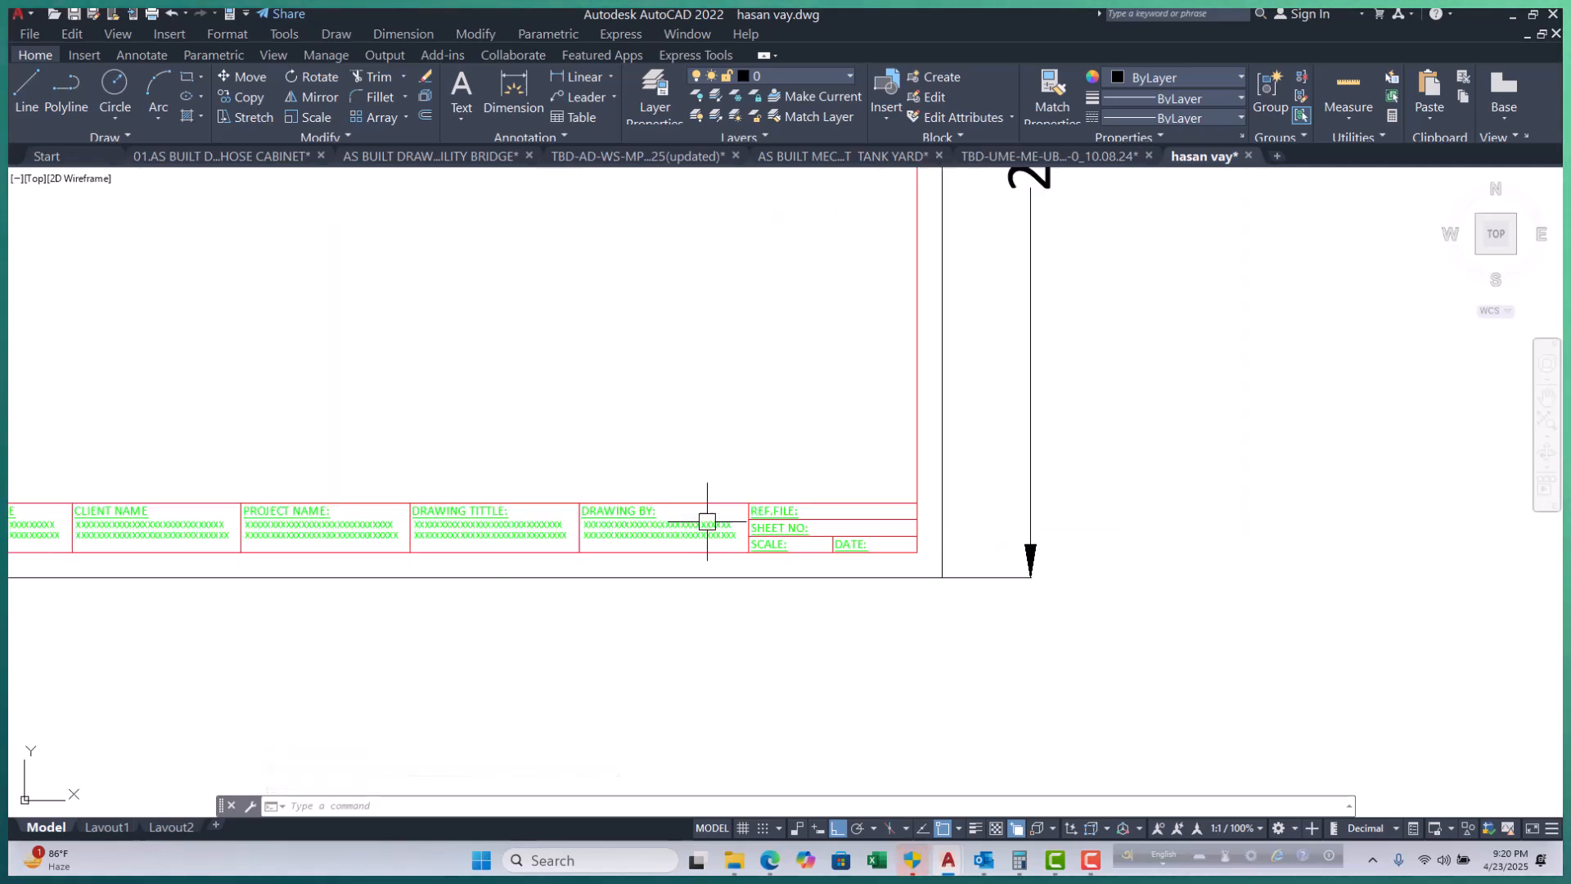
Freeze the 02.TEXT layer by picking the DRAWING BY text.
{"action": "left_click", "coordinate": [734, 95]}
{"action": "scroll", "coordinate": [737, 452], "scroll_direction": "up", "scroll_amount": 4}
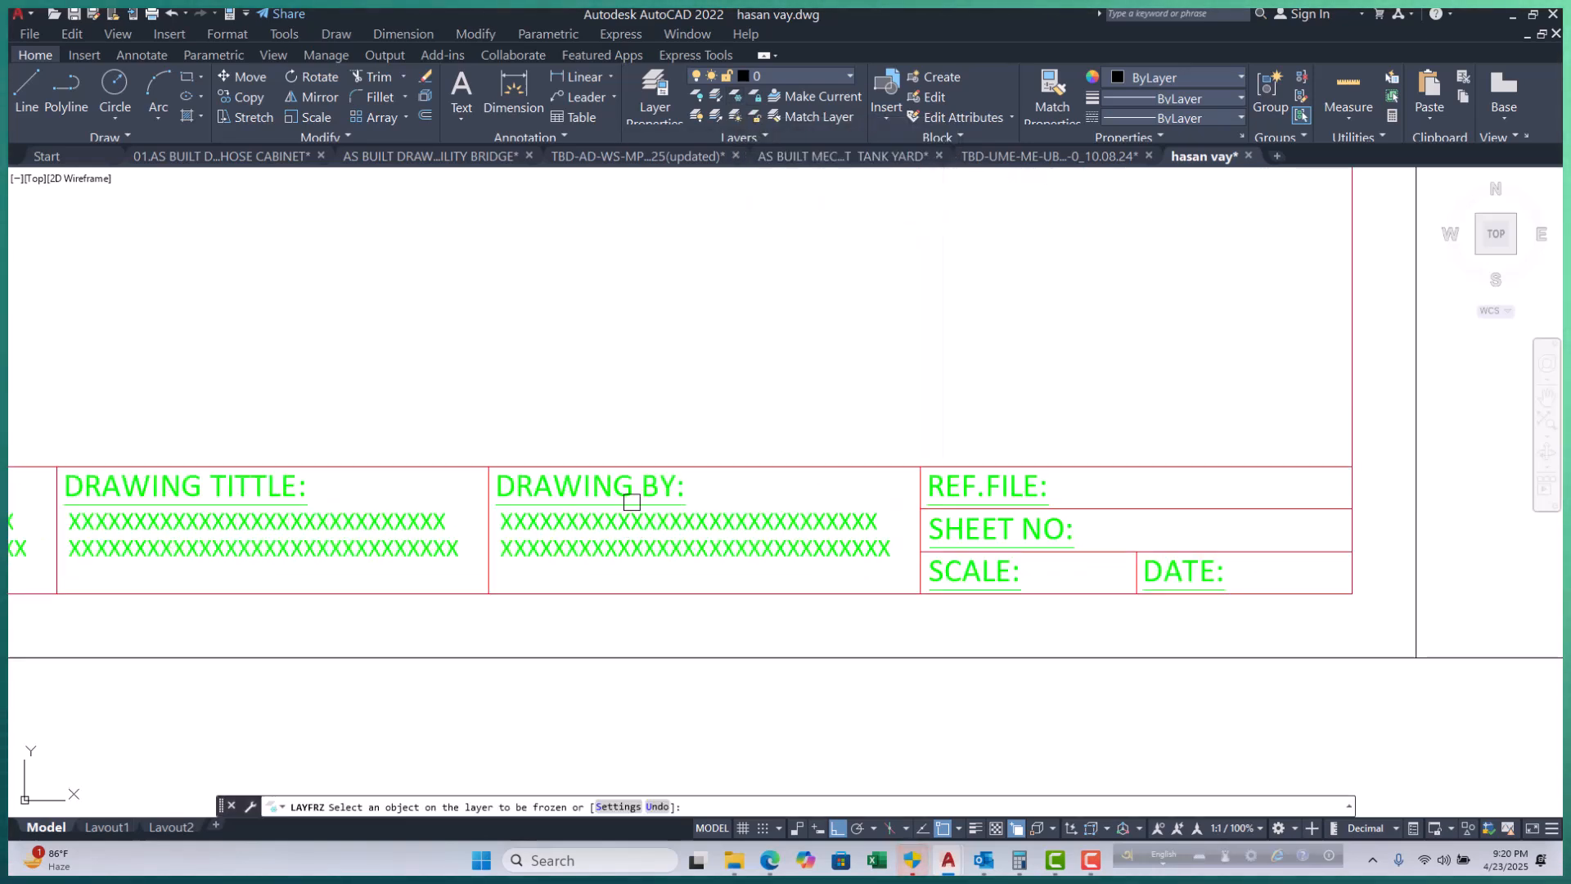
{"action": "left_click", "coordinate": [629, 496]}
{"action": "scroll", "coordinate": [792, 540], "scroll_direction": "down", "scroll_amount": 5}
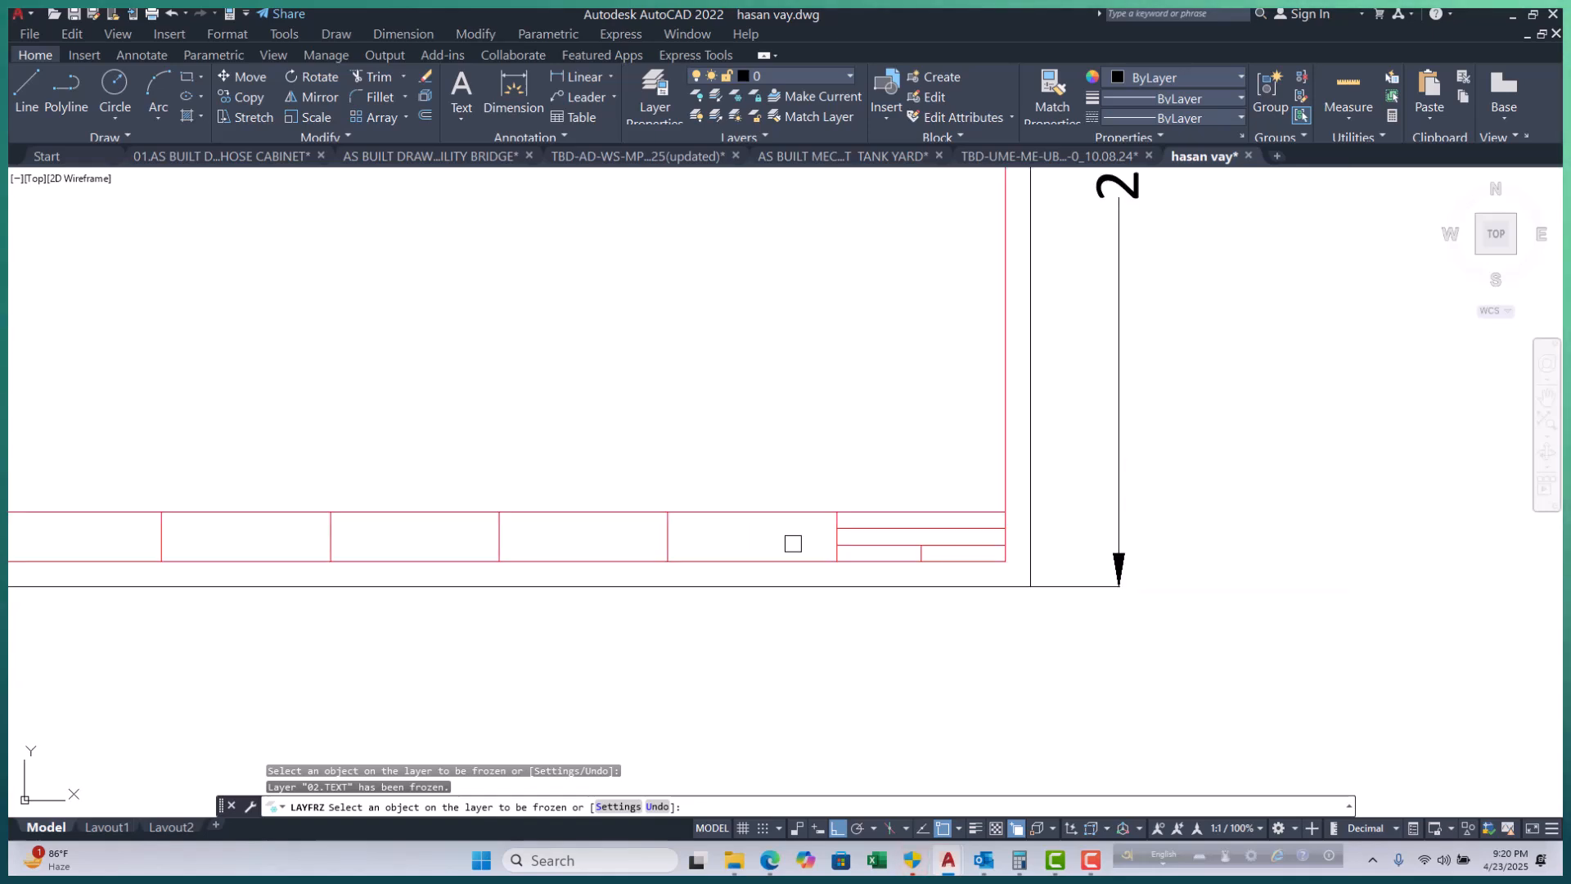
{"action": "scroll", "coordinate": [453, 542], "scroll_direction": "up", "scroll_amount": 3}
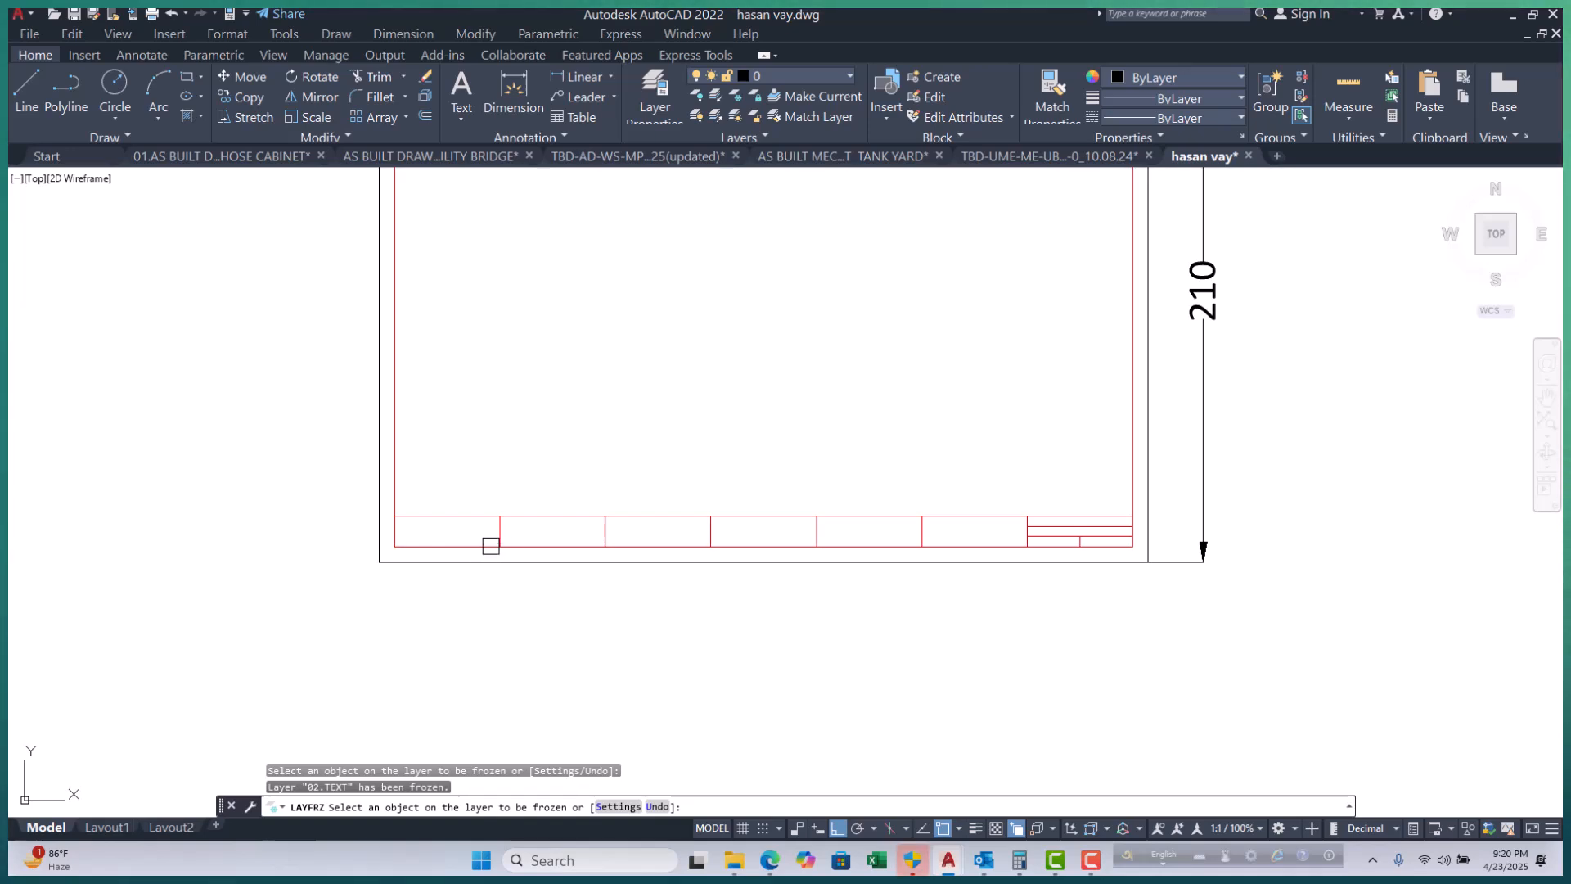
{"action": "scroll", "coordinate": [490, 546], "scroll_direction": "down", "scroll_amount": 5}
Copy the sheet's frame and title block from its corner to a spot on the right.
{"action": "key", "text": "Escape"}
{"action": "key", "text": "Escape"}
{"action": "left_click", "coordinate": [717, 351]}
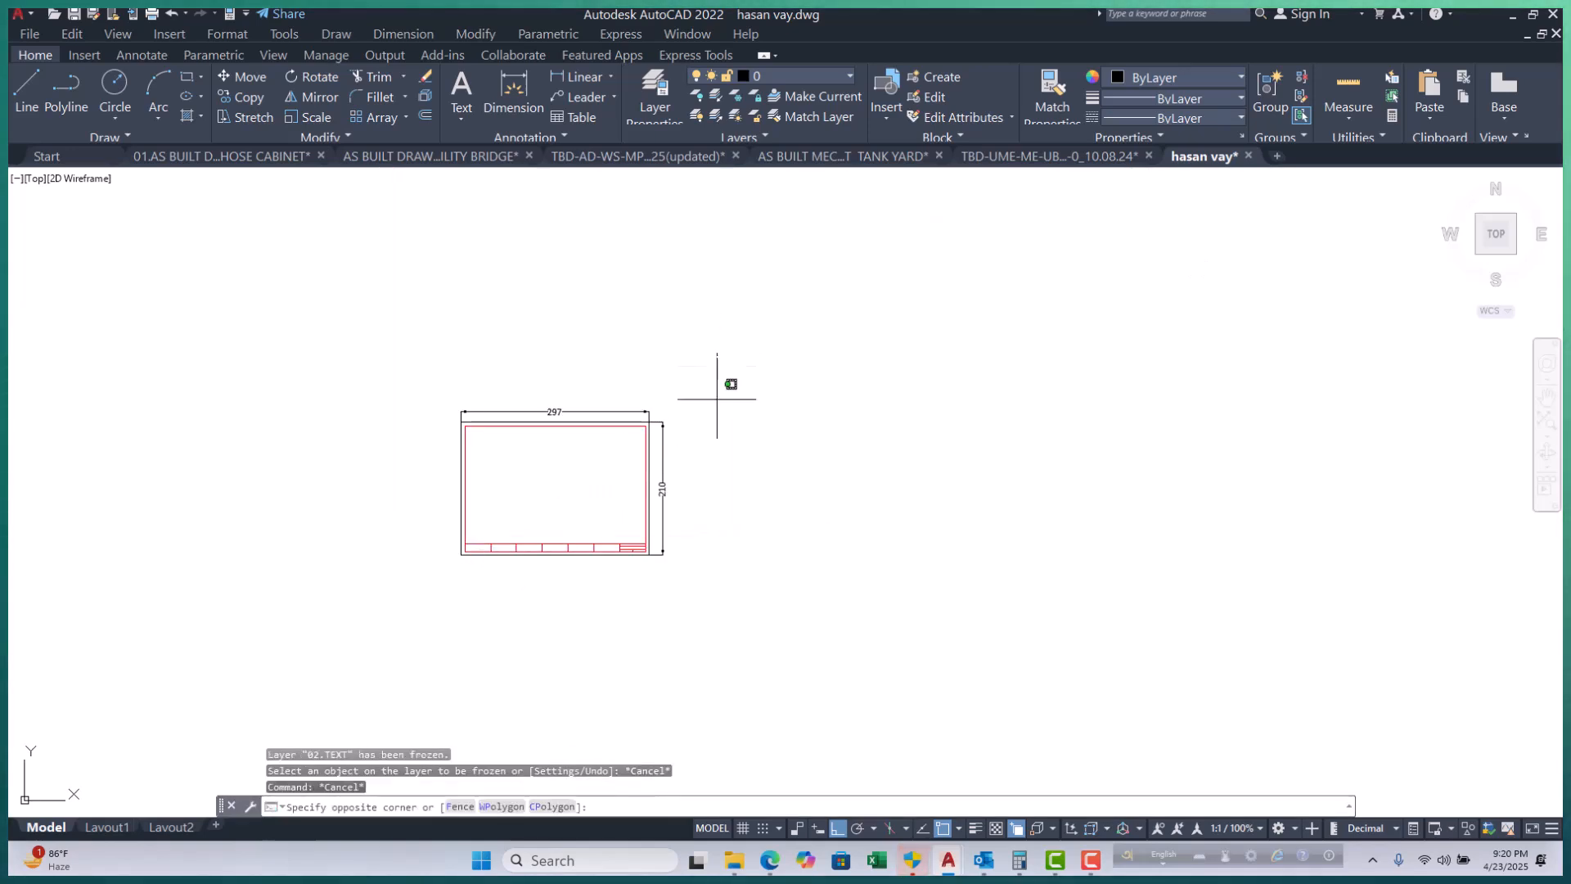
{"action": "left_click", "coordinate": [426, 625]}
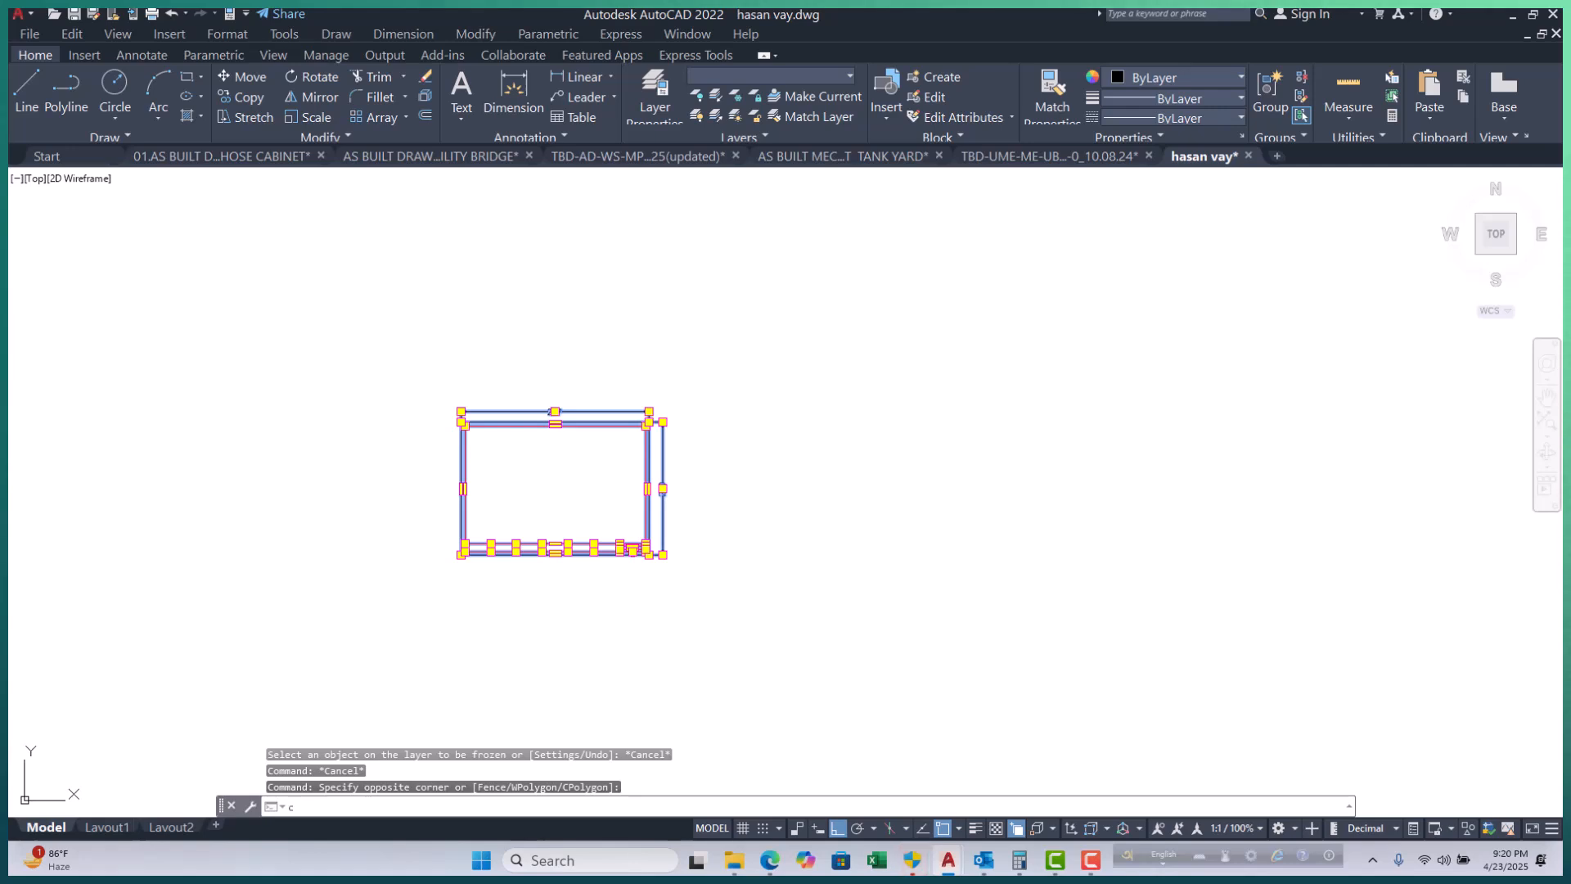
{"action": "type", "text": "cp"}
{"action": "key", "text": "Return"}
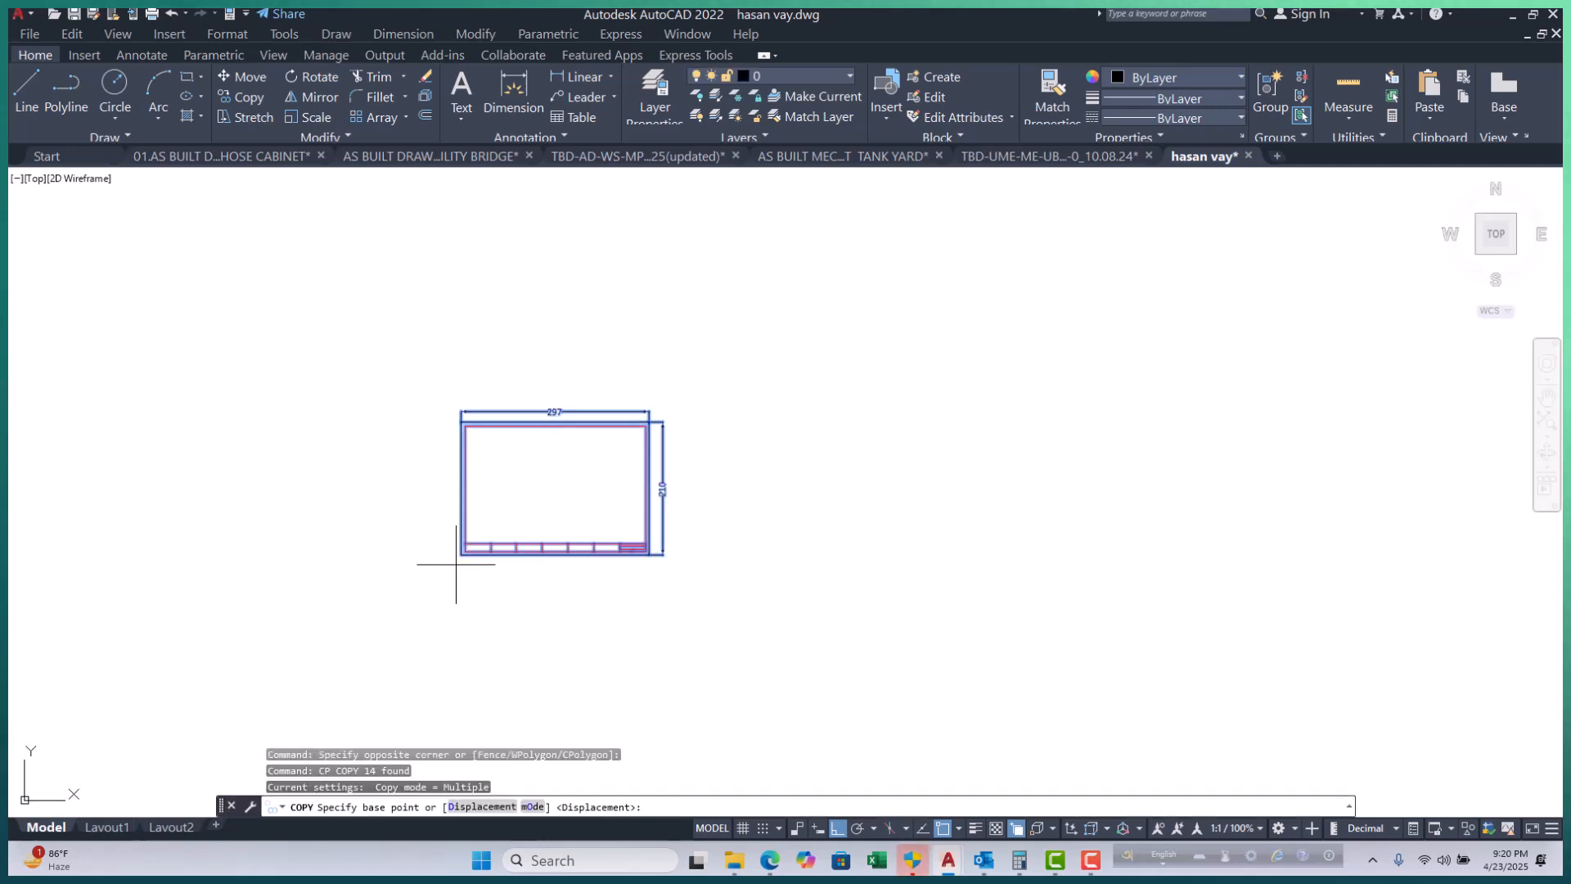
{"action": "scroll", "coordinate": [449, 554], "scroll_direction": "up", "scroll_amount": 6}
{"action": "left_click", "coordinate": [473, 525]}
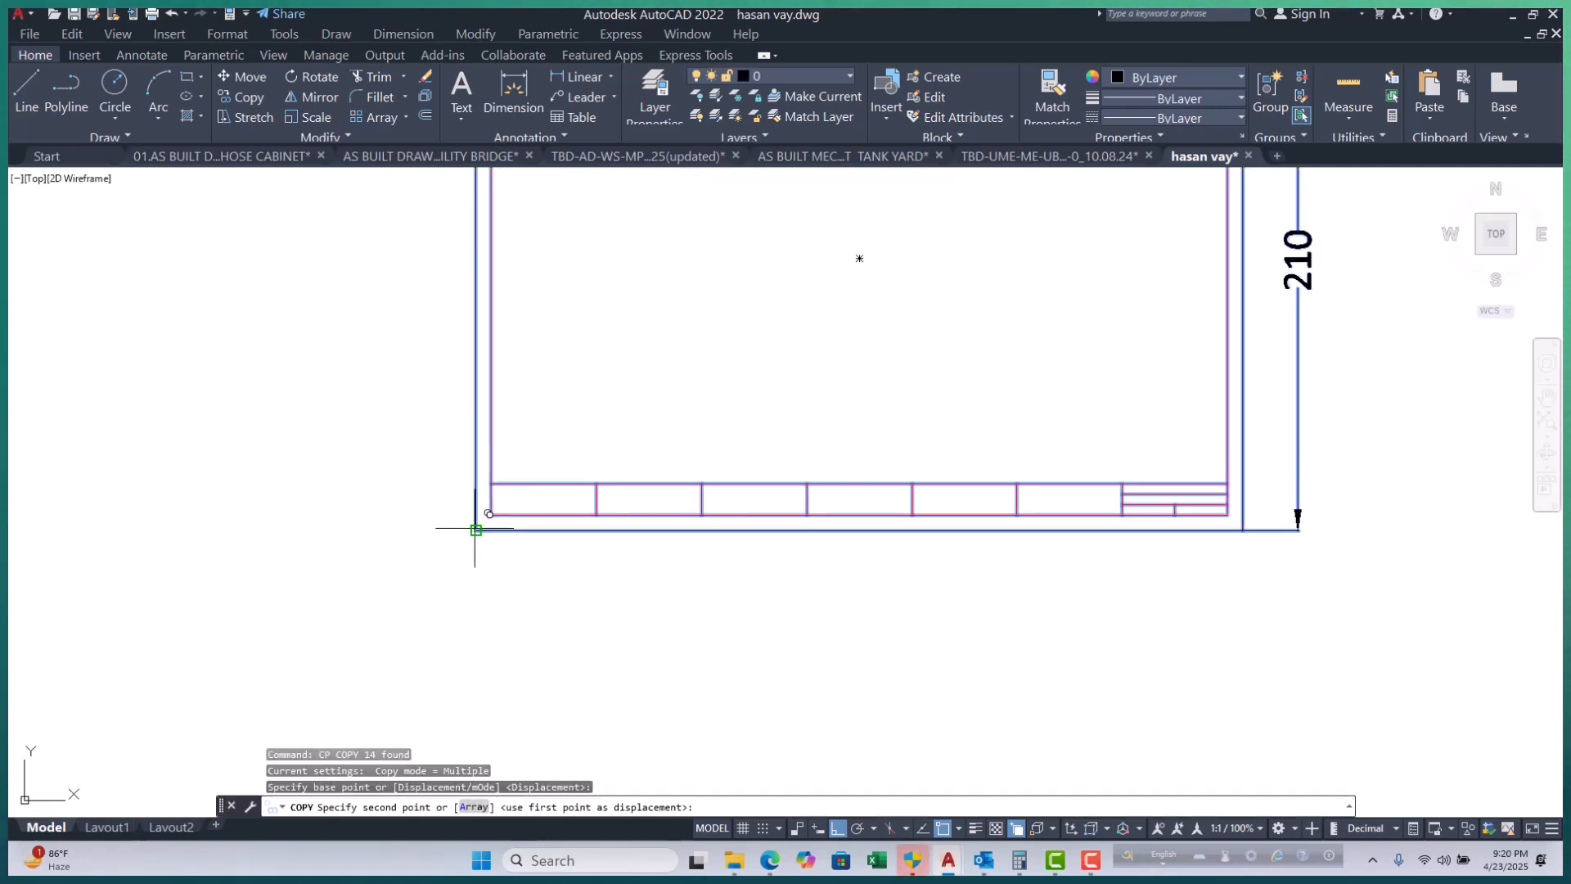
{"action": "scroll", "coordinate": [467, 536], "scroll_direction": "down", "scroll_amount": 7}
{"action": "left_click", "coordinate": [692, 541]}
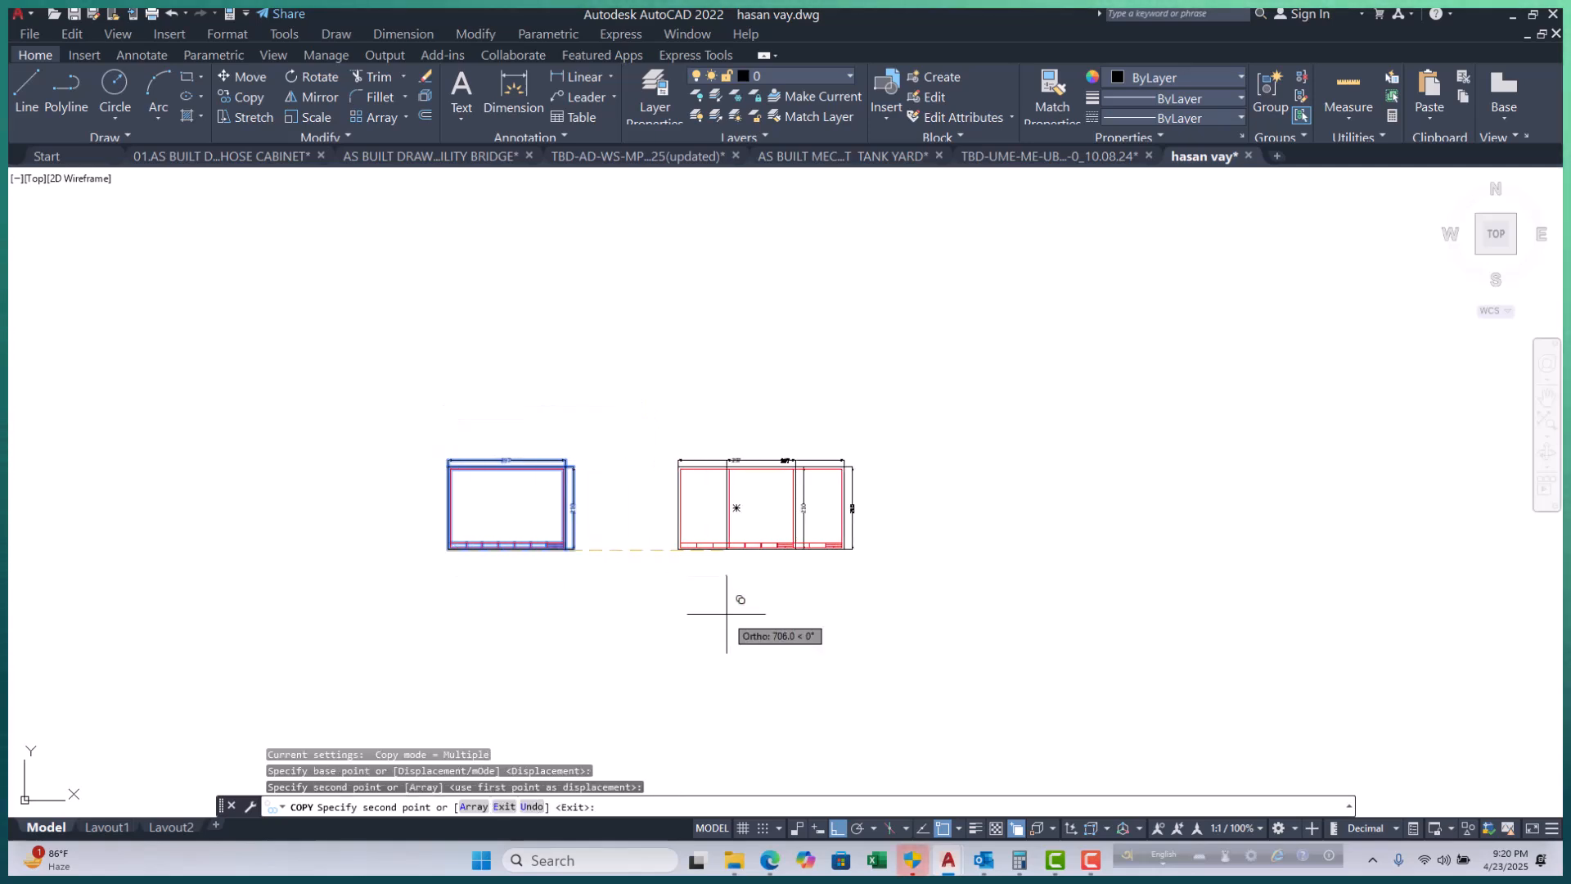
{"action": "key", "text": "Escape"}
{"action": "scroll", "coordinate": [563, 551], "scroll_direction": "up", "scroll_amount": 2}
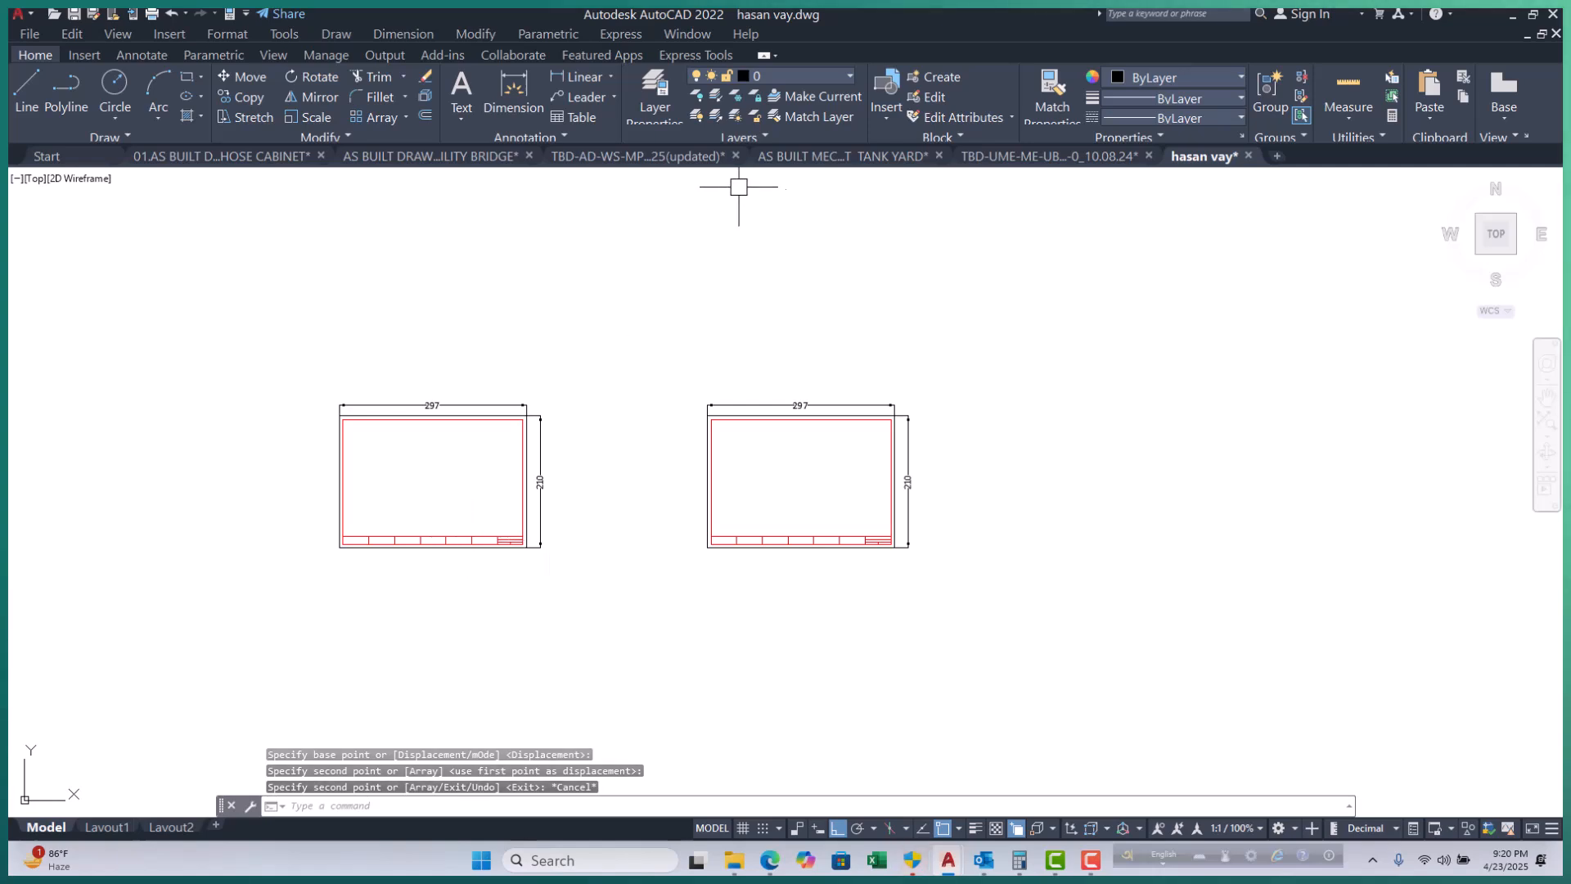
Thaw all layers, inspect the restored title-block text, and frame both sheets.
{"action": "left_click", "coordinate": [735, 114]}
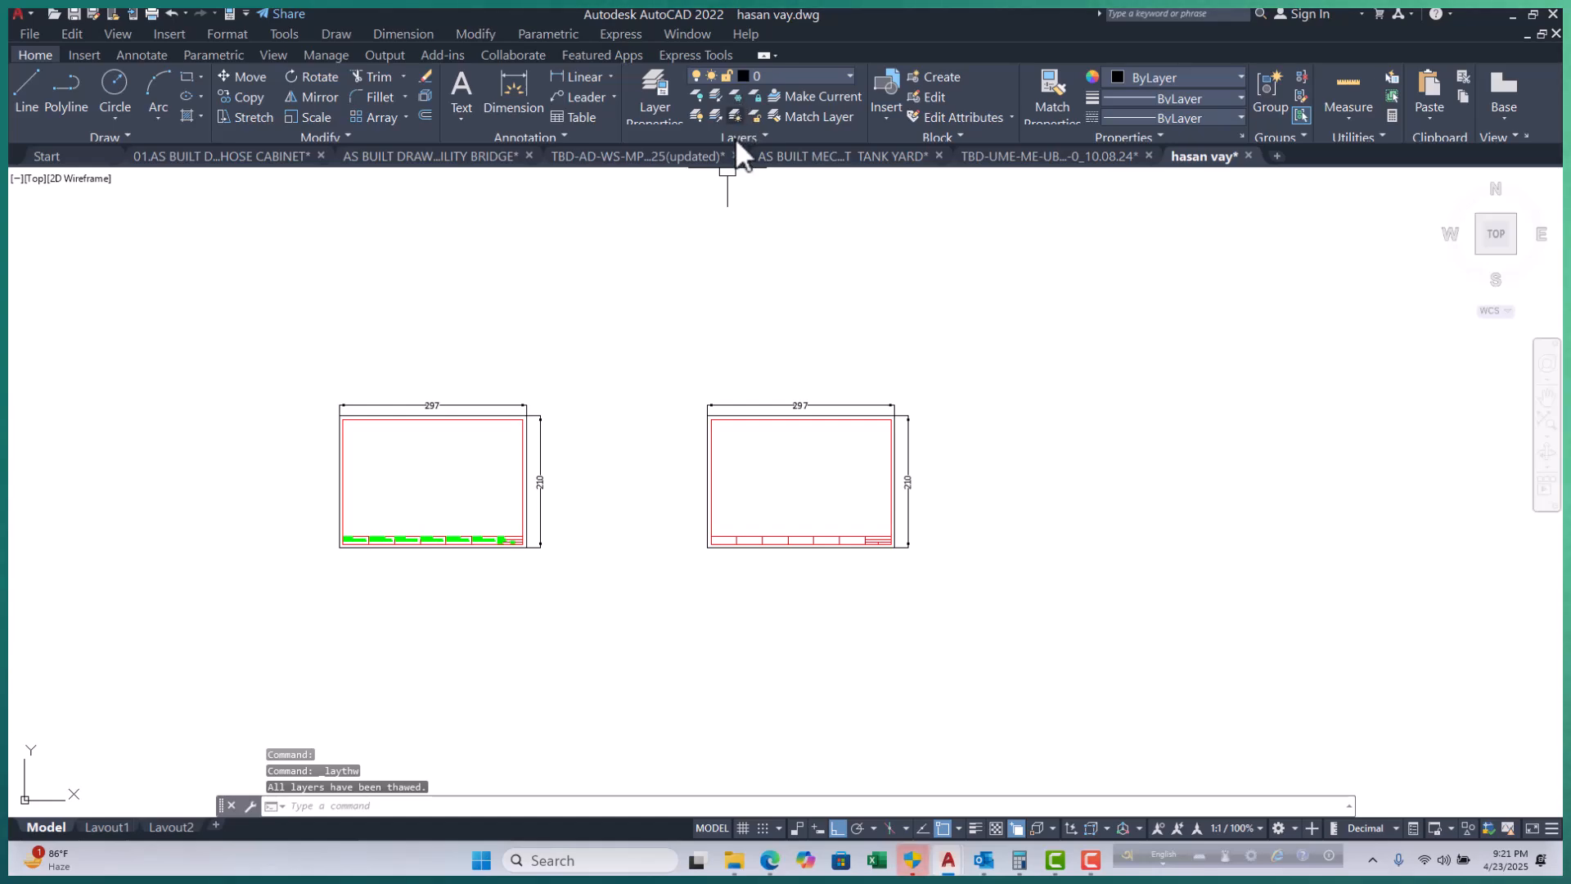
{"action": "scroll", "coordinate": [423, 525], "scroll_direction": "up", "scroll_amount": 5}
{"action": "scroll", "coordinate": [290, 588], "scroll_direction": "up", "scroll_amount": 4}
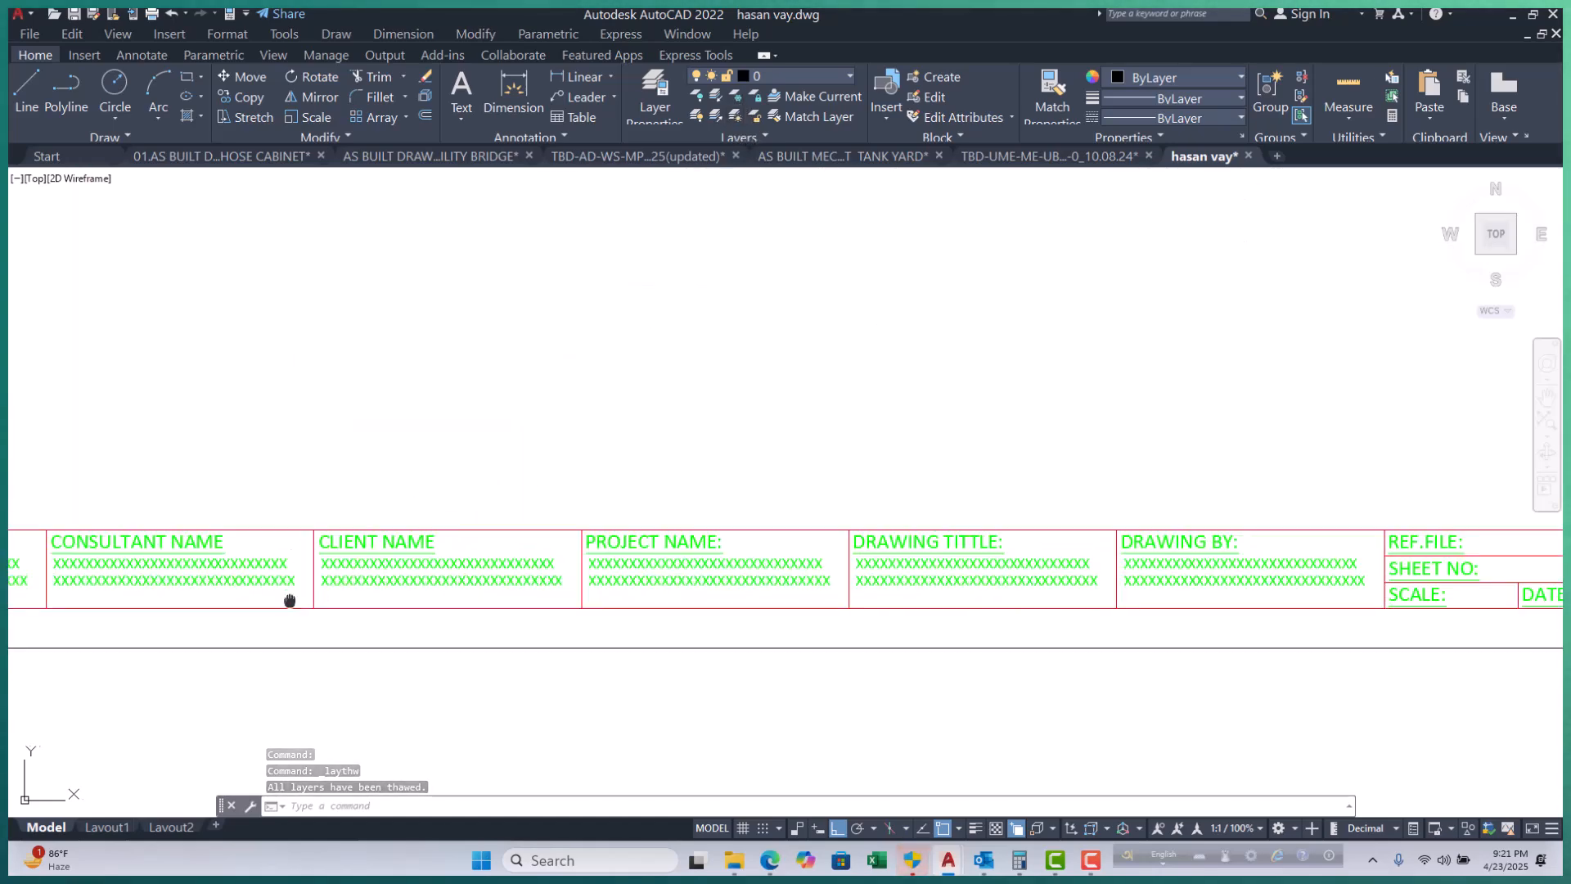
{"action": "middle_click_drag", "start_coordinate": [288, 596], "coordinate": [326, 596]}
{"action": "scroll", "coordinate": [455, 575], "scroll_direction": "down", "scroll_amount": 8}
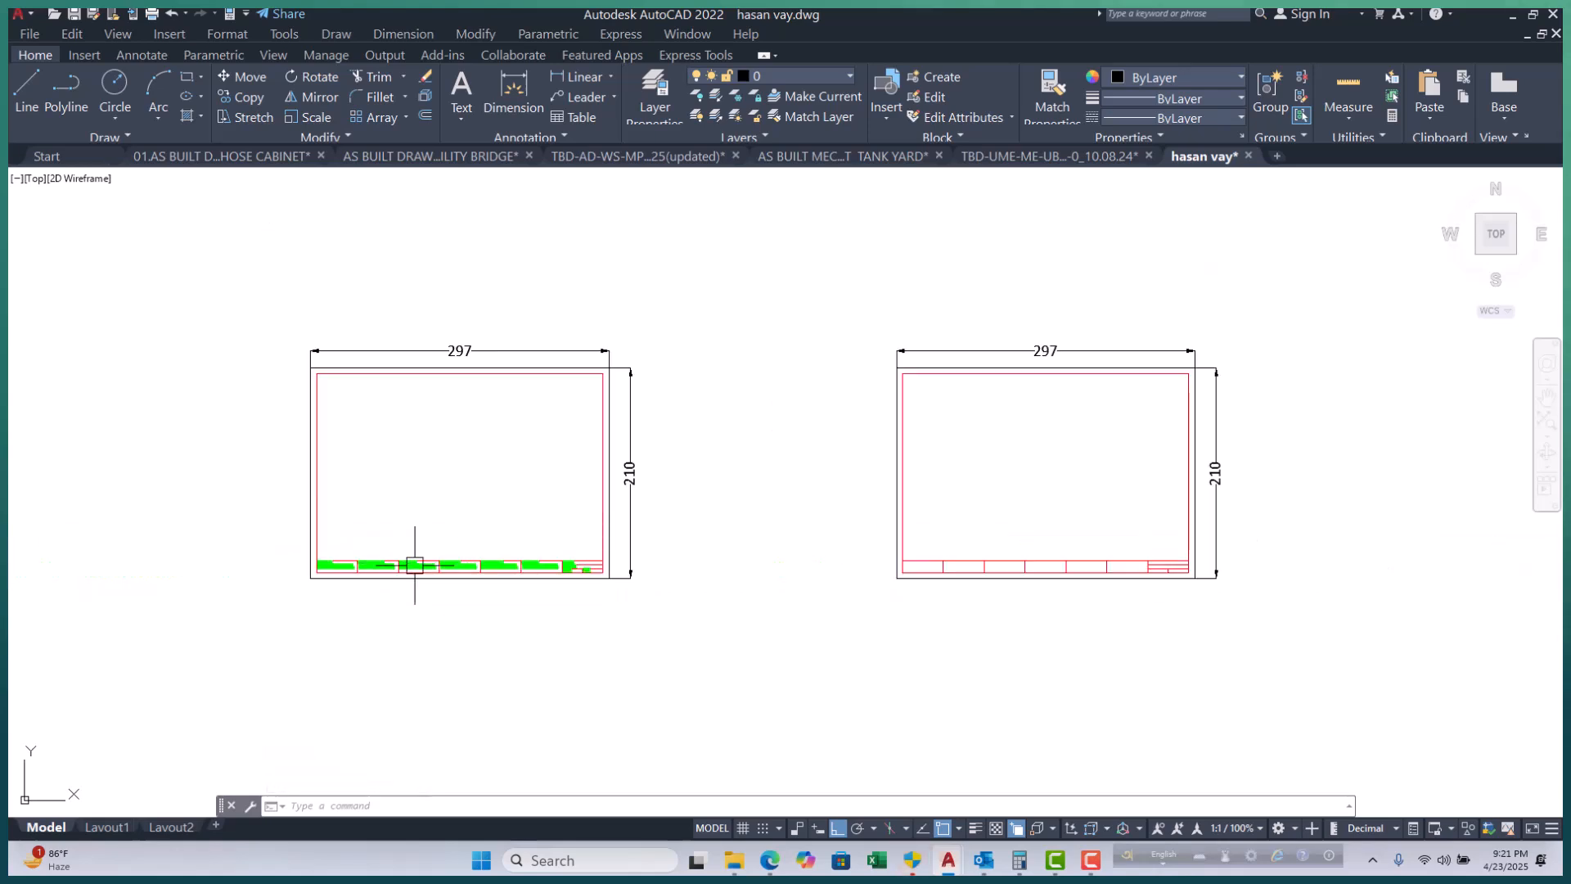
{"action": "middle_click_drag", "start_coordinate": [823, 568], "coordinate": [800, 561]}
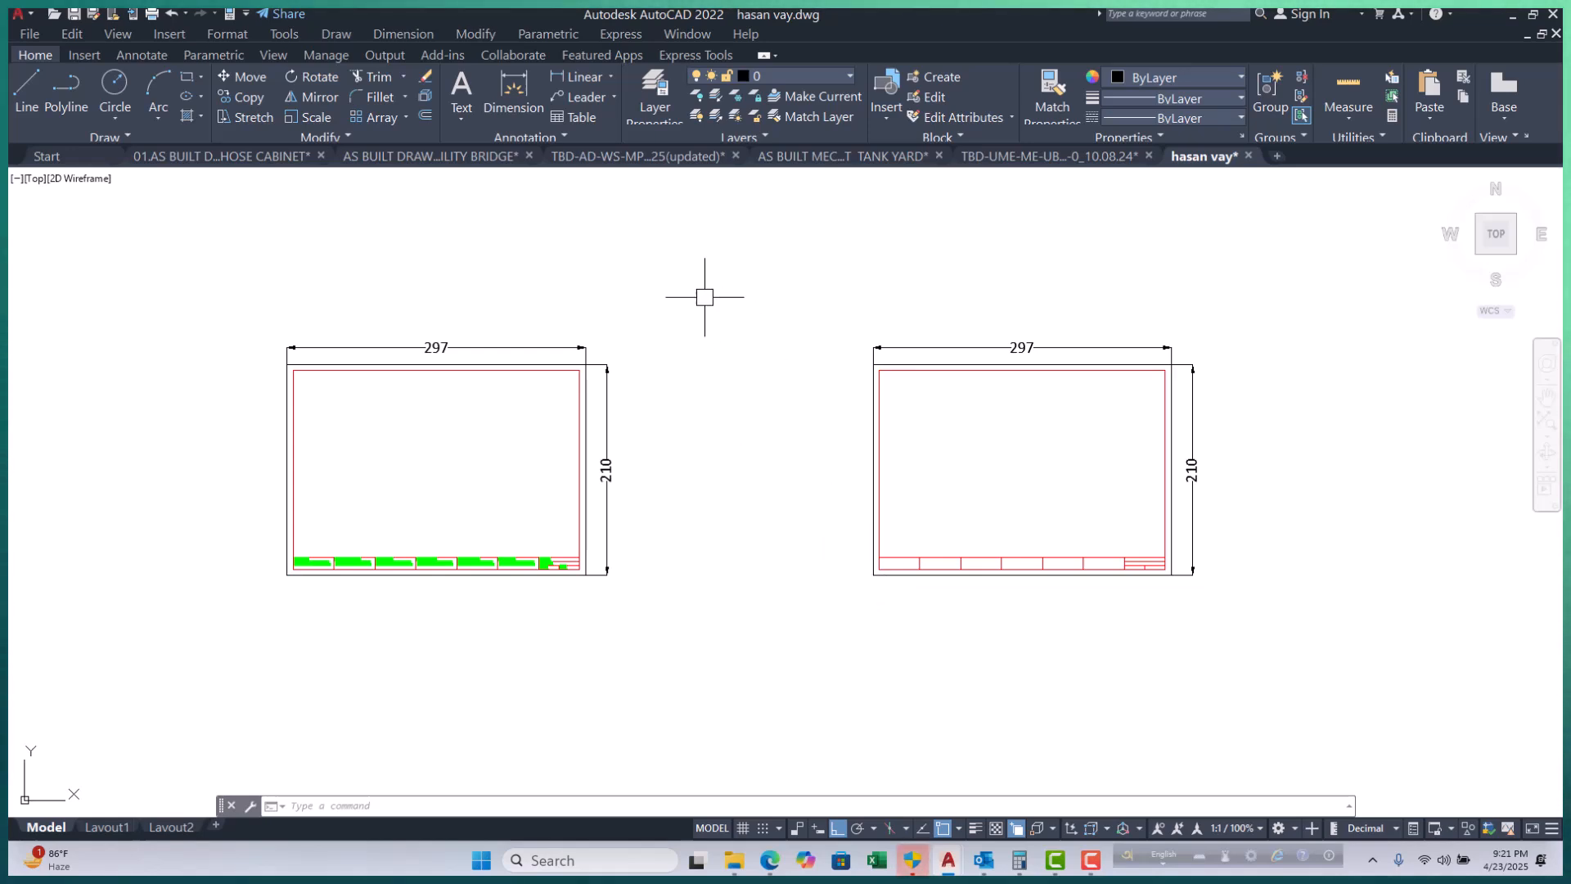
{"action": "type", "text": "la"}
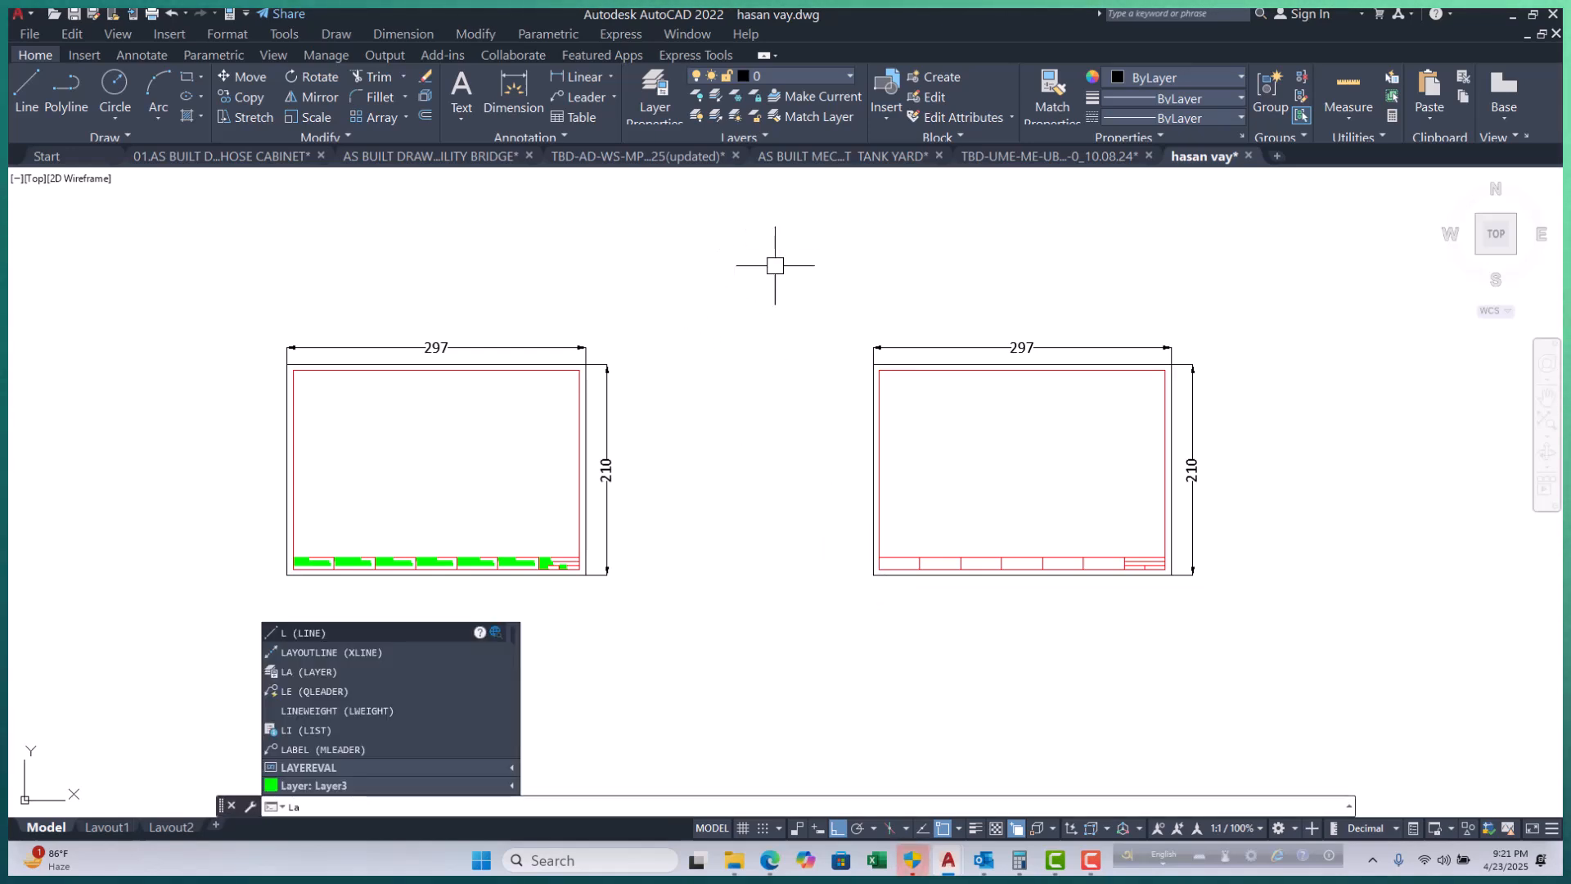
{"action": "key", "text": "Return"}
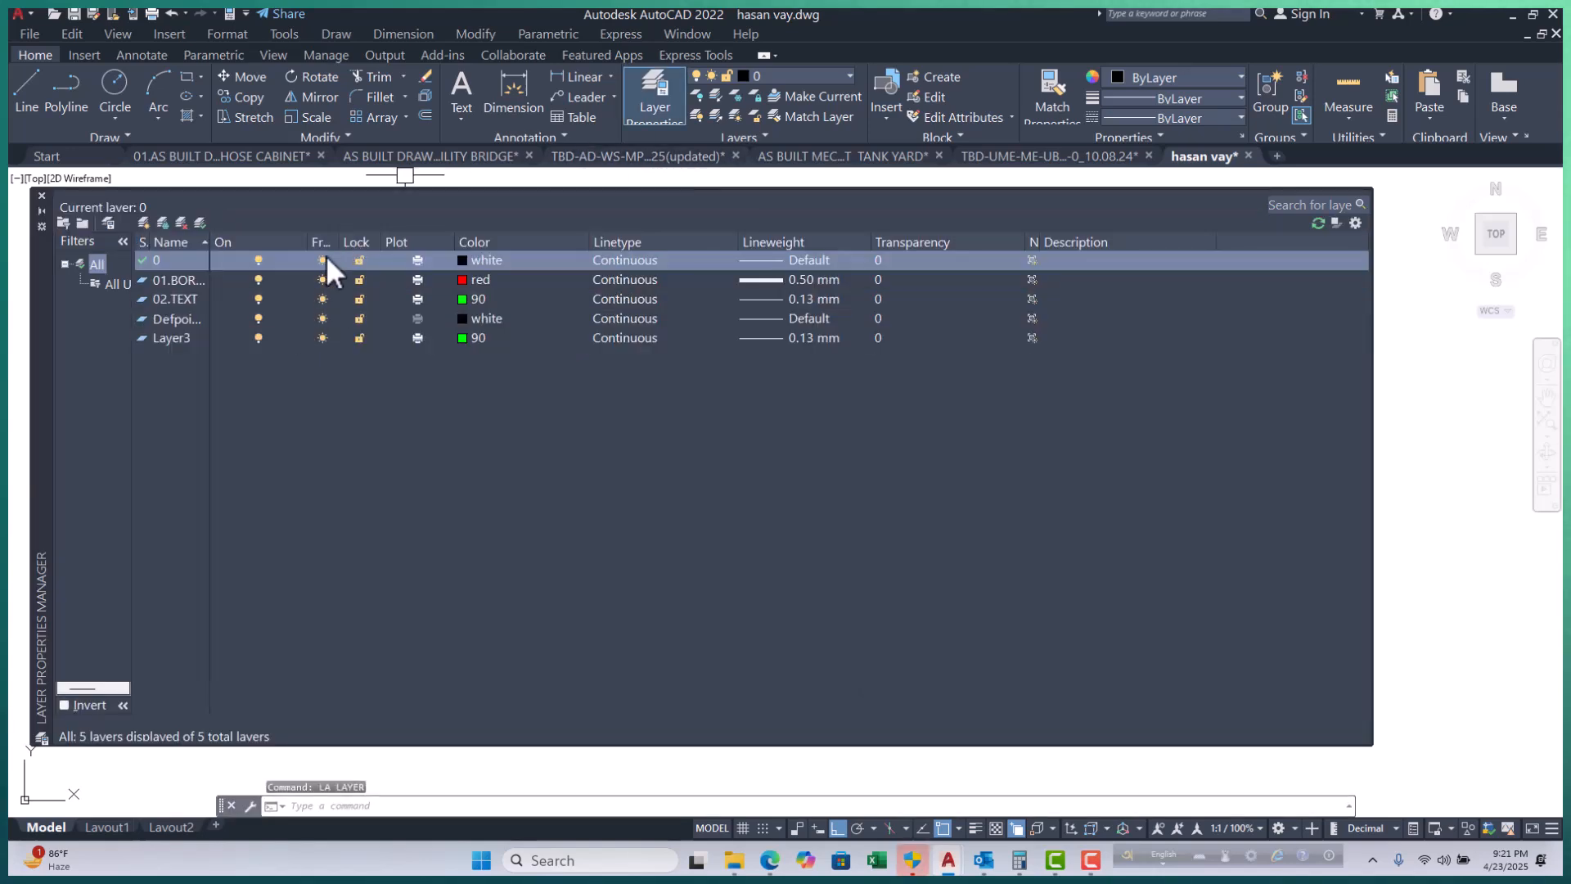
{"action": "left_click", "coordinate": [42, 196]}
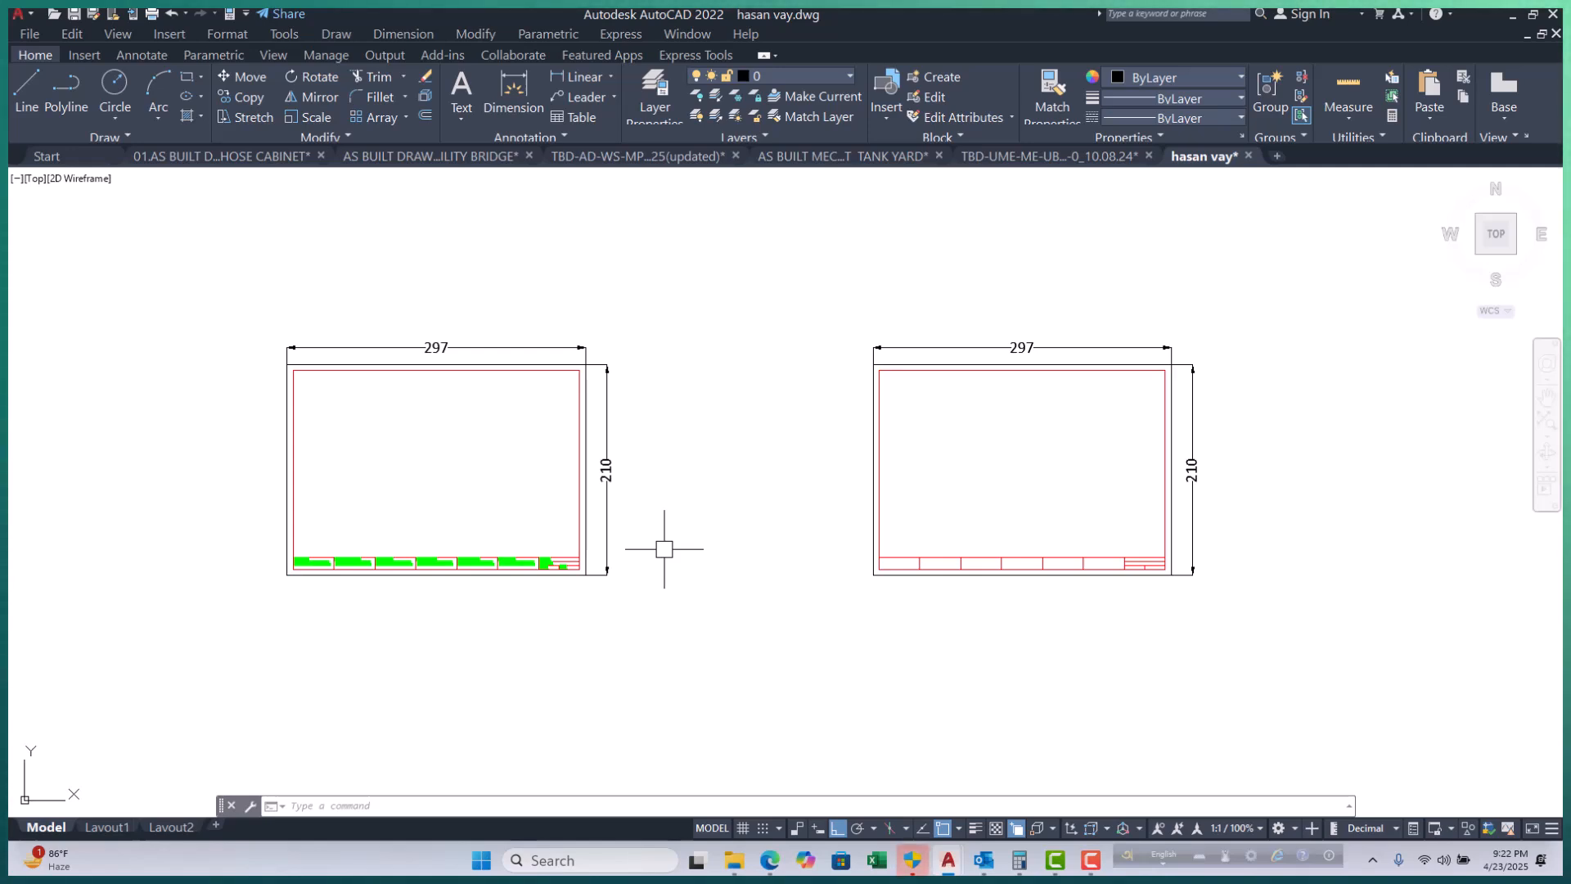
{"action": "left_click", "coordinate": [180, 306]}
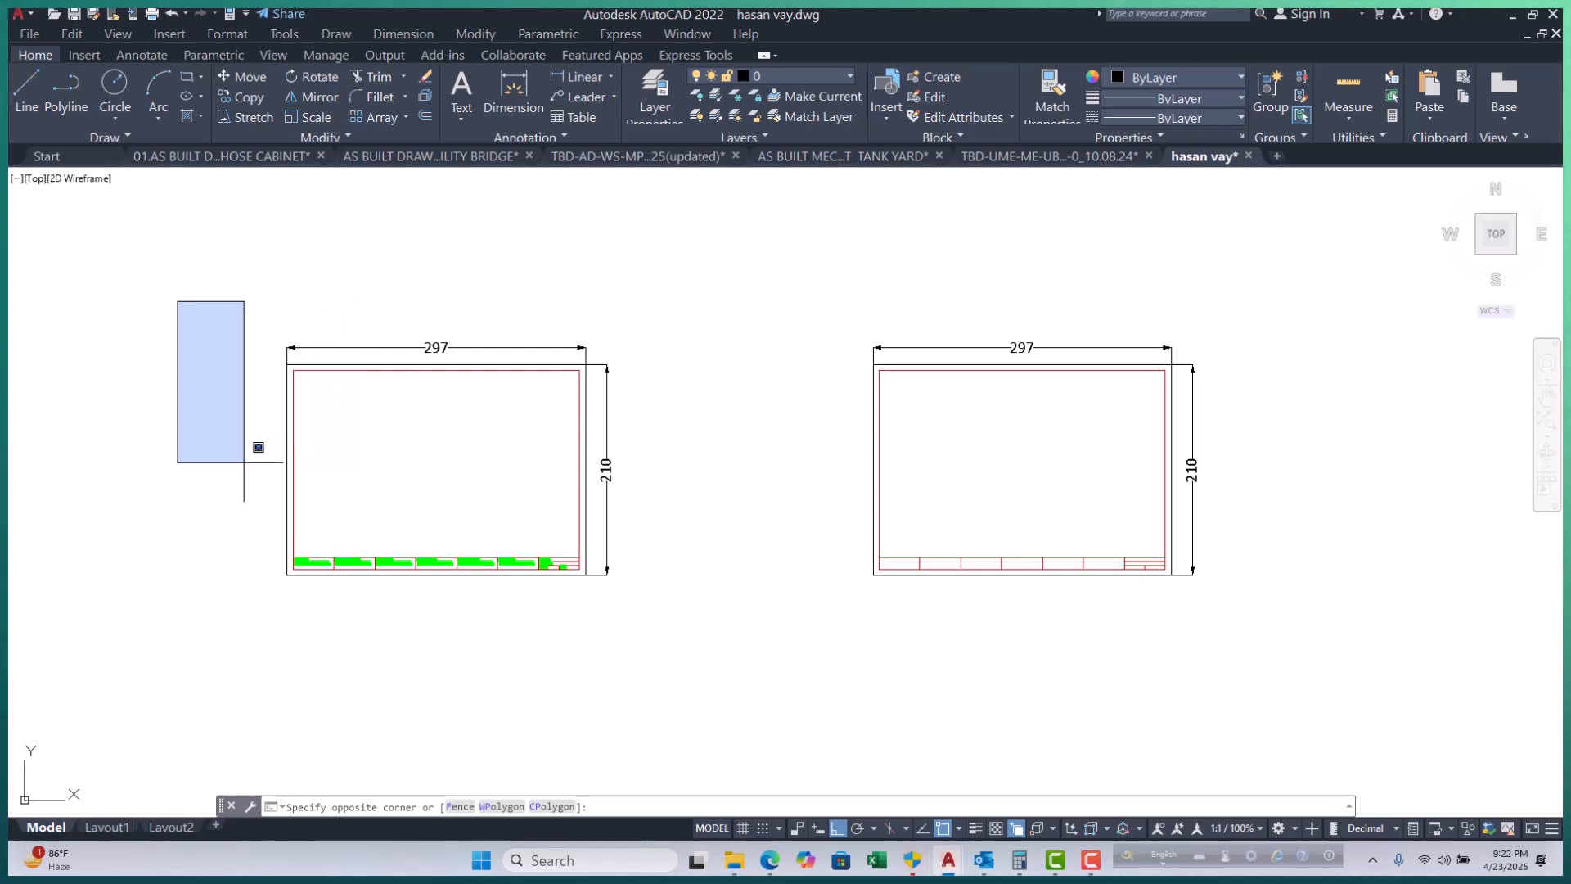
{"action": "left_click", "coordinate": [273, 572]}
{"action": "scroll", "coordinate": [290, 568], "scroll_direction": "up", "scroll_amount": 4}
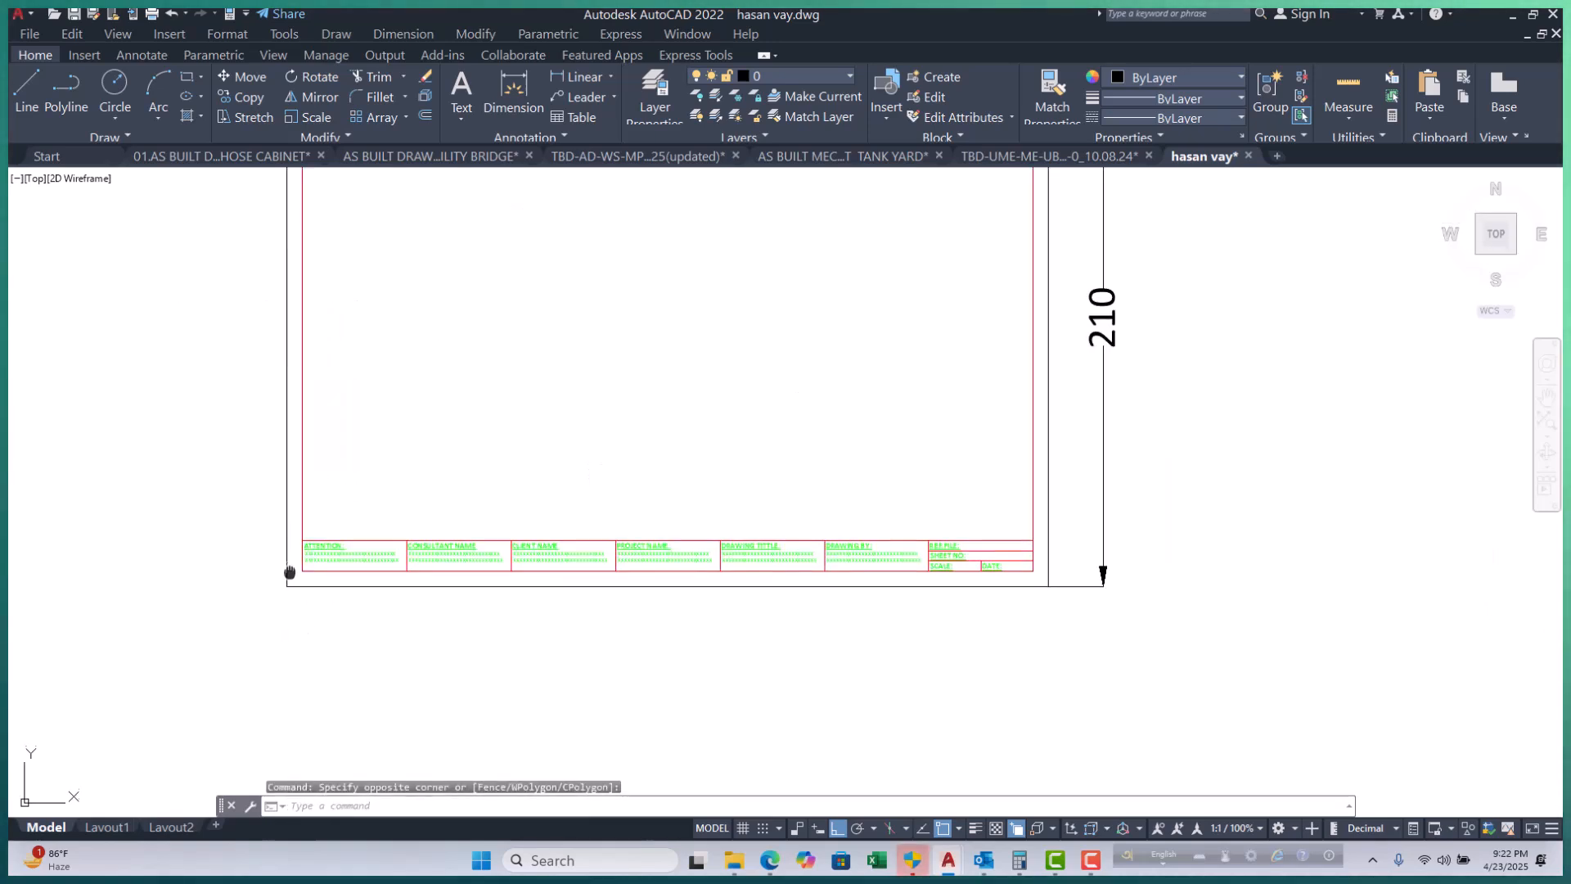
{"action": "middle_click_drag", "start_coordinate": [289, 568], "coordinate": [305, 679]}
{"action": "middle_click_drag", "start_coordinate": [333, 502], "coordinate": [302, 530]}
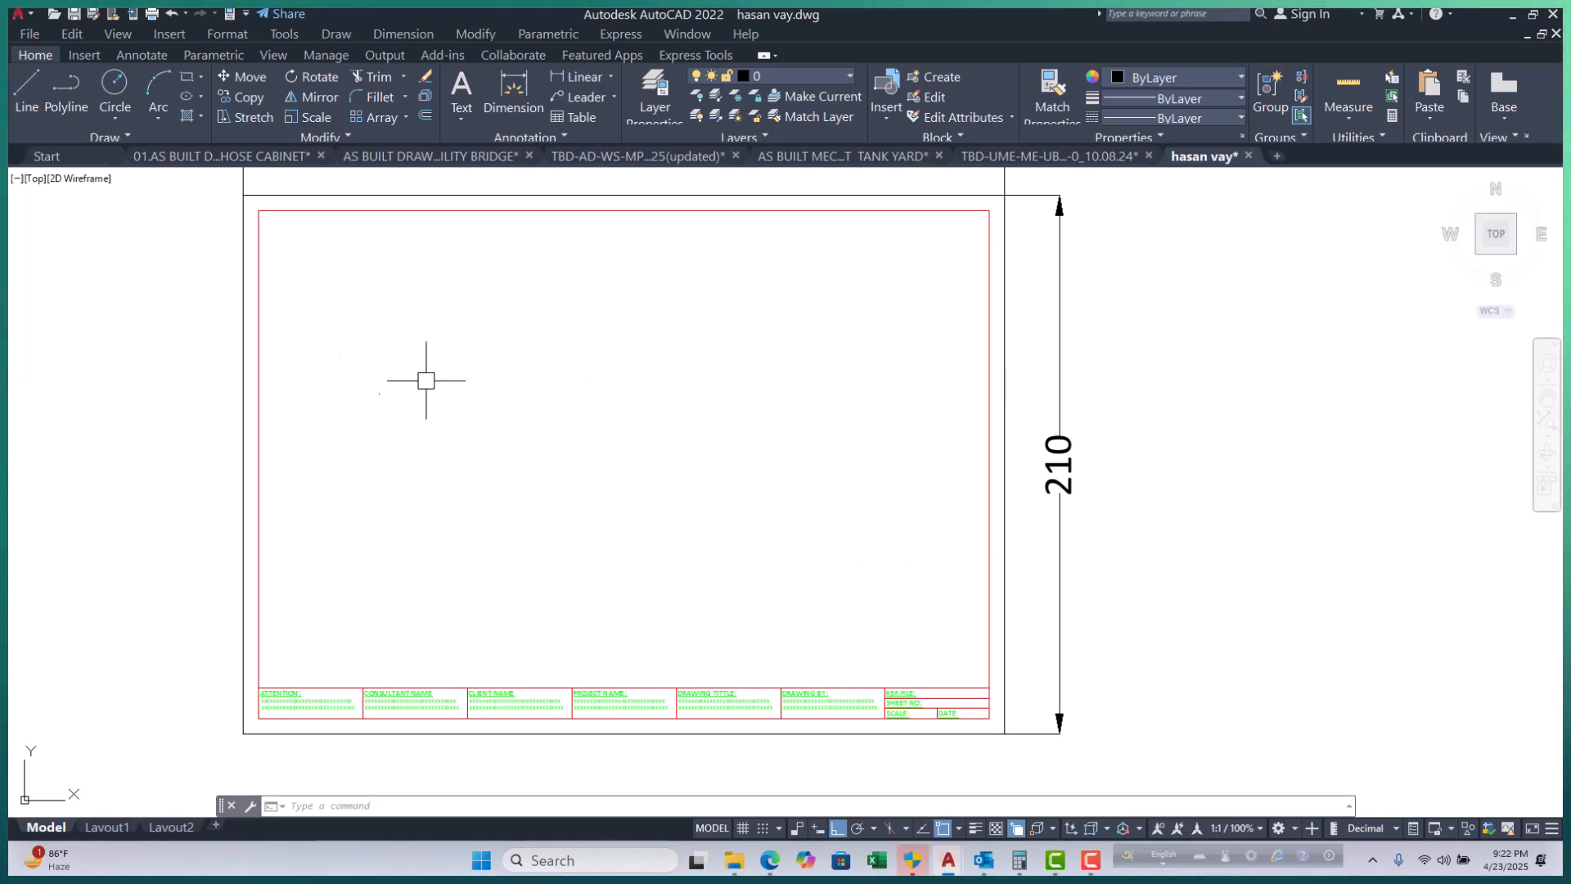
{"action": "scroll", "coordinate": [358, 418], "scroll_direction": "down", "scroll_amount": 2}
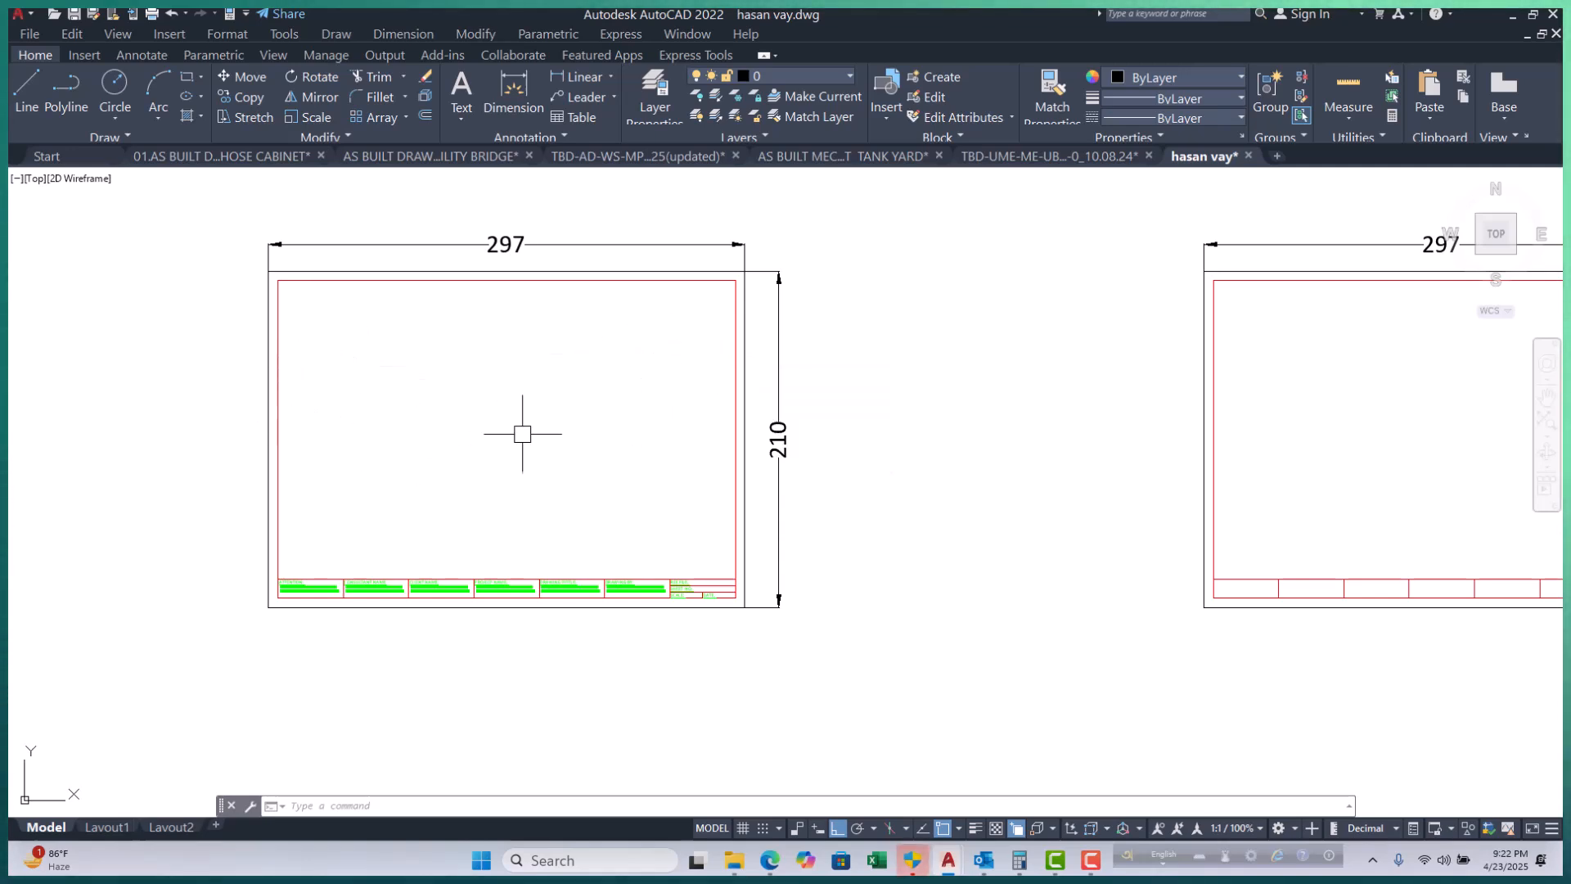
{"action": "left_click", "coordinate": [282, 374]}
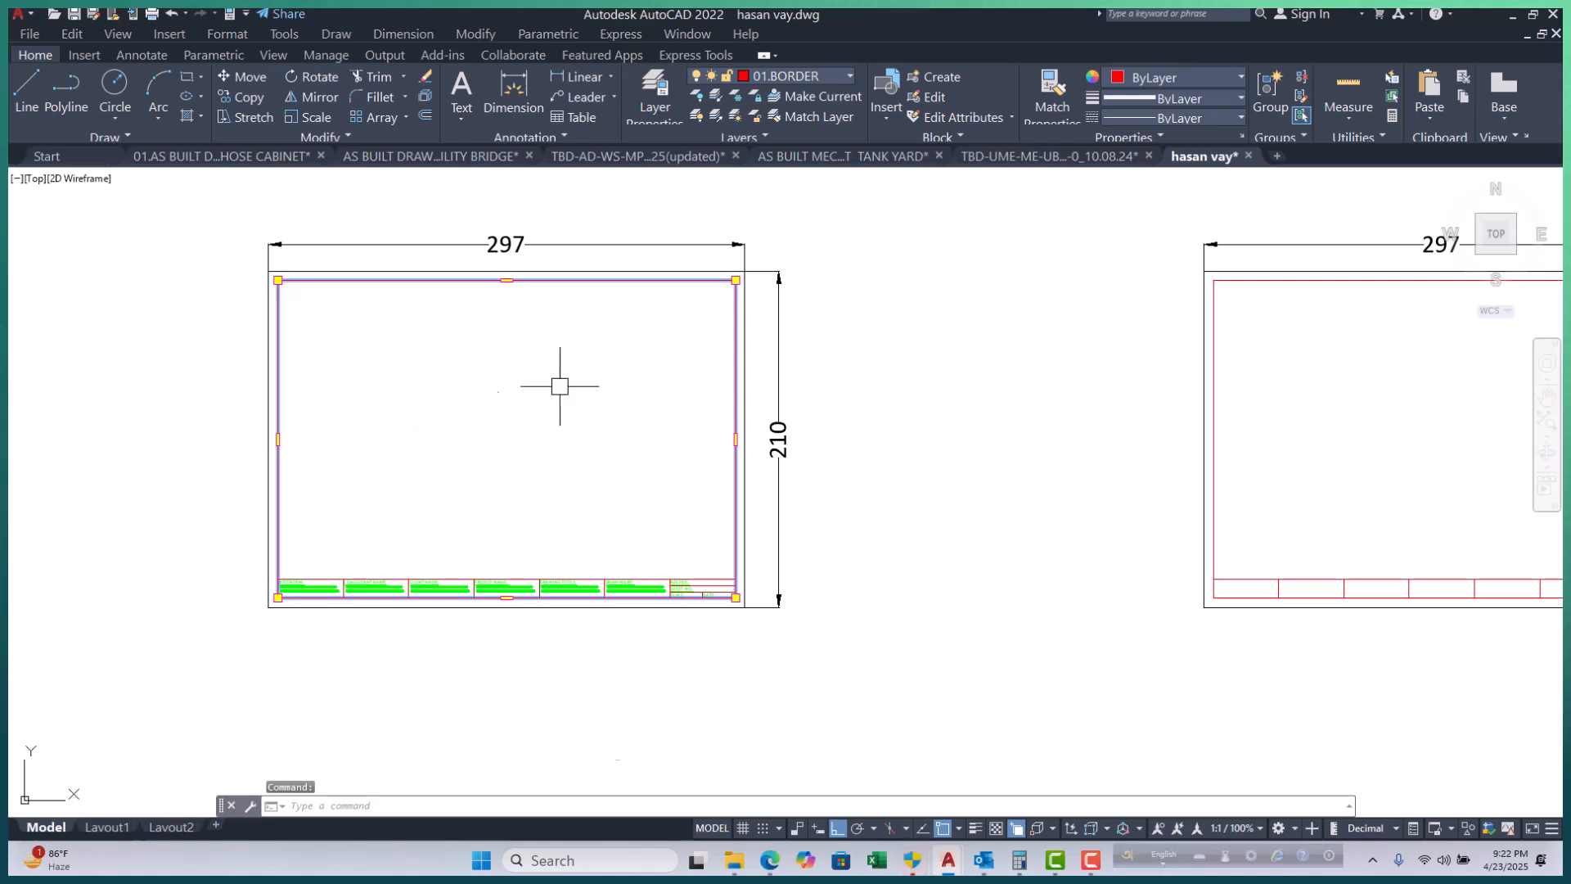
{"action": "key", "text": "Escape"}
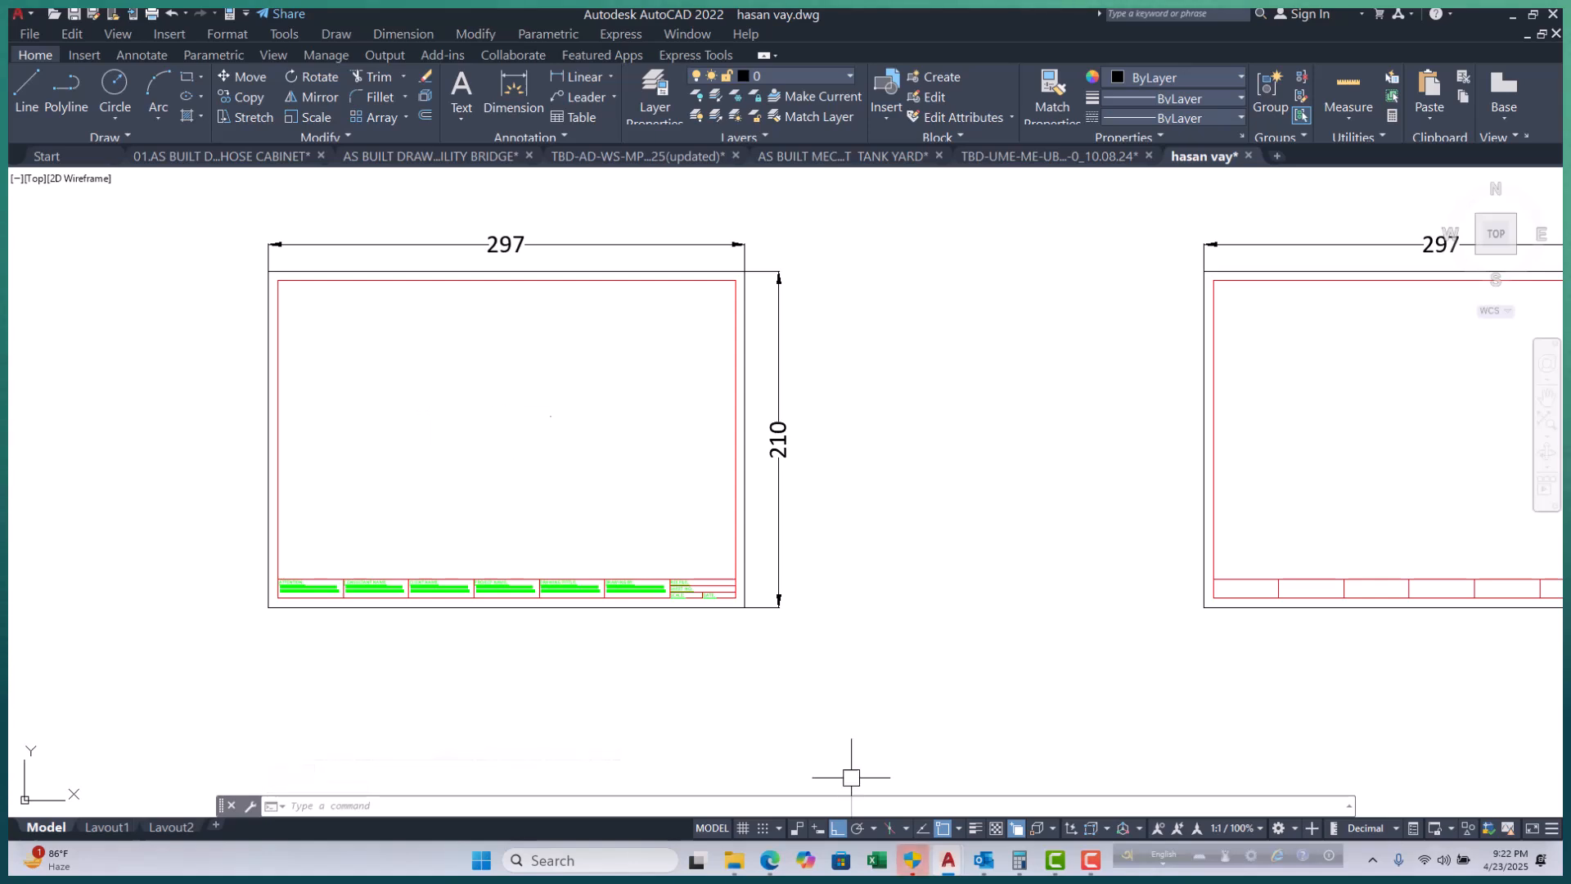
{"action": "scroll", "coordinate": [549, 607], "scroll_direction": "up", "scroll_amount": 4}
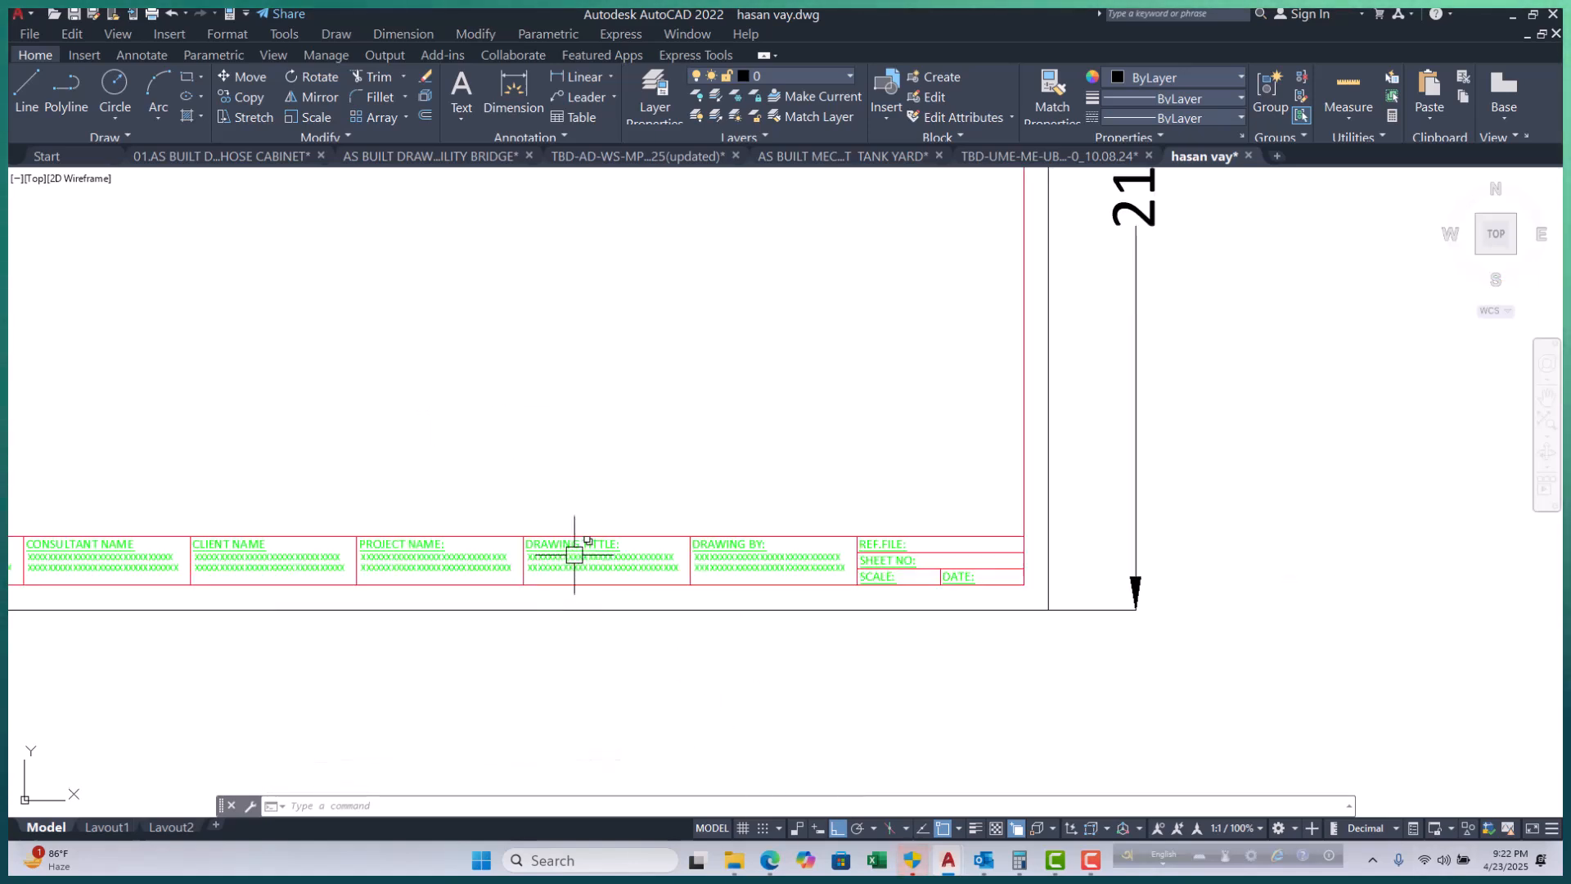
{"action": "scroll", "coordinate": [550, 562], "scroll_direction": "down", "scroll_amount": 4}
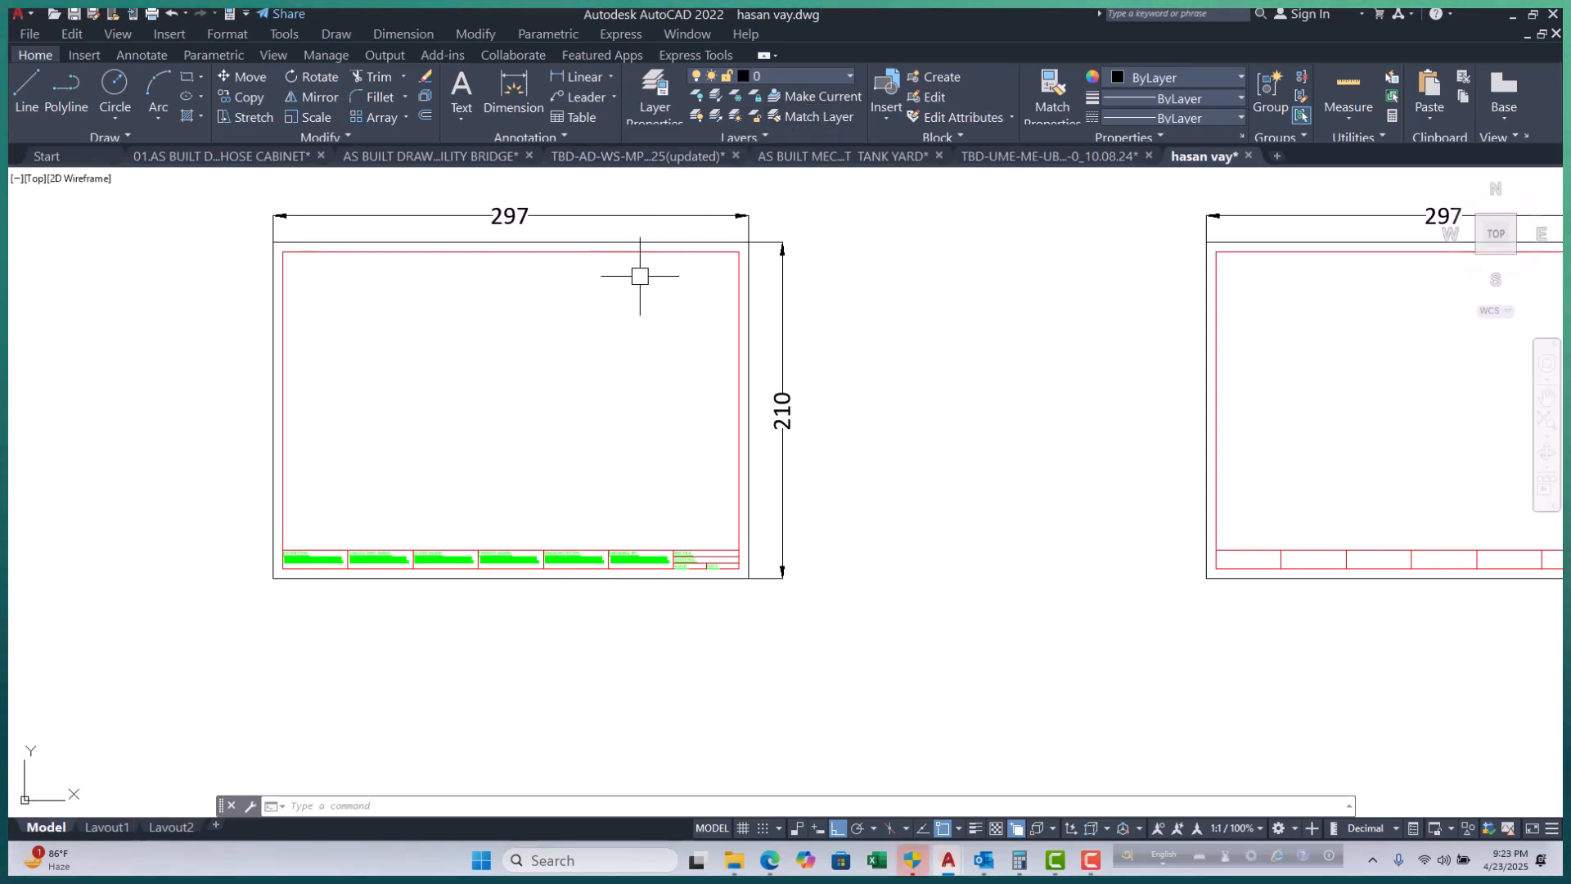
Lock the 02.TEXT and 01.BORDER layers in Layer Properties and close the palette.
{"action": "type", "text": "la"}
{"action": "key", "text": "Return"}
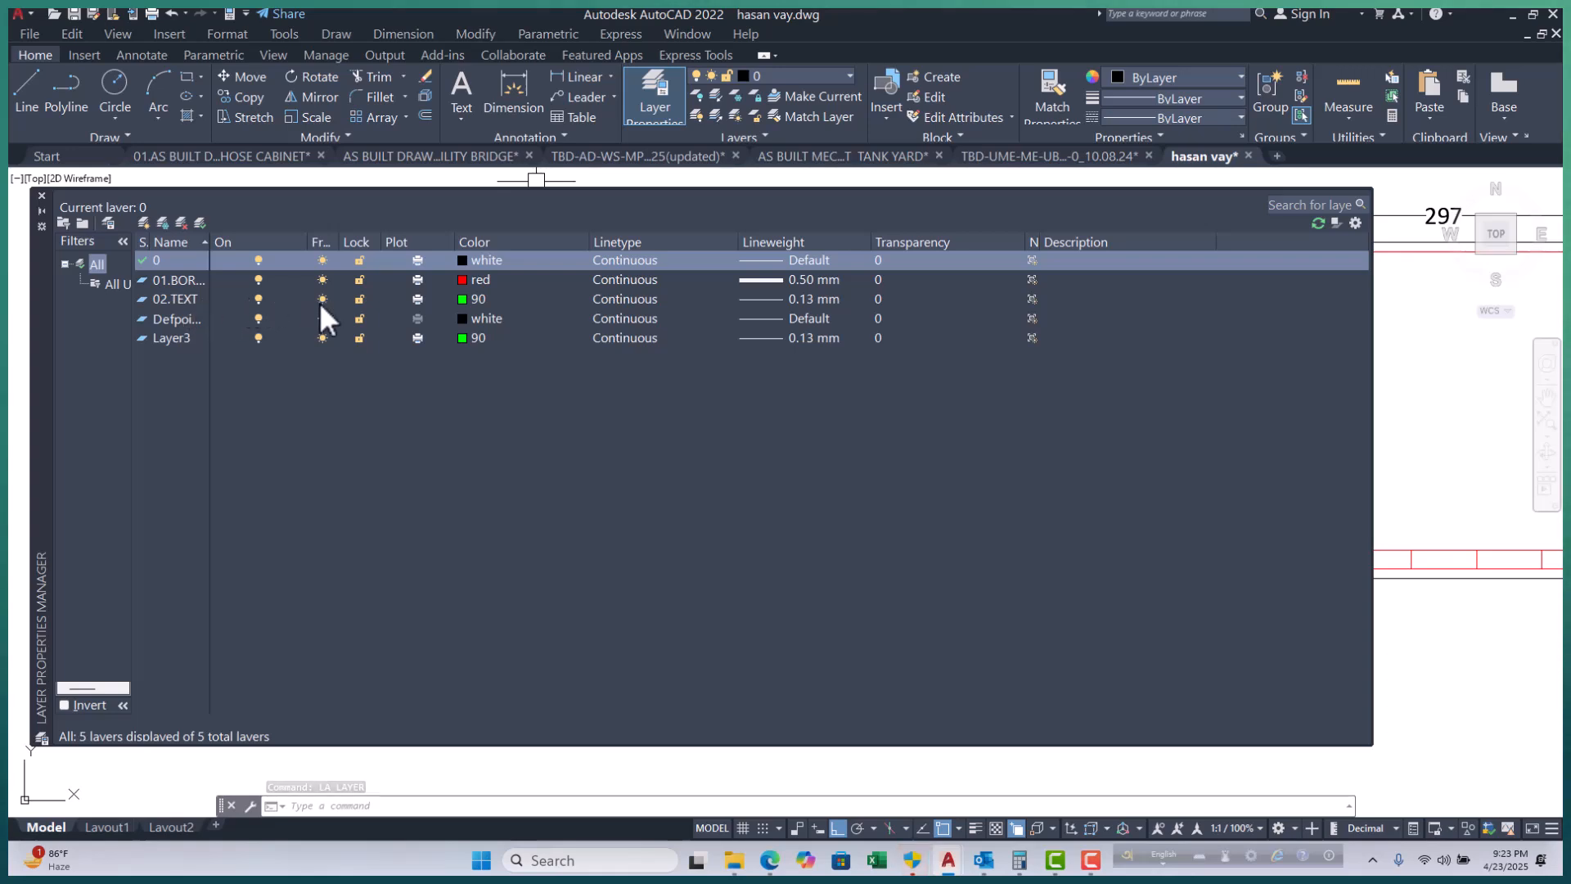
{"action": "left_click", "coordinate": [358, 300]}
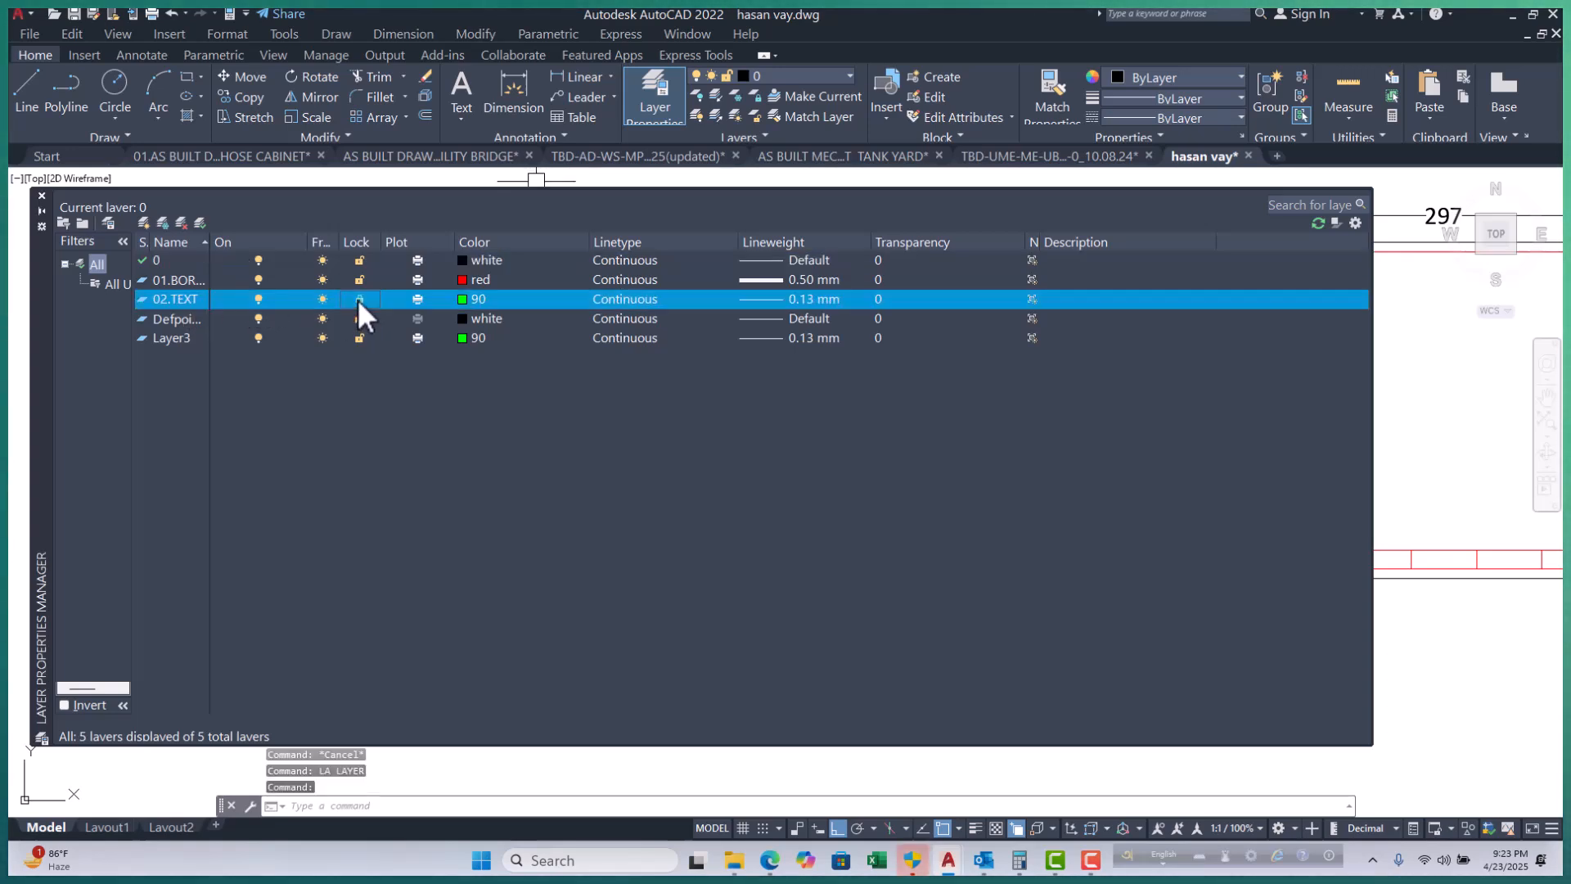
{"action": "left_click", "coordinate": [358, 281]}
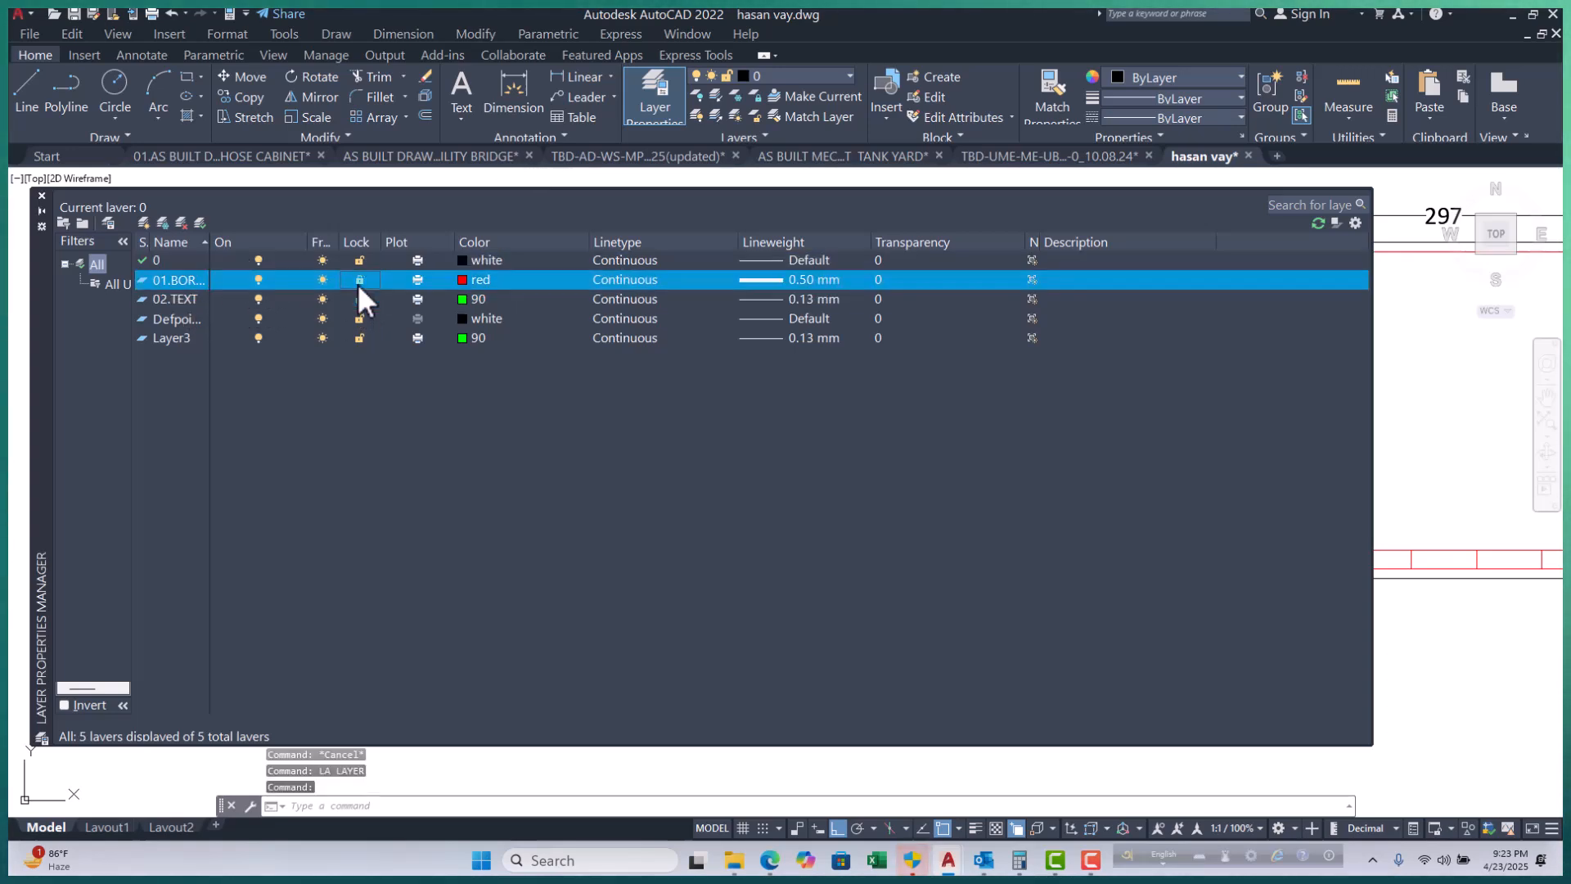
{"action": "left_click", "coordinate": [42, 196]}
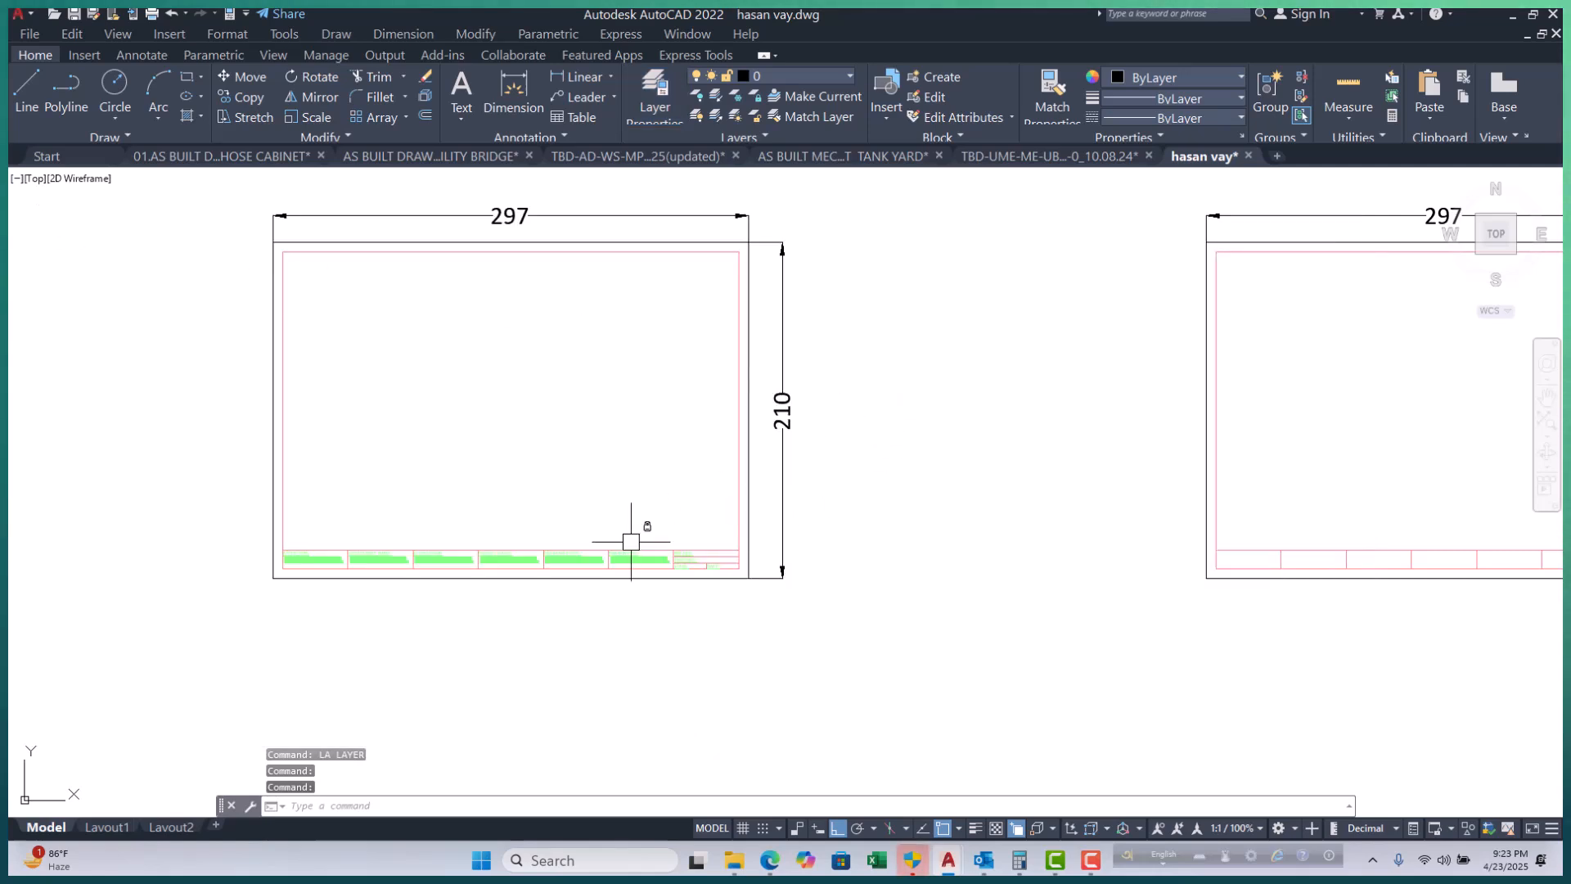
{"action": "scroll", "coordinate": [610, 543], "scroll_direction": "up", "scroll_amount": 4}
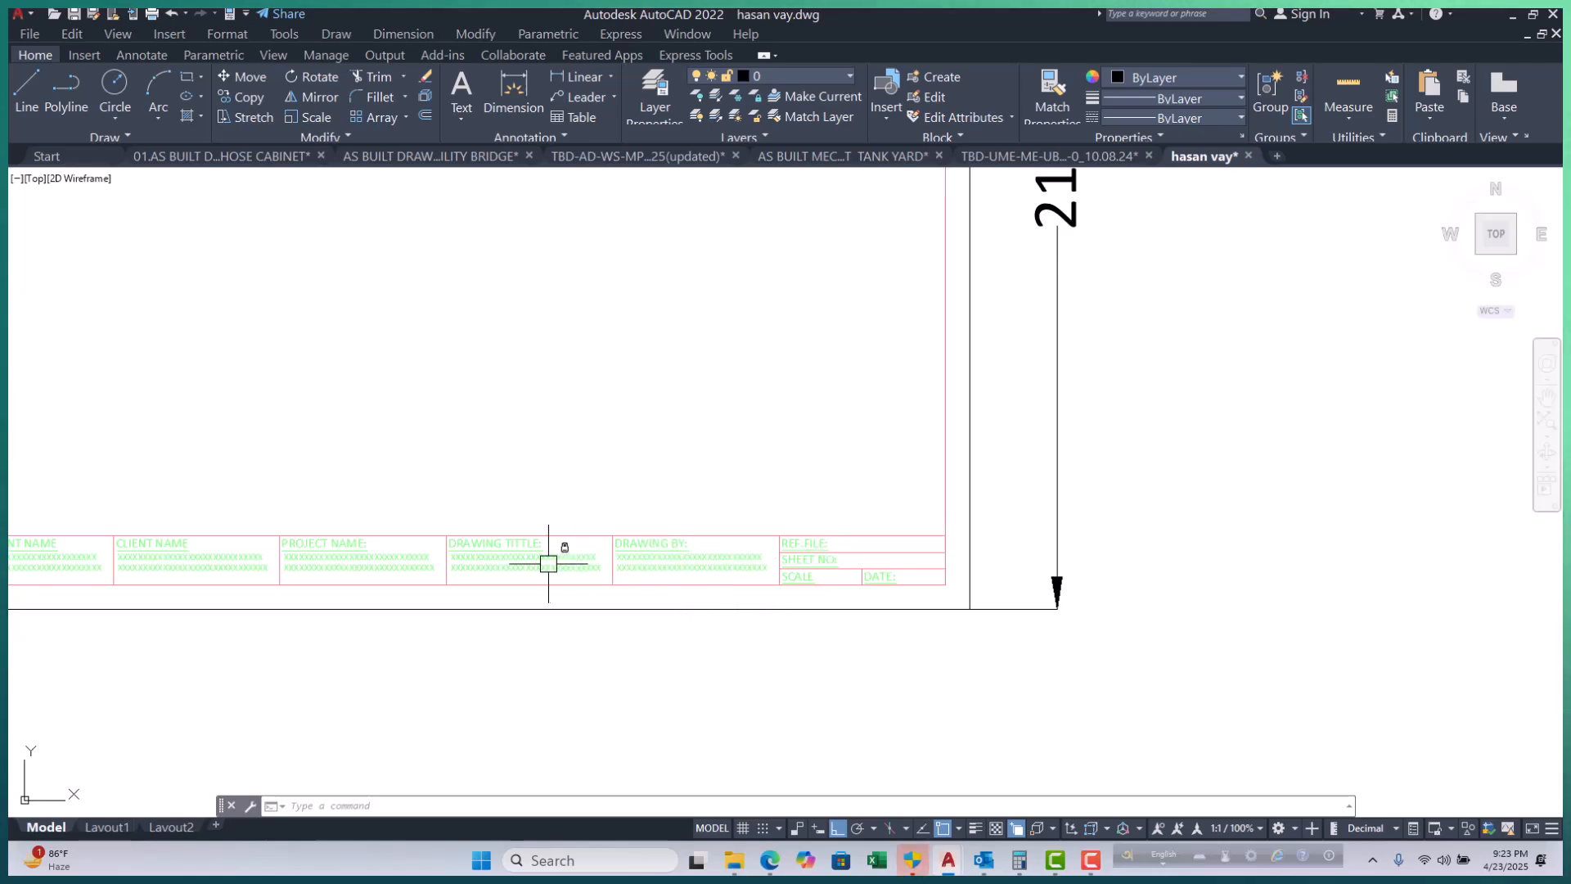
{"action": "scroll", "coordinate": [463, 561], "scroll_direction": "up", "scroll_amount": 4}
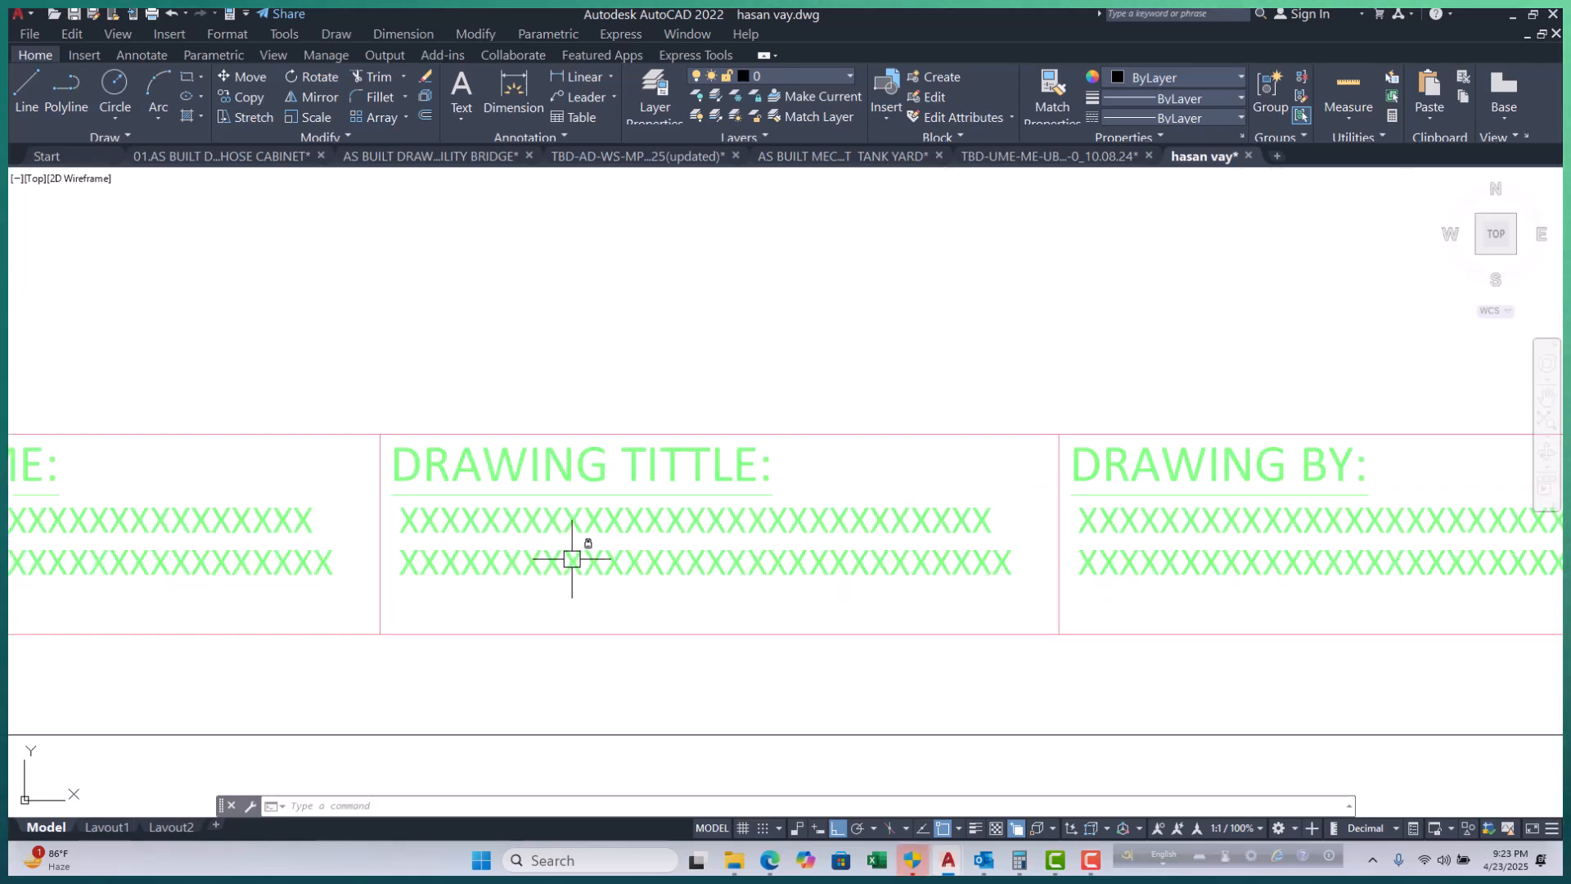
{"action": "middle_click_drag", "start_coordinate": [228, 562], "coordinate": [790, 509]}
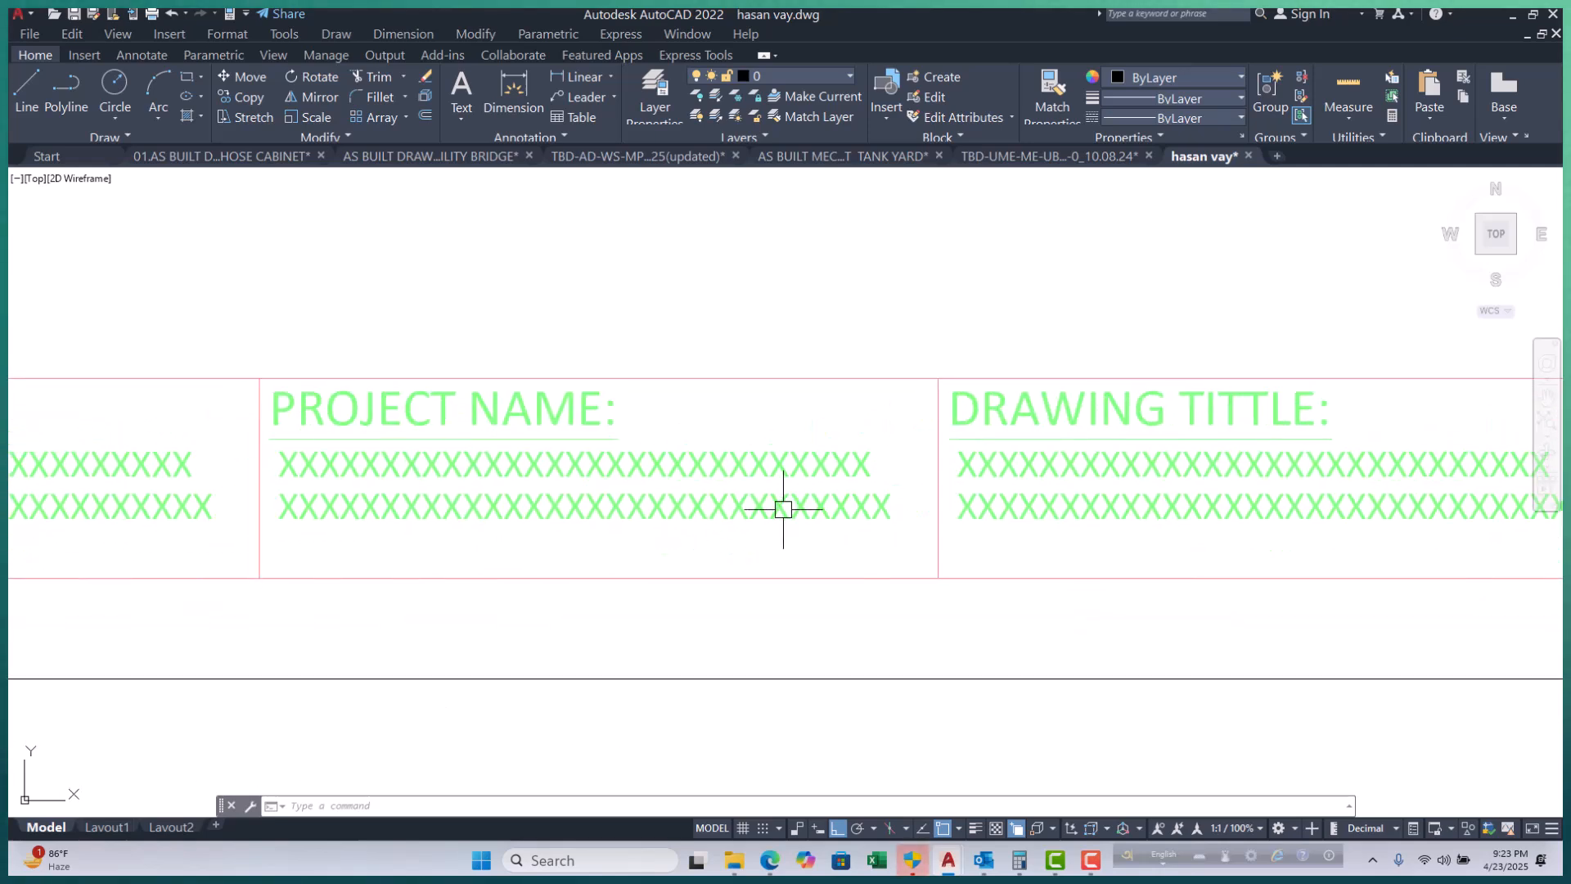
{"action": "left_click", "coordinate": [588, 513]}
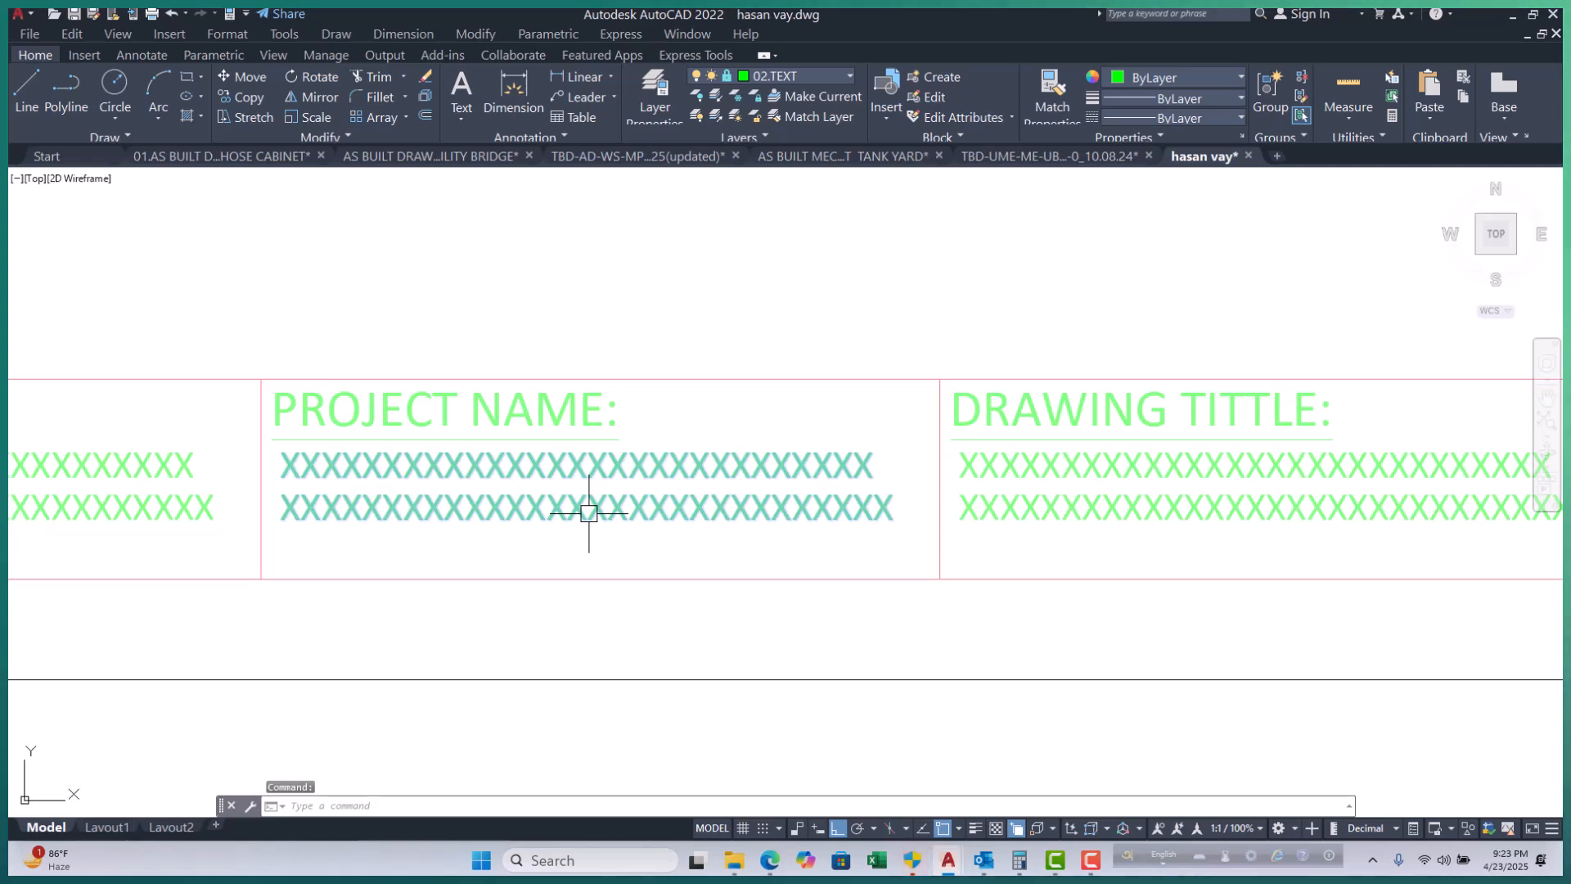
{"action": "key", "text": "Delete"}
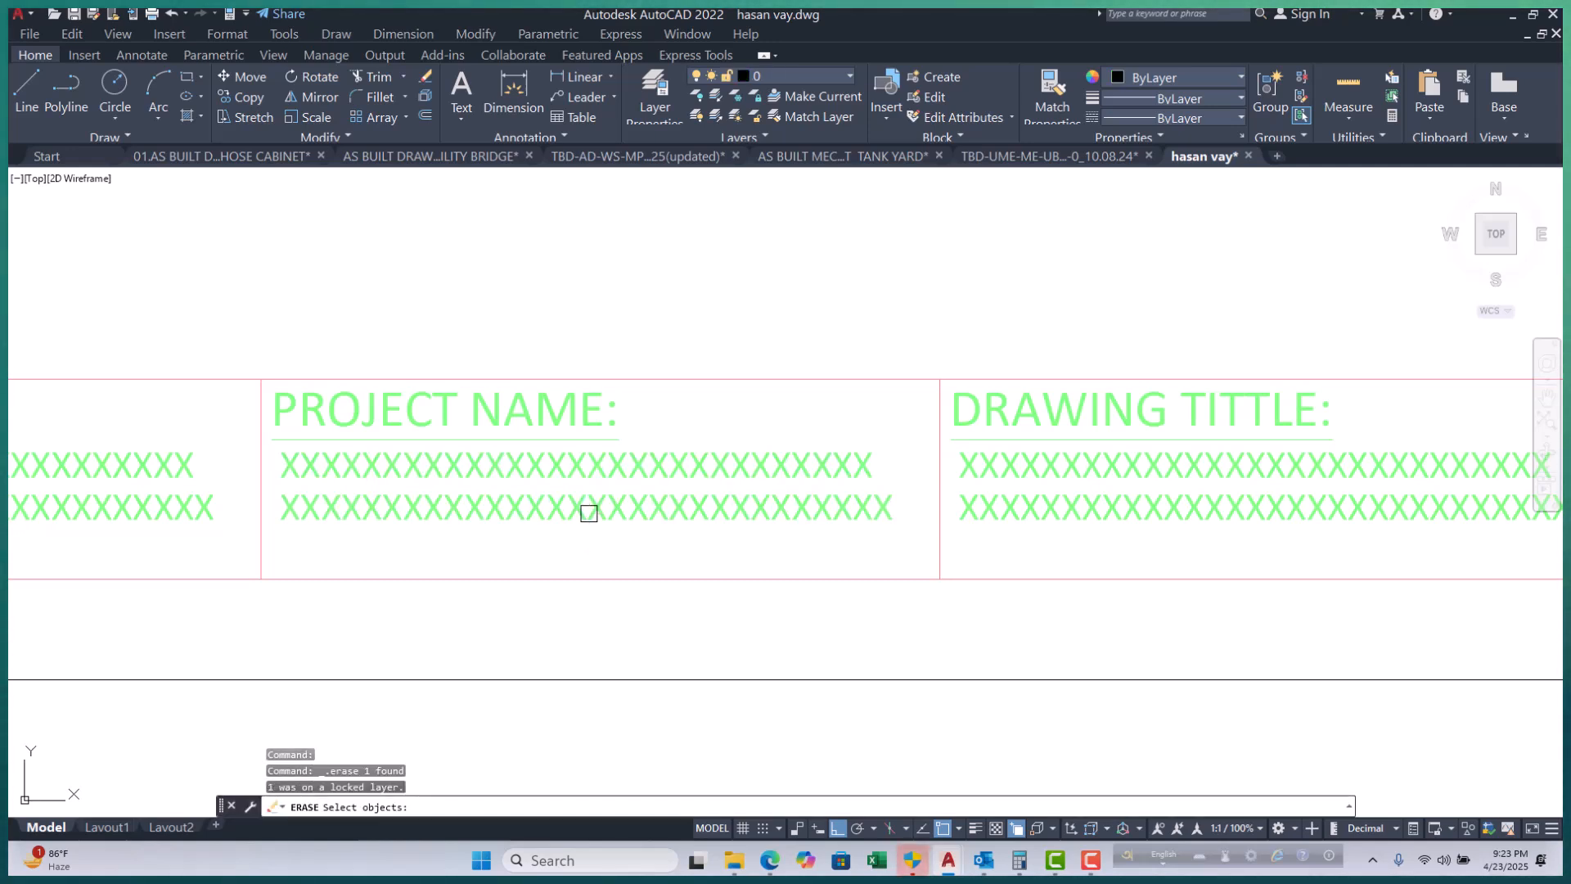
{"action": "left_click", "coordinate": [588, 513]}
{"action": "key", "text": "Escape"}
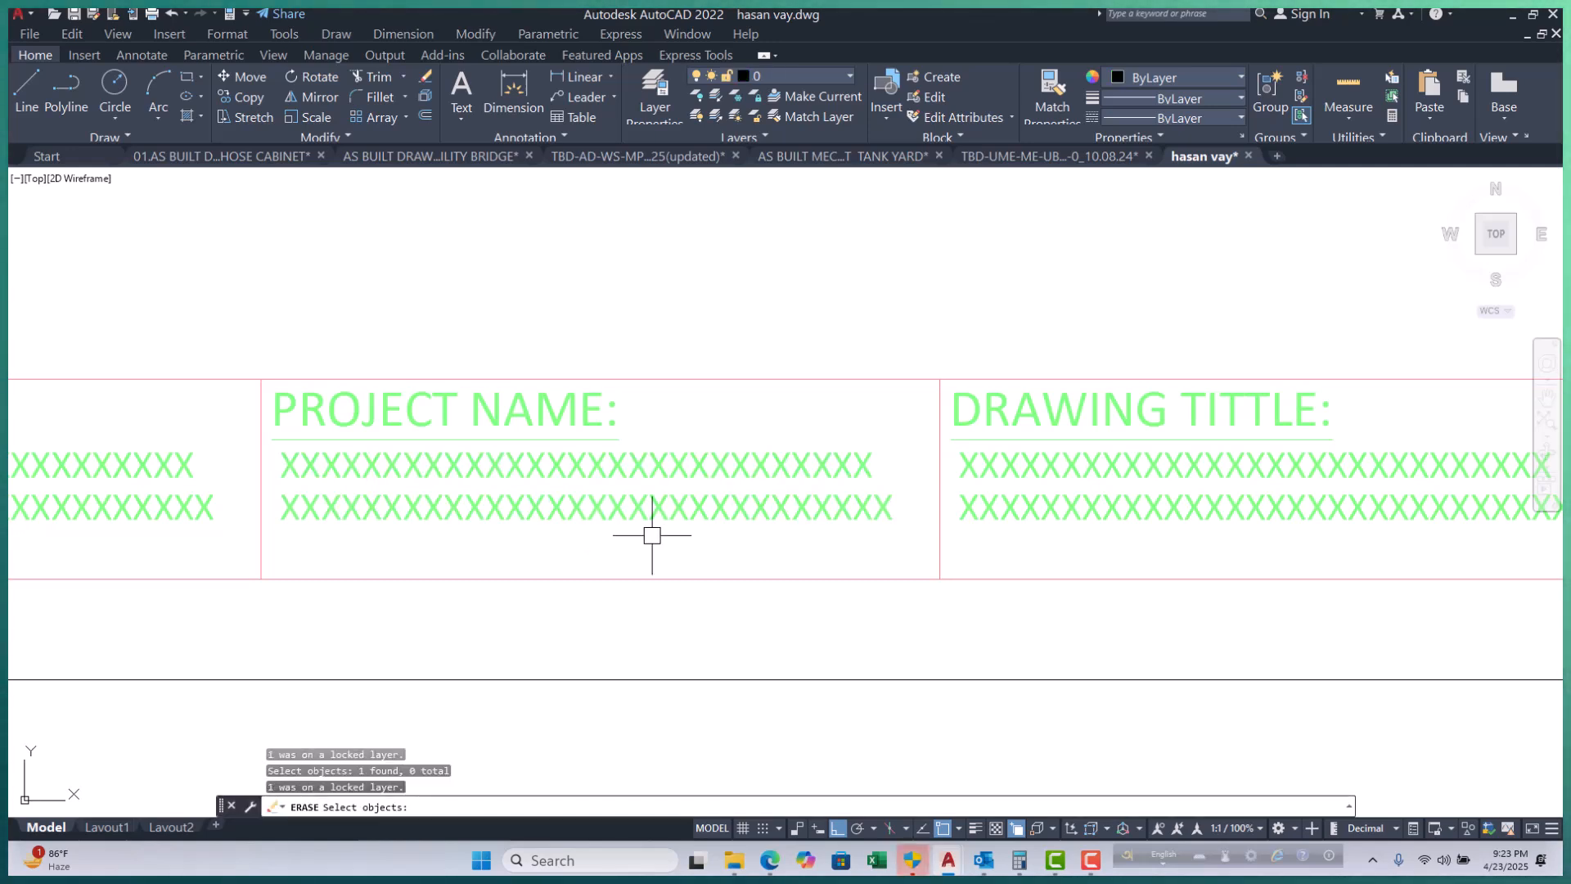
{"action": "left_click", "coordinate": [747, 579]}
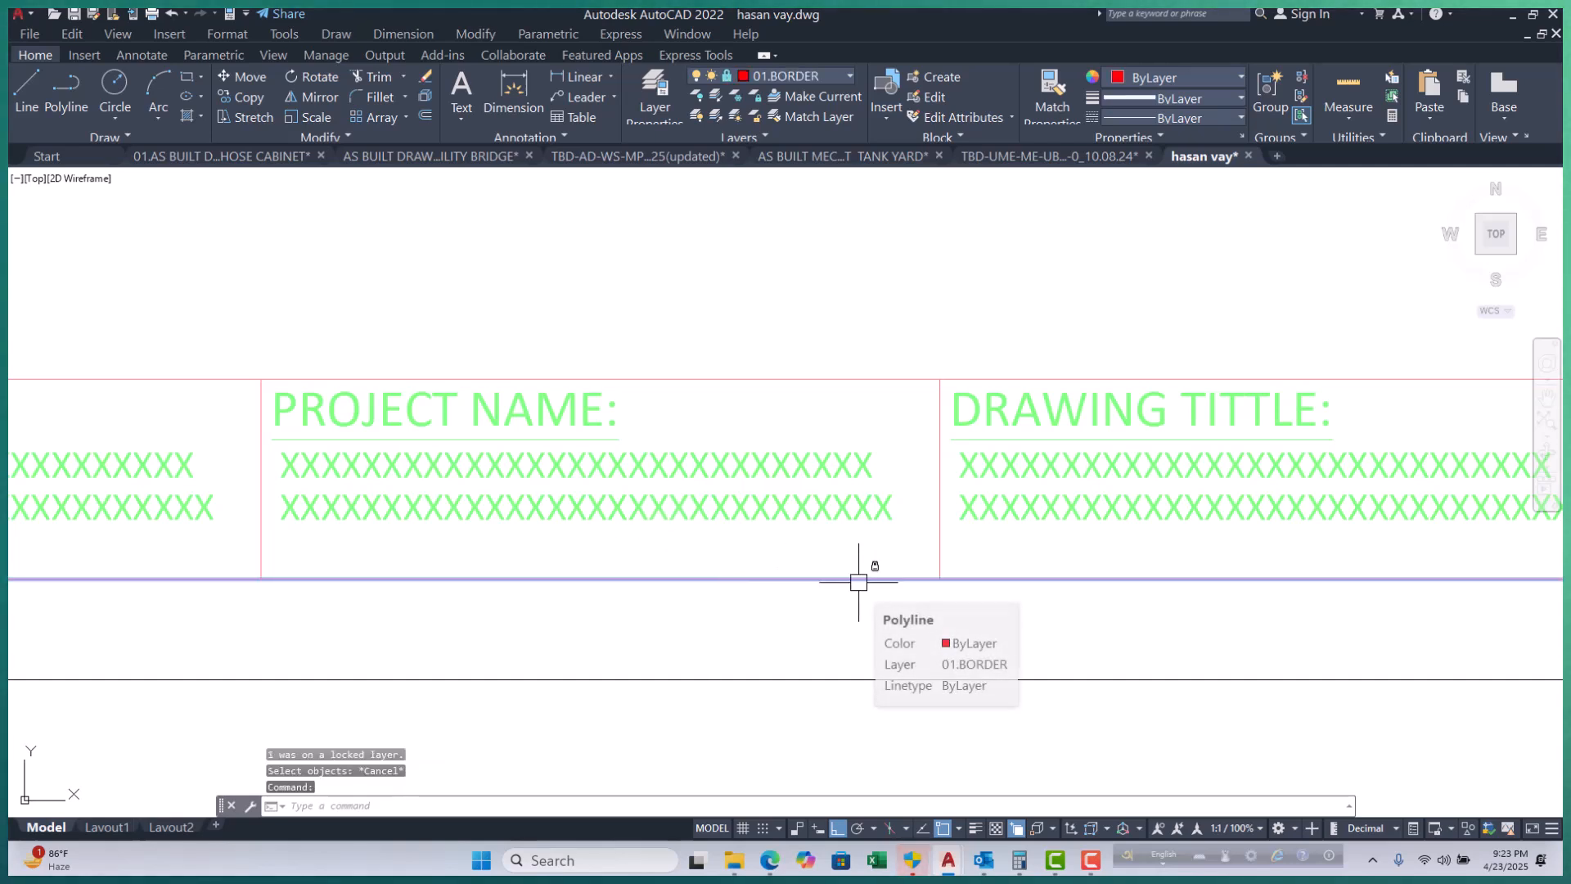
{"action": "key", "text": "Escape"}
{"action": "key", "text": "Escape"}
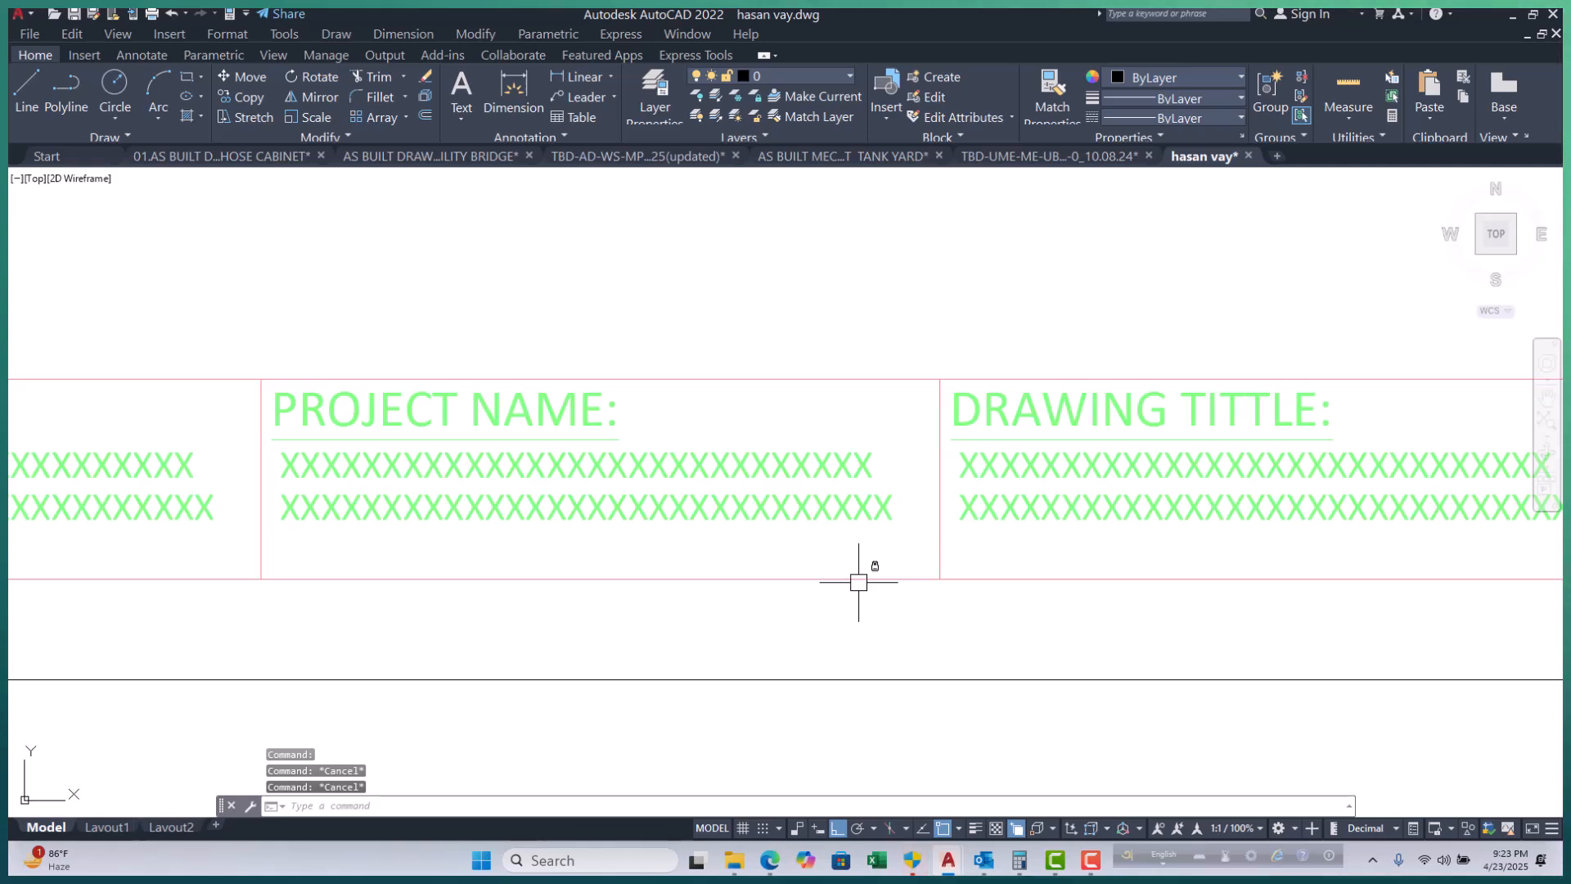
{"action": "scroll", "coordinate": [572, 498], "scroll_direction": "down", "scroll_amount": 6}
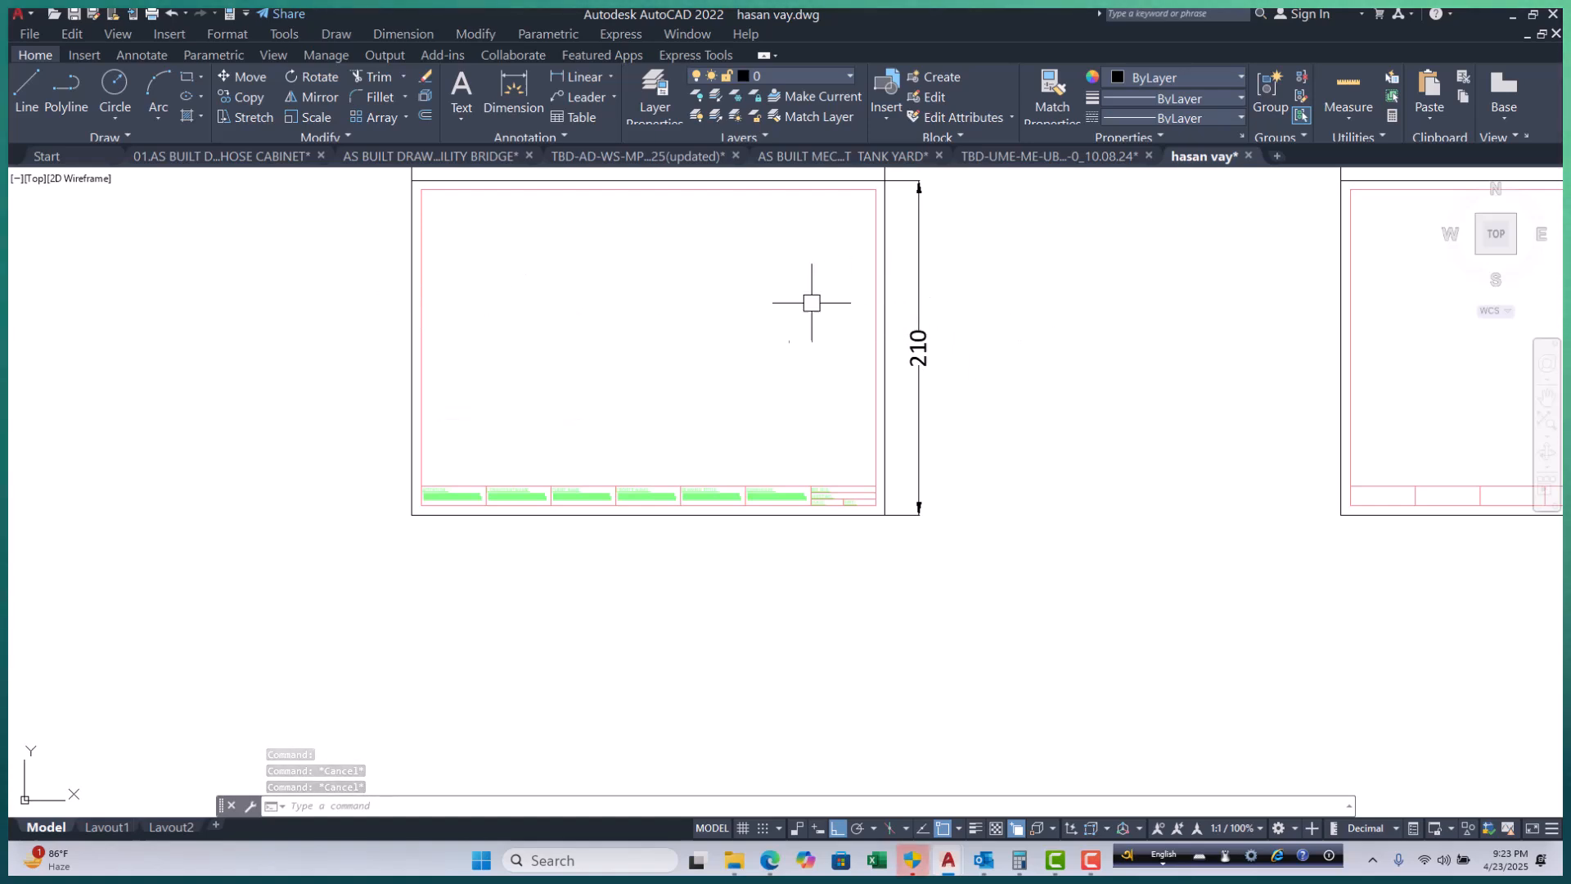
Open Layer Properties, select 01.BORDER, and bring up its colour choices.
{"action": "type", "text": "1a"}
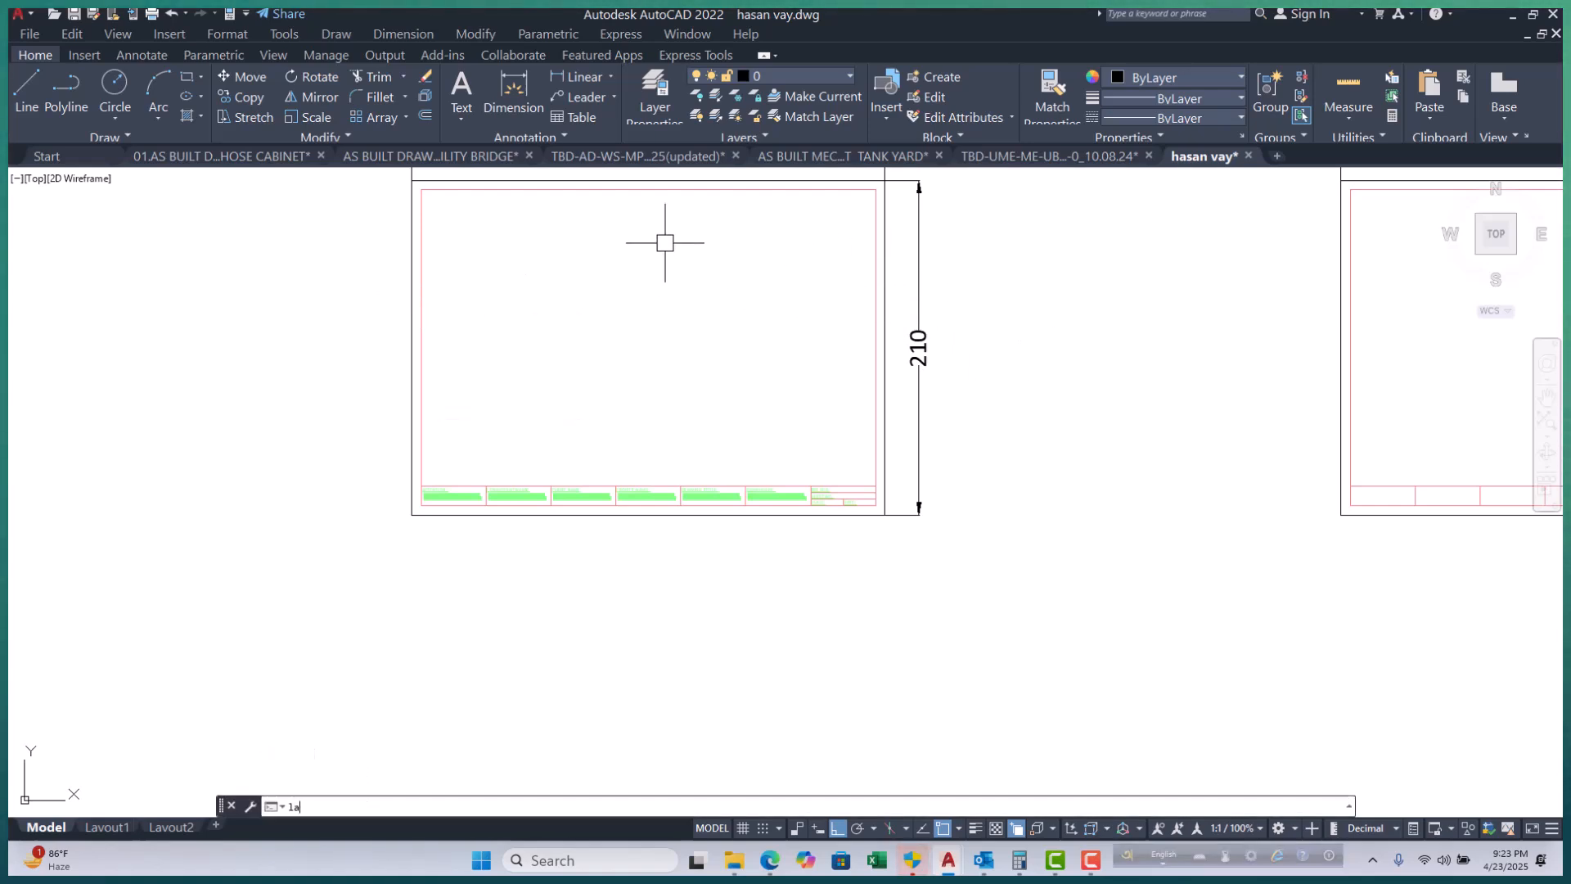
{"action": "key", "text": "Return"}
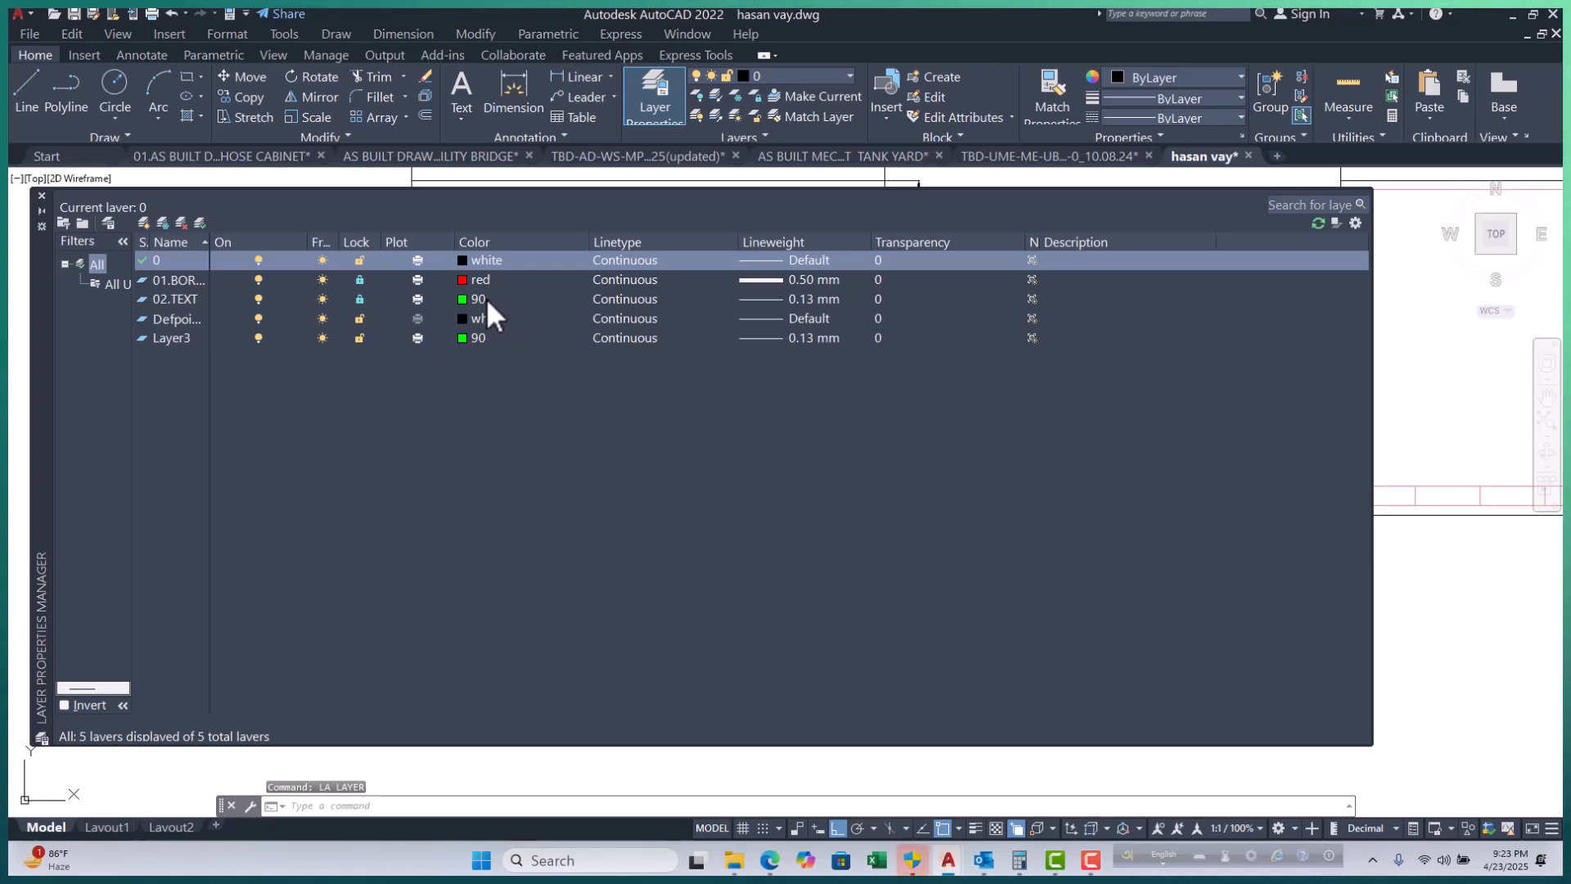
{"action": "left_click", "coordinate": [460, 283]}
{"action": "left_click", "coordinate": [460, 283]}
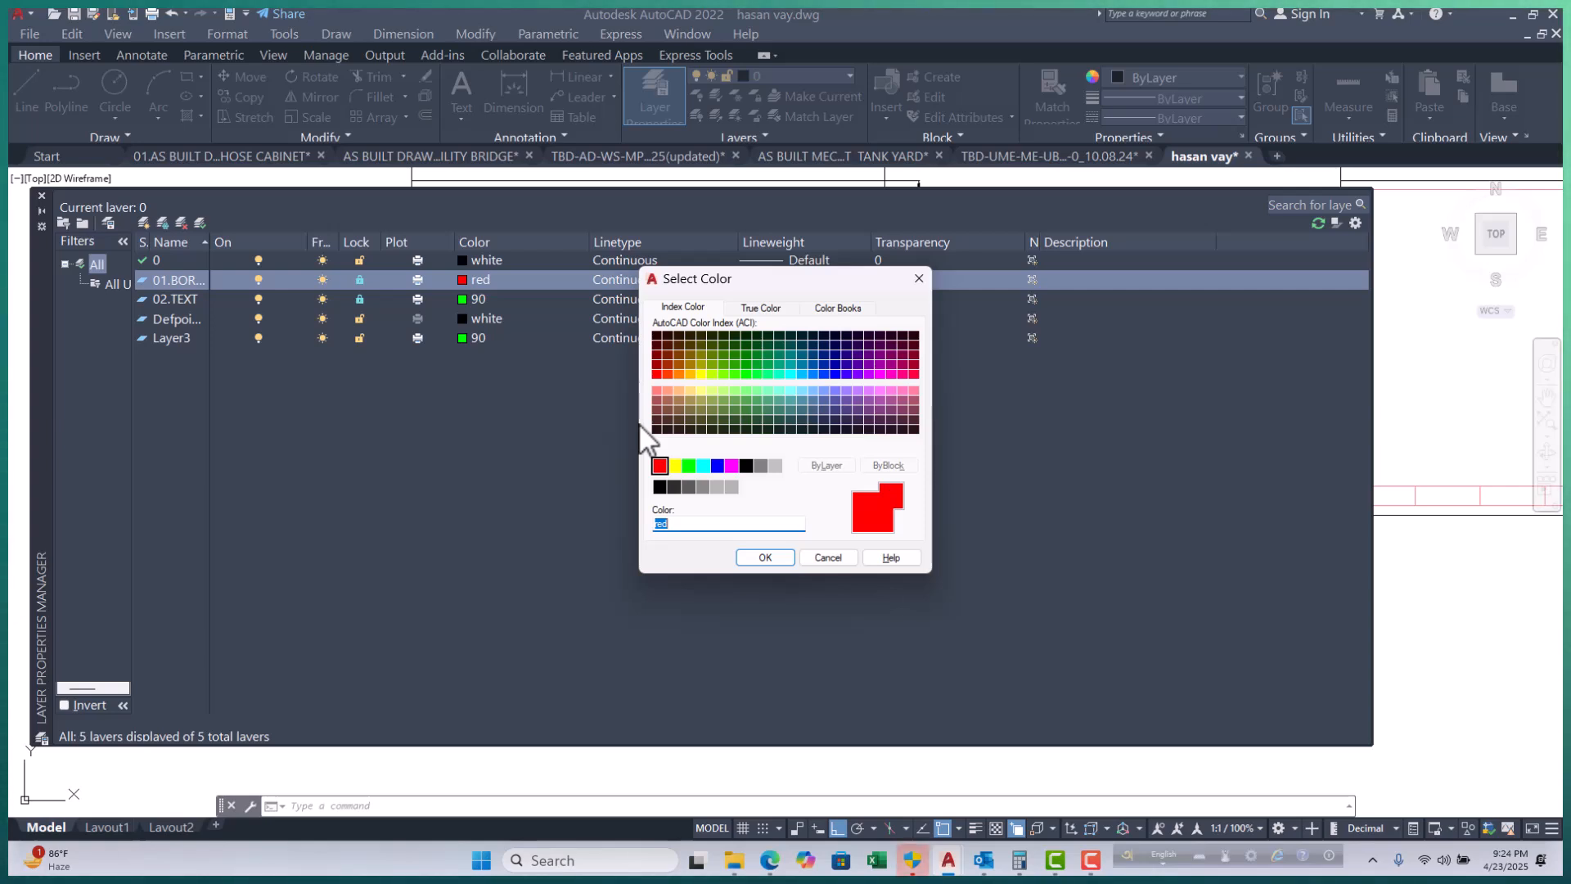
Try several index colours (olive, 94, 225, 191, 115) for the border layer.
{"action": "left_click", "coordinate": [695, 355]}
{"action": "left_click", "coordinate": [745, 354]}
{"action": "left_click", "coordinate": [892, 408]}
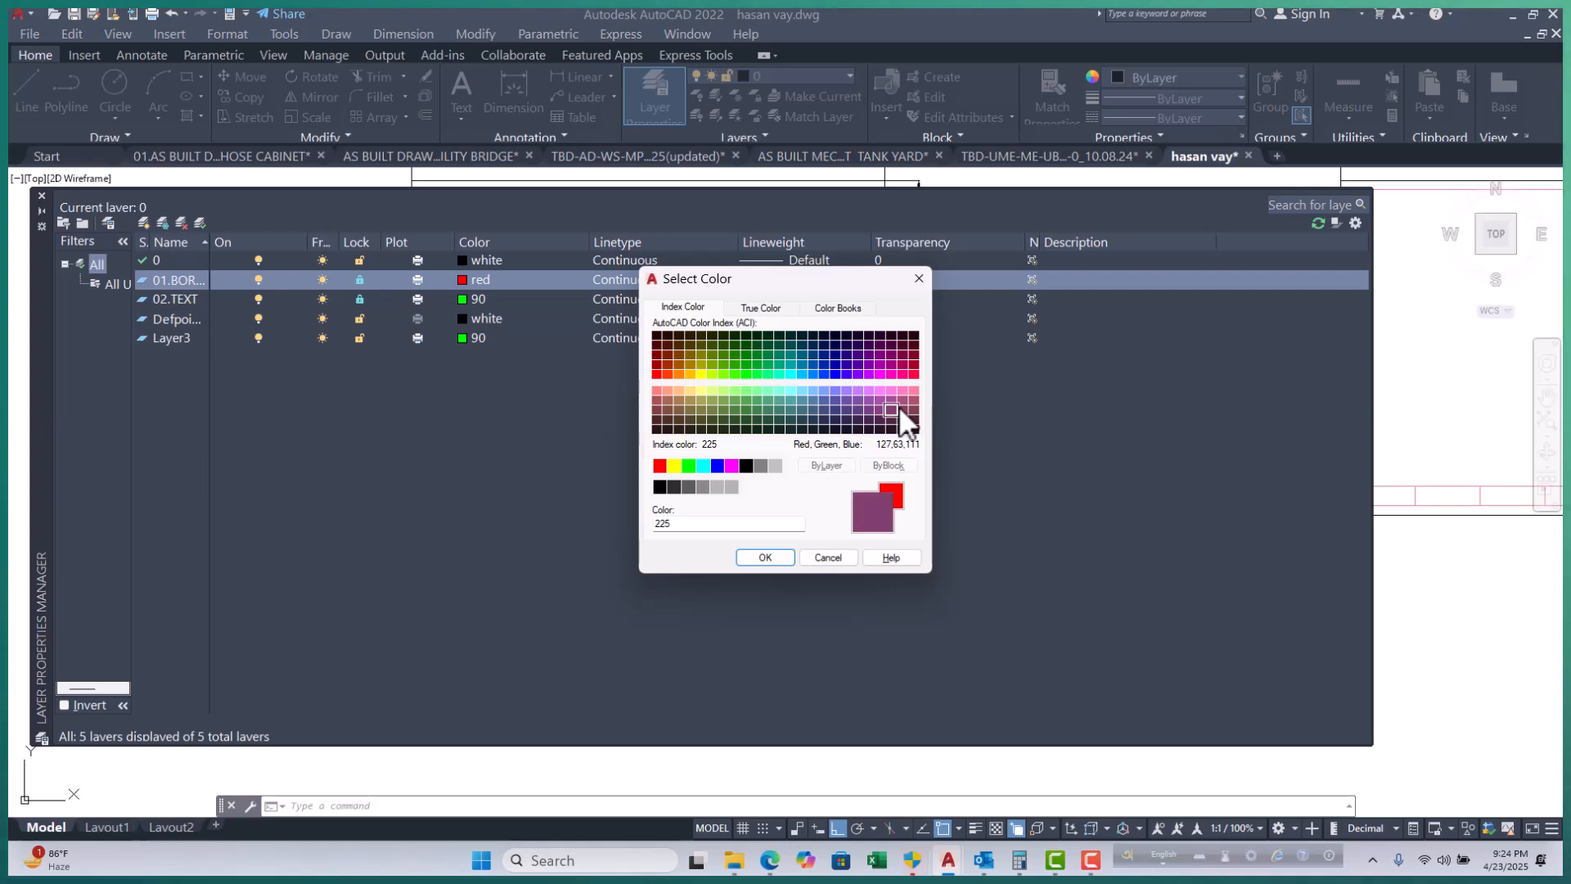
{"action": "left_click", "coordinate": [859, 388]}
{"action": "left_click", "coordinate": [767, 409]}
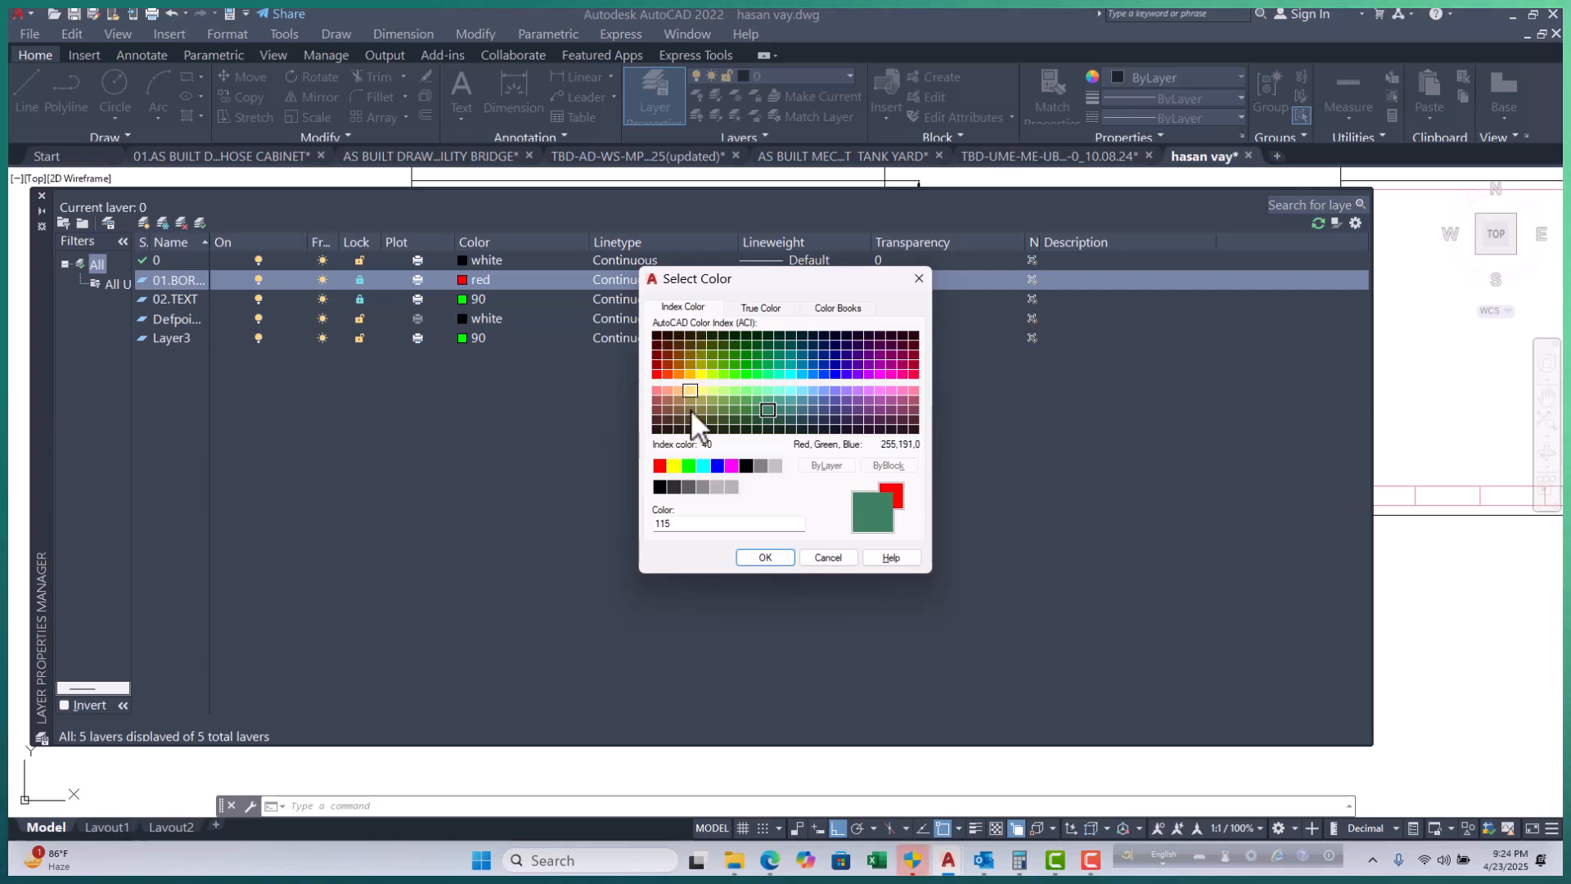
Set the border layer to true colour RGB 185,181,77 and apply it.
{"action": "left_click", "coordinate": [767, 309]}
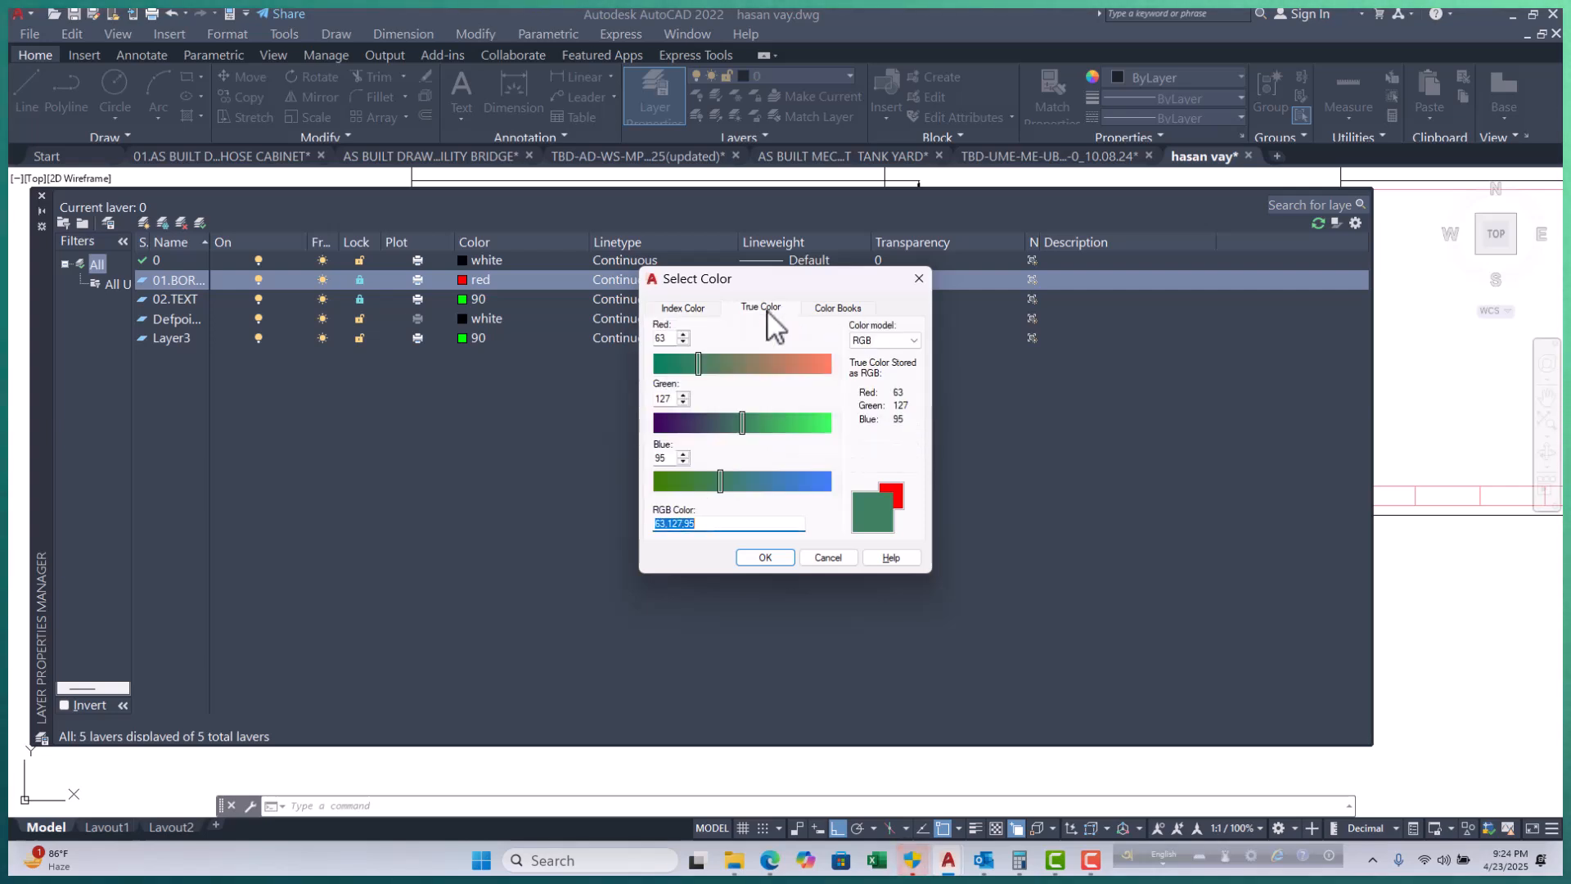
{"action": "left_click", "coordinate": [742, 365]}
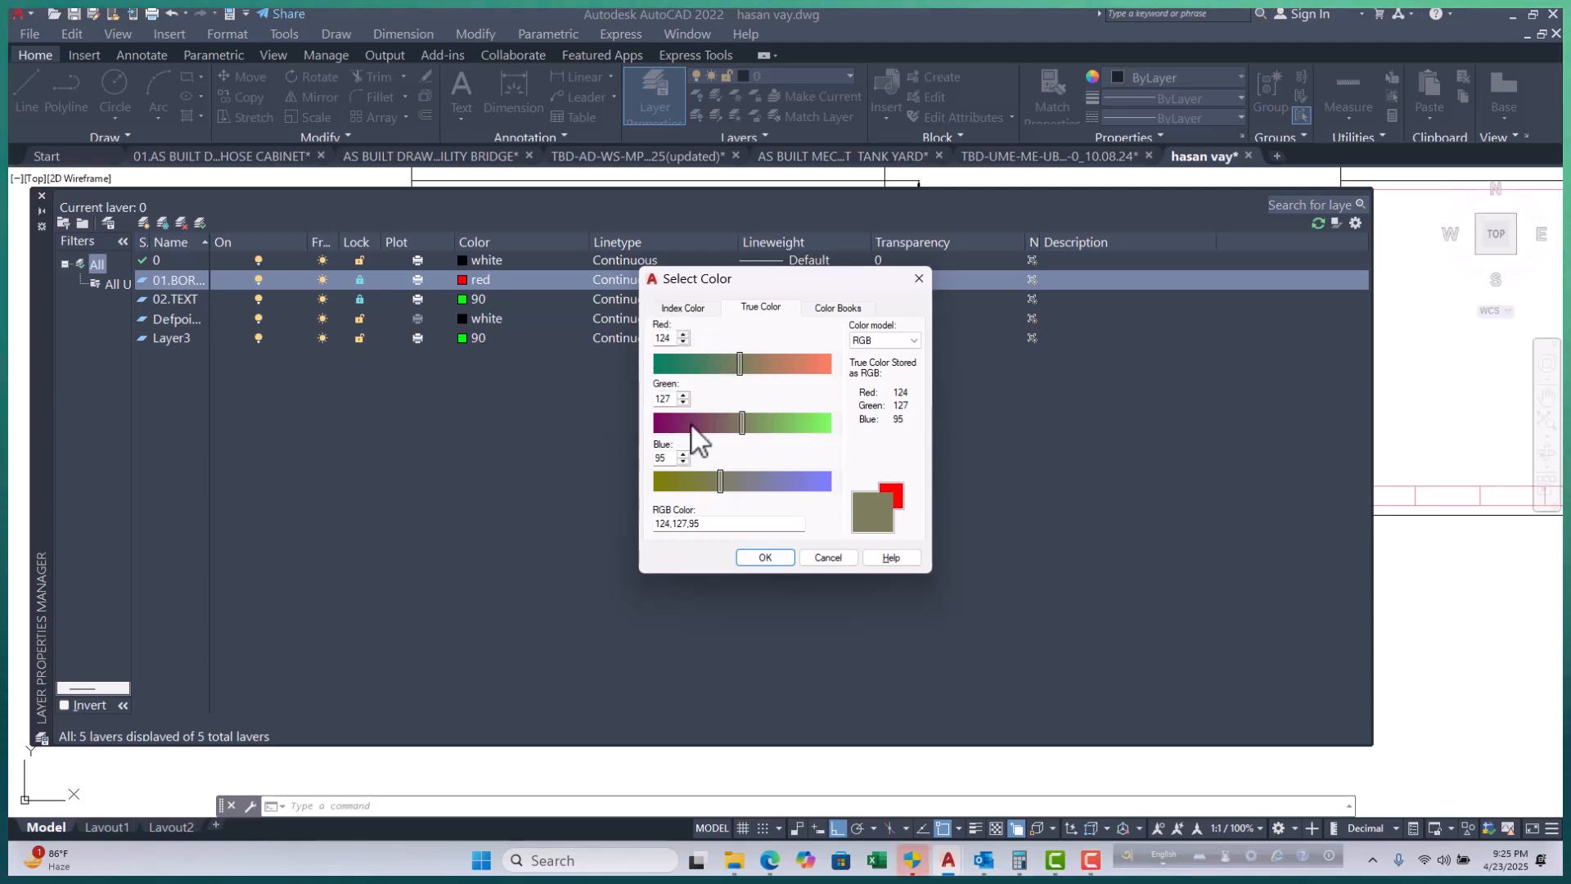
{"action": "left_click_drag", "start_coordinate": [721, 483], "coordinate": [709, 484]}
{"action": "left_click_drag", "start_coordinate": [739, 419], "coordinate": [780, 426]}
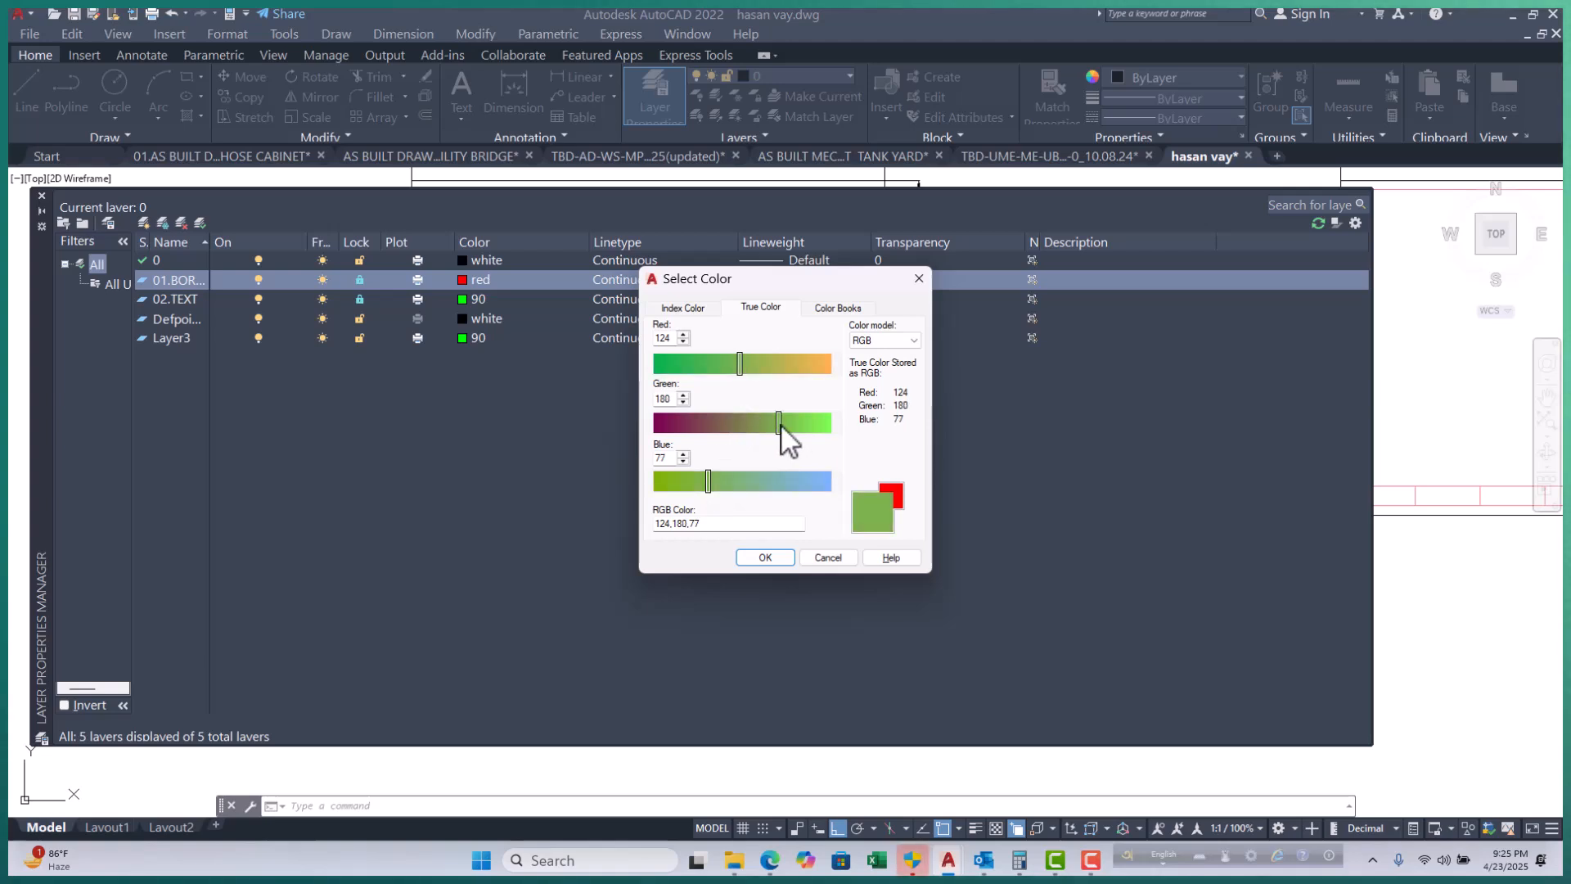
{"action": "left_click_drag", "start_coordinate": [746, 360], "coordinate": [783, 367]}
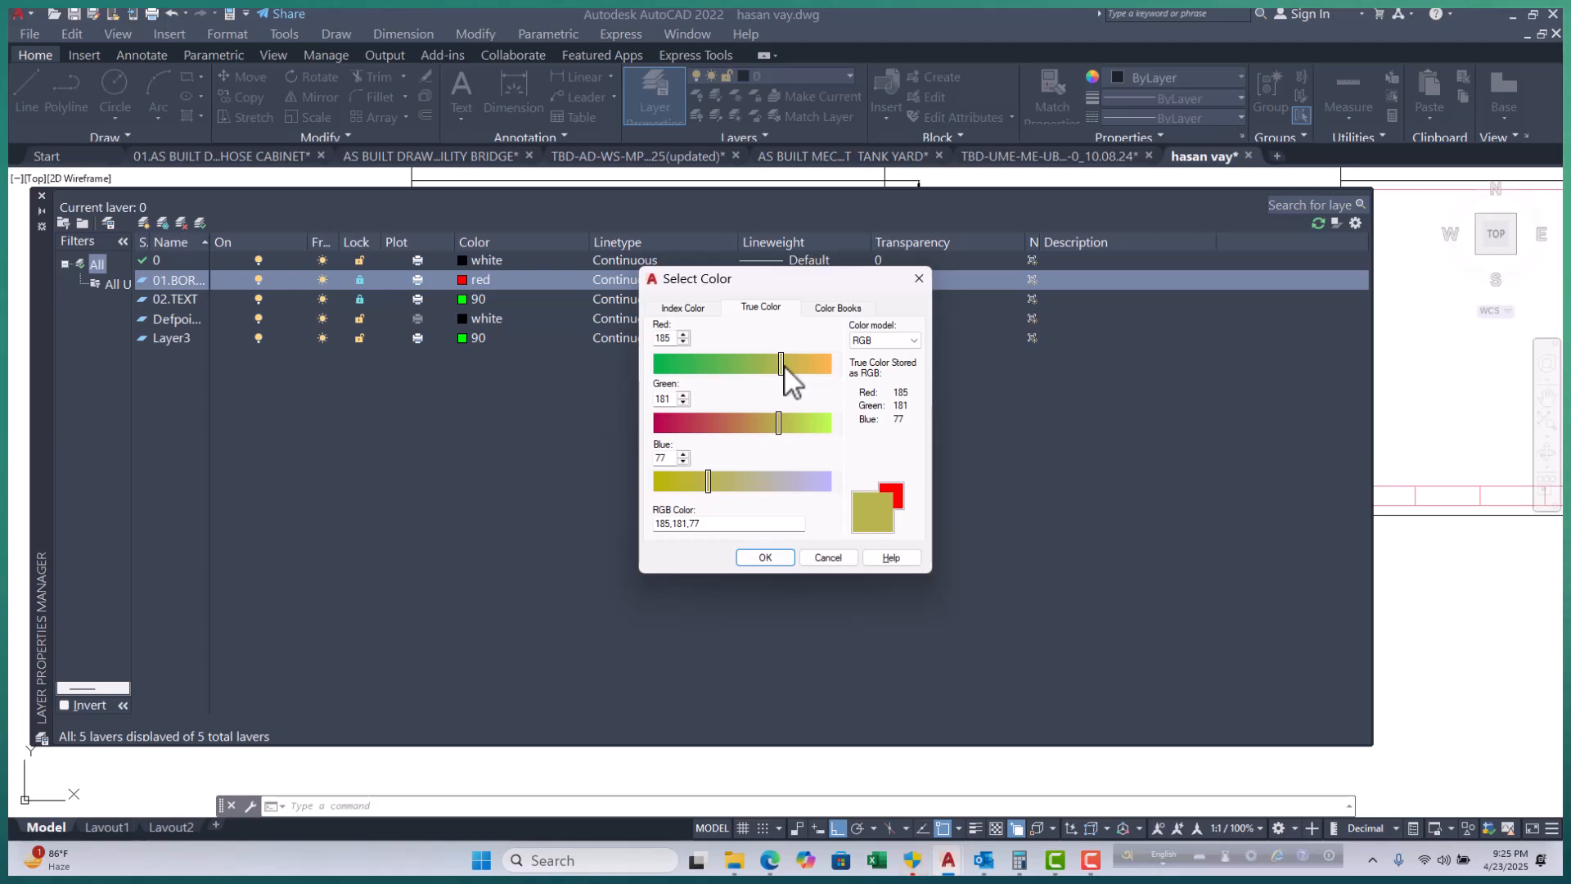
{"action": "left_click", "coordinate": [767, 557]}
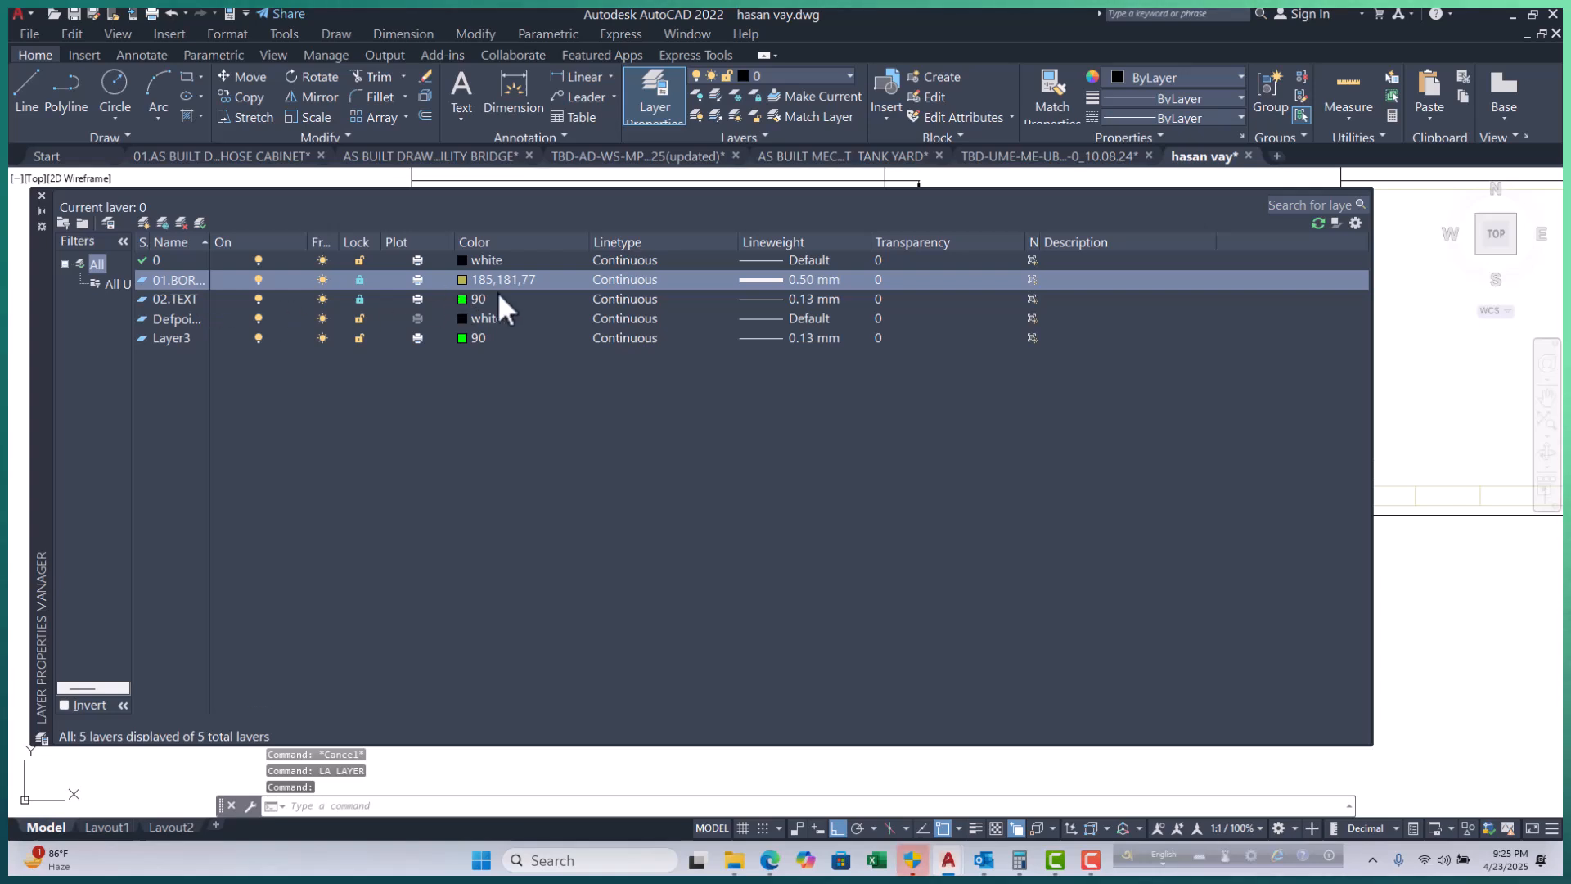
{"action": "left_click", "coordinate": [636, 281]}
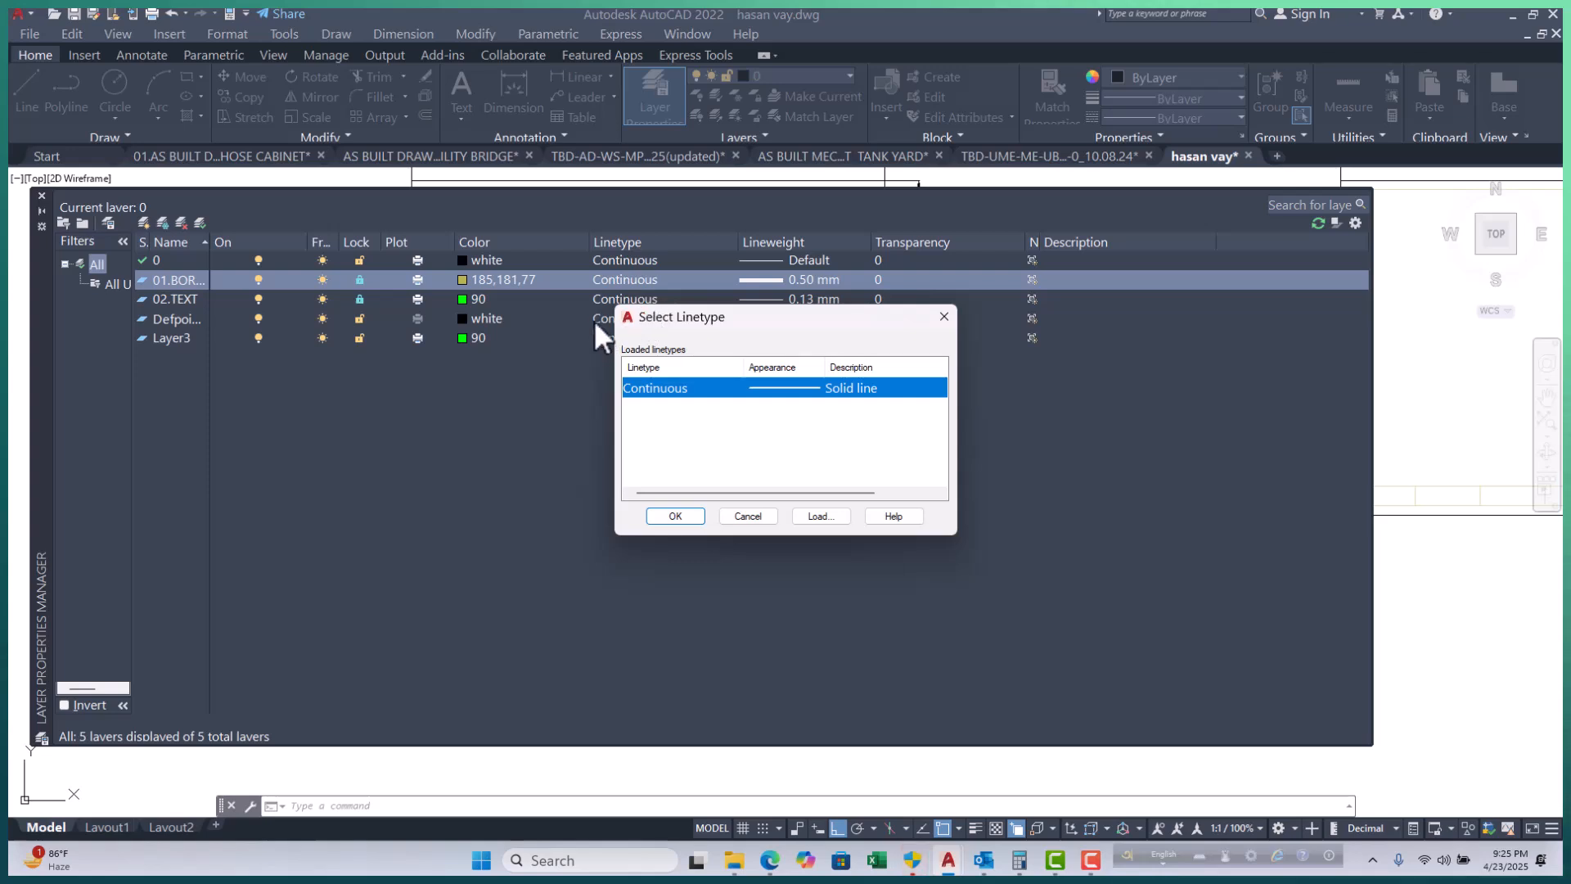
{"action": "left_click", "coordinate": [943, 317]}
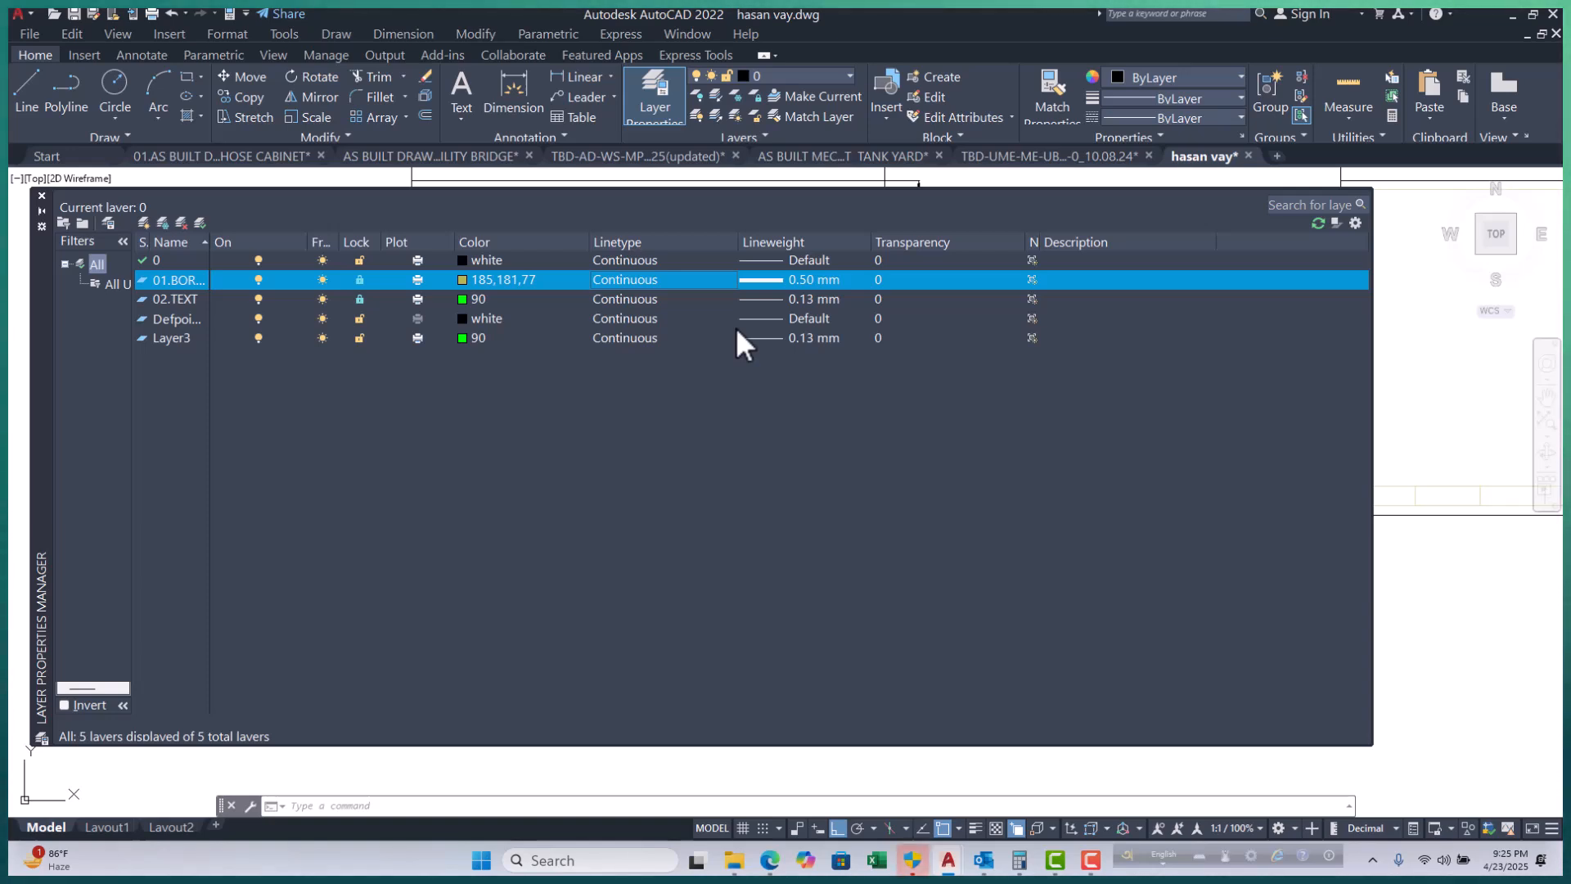
Create layer 03.Grid from 02.TEXT and set its colour to light grey index 9.
{"action": "left_click", "coordinate": [198, 298]}
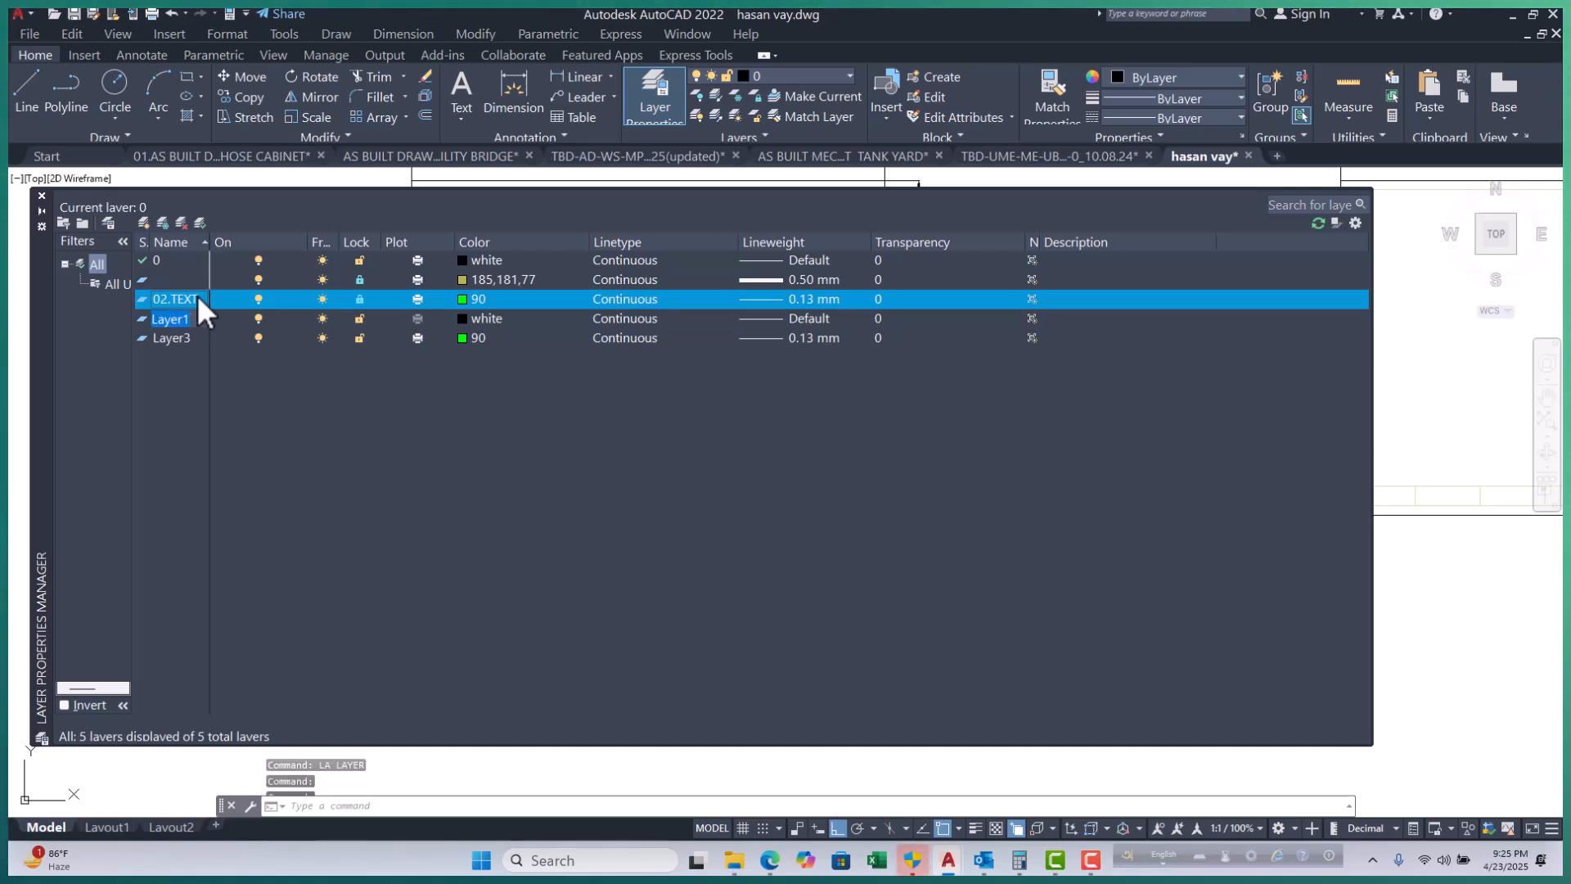
{"action": "key", "text": "alt+n"}
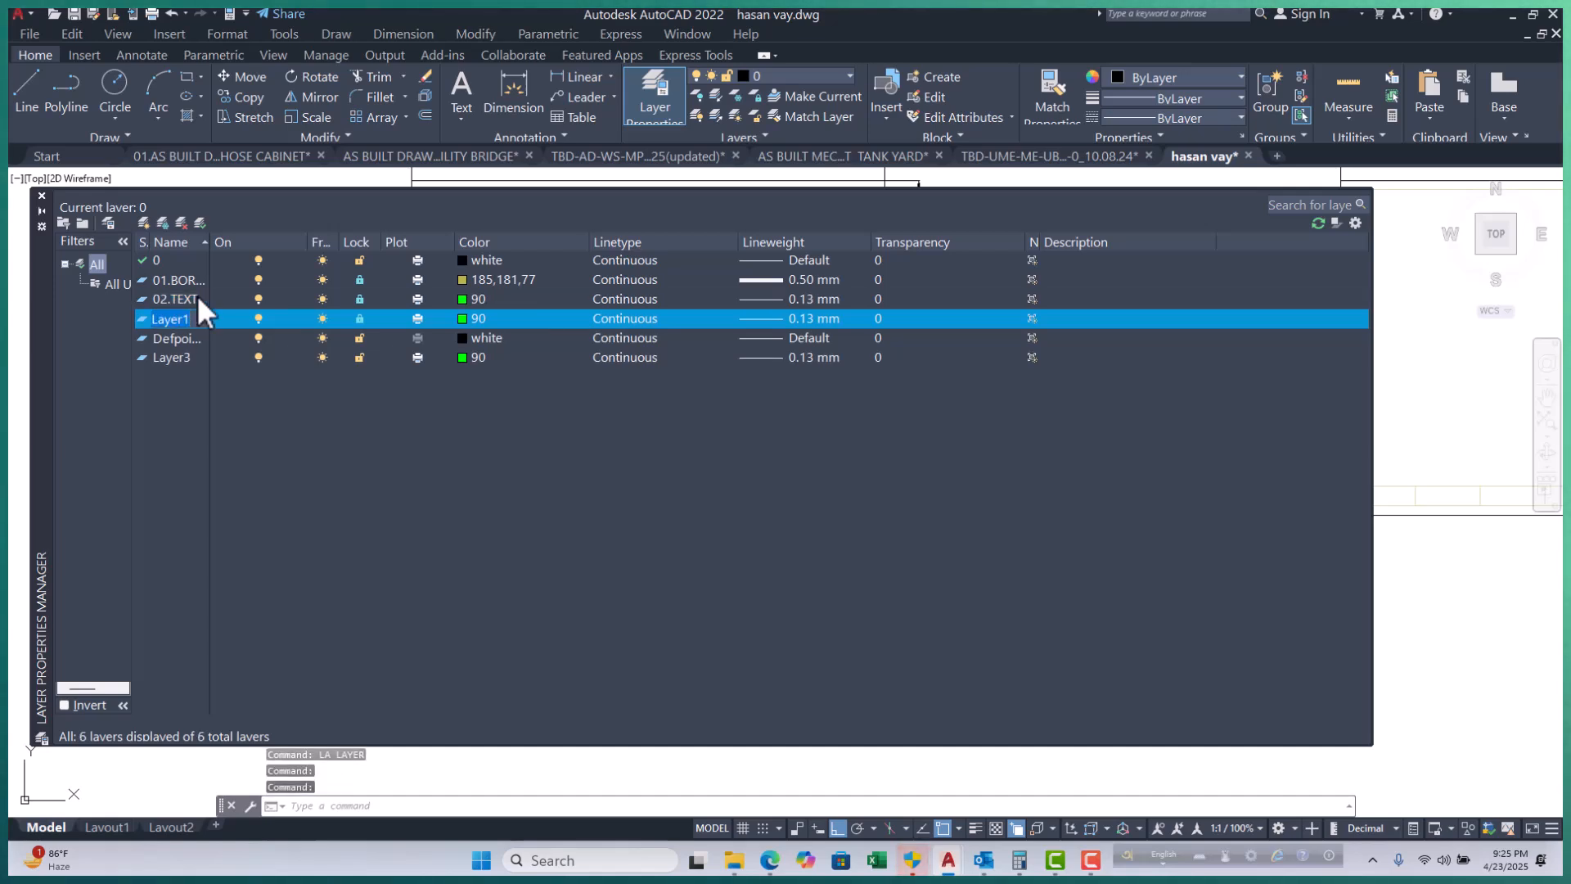
{"action": "type", "text": "03."}
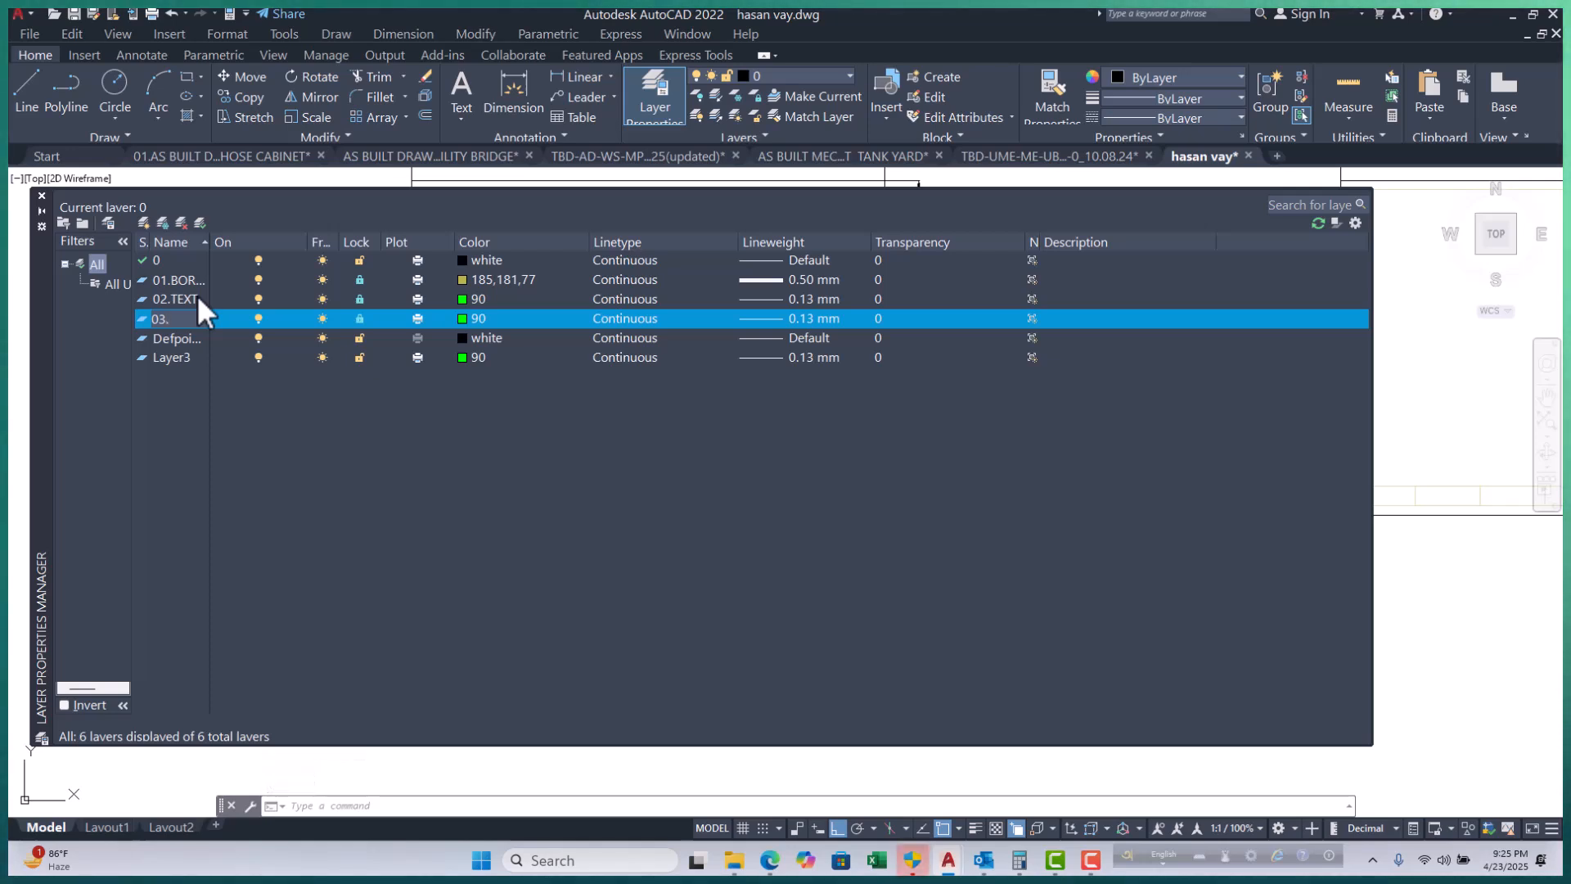
{"action": "type", "text": "Grid"}
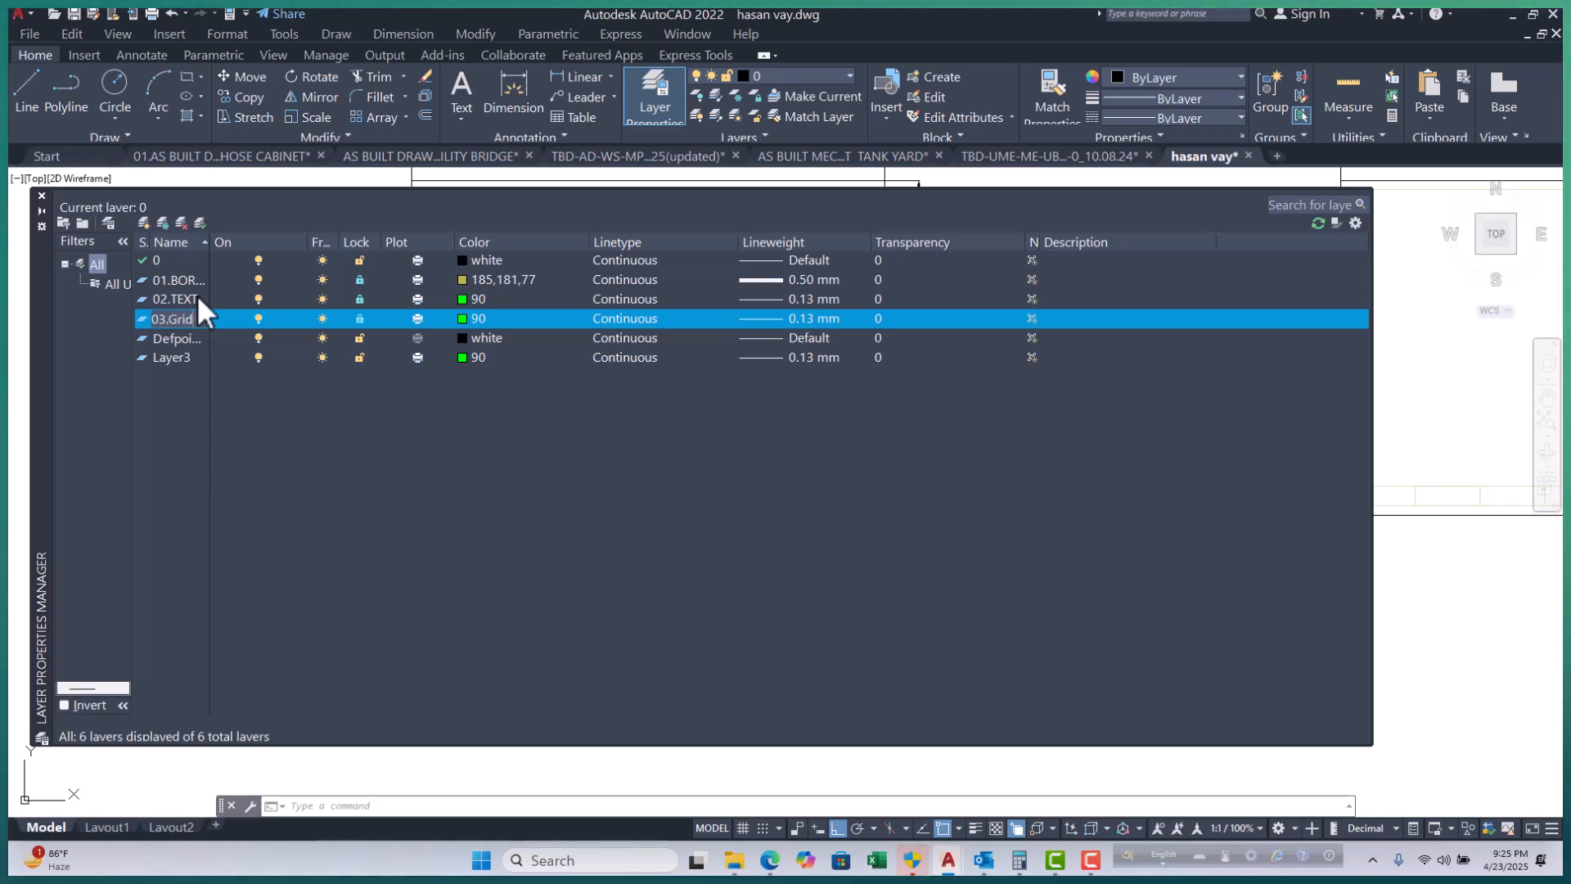
{"action": "left_click", "coordinate": [461, 318]}
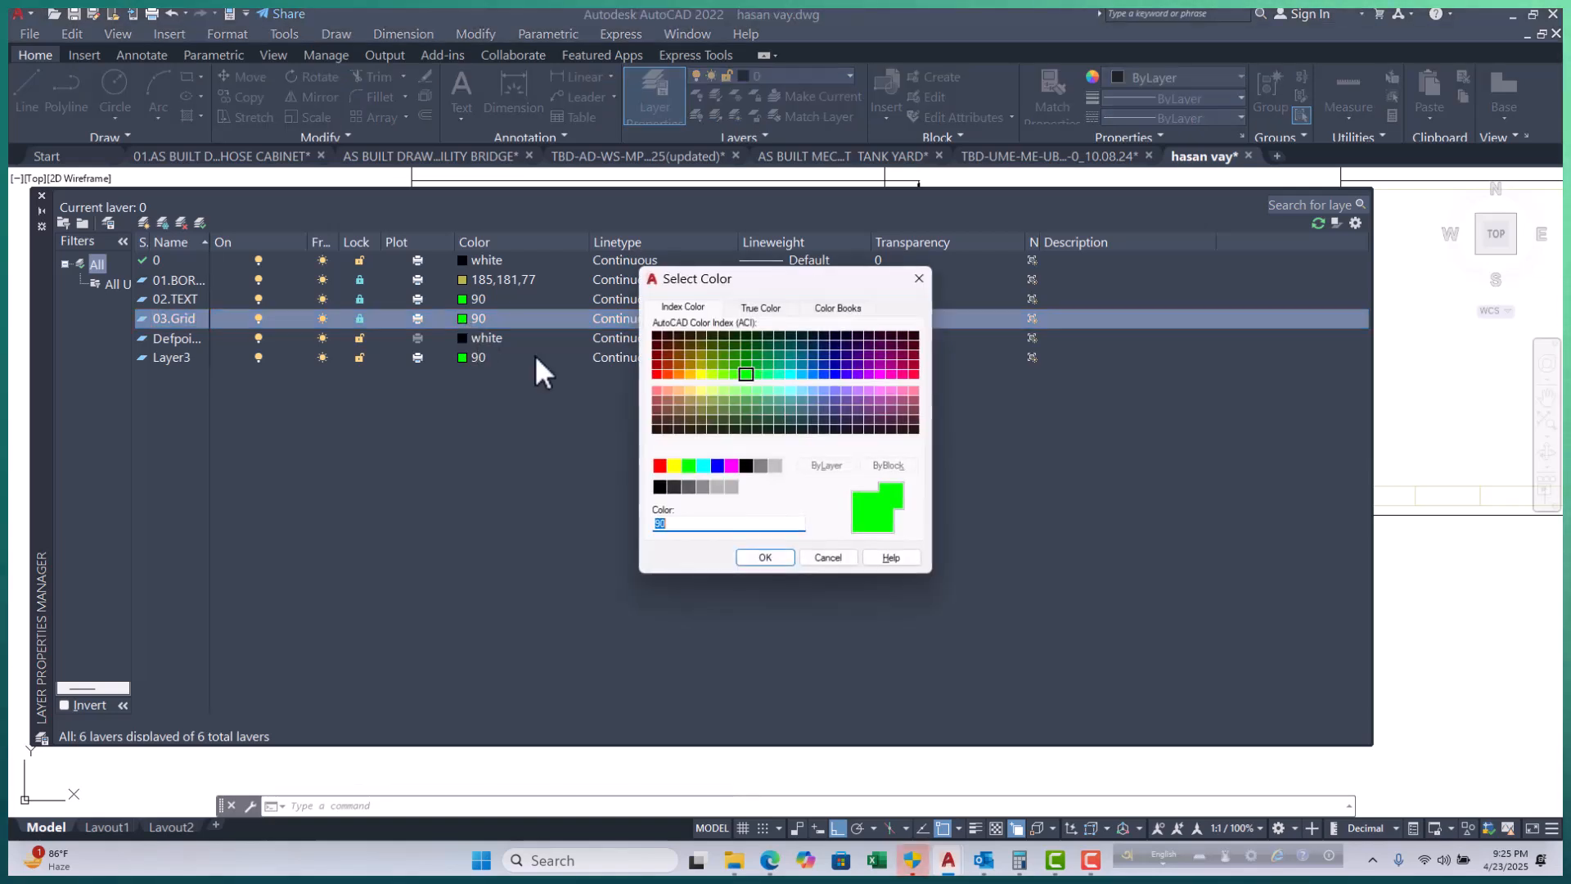
{"action": "left_click", "coordinate": [731, 488]}
{"action": "left_click", "coordinate": [775, 465]}
{"action": "left_click", "coordinate": [765, 558]}
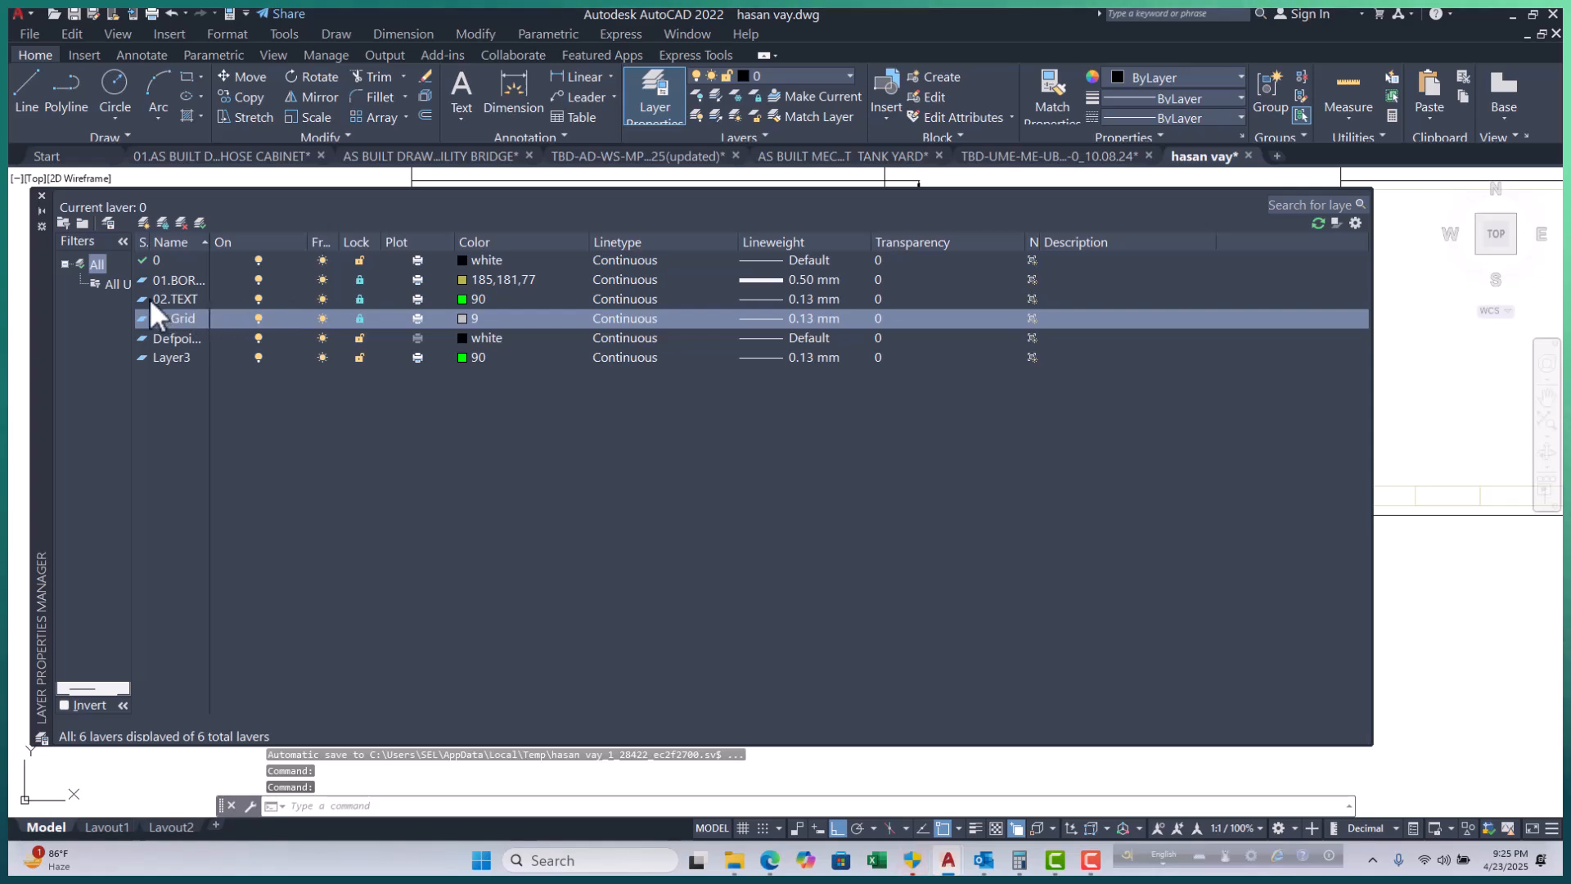
Unlock the border and 02.TEXT layers, keep 03.Grid locked, and begin choosing 03.Grid's linetype.
{"action": "left_click", "coordinate": [360, 318]}
{"action": "left_click", "coordinate": [360, 299]}
{"action": "left_click", "coordinate": [360, 279]}
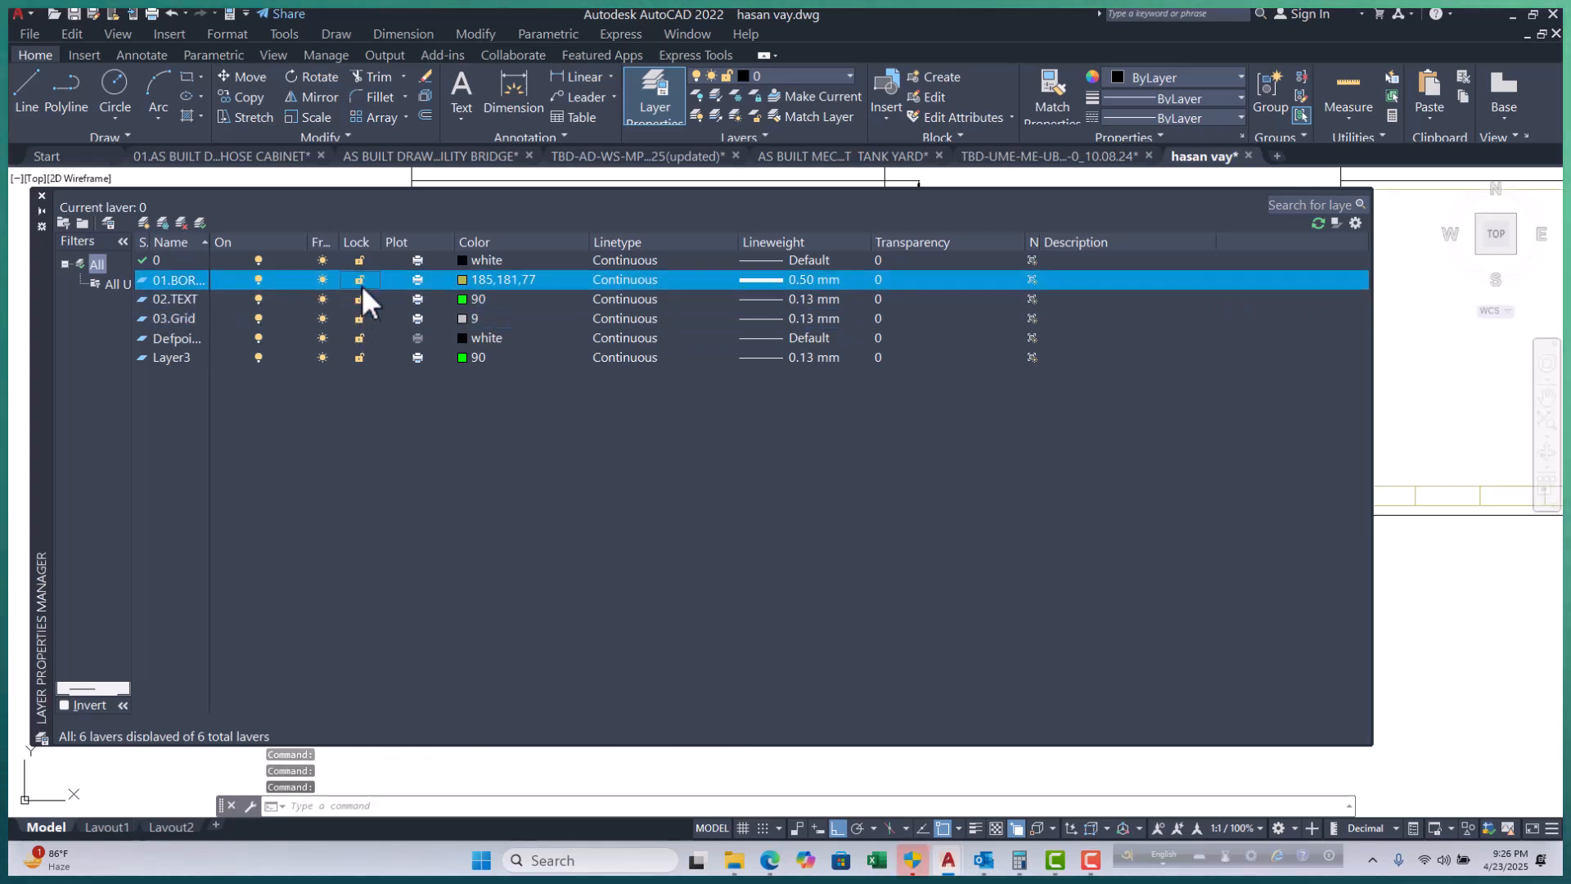
{"action": "left_click", "coordinate": [360, 318]}
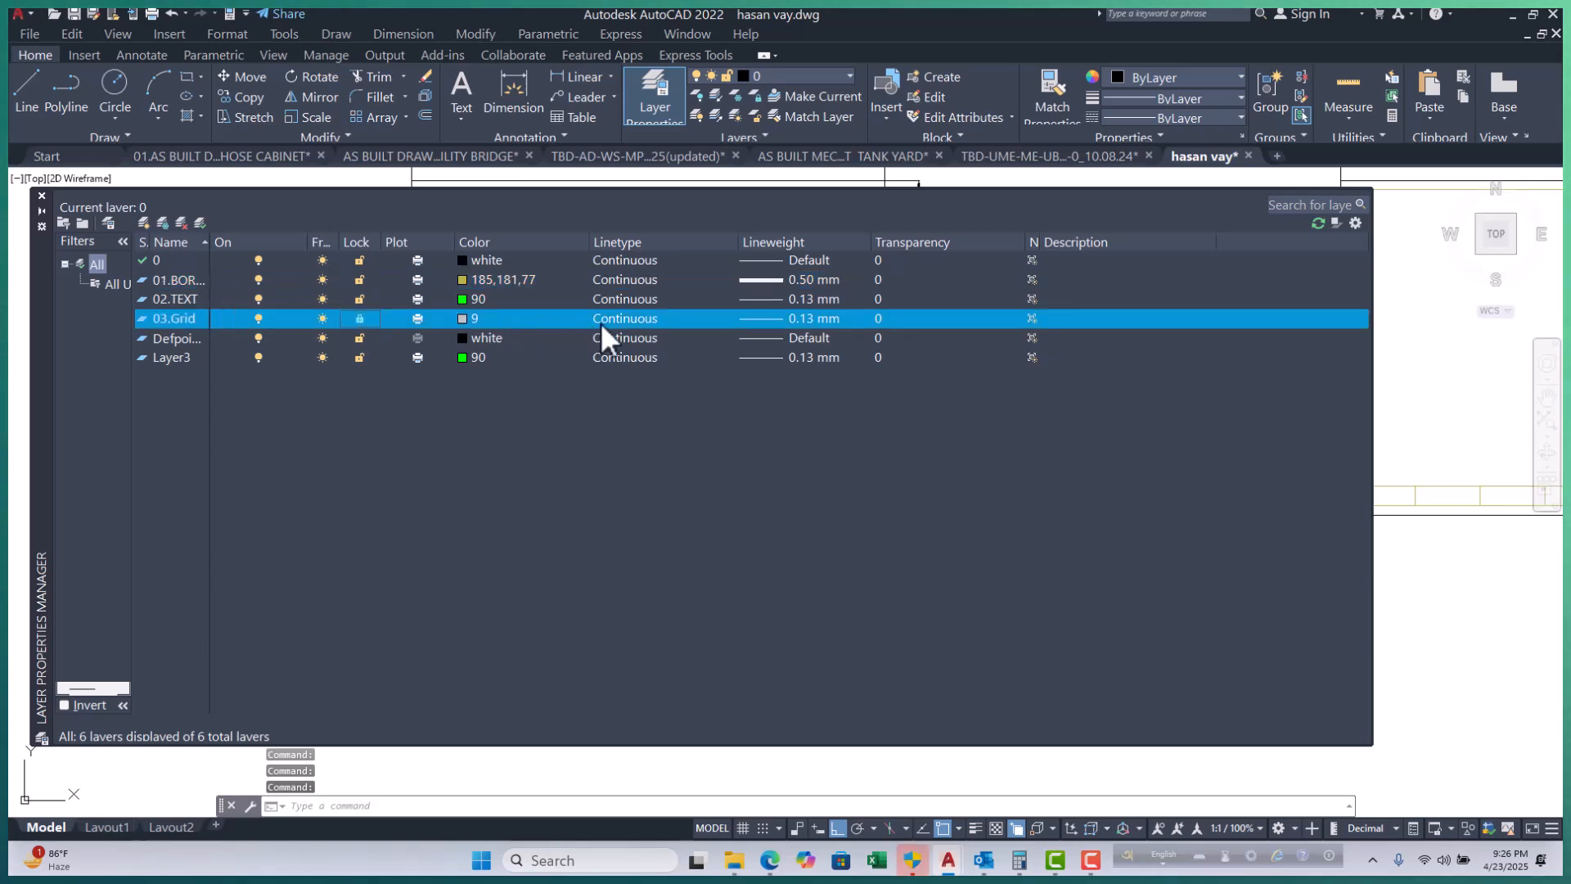
{"action": "left_click", "coordinate": [627, 321]}
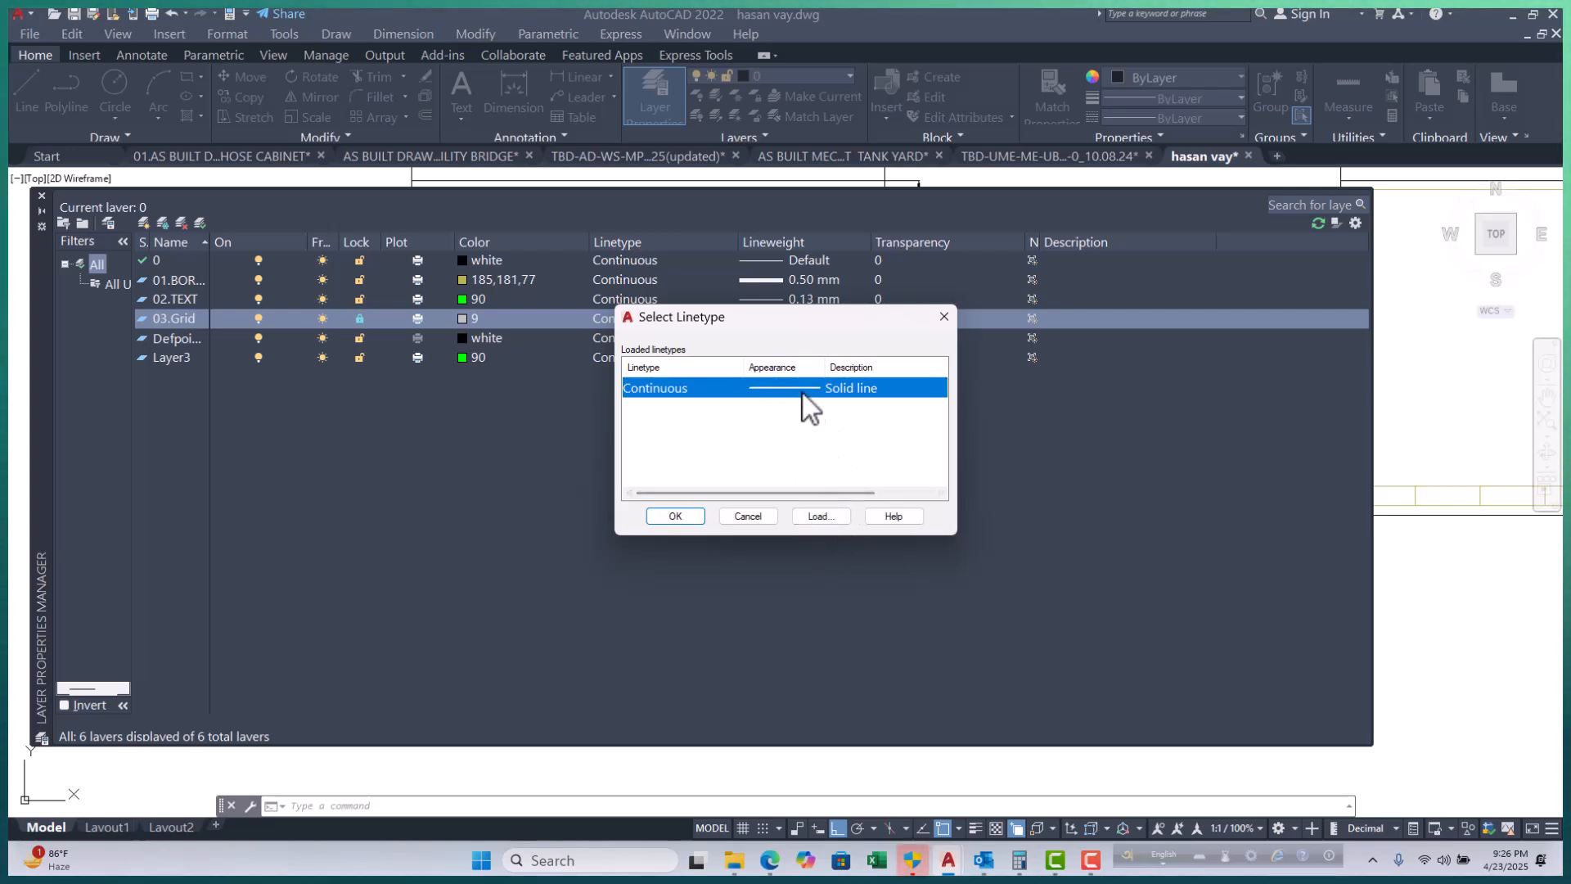
Load the CENTER2 linetype from acad.lin into the drawing.
{"action": "left_click", "coordinate": [816, 515]}
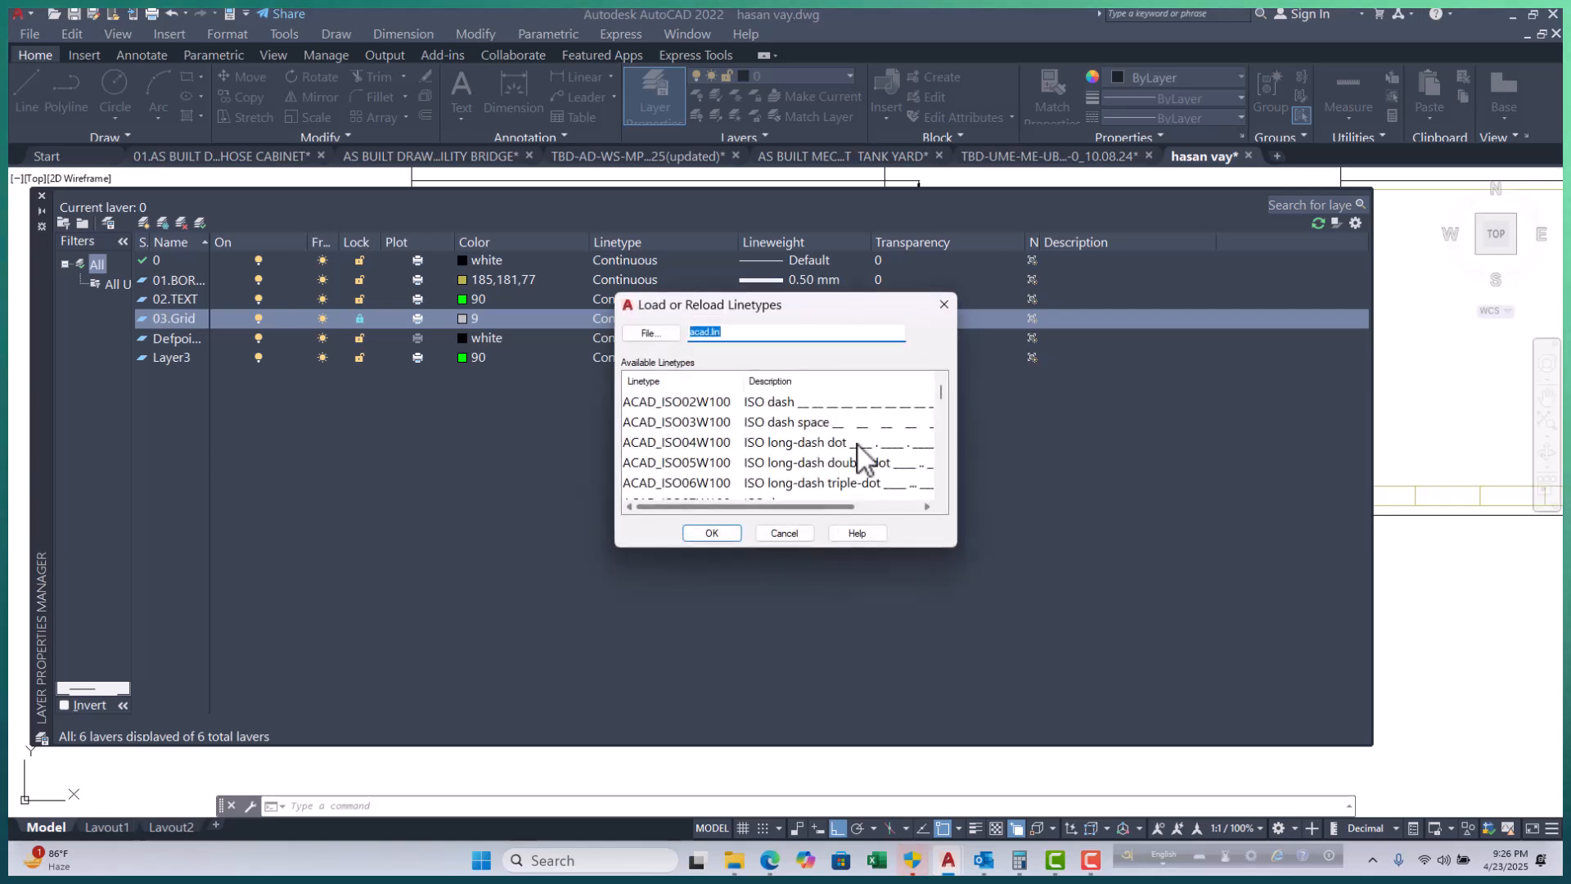
{"action": "scroll", "coordinate": [858, 444], "scroll_direction": "down", "scroll_amount": 7}
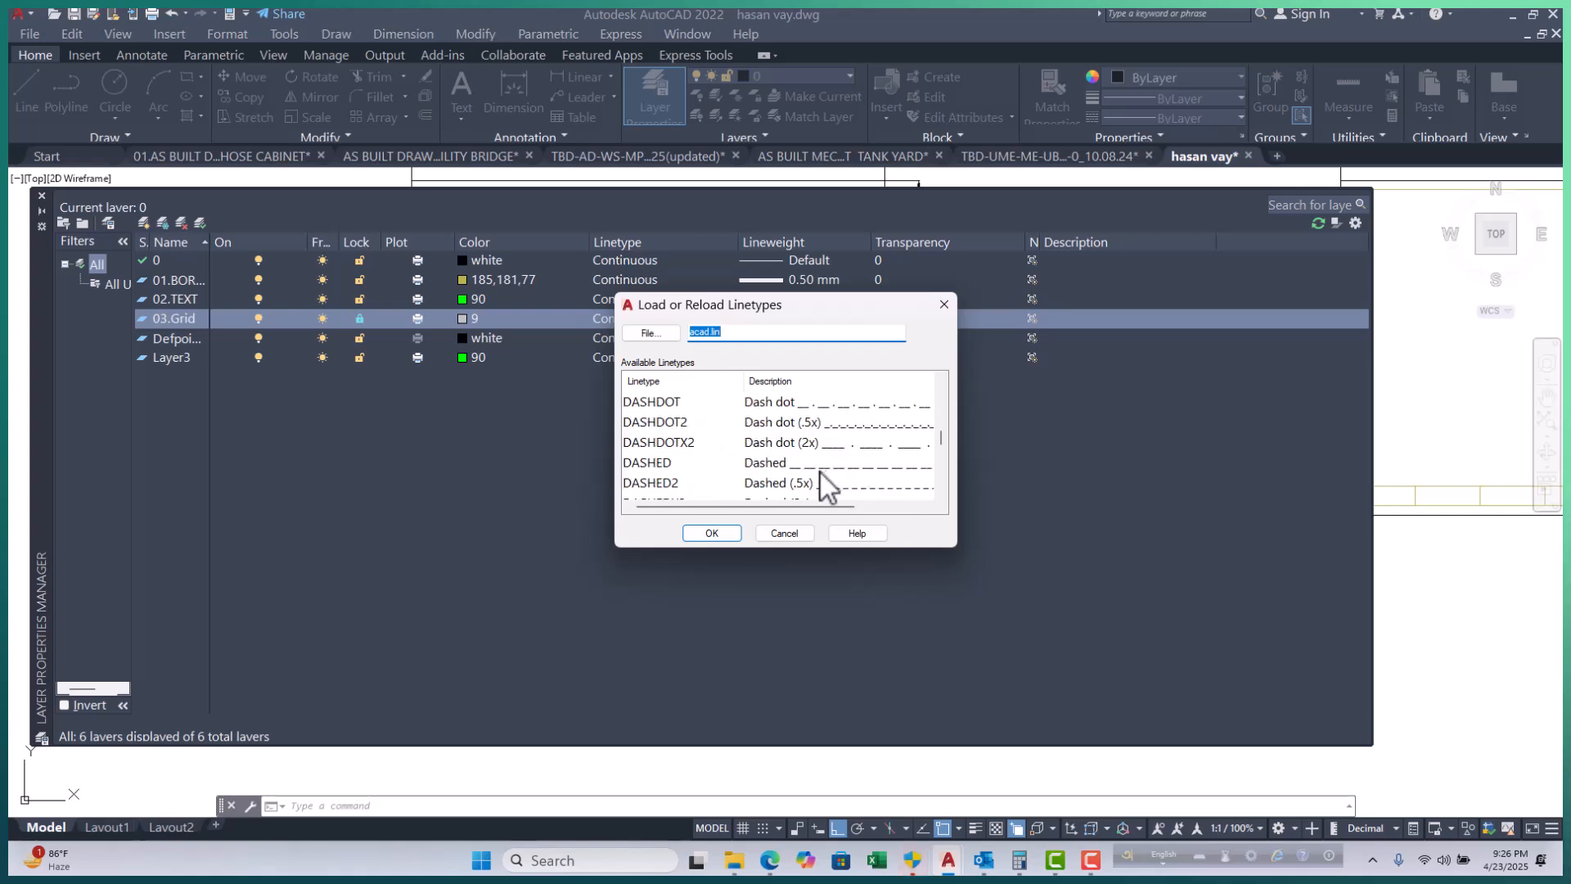
{"action": "scroll", "coordinate": [820, 474], "scroll_direction": "up", "scroll_amount": 4}
{"action": "scroll", "coordinate": [820, 474], "scroll_direction": "down", "scroll_amount": 2}
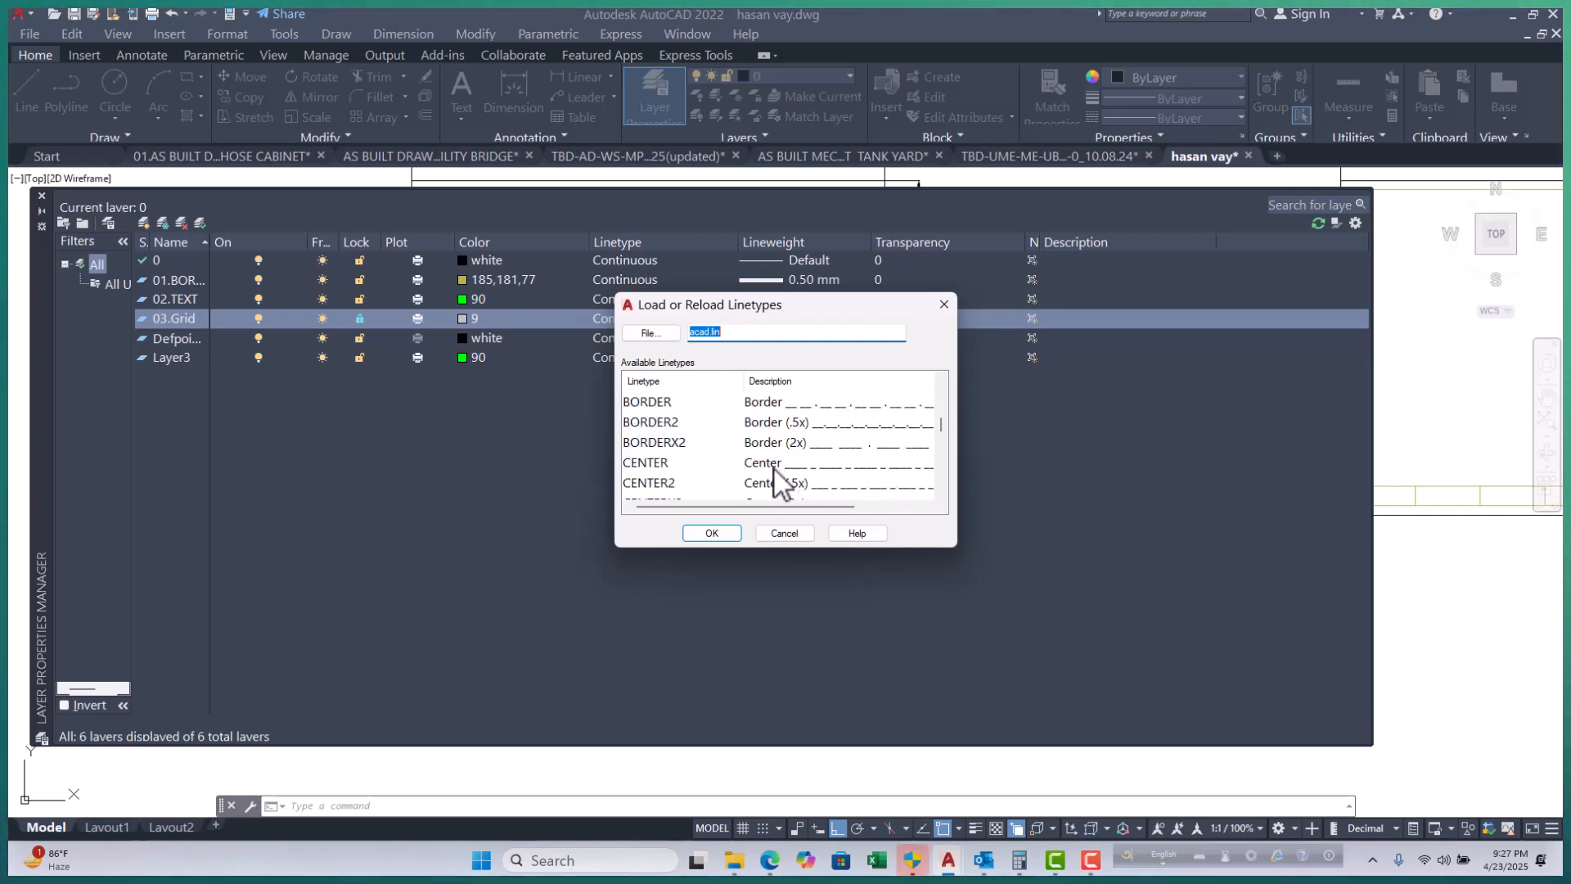
{"action": "scroll", "coordinate": [774, 470], "scroll_direction": "up", "scroll_amount": 2}
{"action": "scroll", "coordinate": [774, 470], "scroll_direction": "up", "scroll_amount": 3}
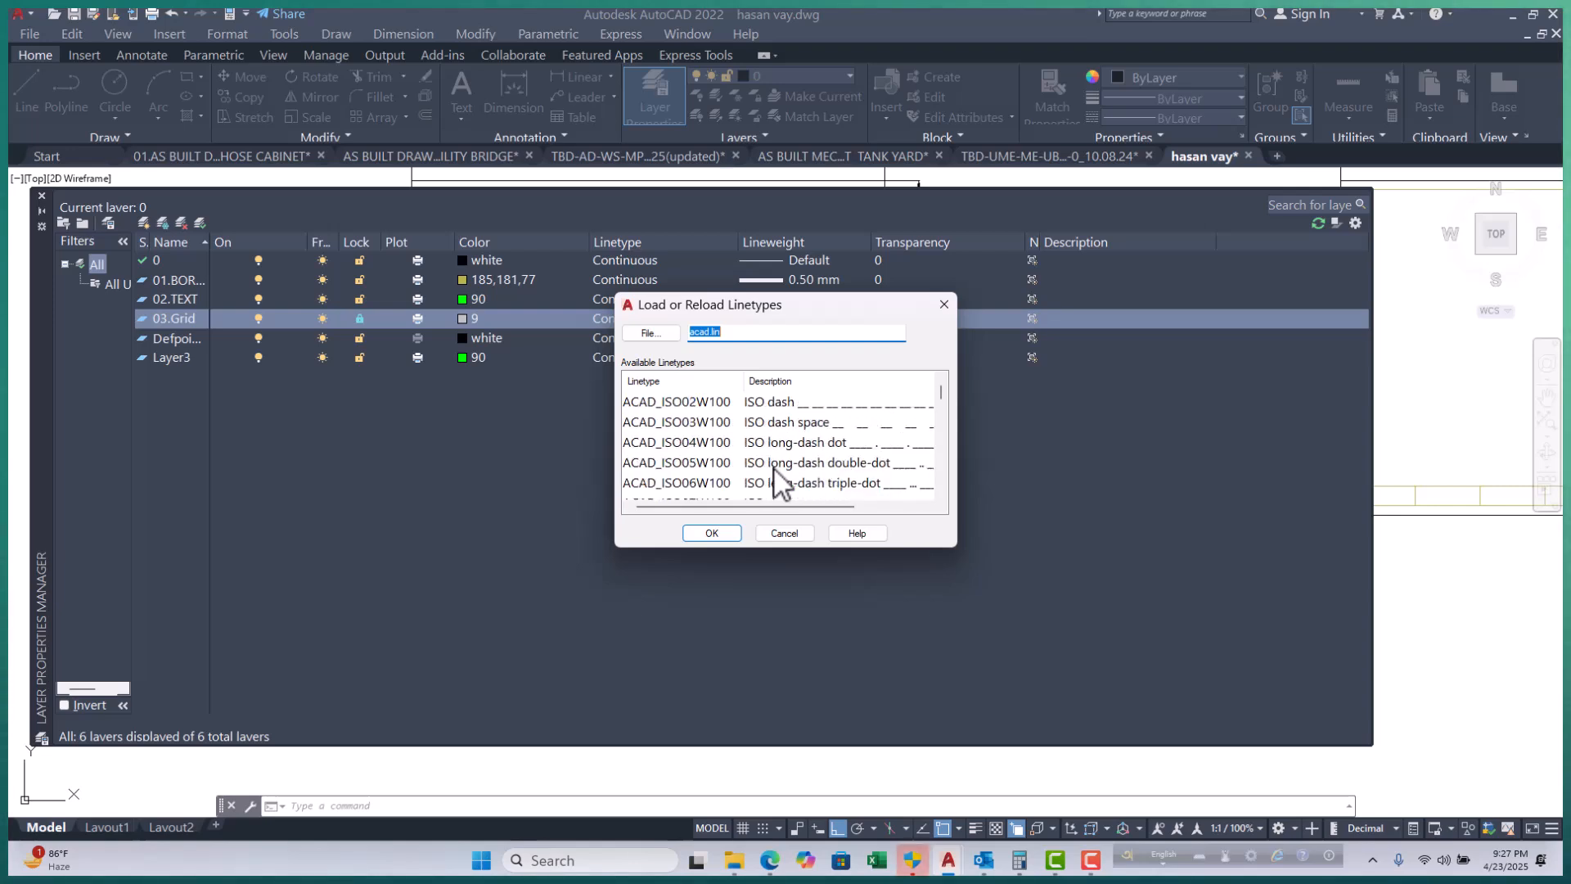
{"action": "left_click_drag", "start_coordinate": [940, 390], "coordinate": [941, 426]}
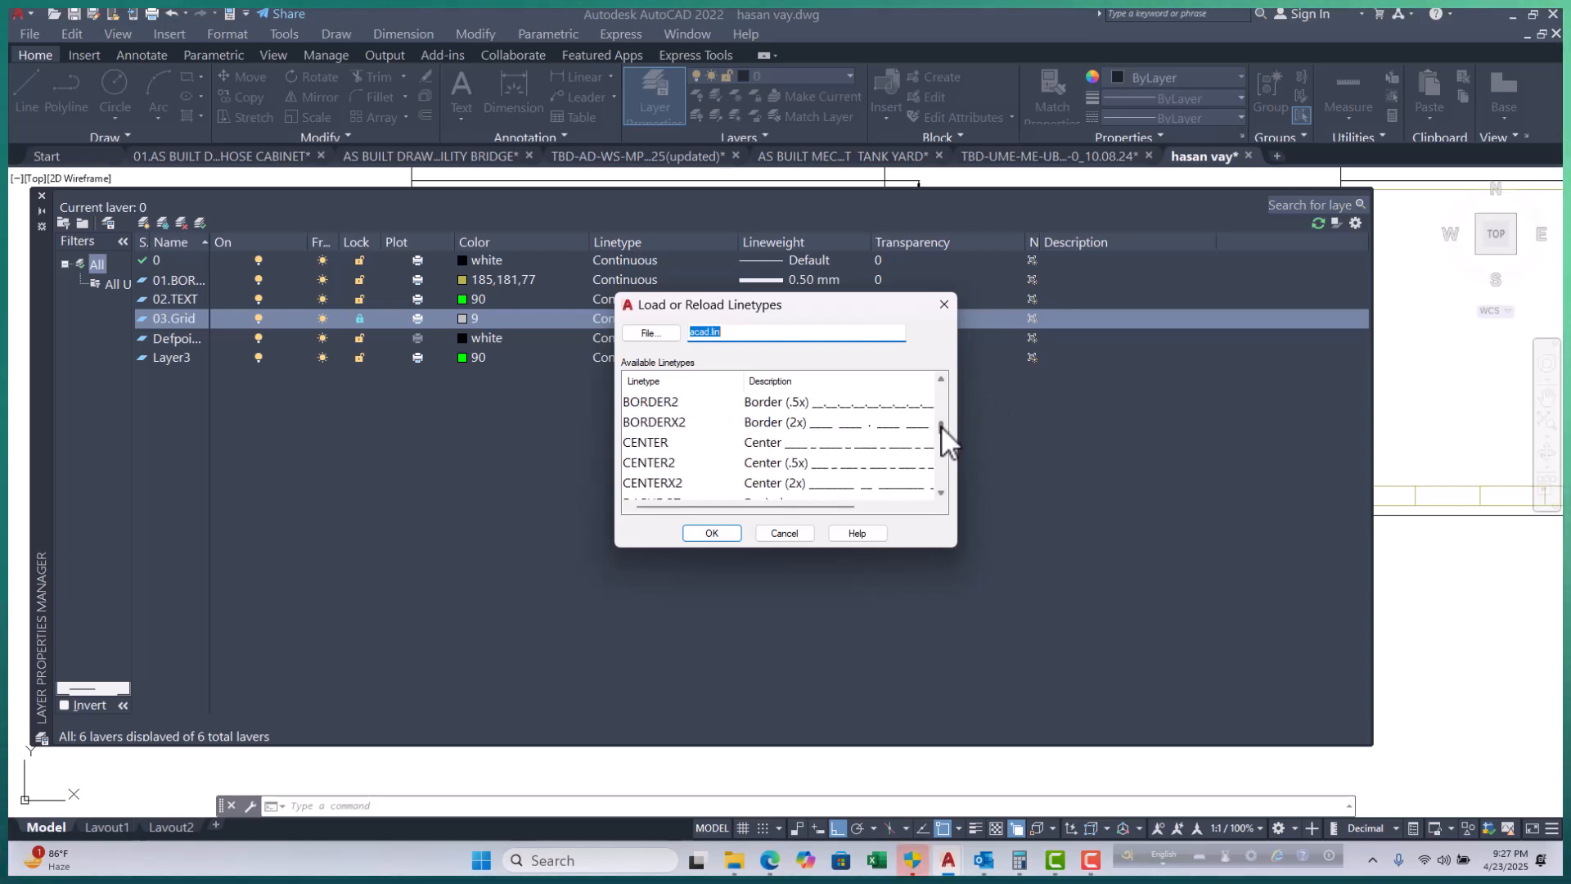
{"action": "left_click", "coordinate": [794, 465]}
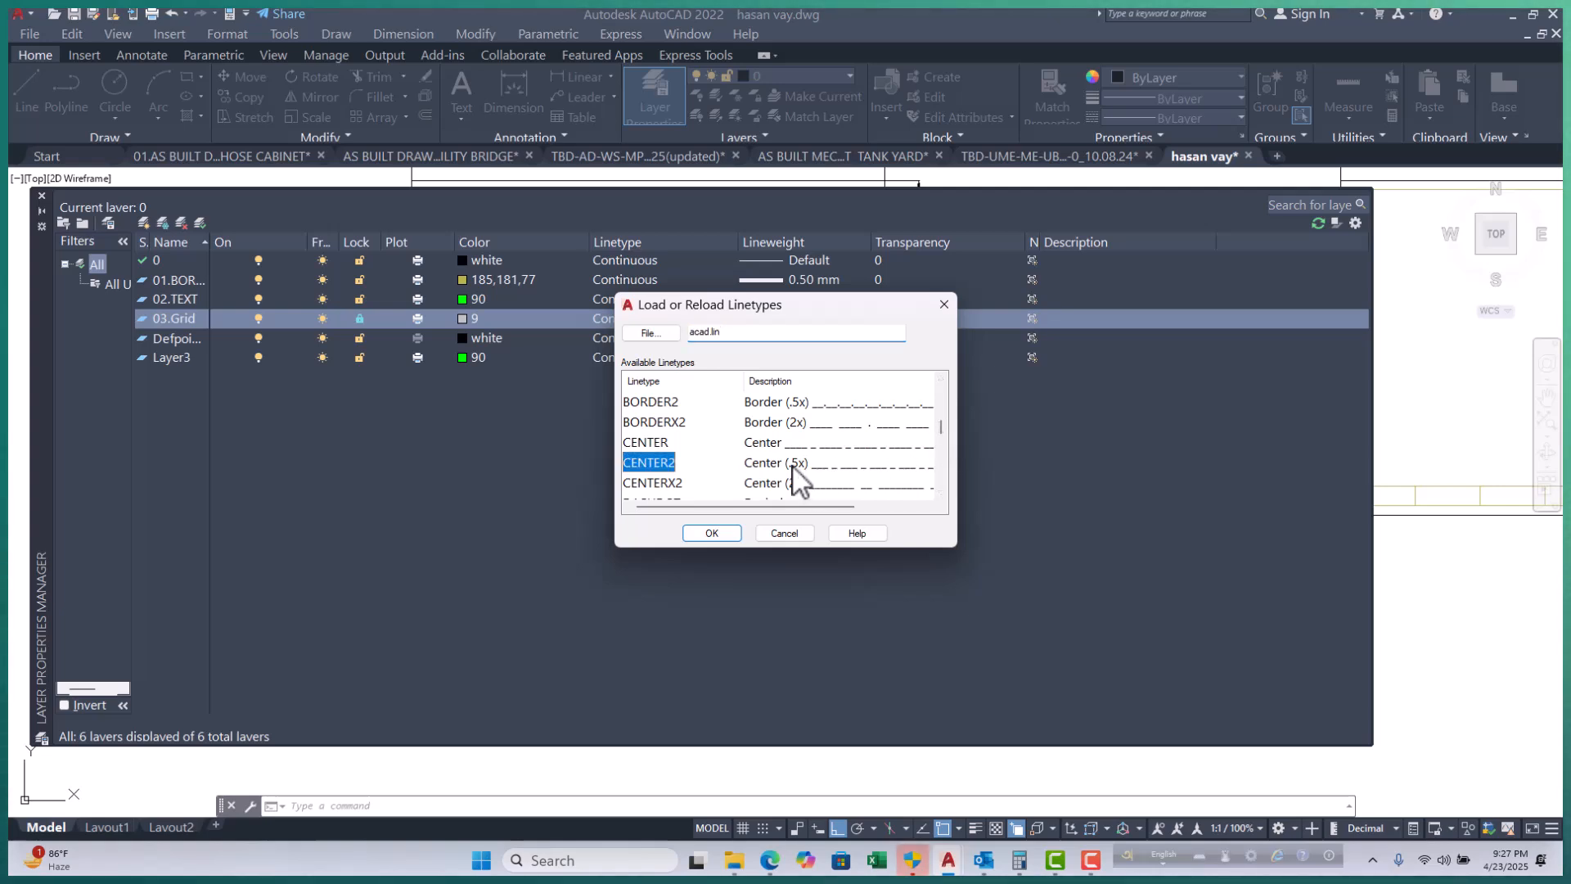
{"action": "left_click", "coordinate": [719, 535]}
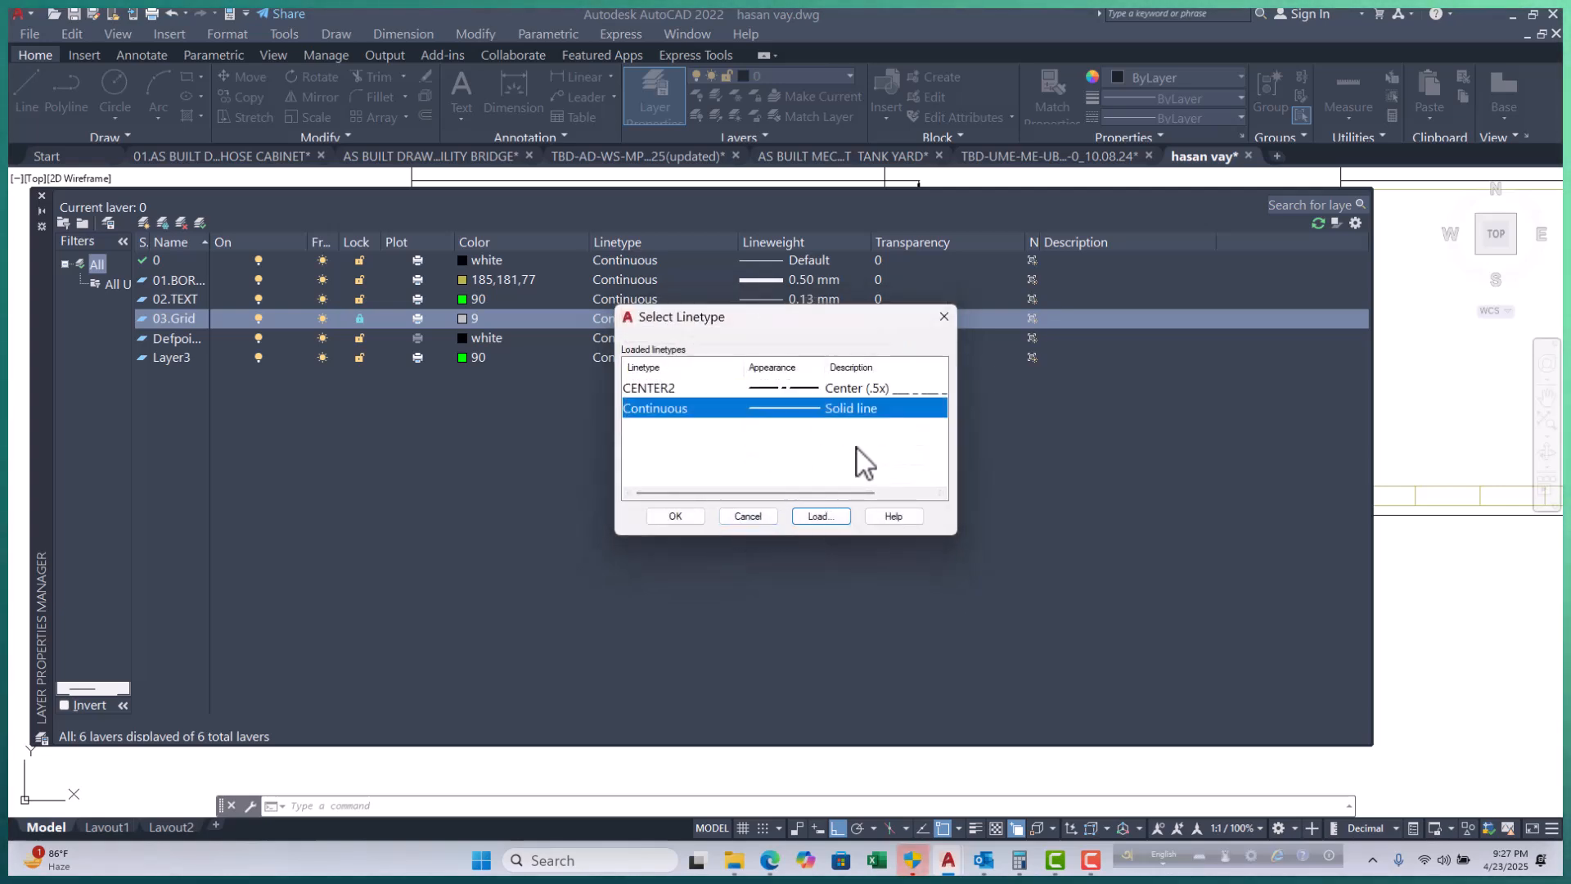
{"action": "left_click", "coordinate": [685, 517]}
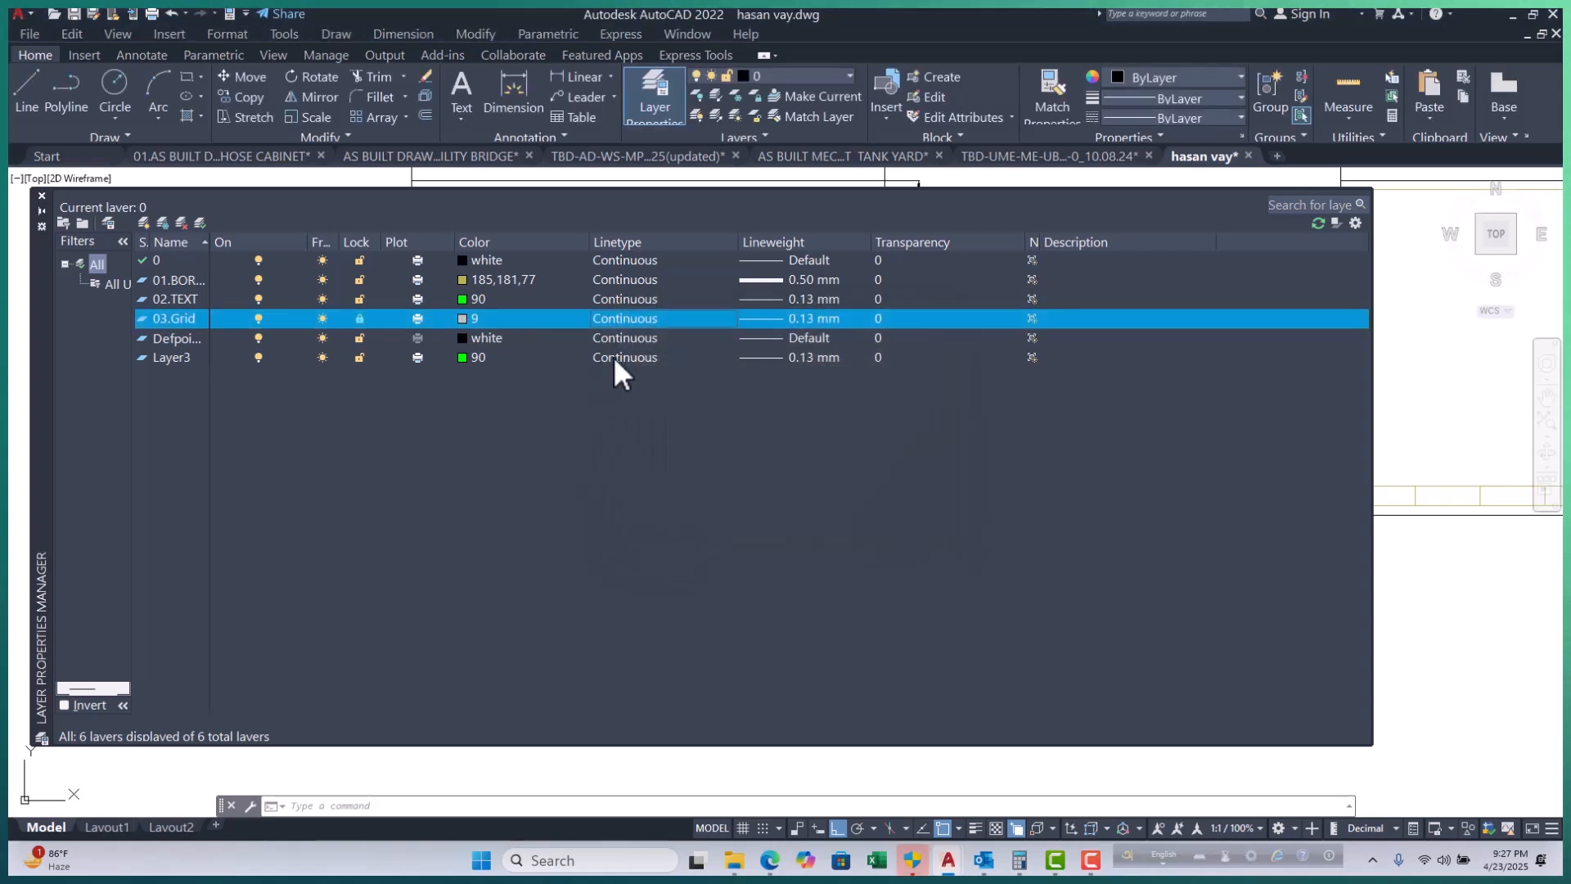
Assign CENTER2 as the 03.Grid layer's linetype in place of Continuous.
{"action": "left_click", "coordinate": [632, 325]}
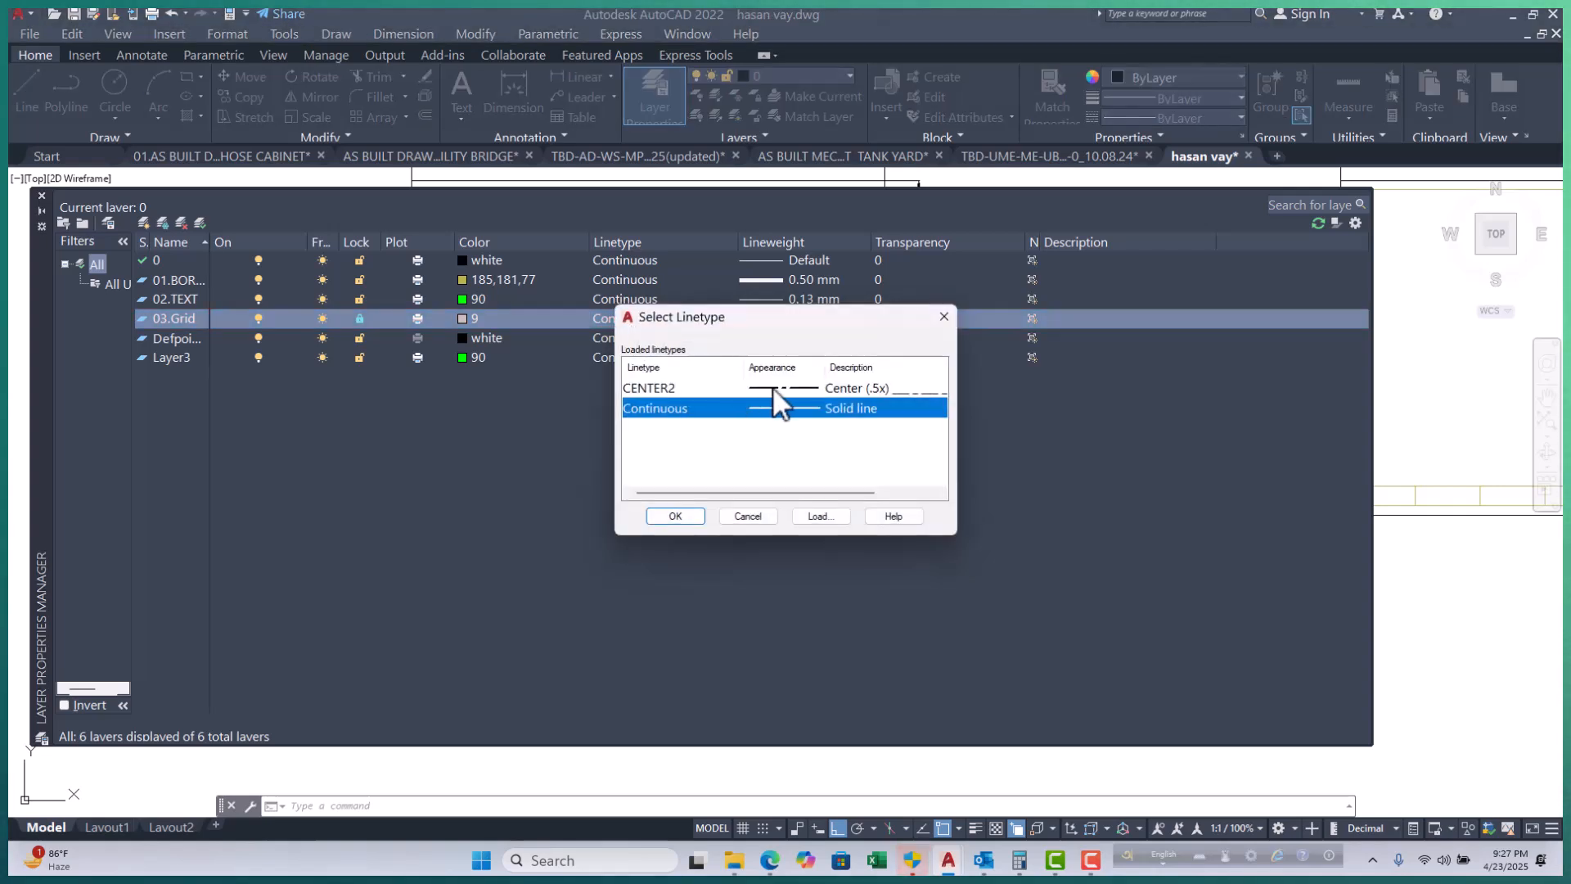
{"action": "key", "text": "Up"}
{"action": "left_click", "coordinate": [686, 520]}
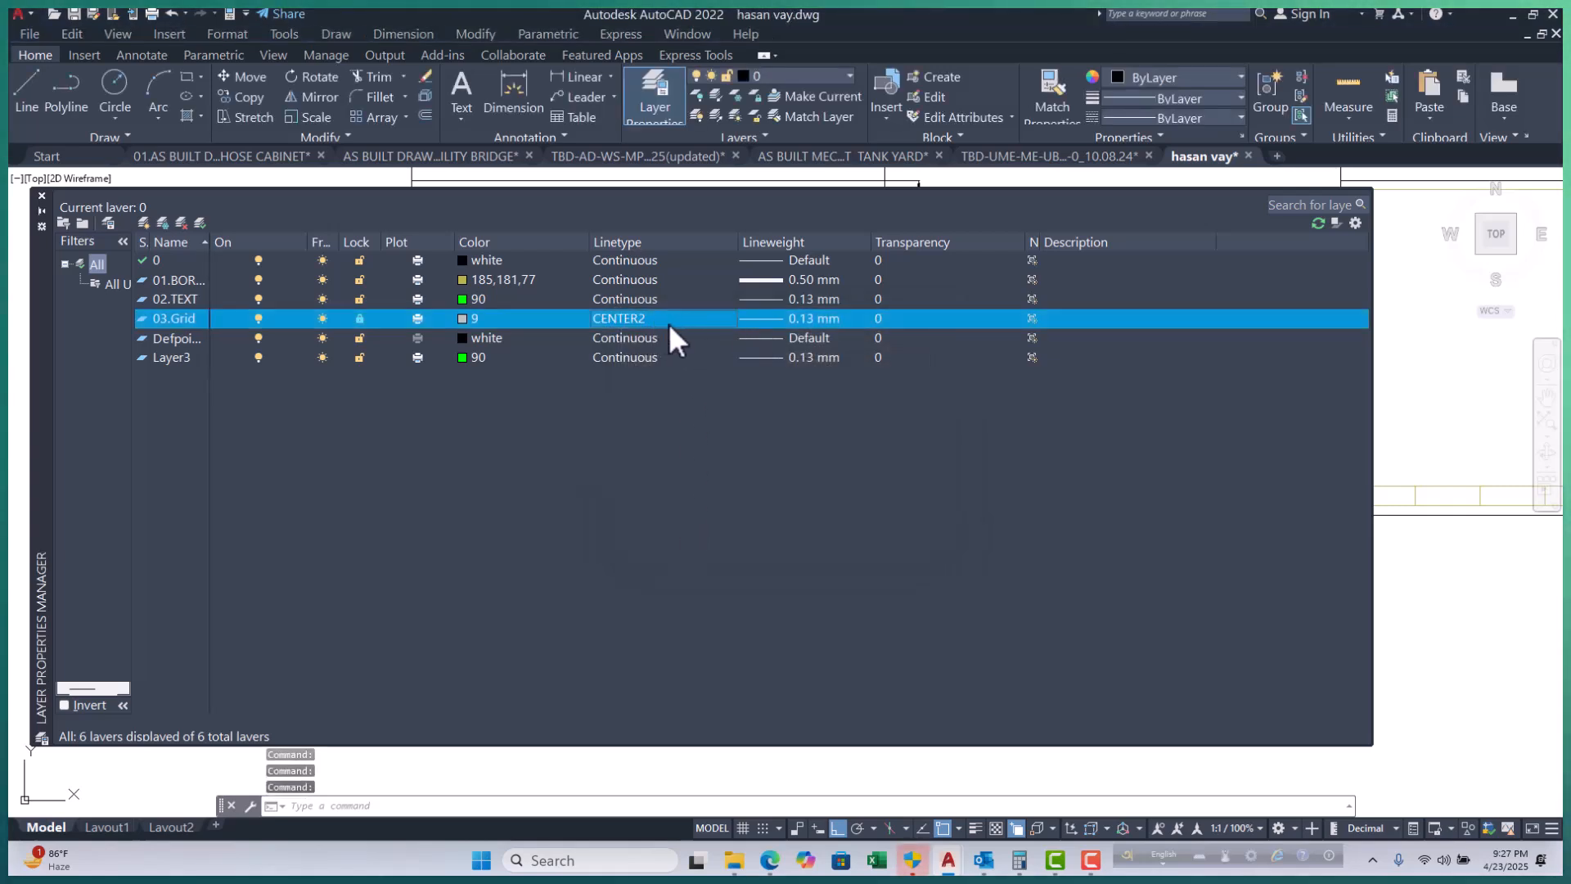
Set the 03.Grid layer's lineweight to 0.00 mm.
{"action": "left_click", "coordinate": [785, 318]}
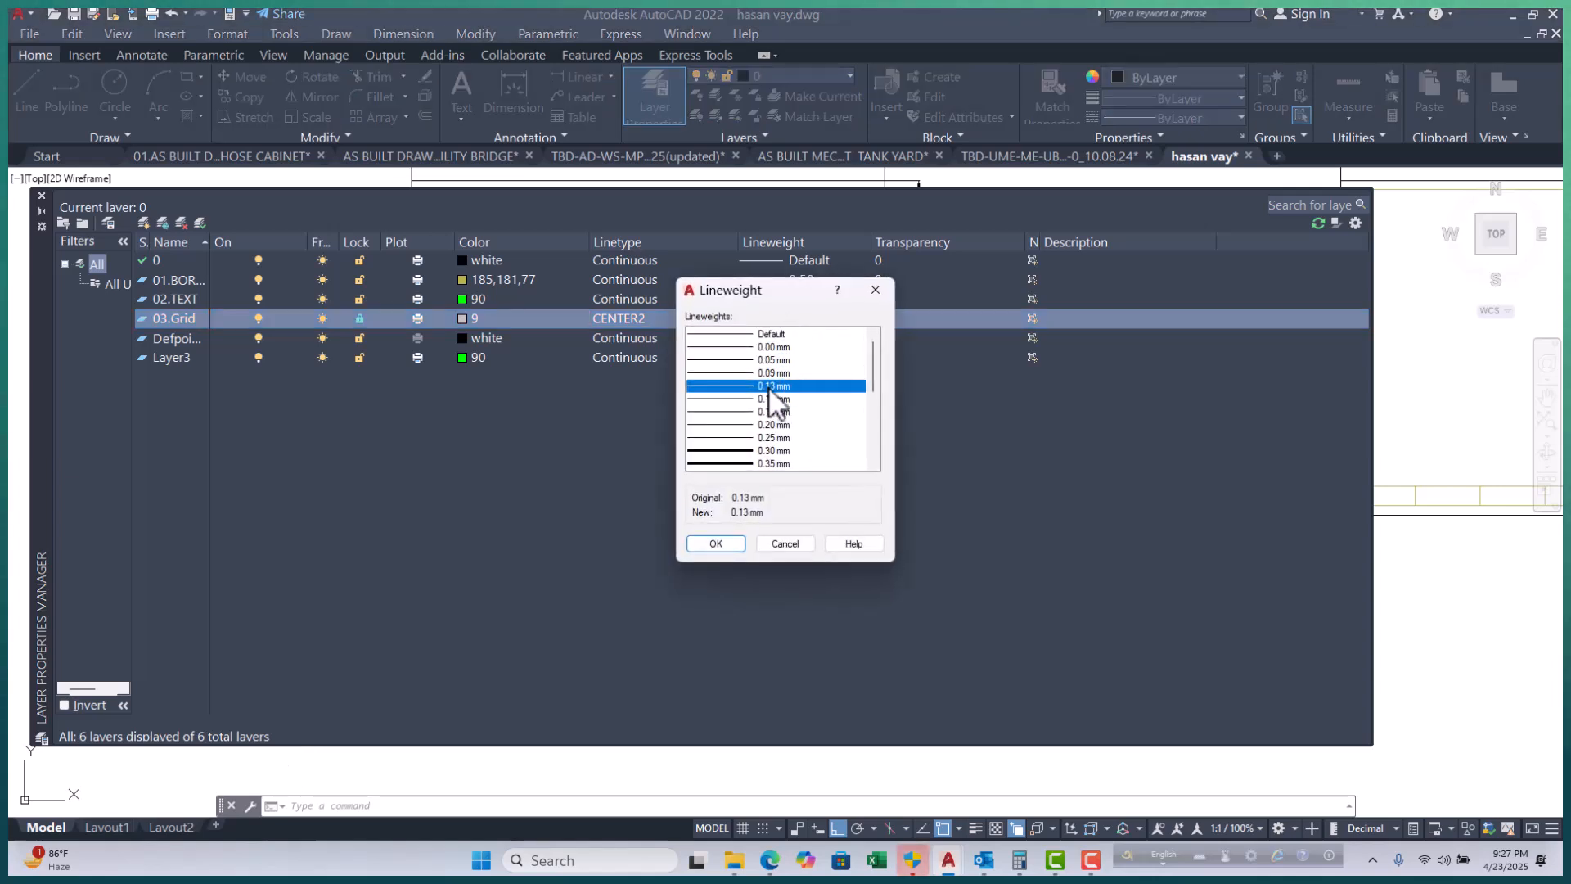
{"action": "left_click", "coordinate": [771, 347]}
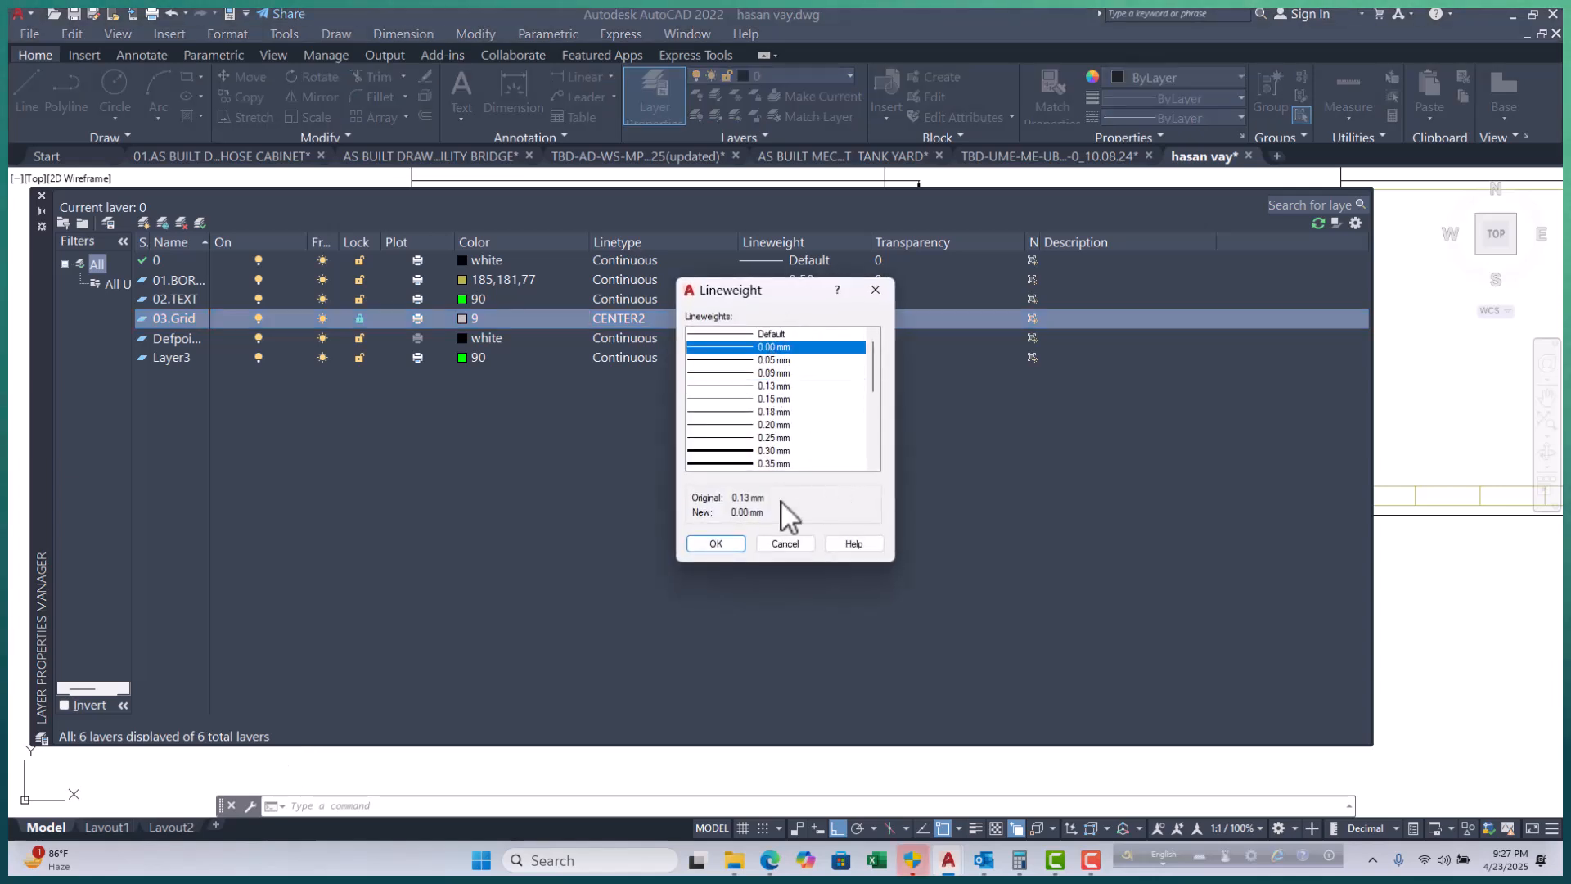
{"action": "left_click", "coordinate": [715, 544]}
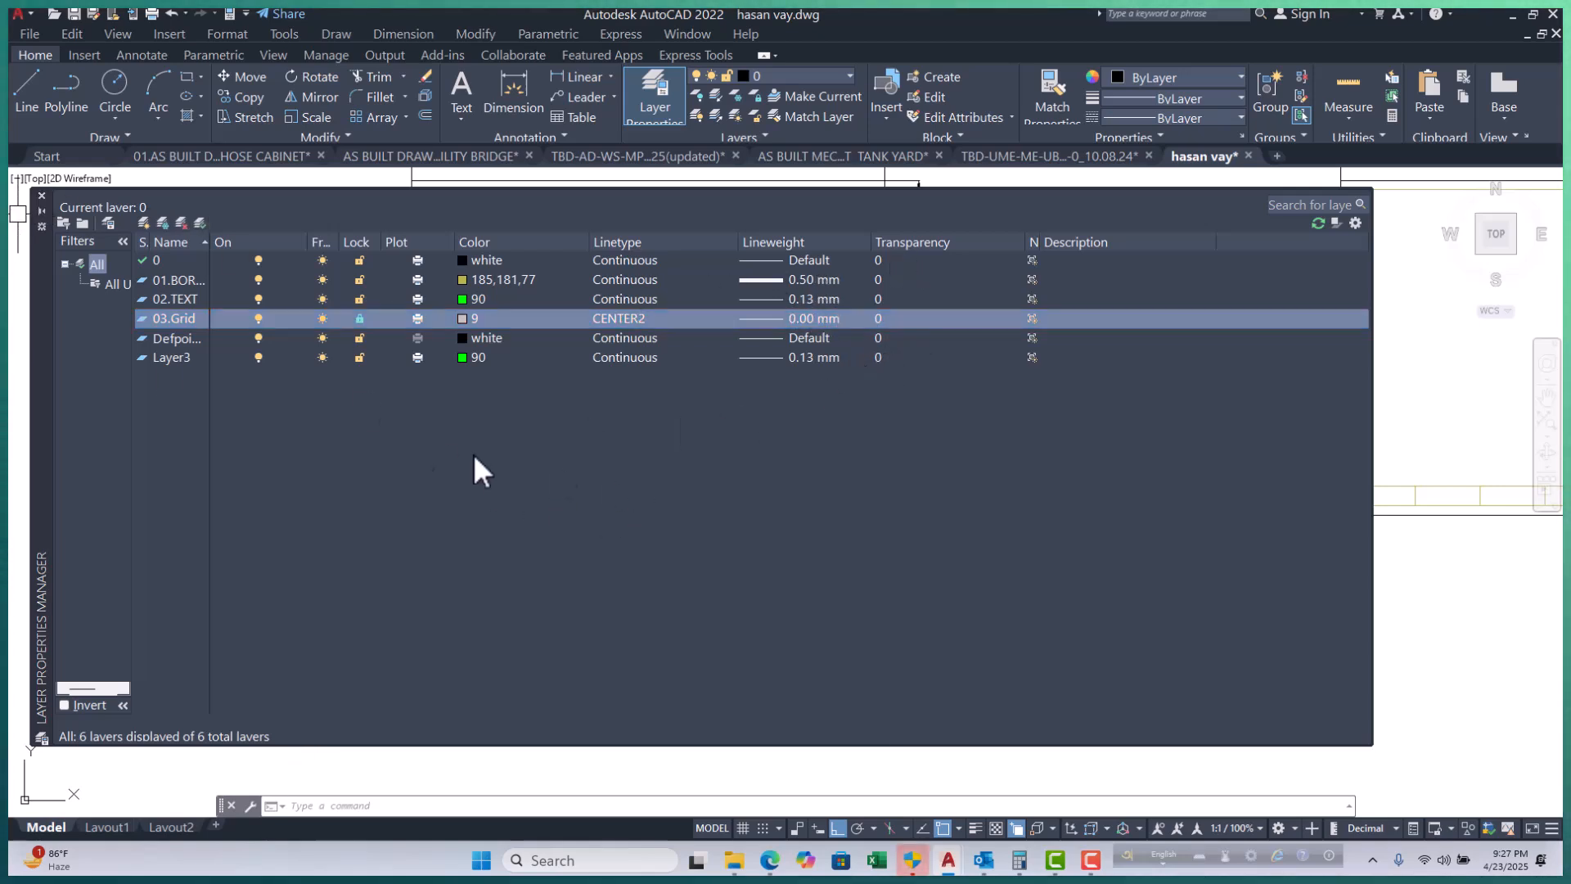
Leave 03.Grid's transparency at 0 and close the Layer Properties Manager.
{"action": "left_click", "coordinate": [880, 319]}
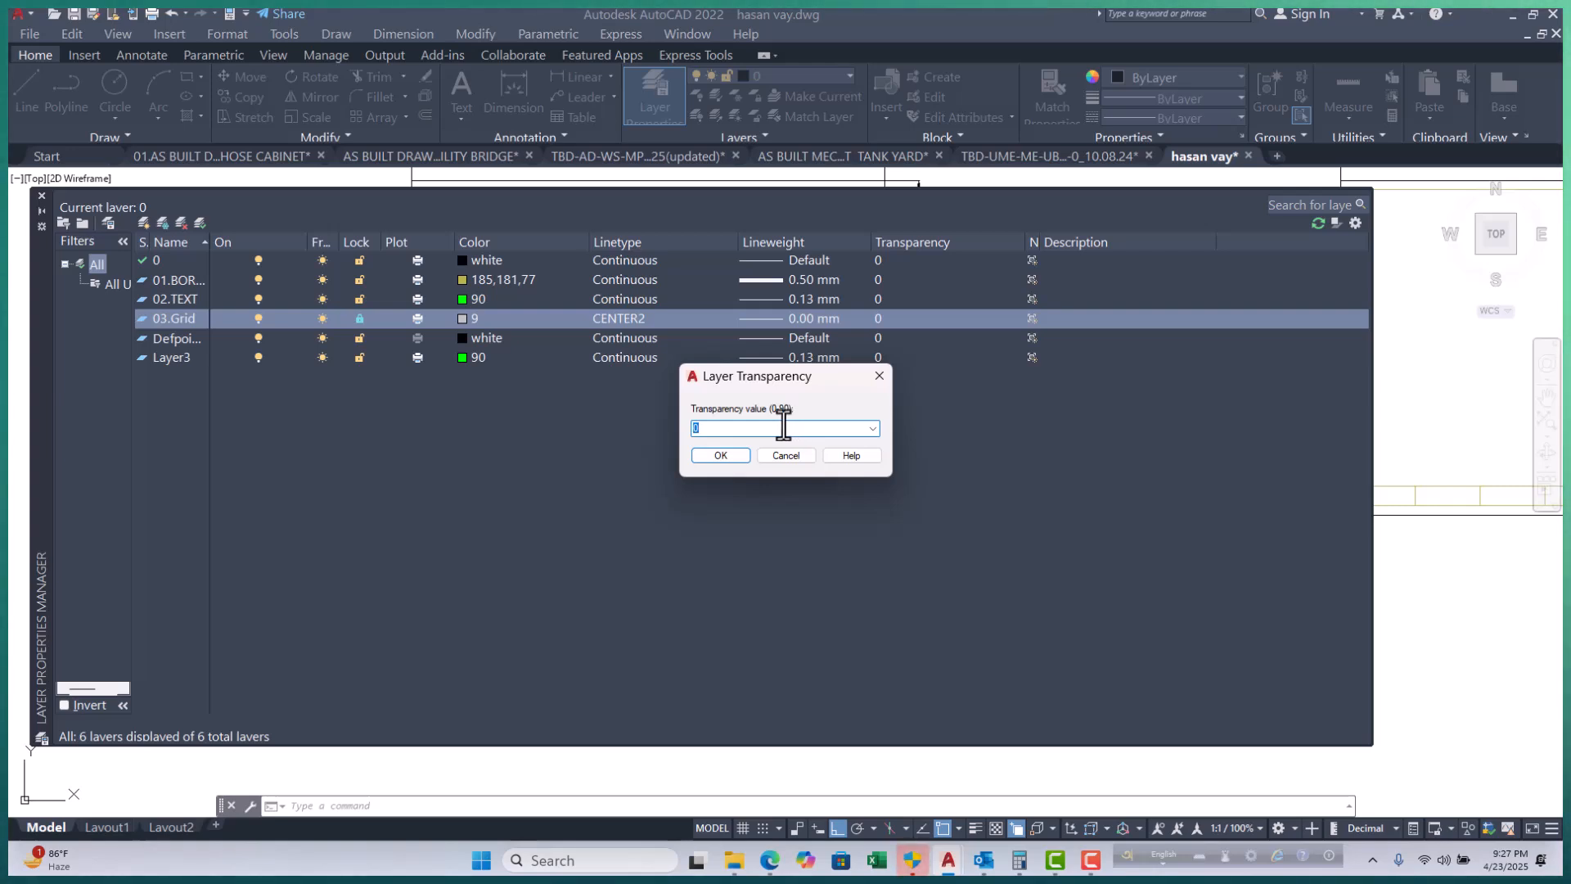
{"action": "left_click", "coordinate": [800, 455]}
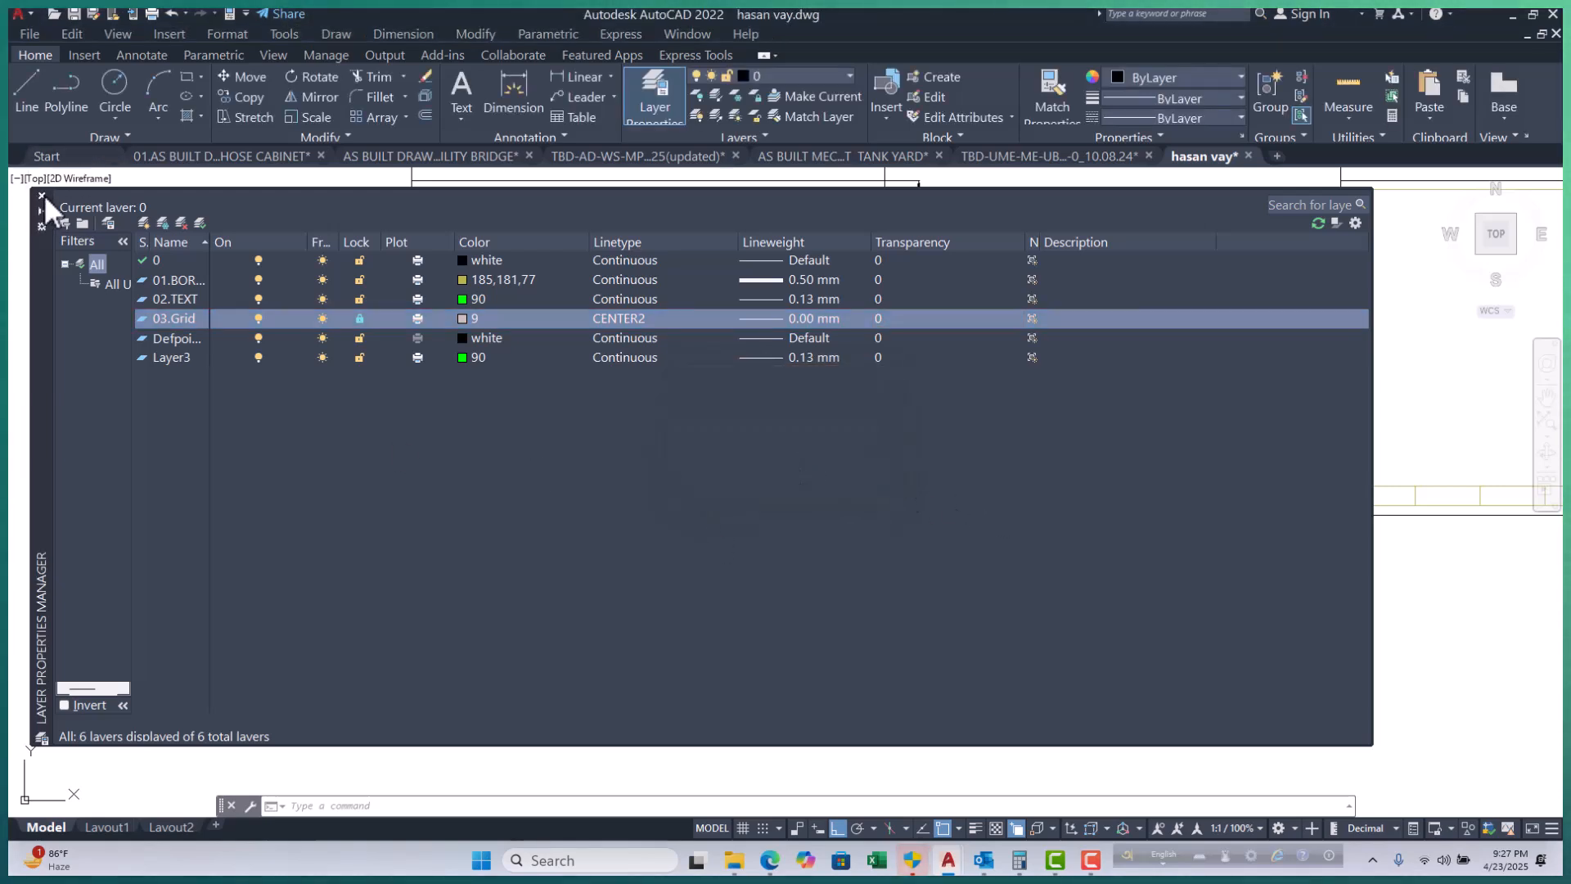
{"action": "left_click", "coordinate": [41, 195]}
{"action": "scroll", "coordinate": [883, 524], "scroll_direction": "down", "scroll_amount": 2}
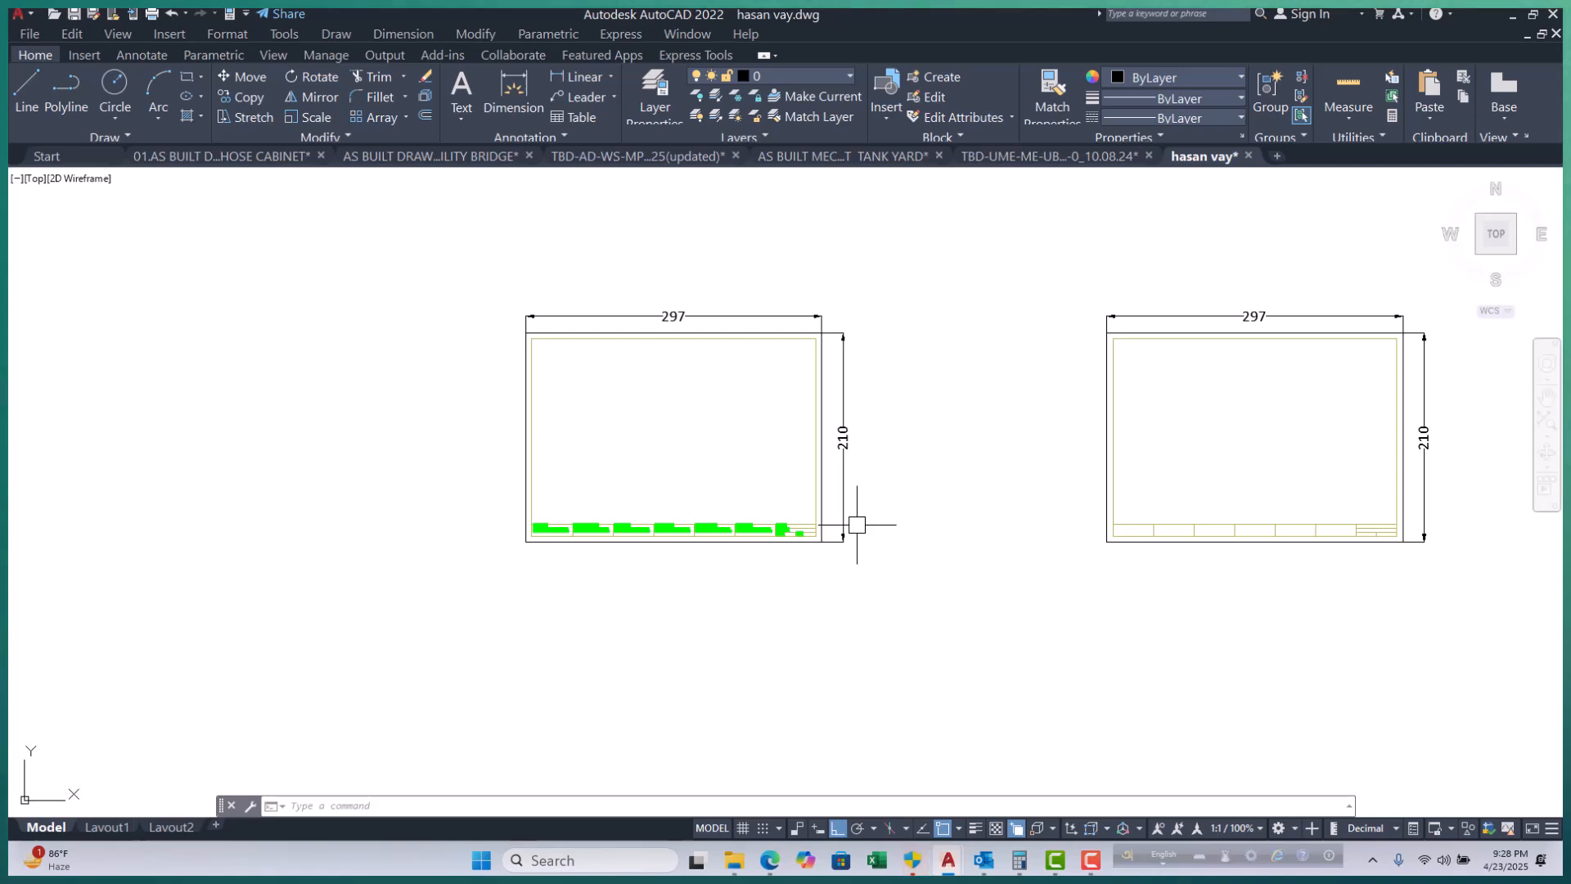
{"action": "type", "text": "la"}
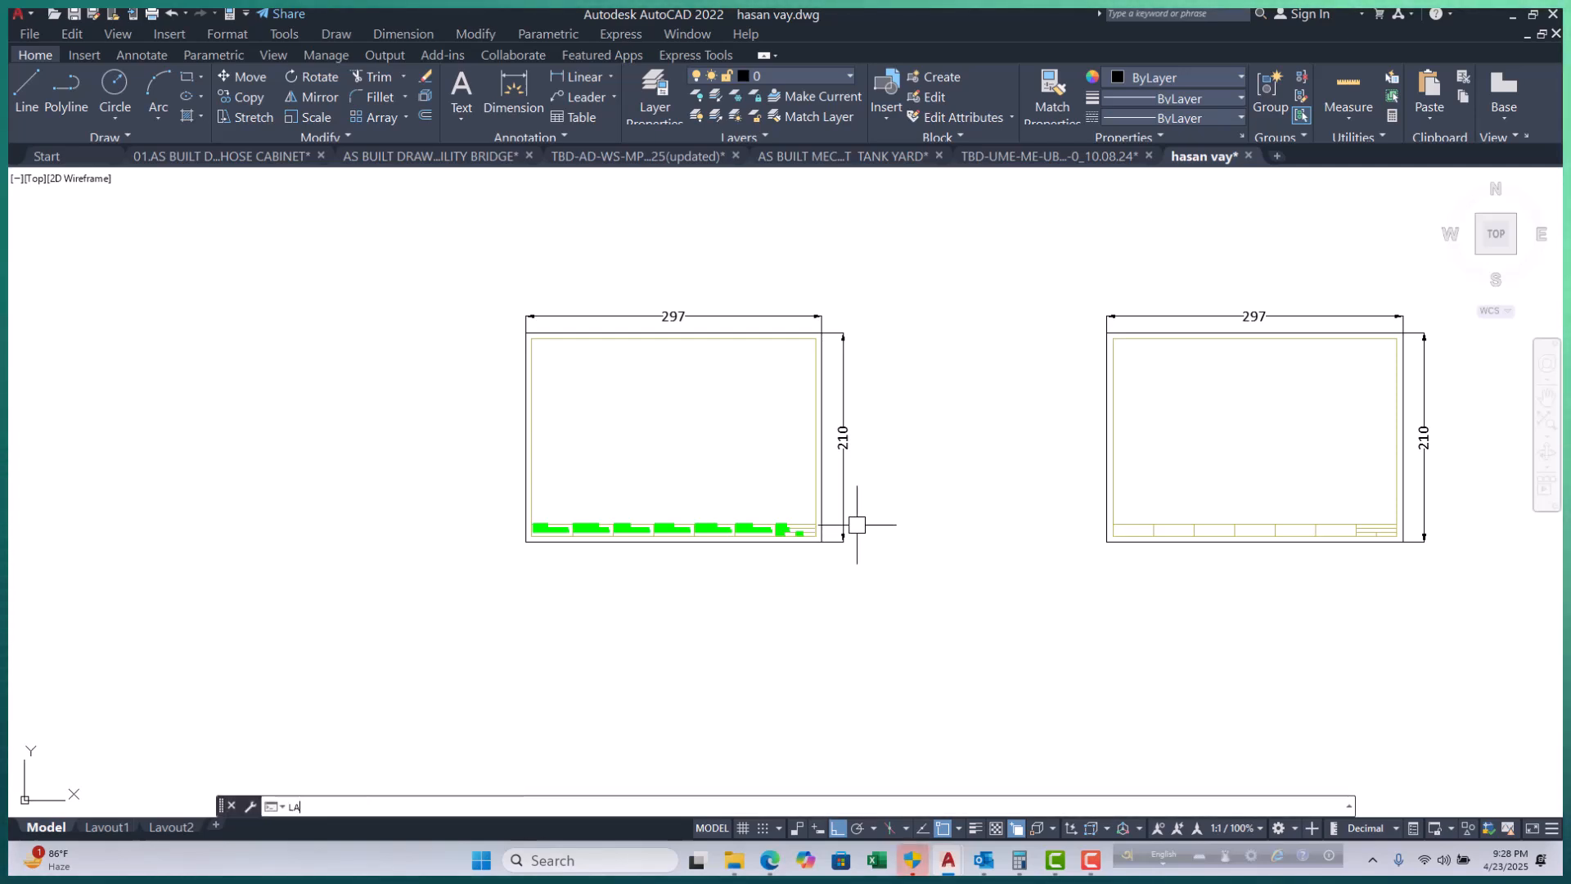
{"action": "key", "text": "Return"}
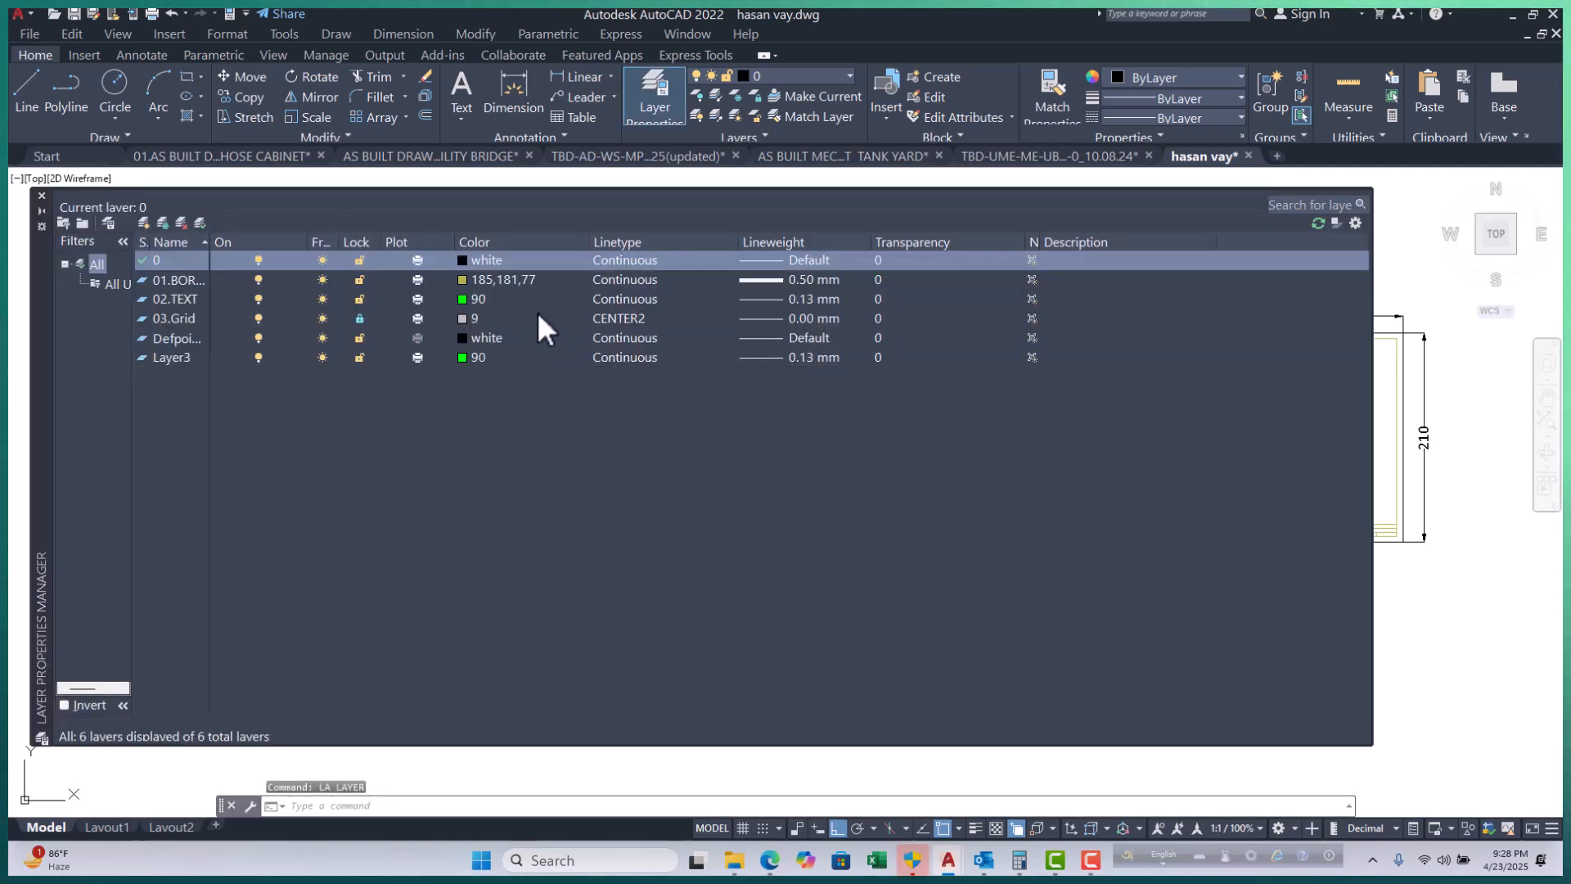
{"action": "left_click", "coordinate": [880, 281]}
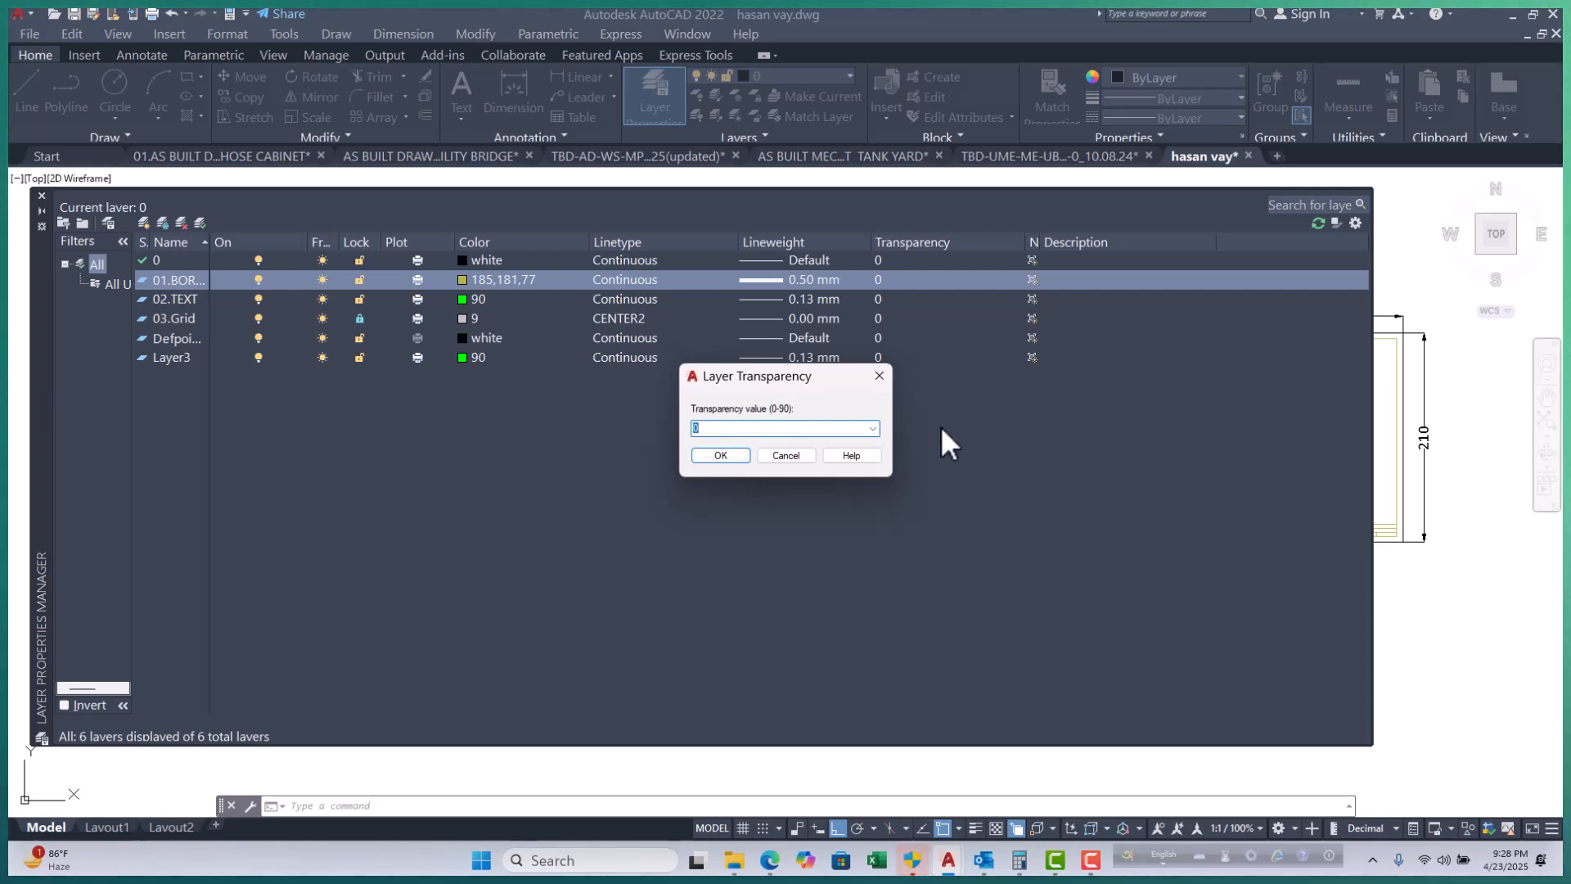
{"action": "left_click", "coordinate": [715, 458]}
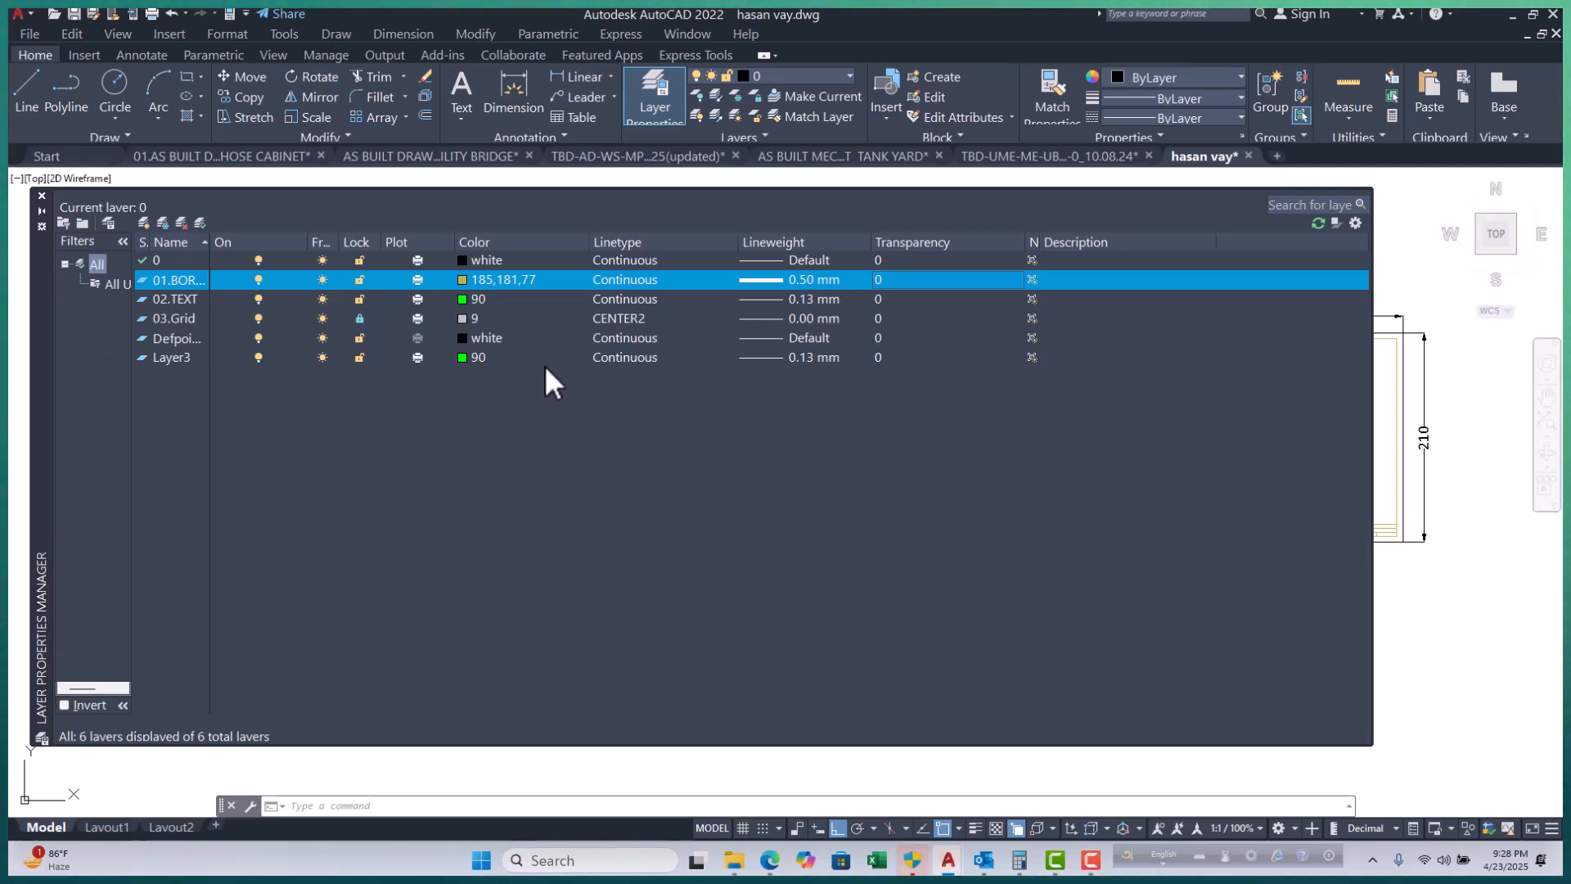
{"action": "left_click", "coordinate": [41, 197]}
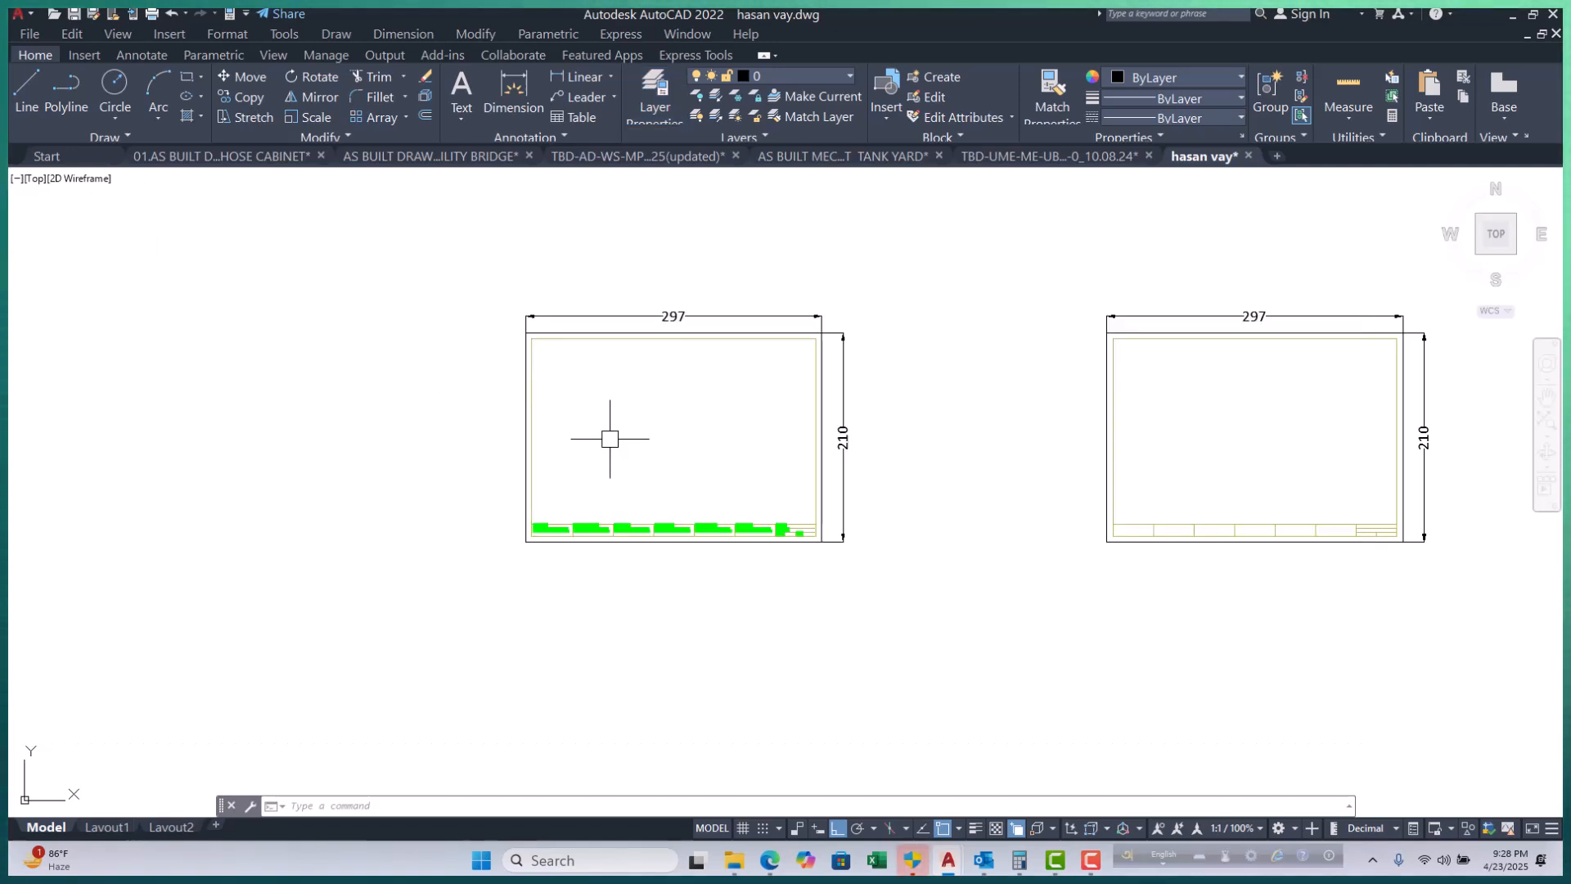
{"action": "left_click", "coordinate": [468, 117]}
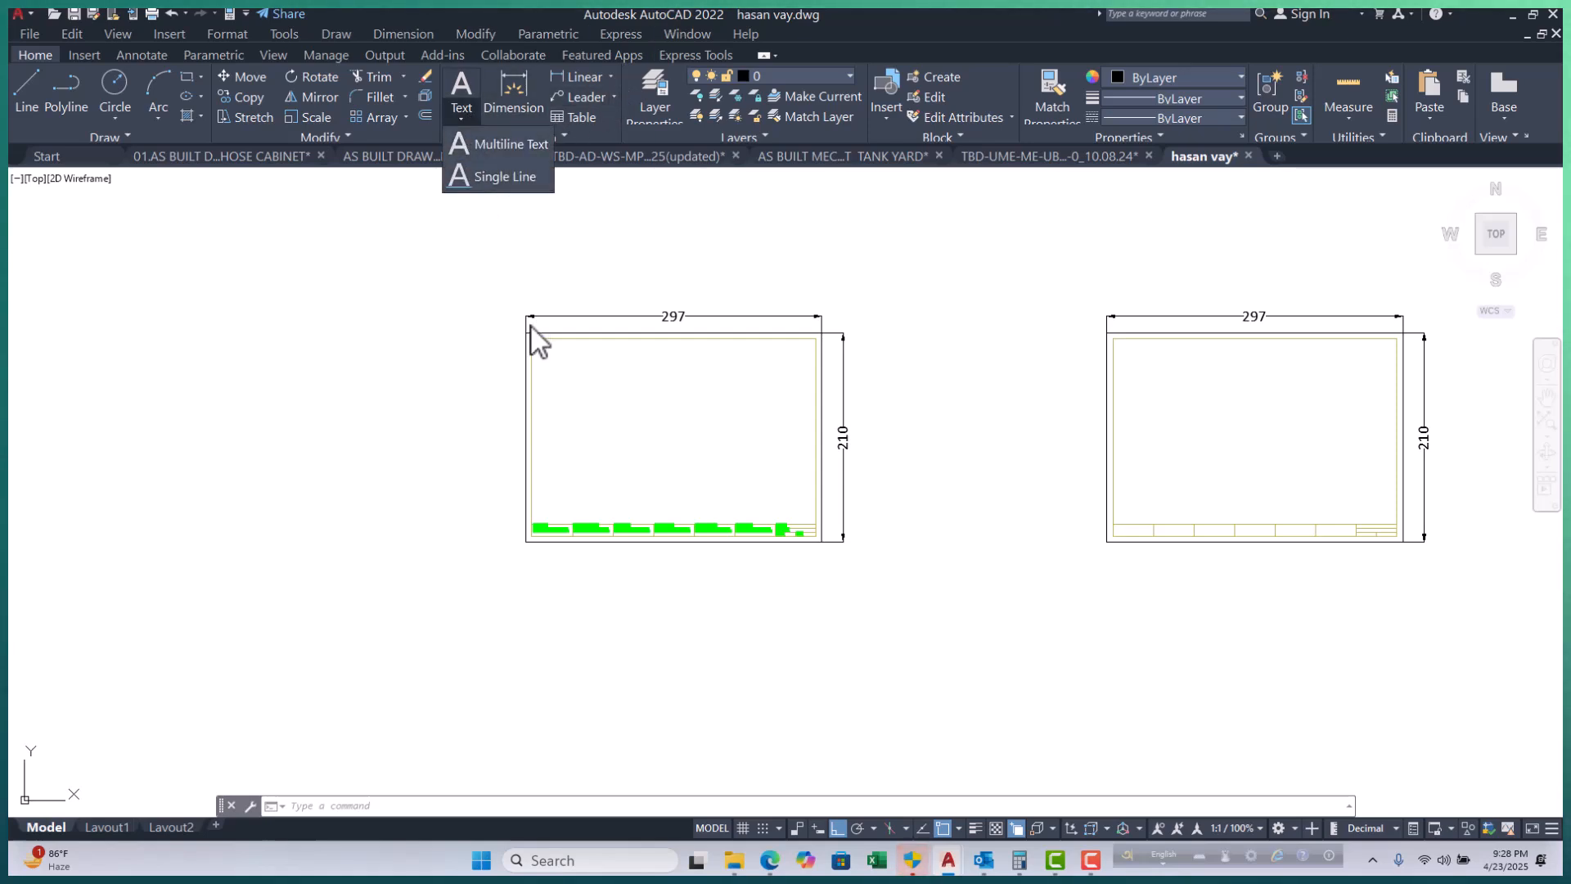
{"action": "left_click", "coordinate": [504, 241]}
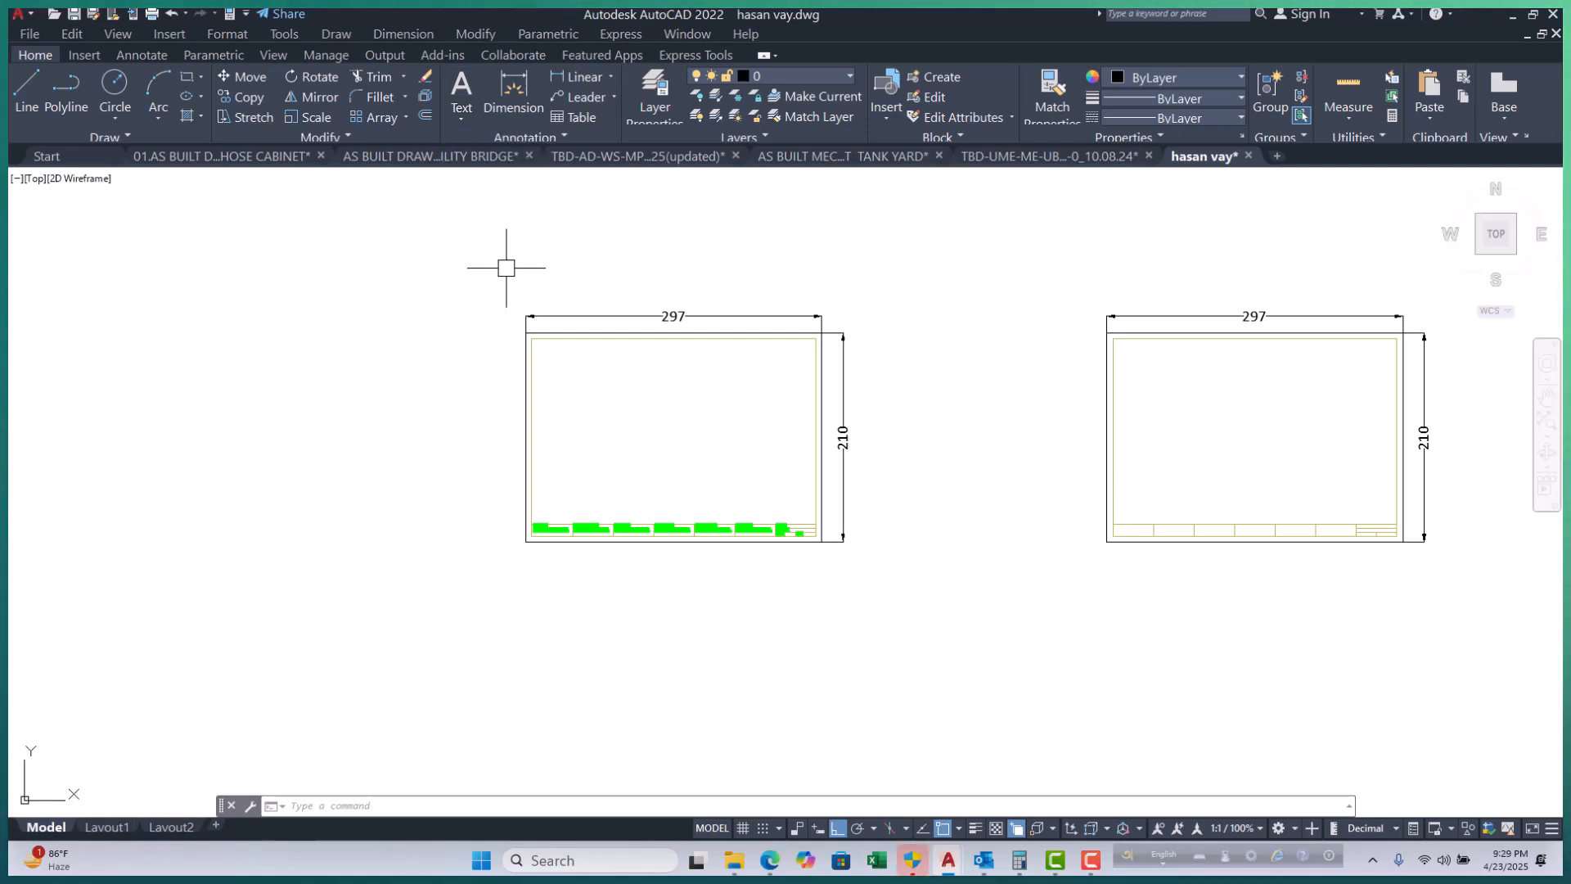
{"action": "scroll", "coordinate": [595, 511], "scroll_direction": "up", "scroll_amount": 4}
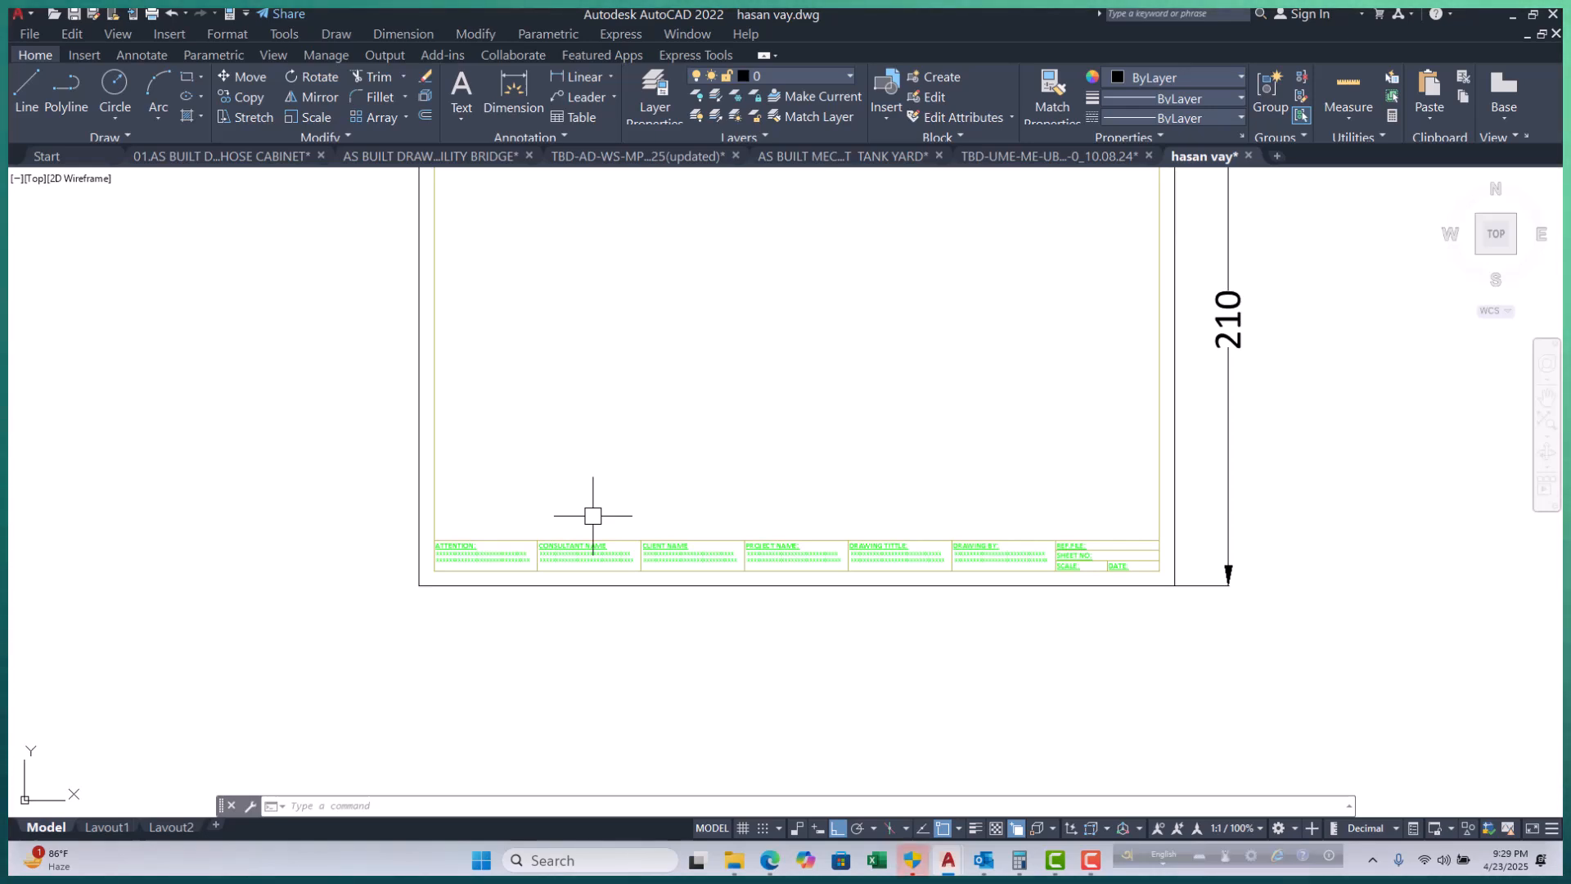
{"action": "middle_click_drag", "start_coordinate": [760, 566], "coordinate": [729, 595]}
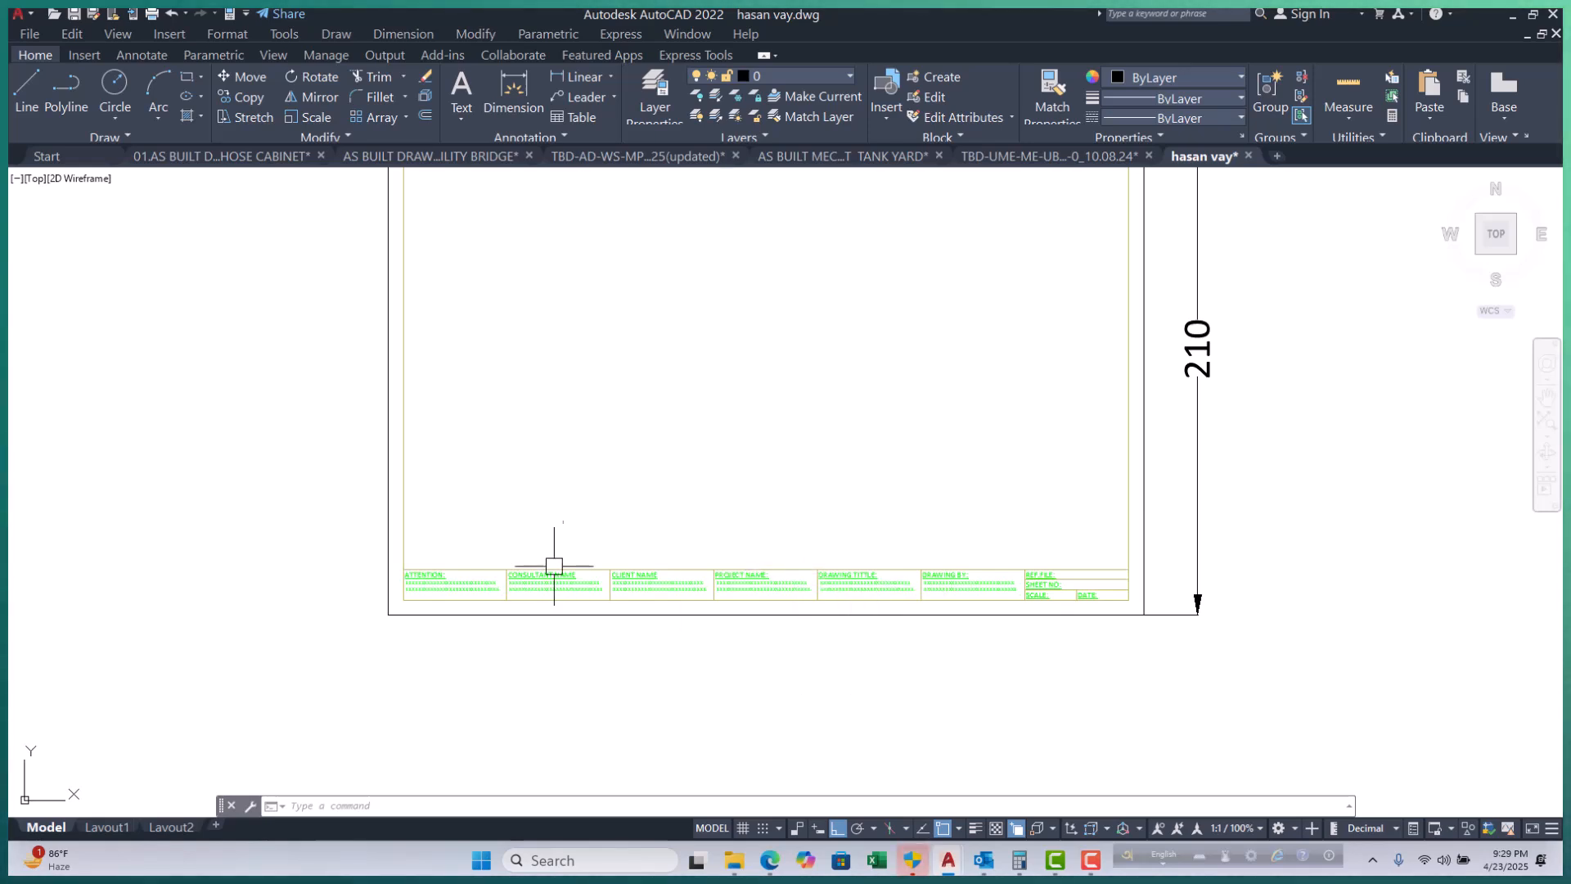
{"action": "scroll", "coordinate": [543, 578], "scroll_direction": "down", "scroll_amount": 4}
{"action": "scroll", "coordinate": [655, 491], "scroll_direction": "up", "scroll_amount": 4}
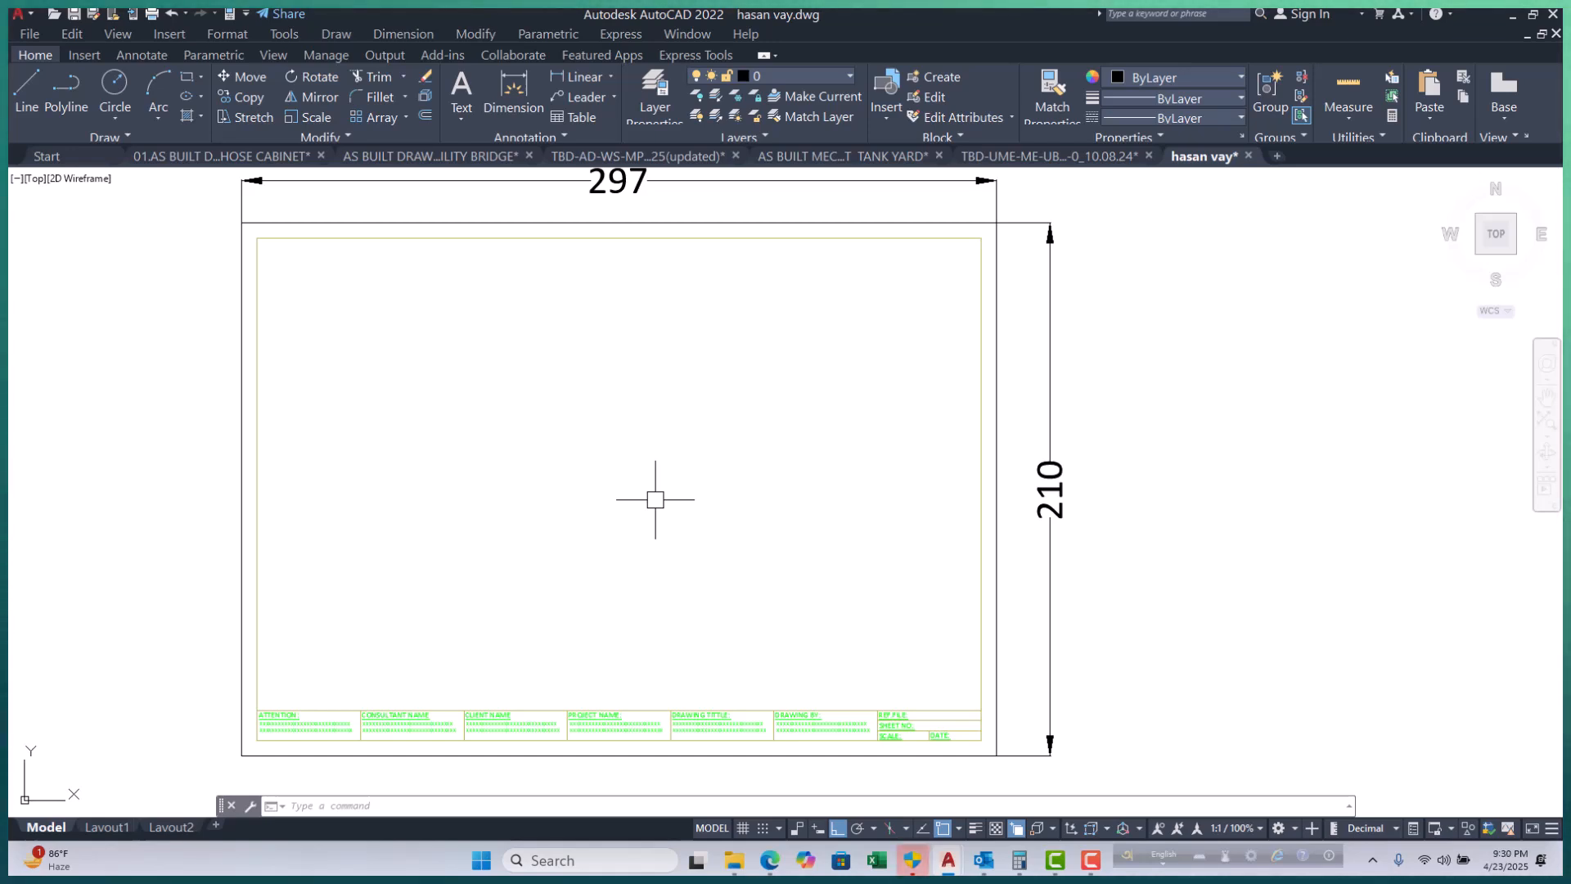
Use MT to place a multiline text box on the left sheet containing a person's name.
{"action": "type", "text": "mt"}
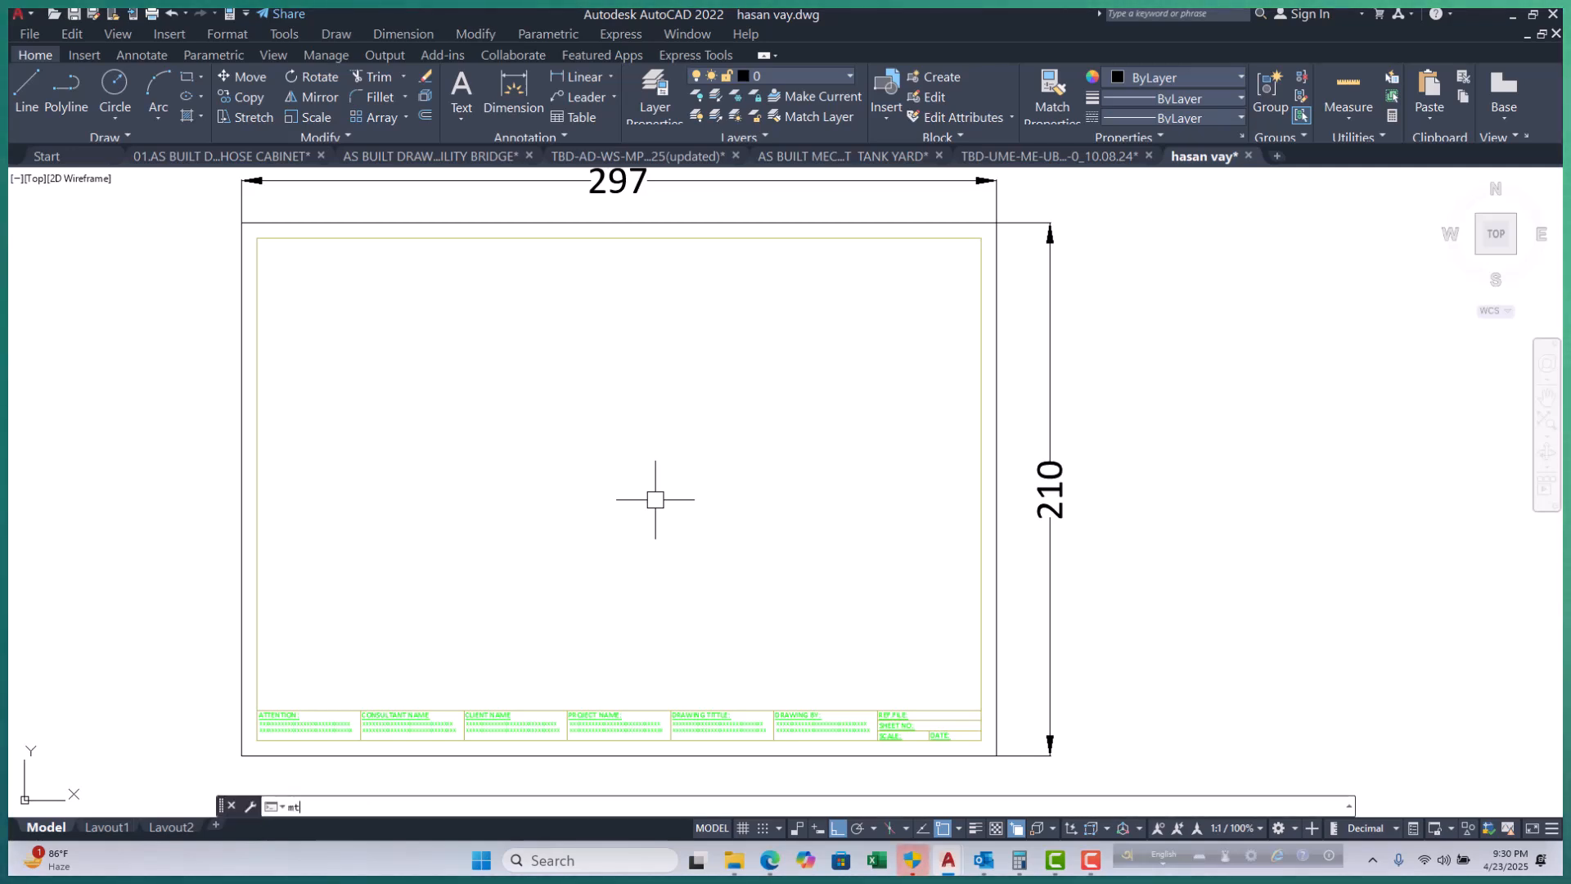
{"action": "key", "text": "Return"}
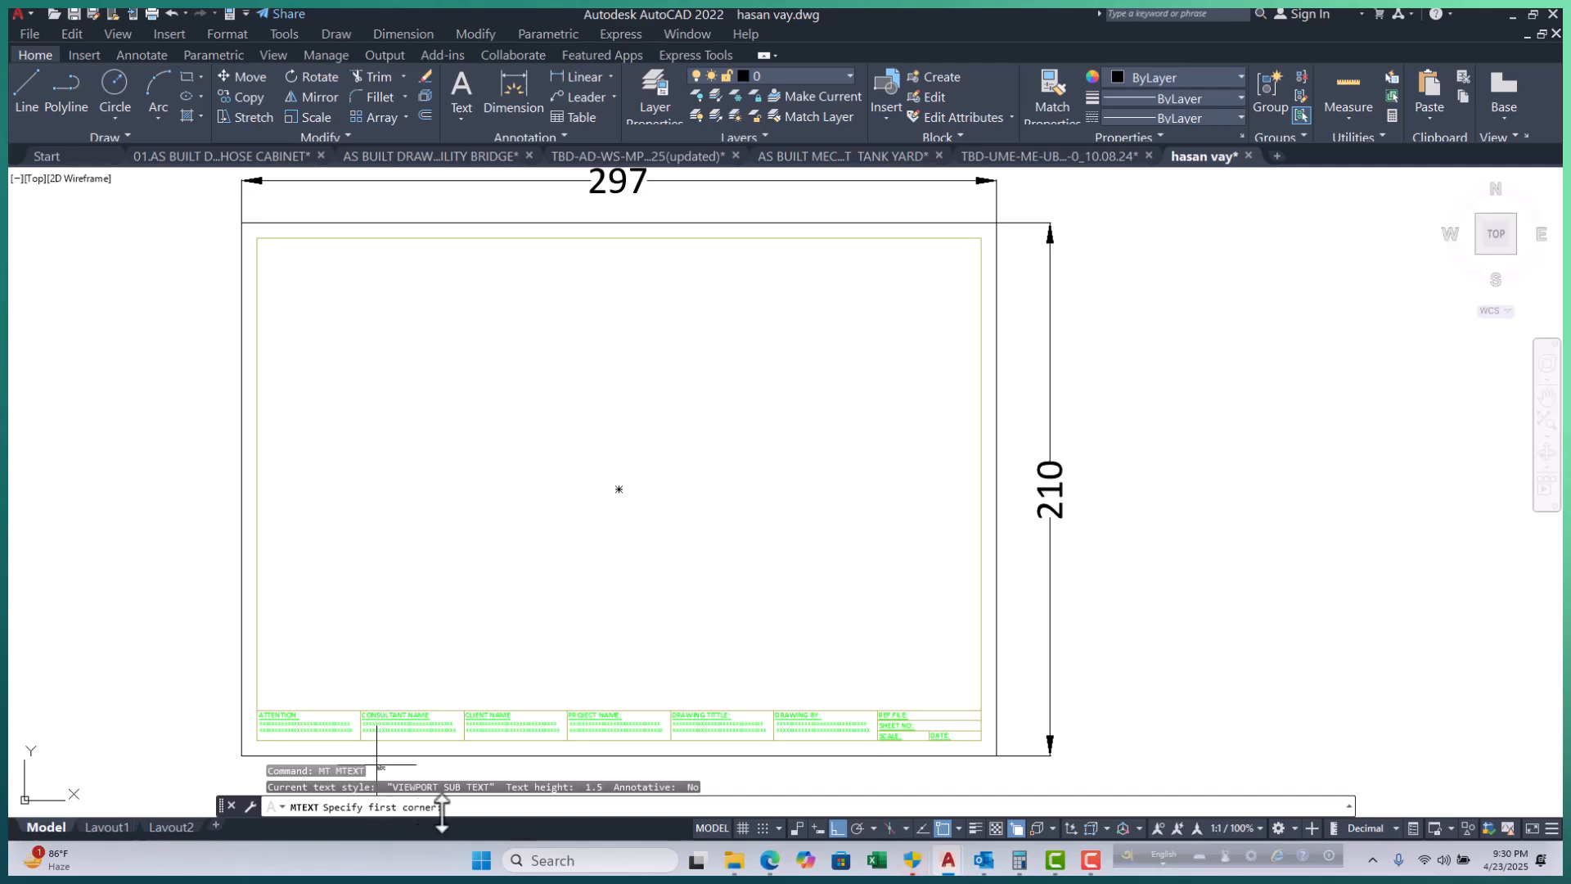
{"action": "left_click", "coordinate": [294, 405]}
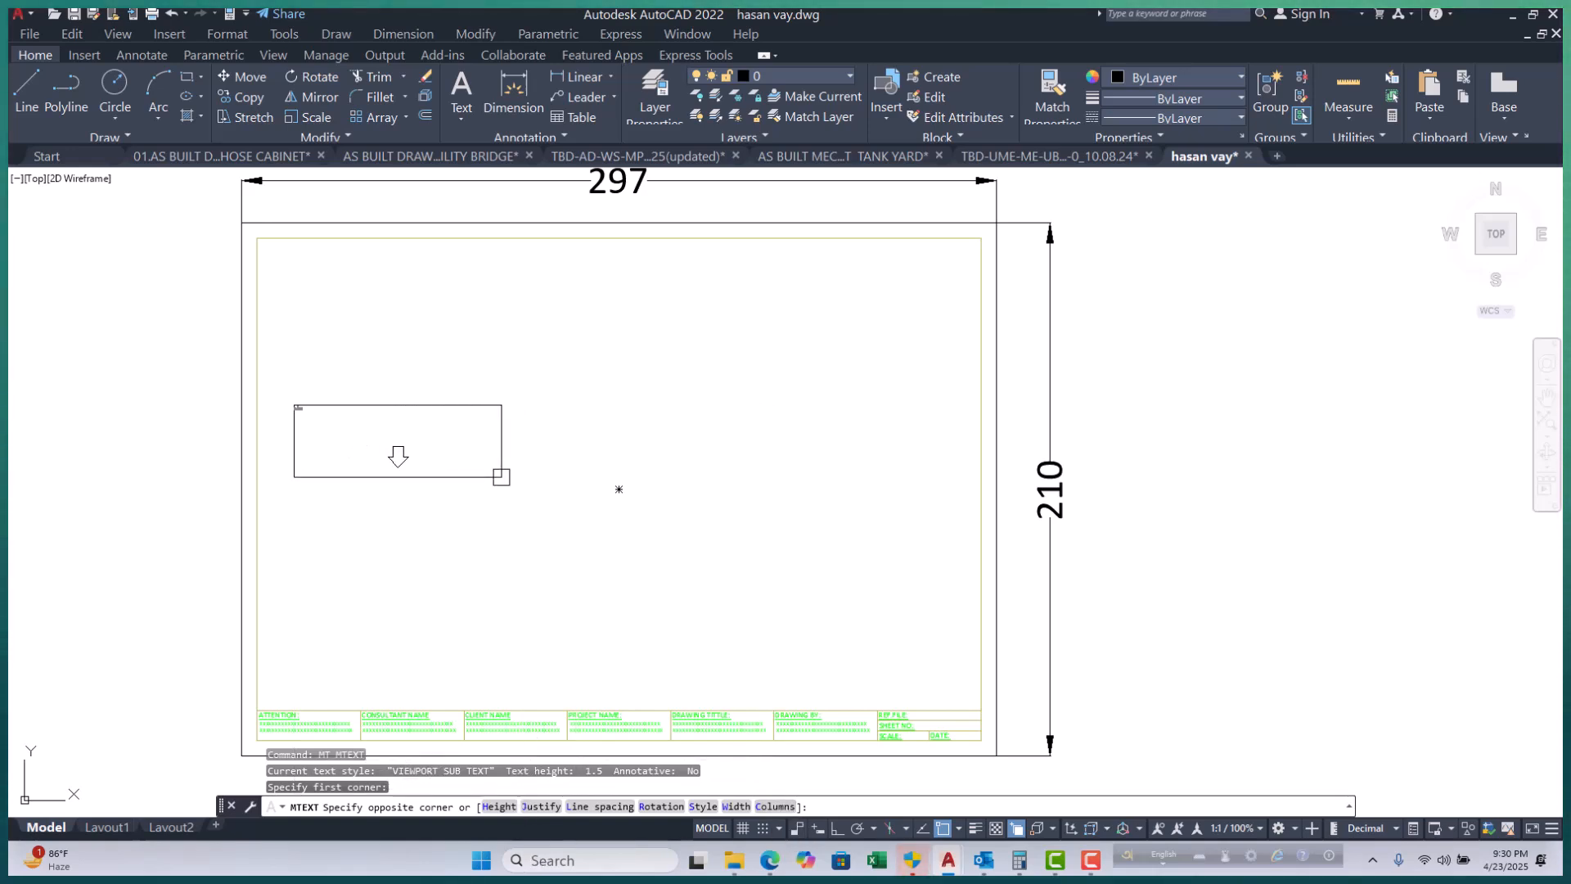
{"action": "left_click", "coordinate": [502, 473]}
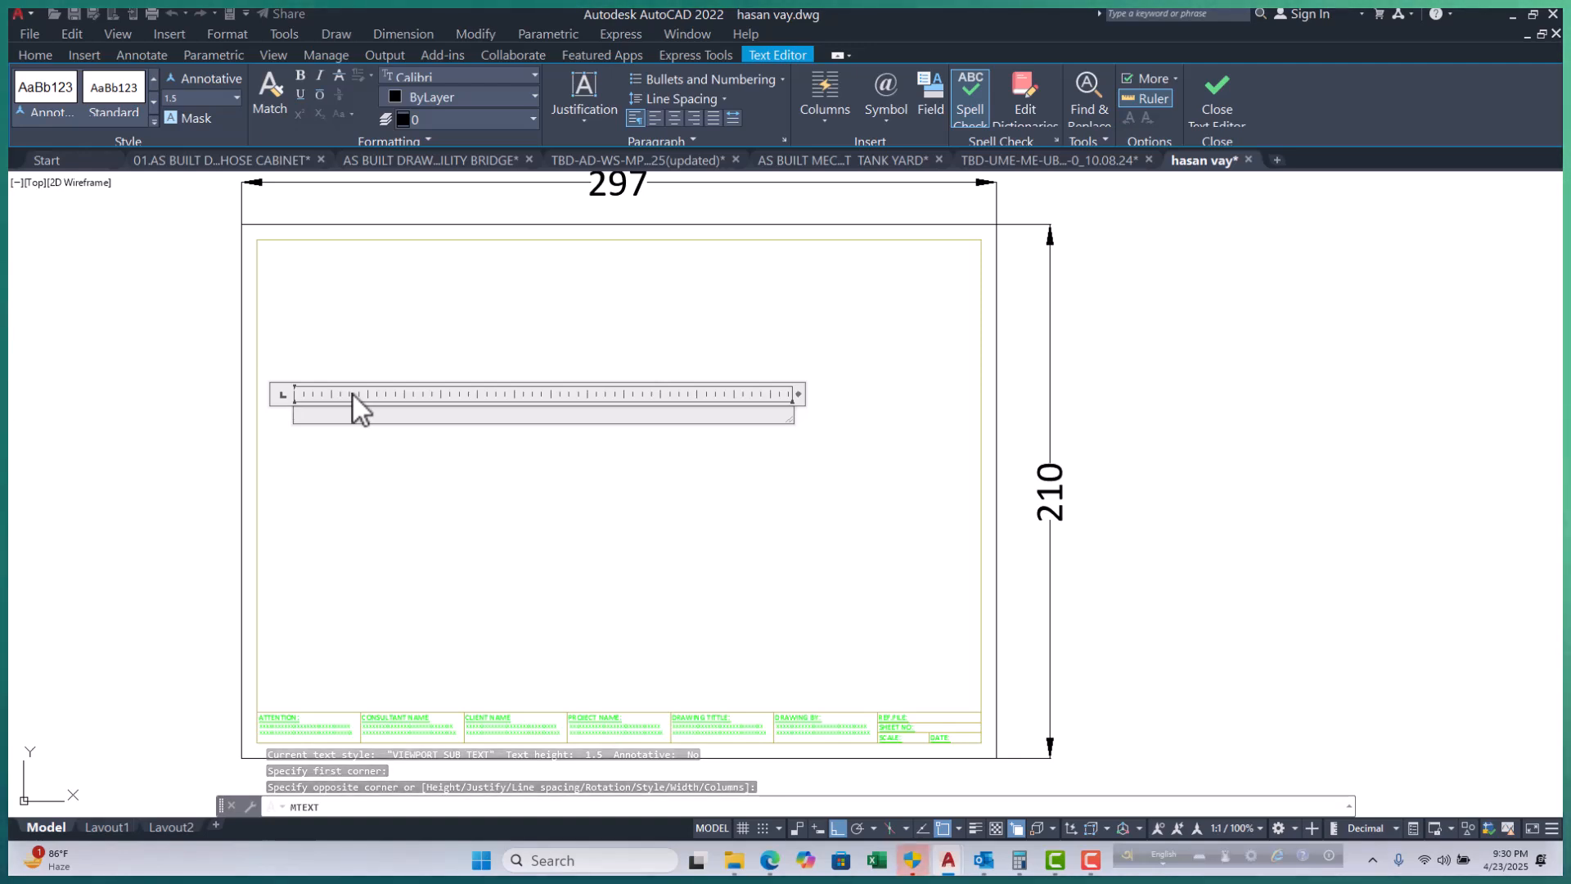
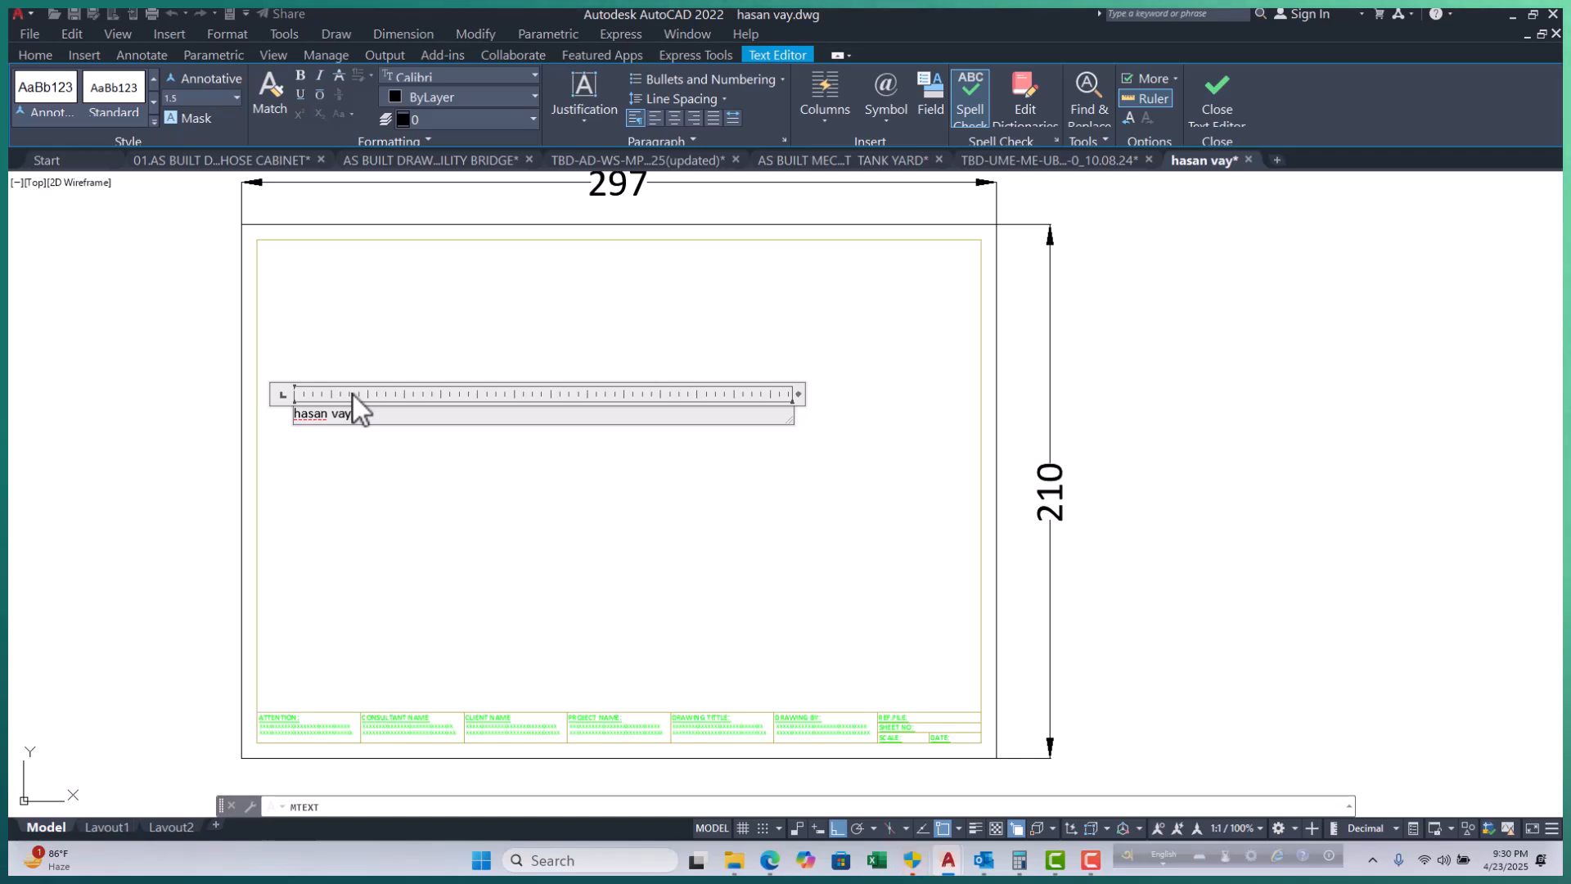
{"action": "left_click", "coordinate": [546, 523]}
{"action": "scroll", "coordinate": [332, 419], "scroll_direction": "up", "scroll_amount": 5}
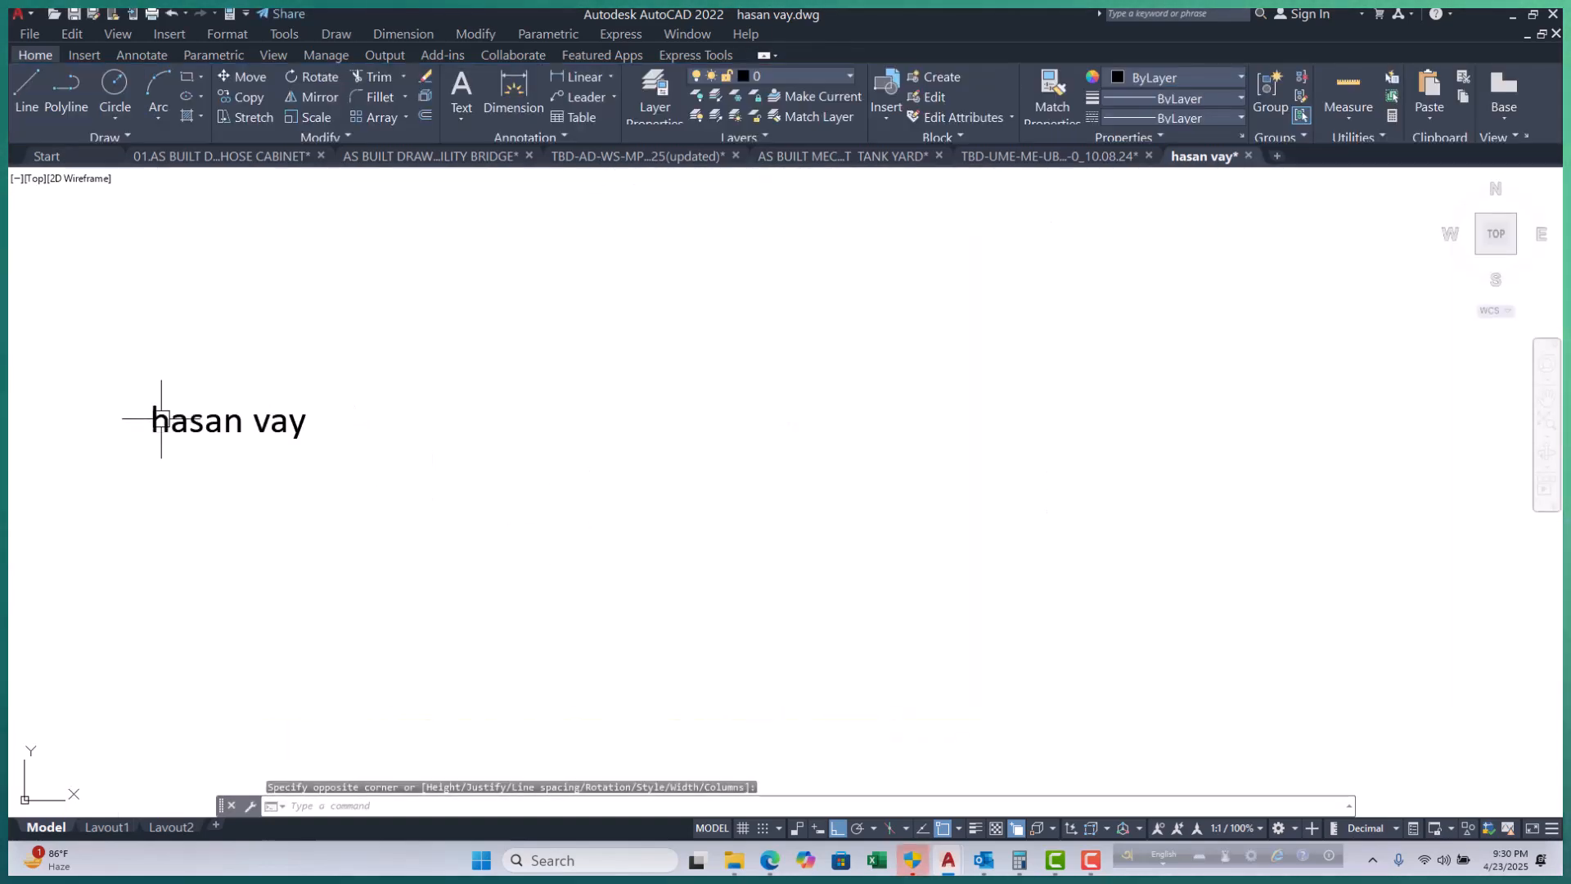
Reopen the name label in the text editor, fit its box width to the words, and select all.
{"action": "double_click", "coordinate": [243, 422]}
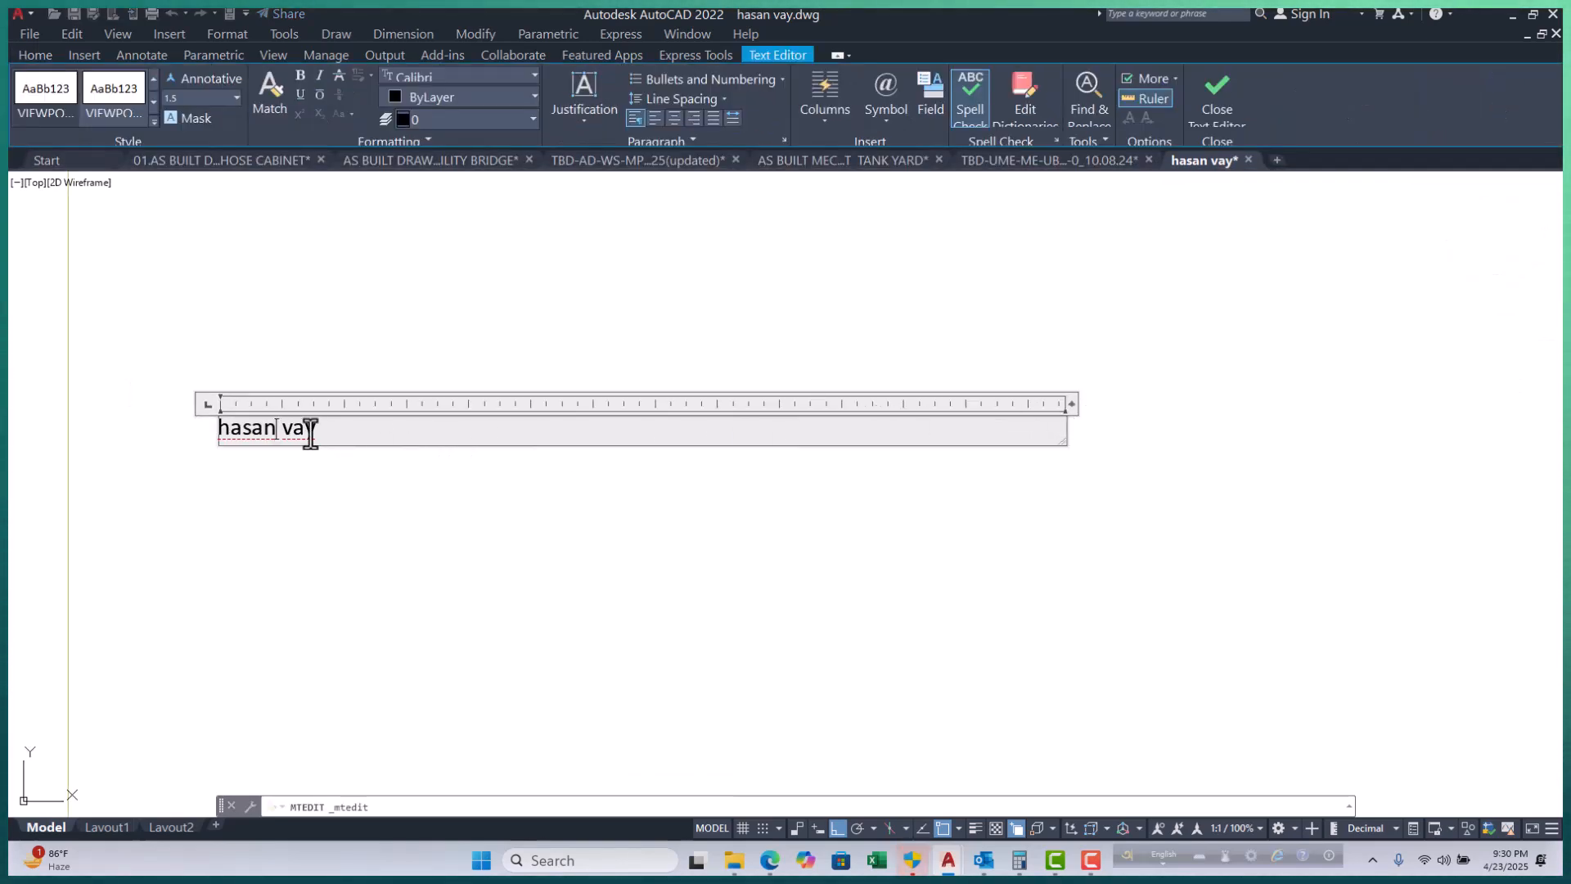
{"action": "double_click", "coordinate": [1072, 406]}
{"action": "scroll", "coordinate": [216, 426], "scroll_direction": "up", "scroll_amount": 4}
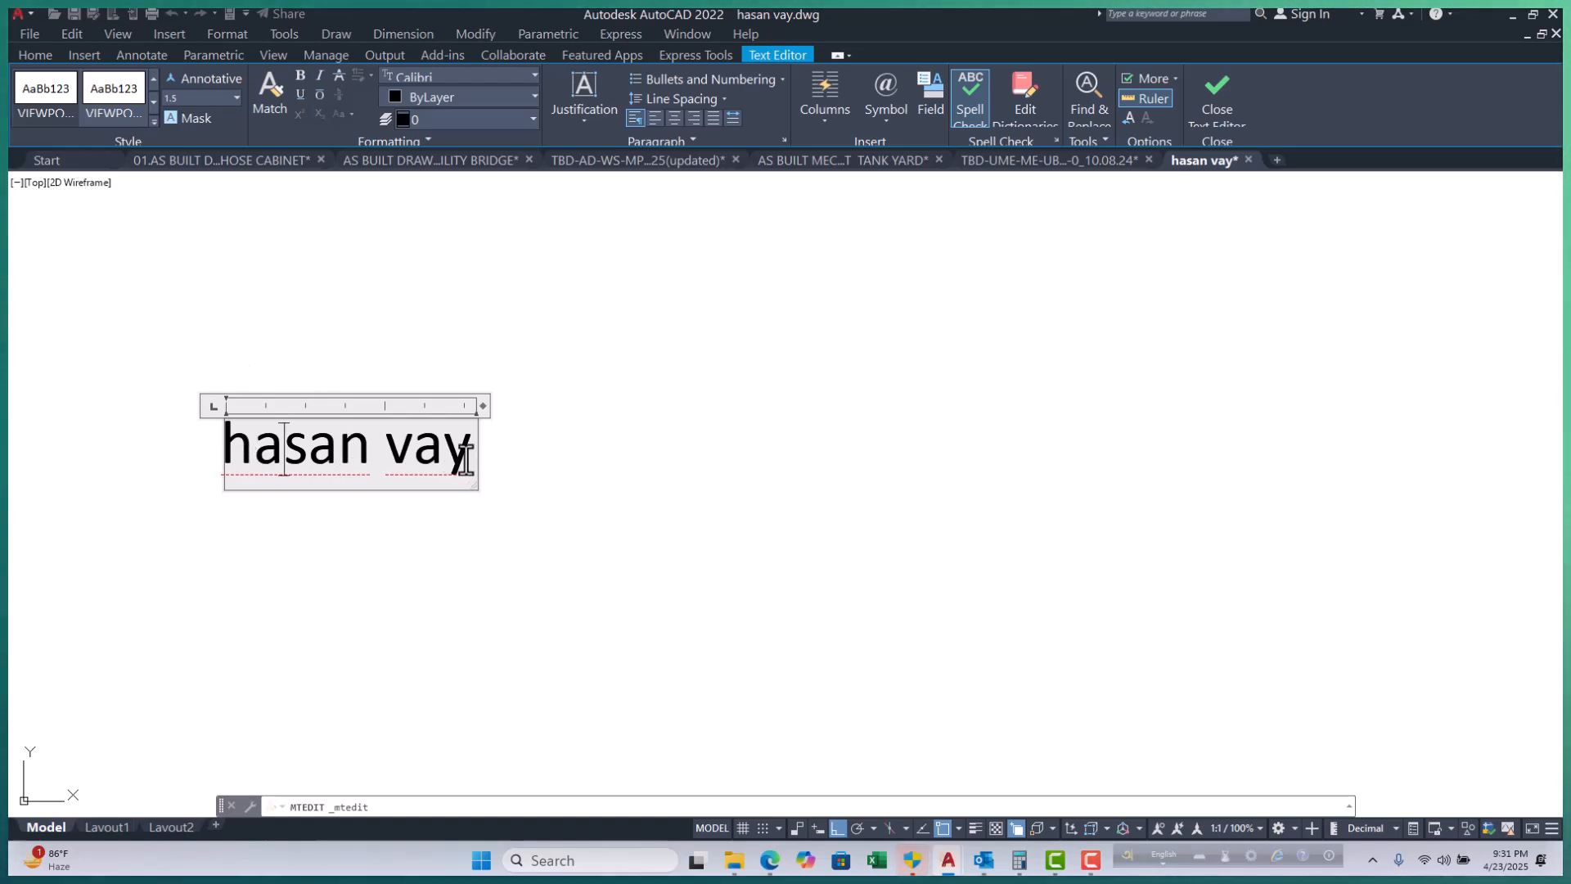
{"action": "key", "text": "ctrl+a"}
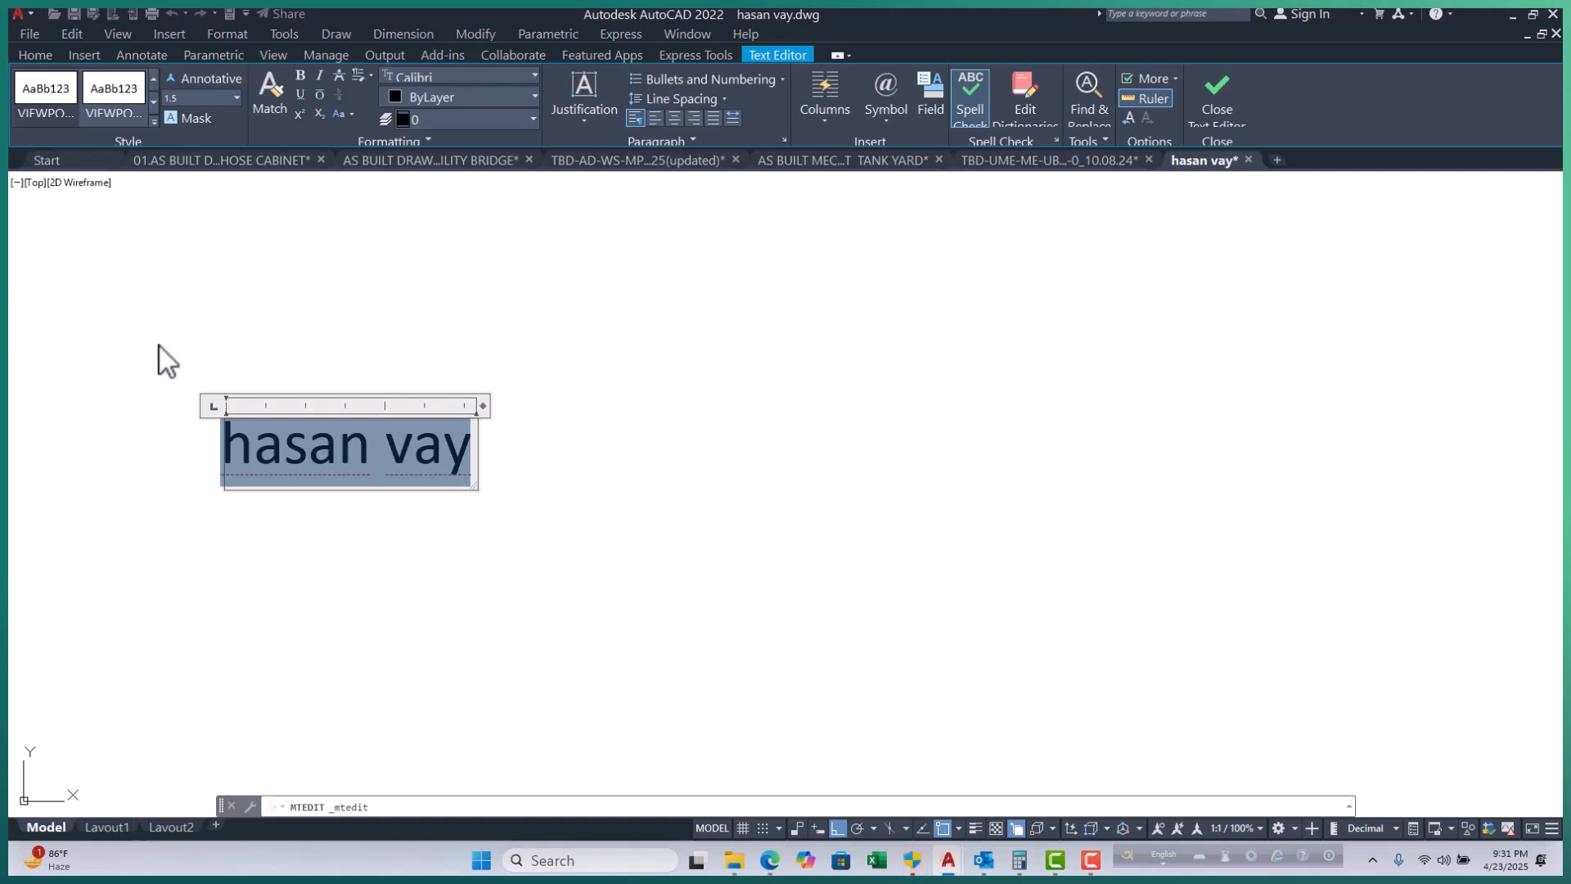
Convert the label text to uppercase and widen its box so it fits on one line.
{"action": "left_click", "coordinate": [356, 113]}
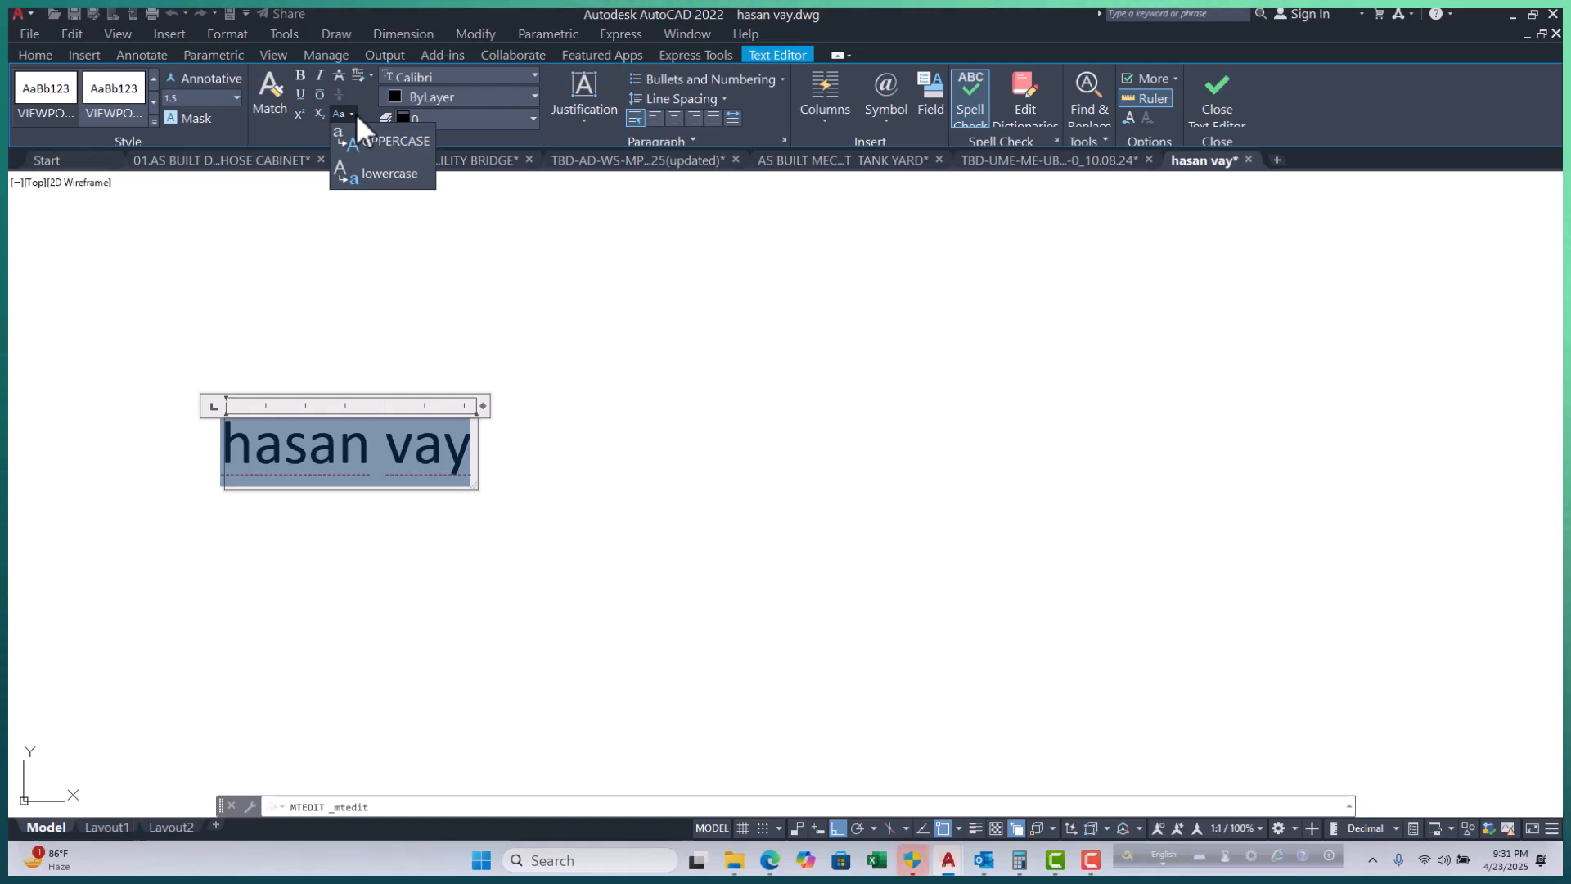
{"action": "left_click", "coordinate": [370, 140]}
{"action": "left_click_drag", "start_coordinate": [486, 404], "coordinate": [531, 412]}
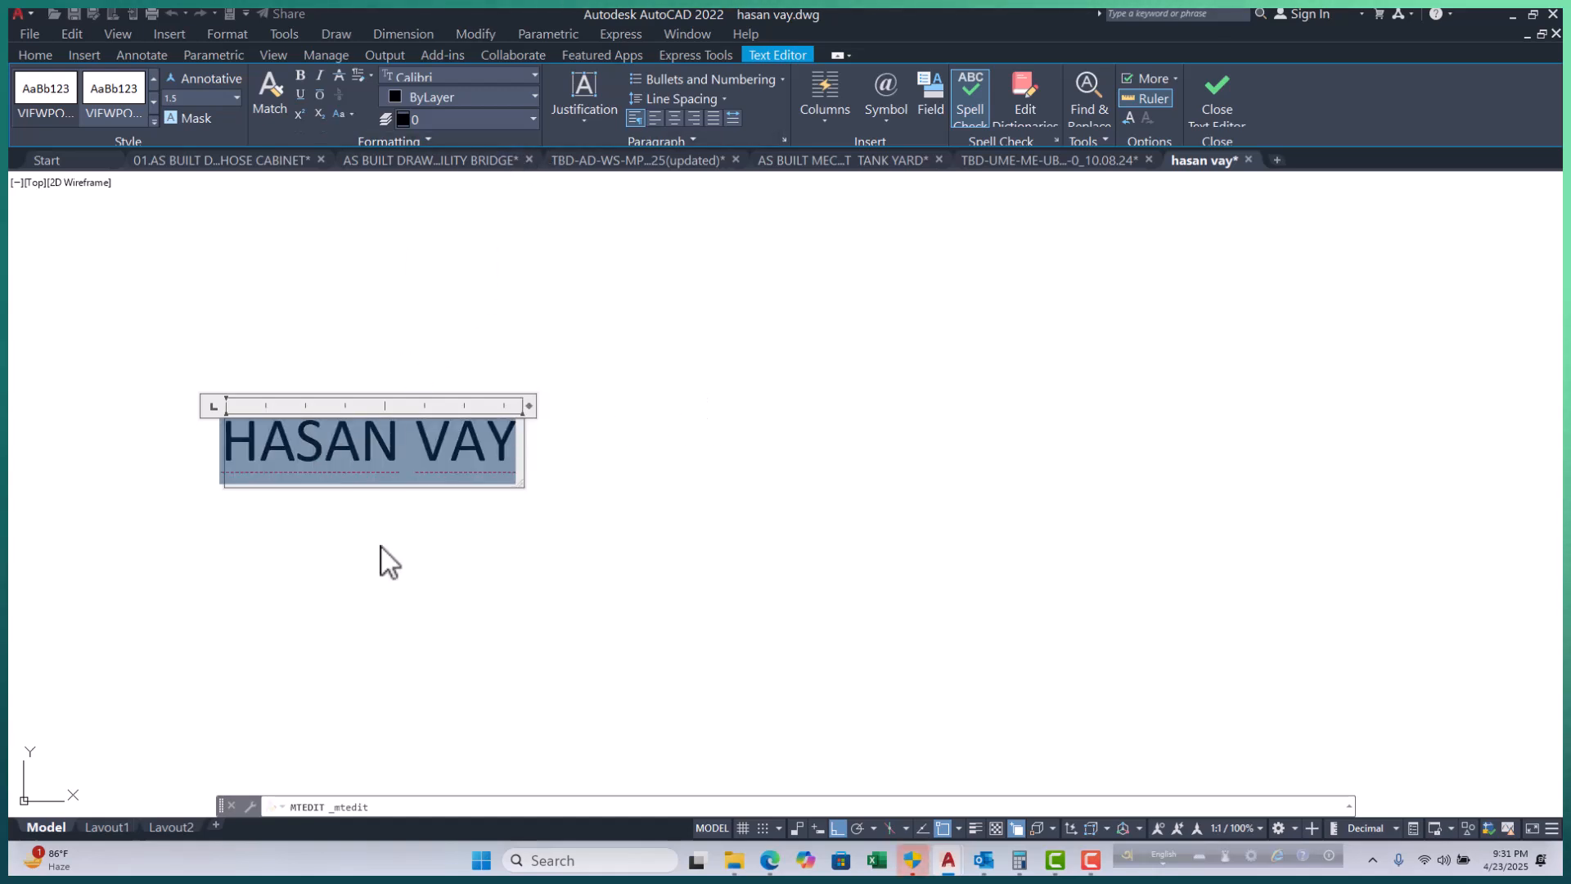
Lowercase all but each word's first letter, then select the whole label text.
{"action": "left_click_drag", "start_coordinate": [401, 459], "coordinate": [265, 458]}
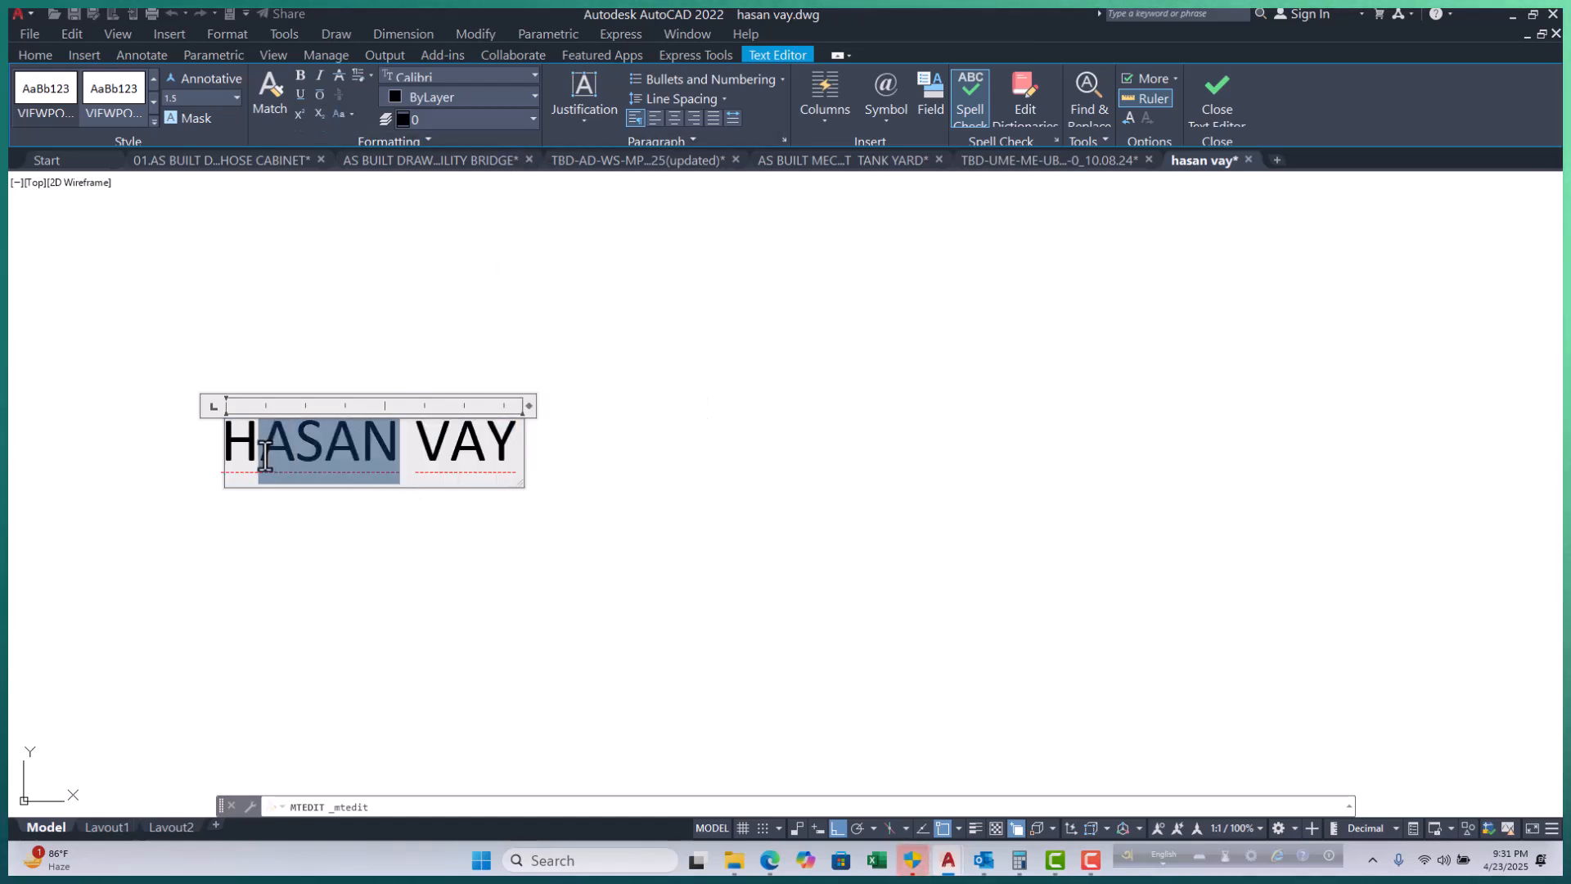
{"action": "left_click", "coordinate": [351, 117]}
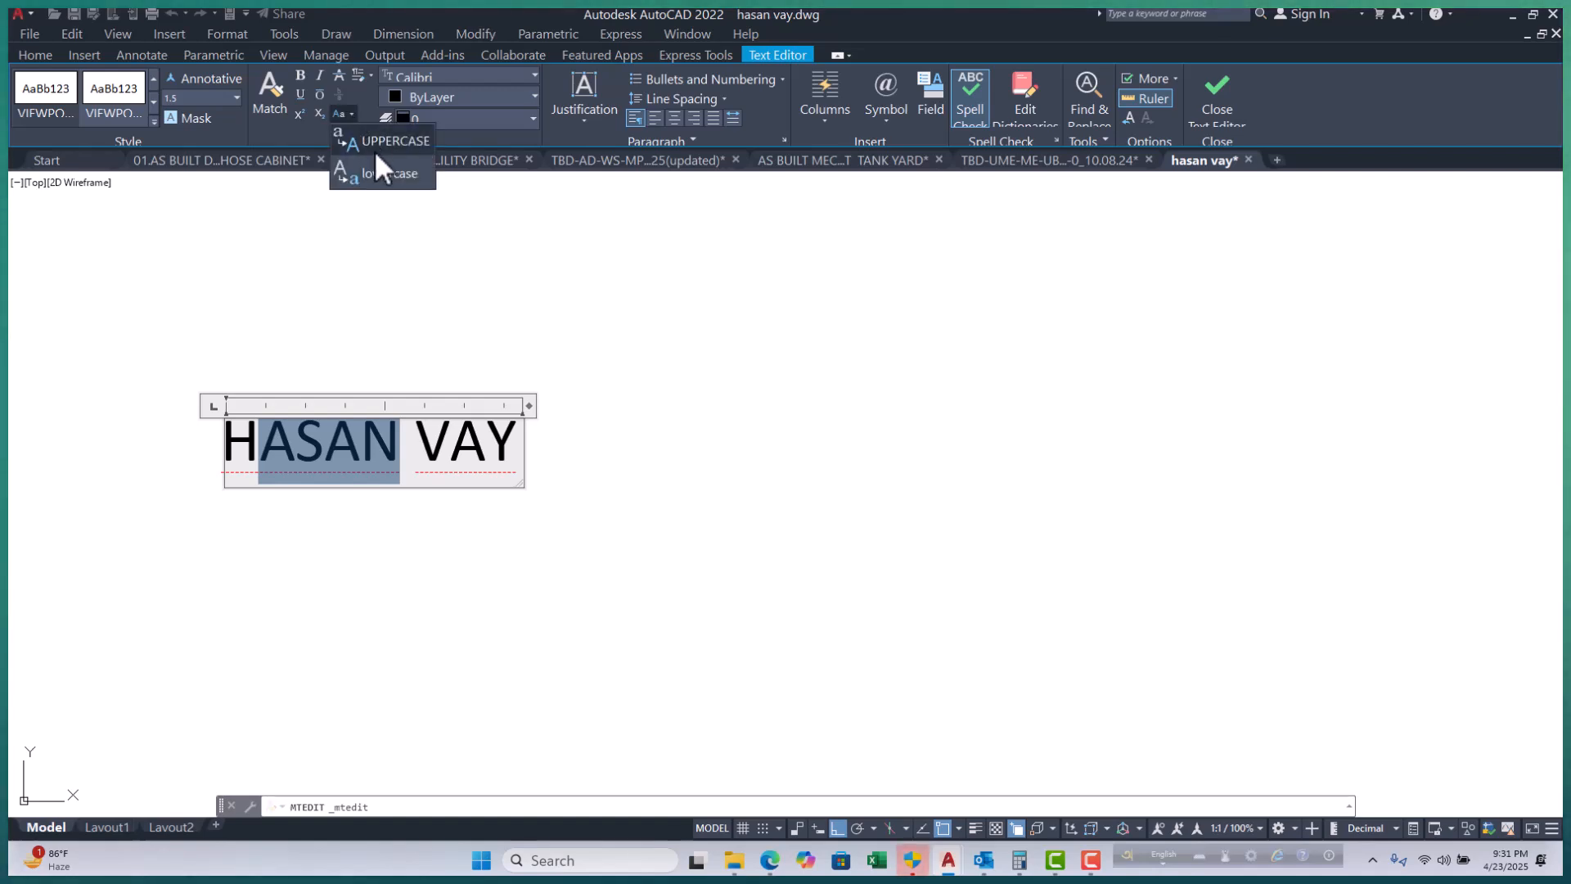
{"action": "left_click", "coordinate": [389, 174]}
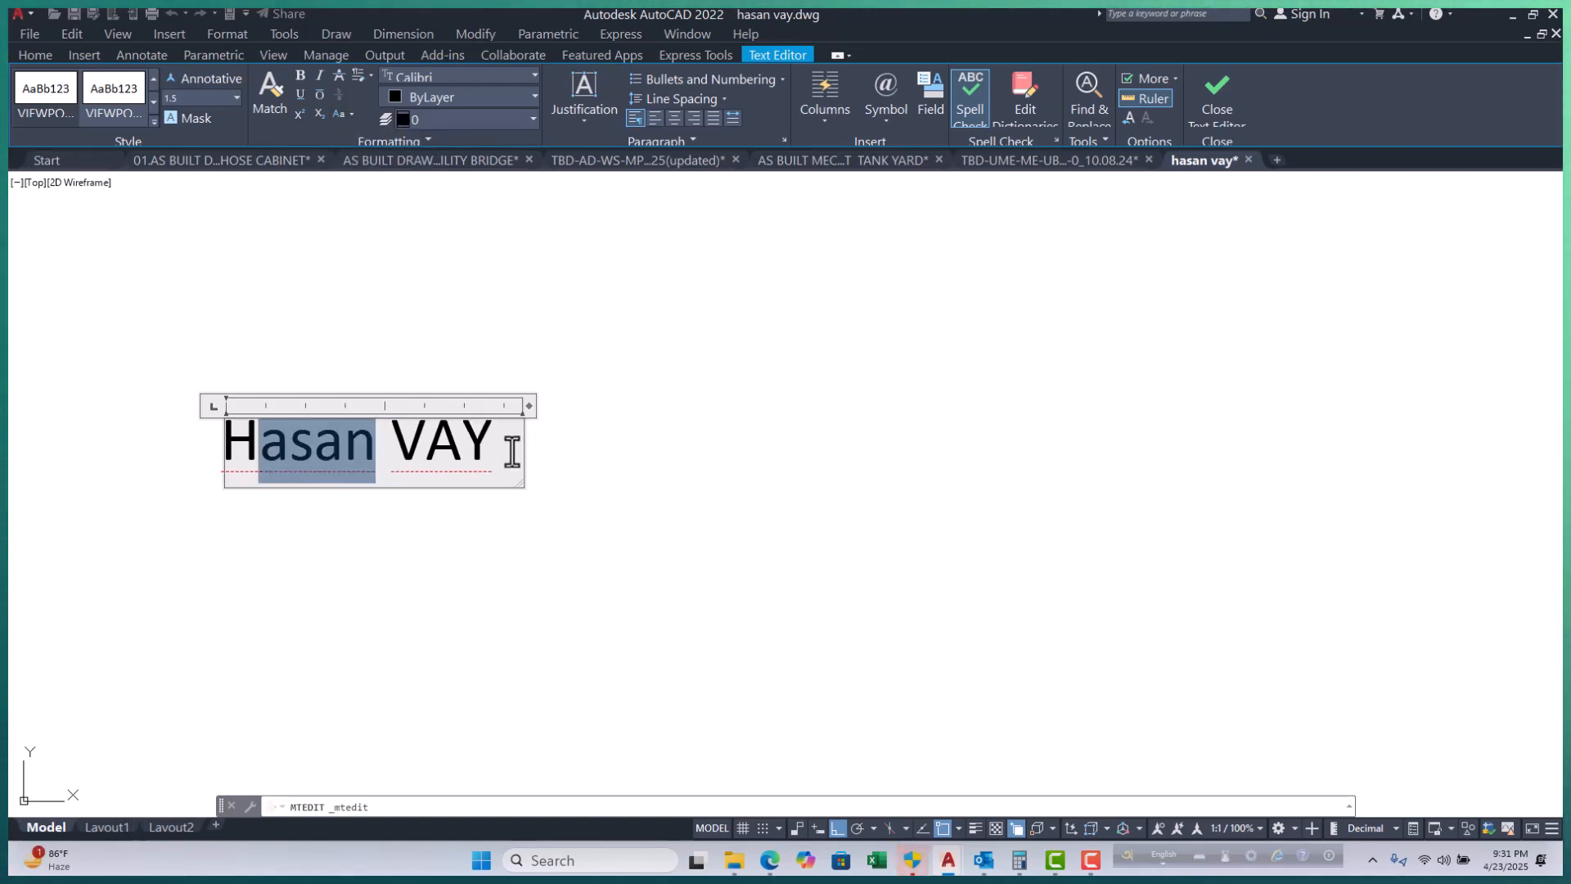
{"action": "double_click", "coordinate": [453, 453]}
{"action": "left_click_drag", "start_coordinate": [427, 450], "coordinate": [483, 439]}
{"action": "left_click", "coordinate": [353, 112]}
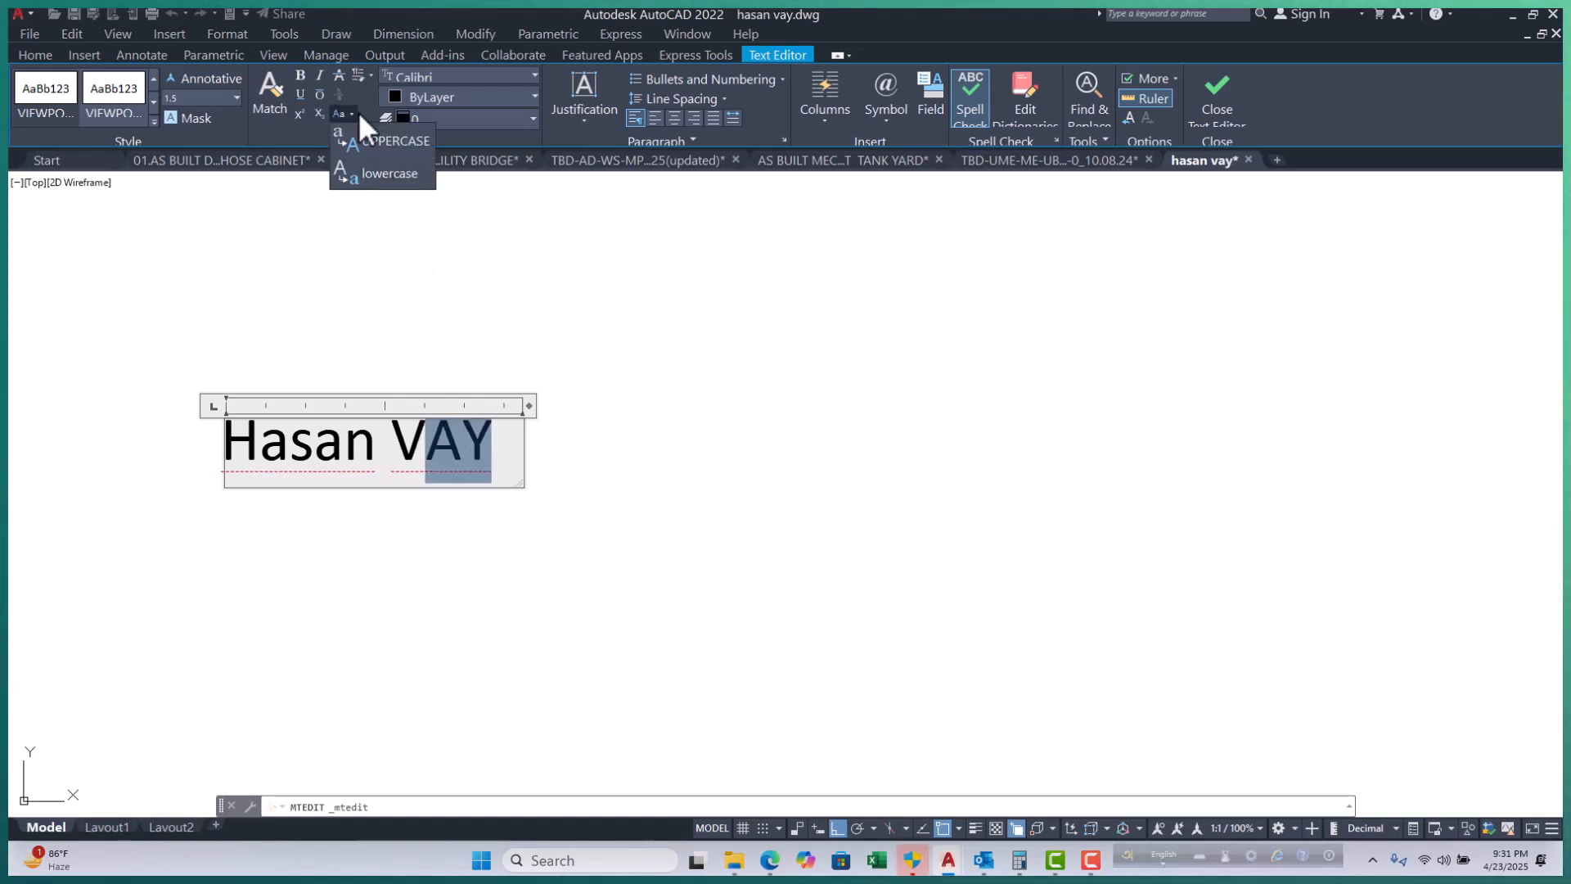
{"action": "left_click", "coordinate": [381, 176]}
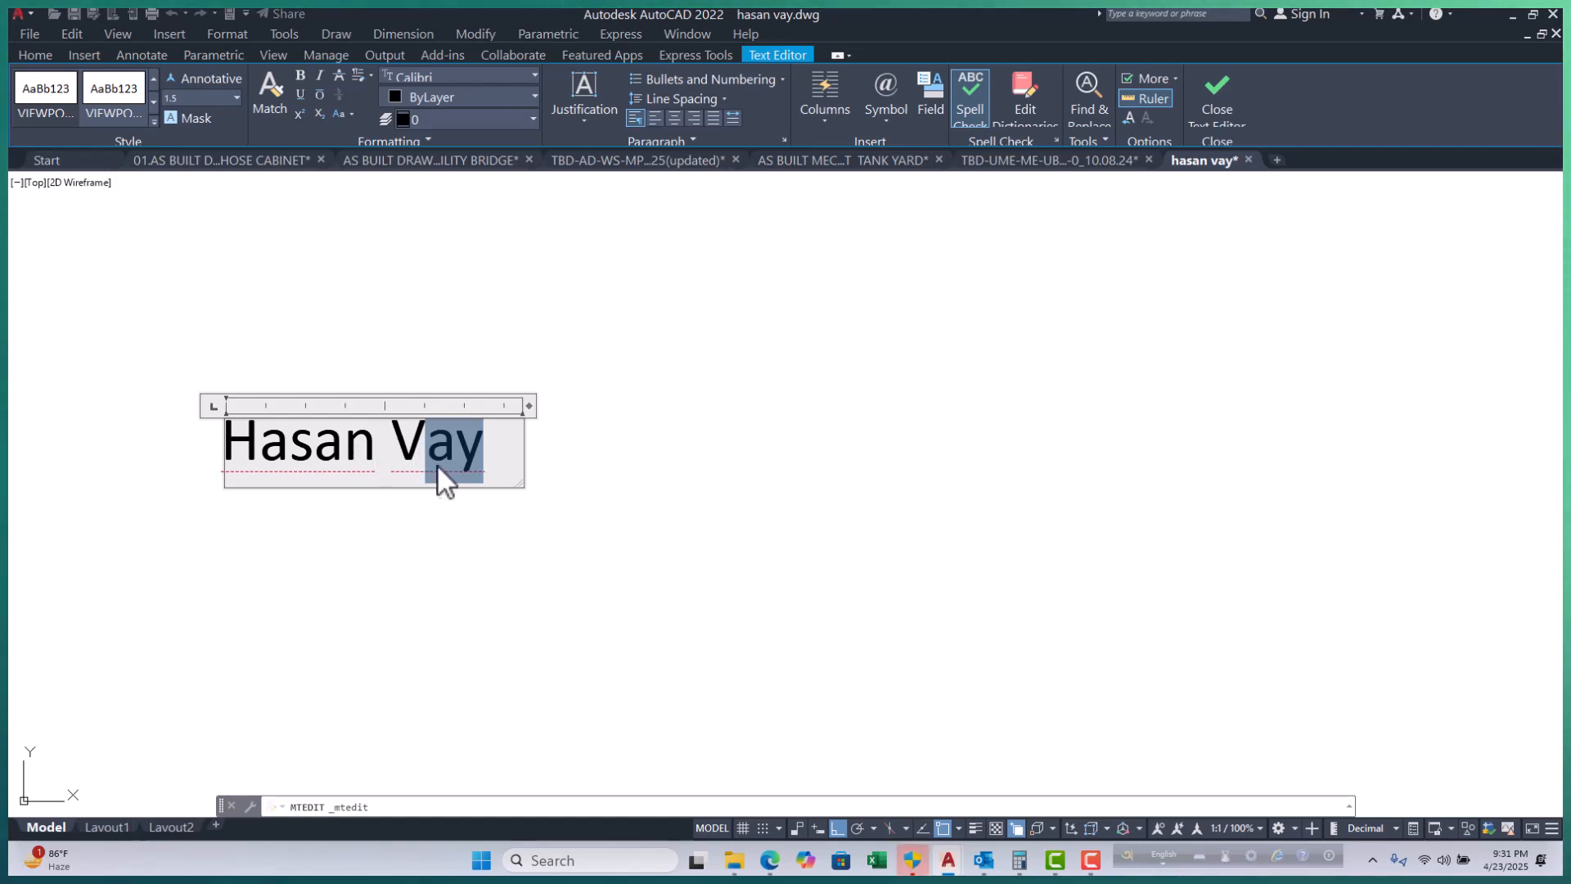
{"action": "double_click", "coordinate": [500, 447]}
{"action": "left_click_drag", "start_coordinate": [499, 447], "coordinate": [231, 447]}
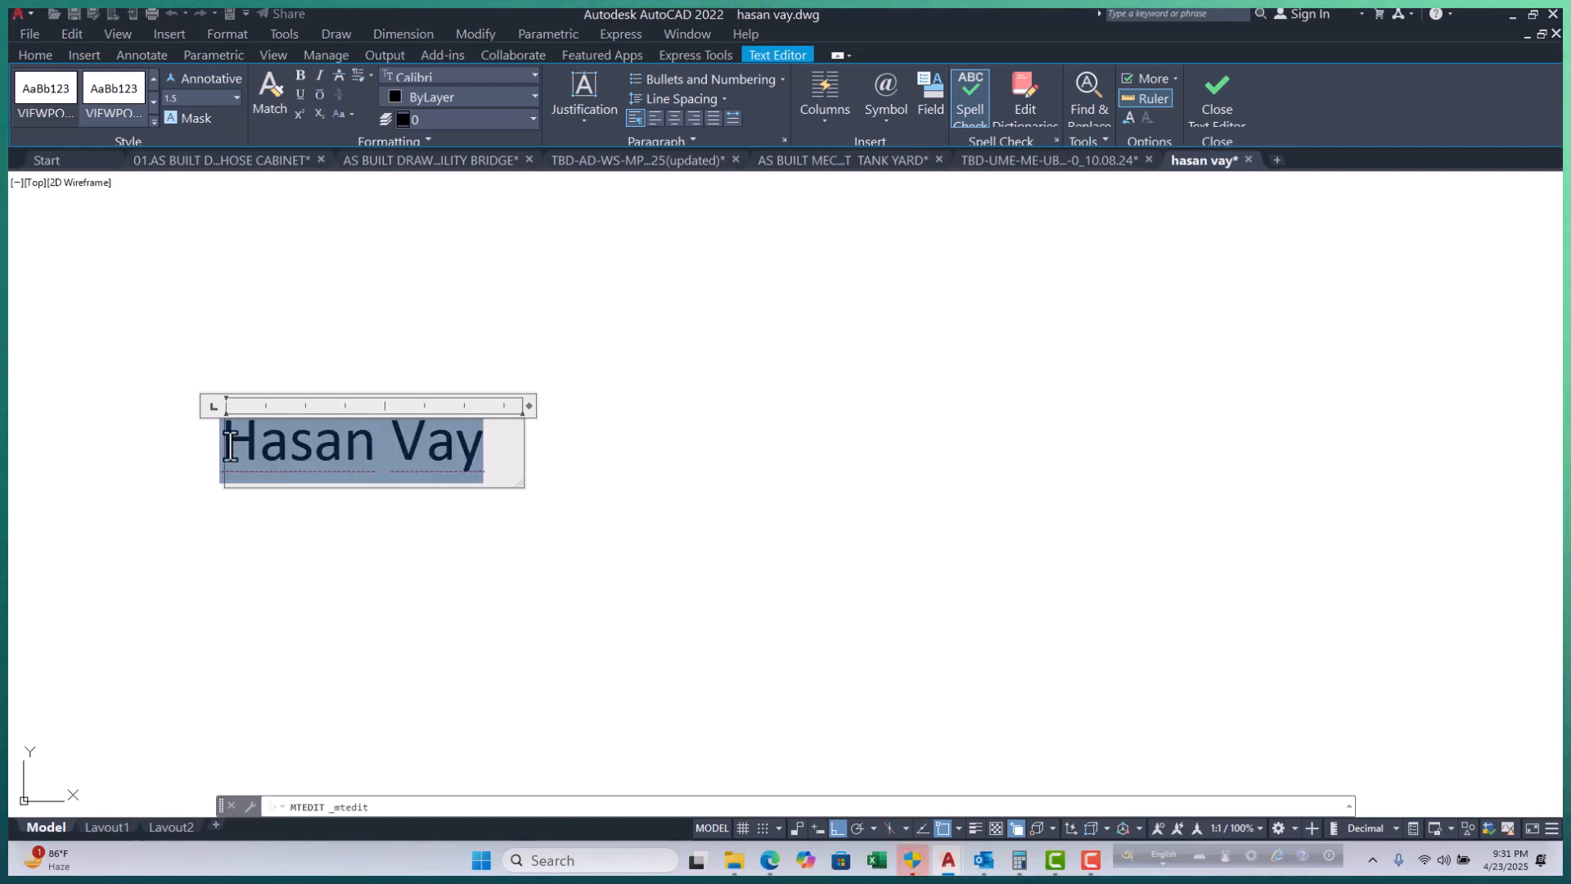
Make the name label bold, italic and overlined.
{"action": "left_click", "coordinate": [301, 74]}
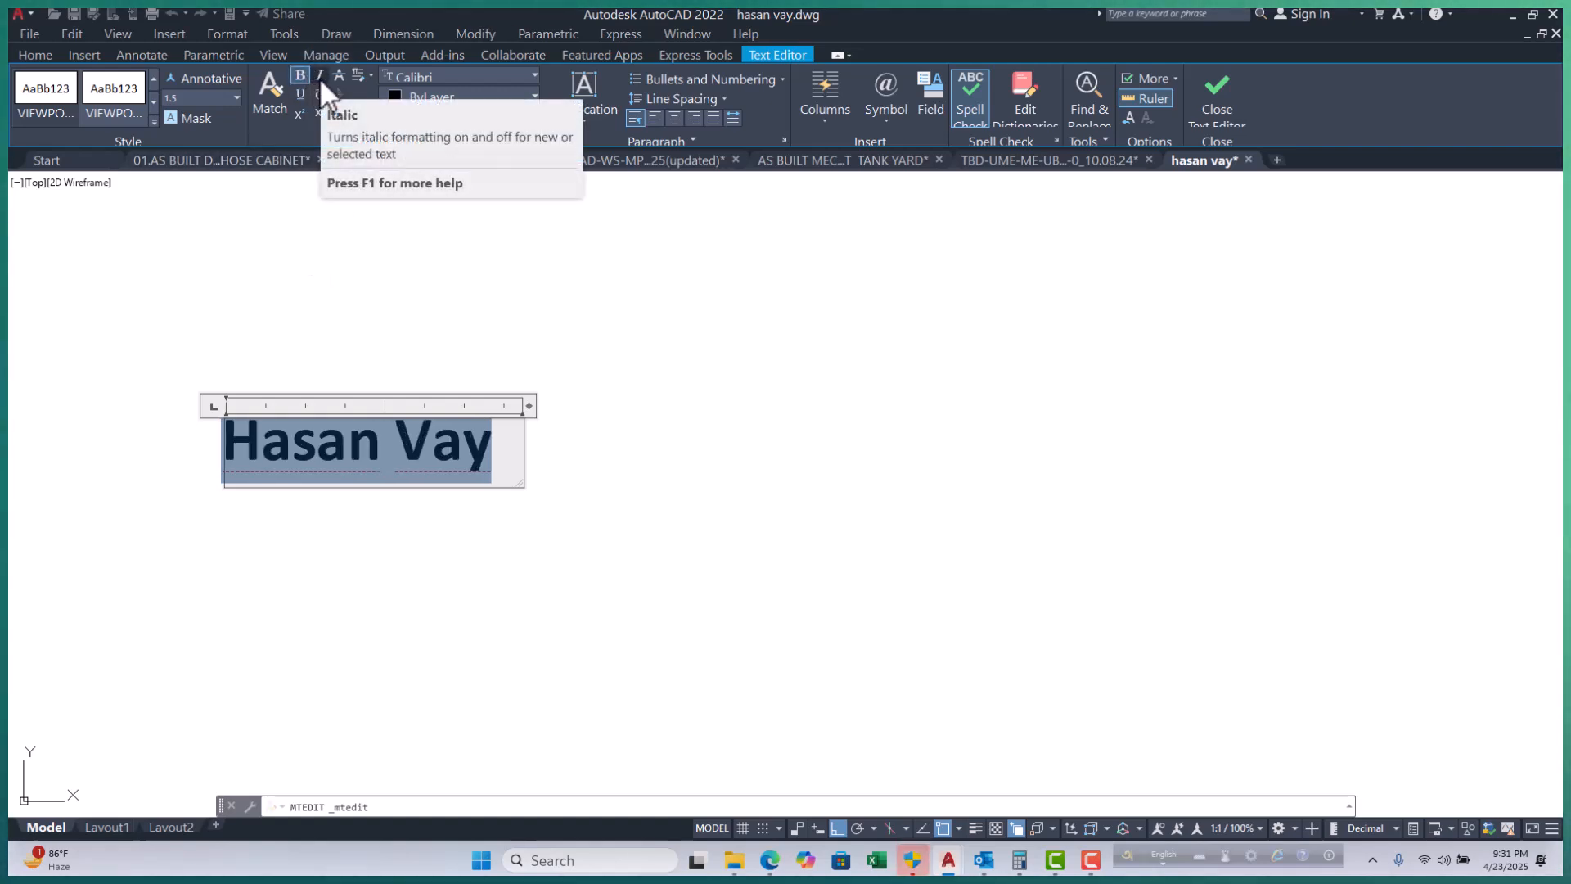
{"action": "left_click", "coordinate": [319, 76]}
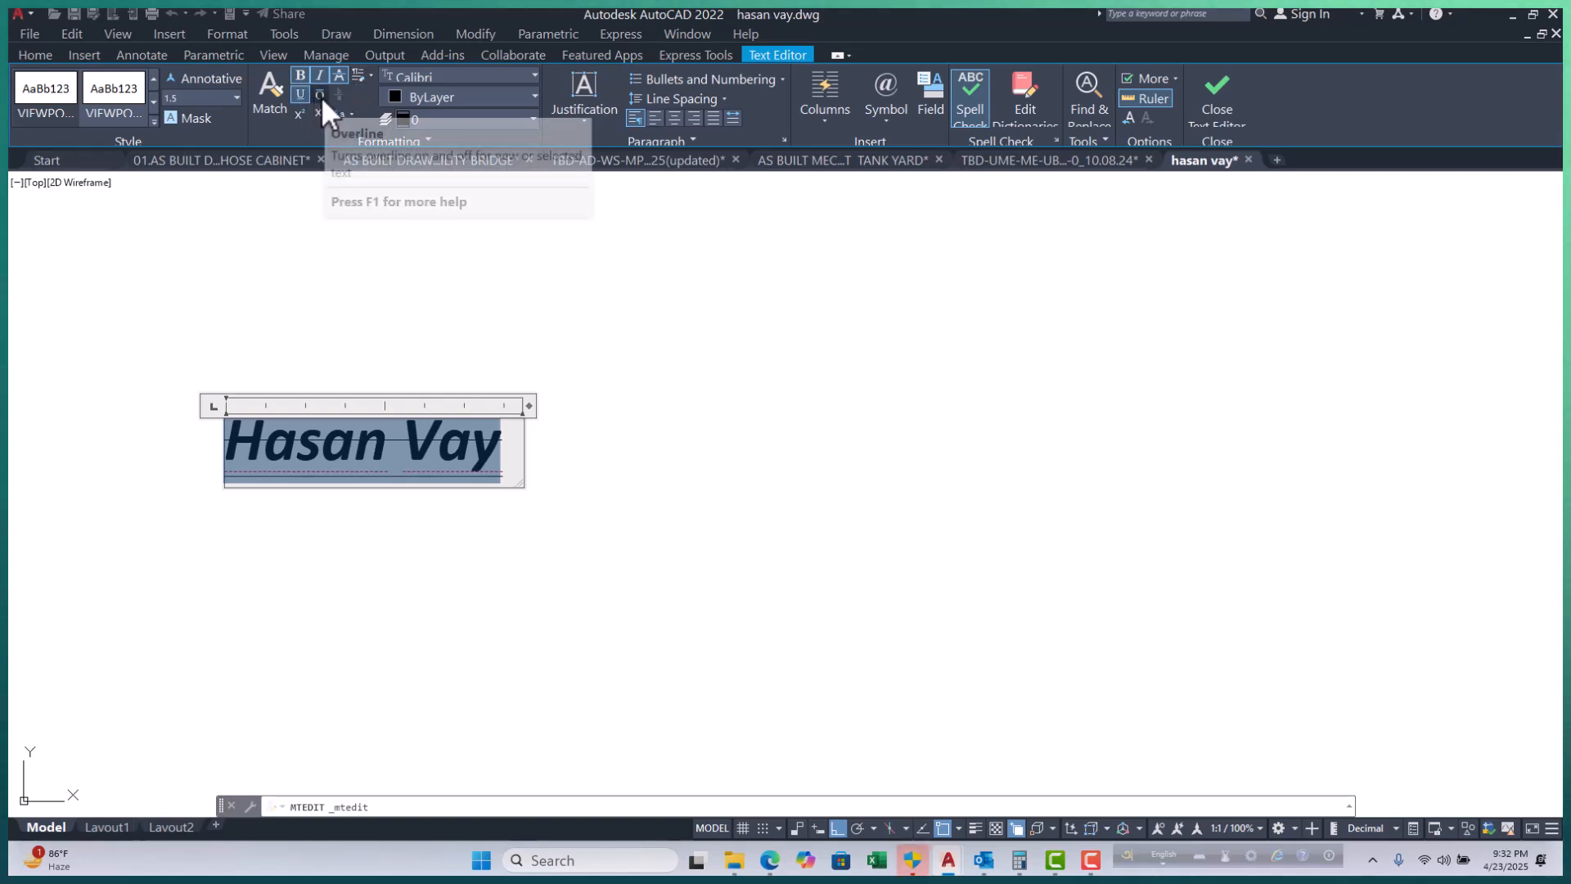
{"action": "left_click", "coordinate": [321, 96]}
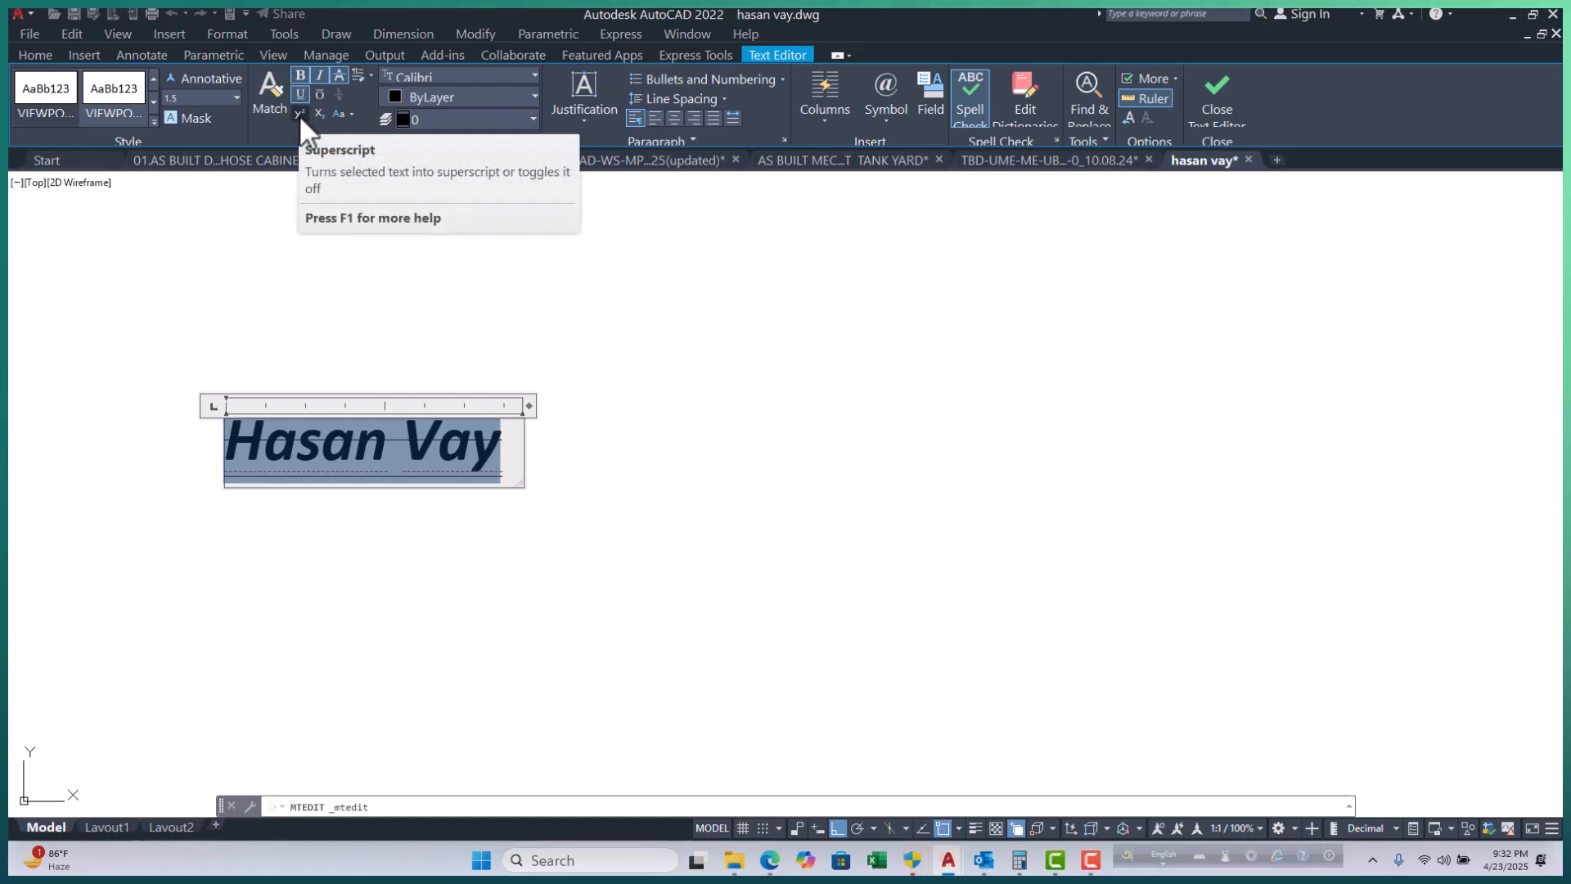
Try superscript and subscript on the first word's lowercase letters, then restore them to the normal baseline.
{"action": "left_click", "coordinate": [270, 444]}
{"action": "left_click_drag", "start_coordinate": [263, 446], "coordinate": [386, 460]}
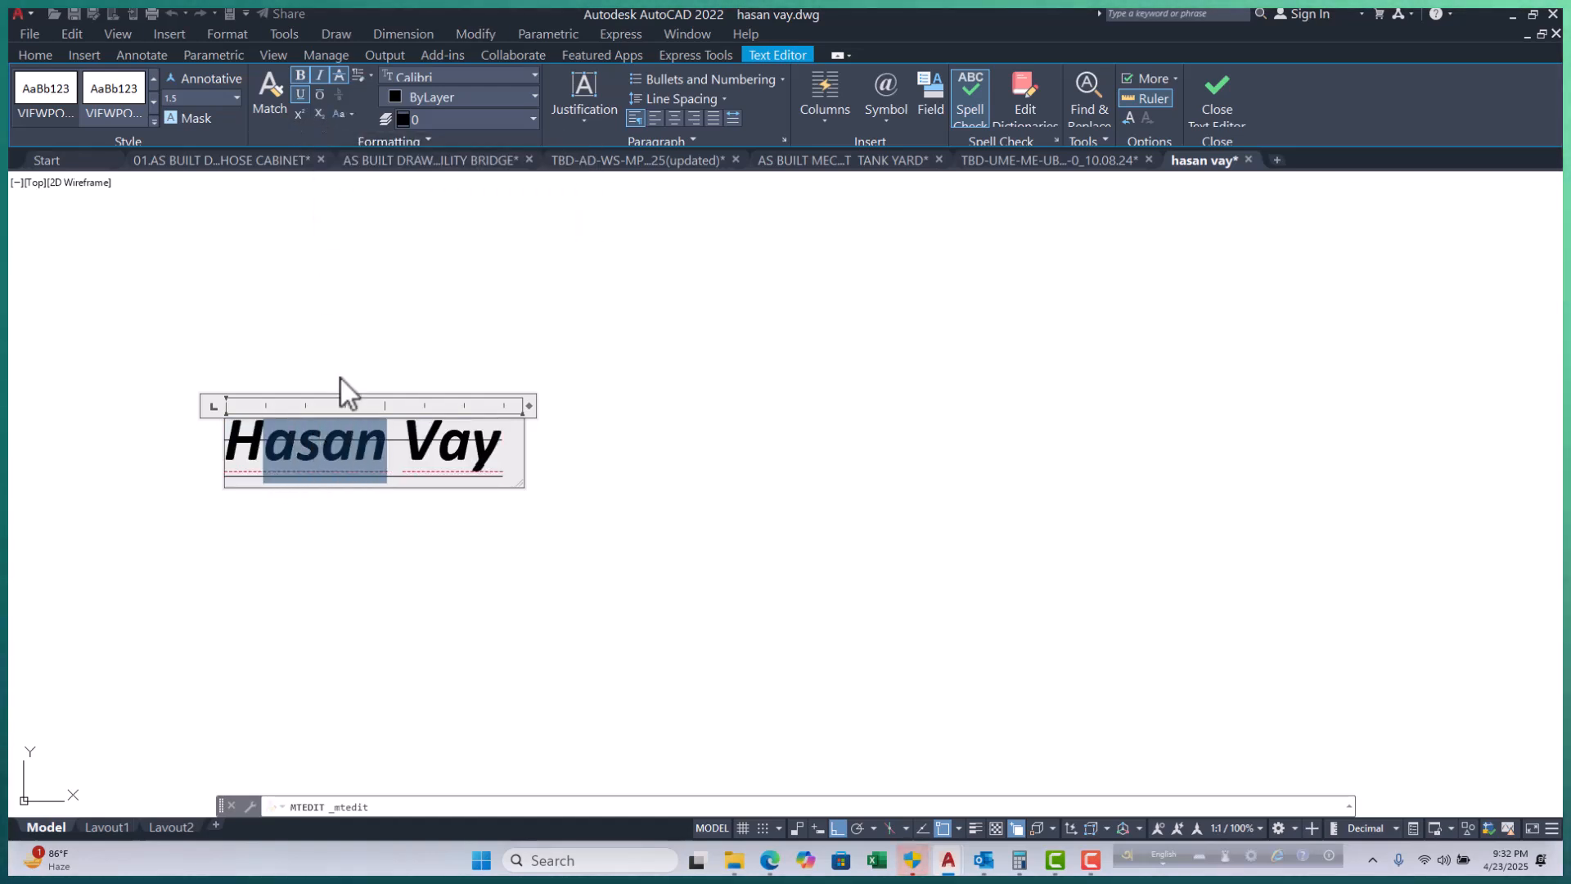
{"action": "left_click", "coordinate": [301, 113]}
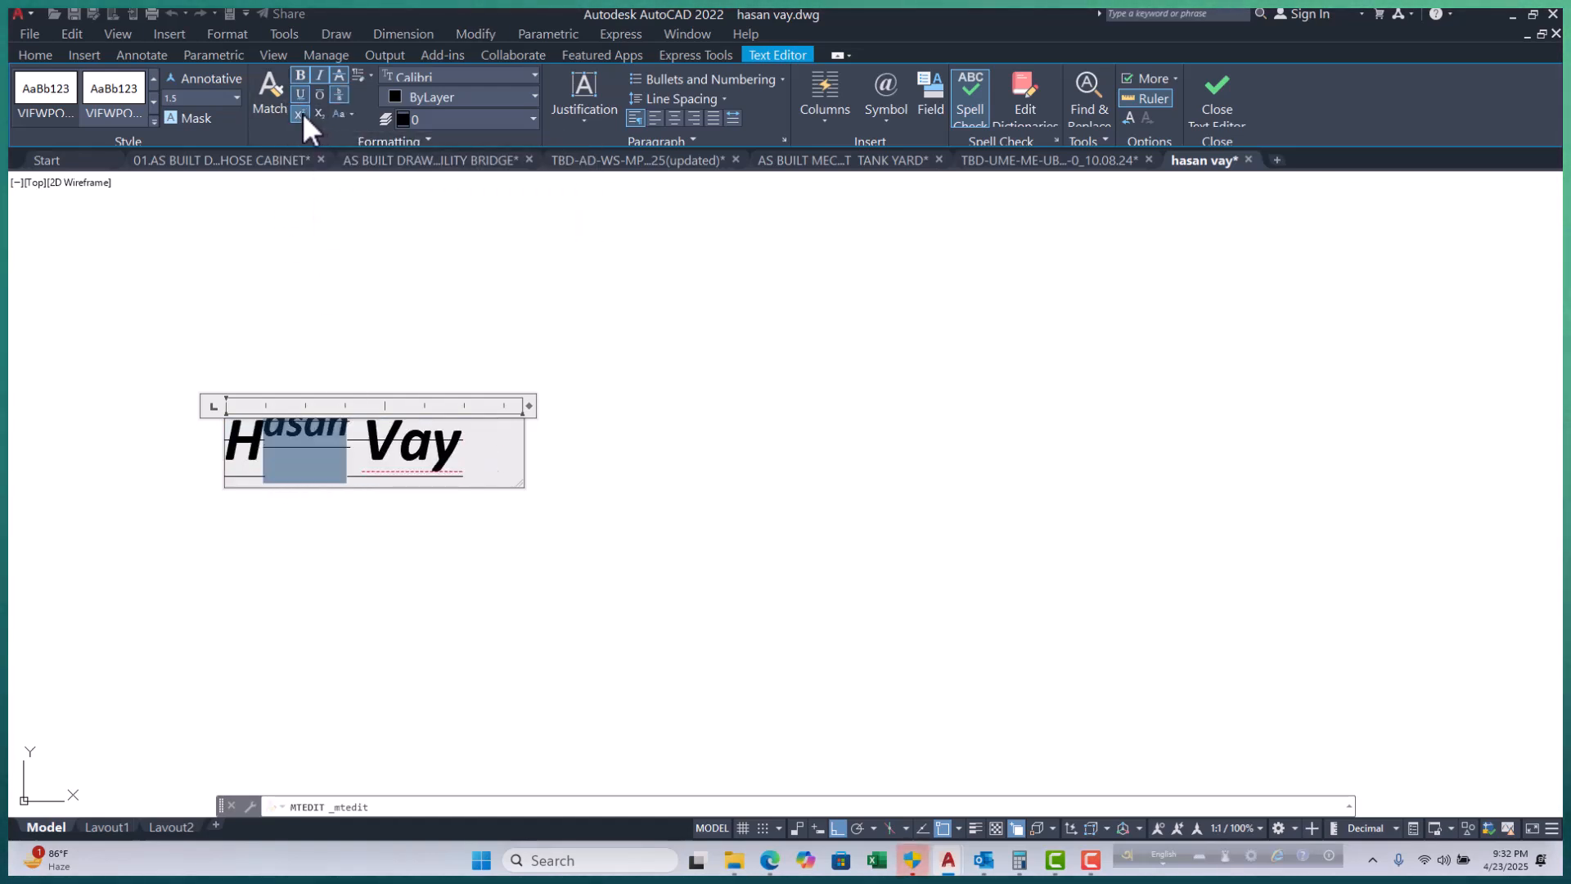
{"action": "left_click", "coordinate": [527, 541]}
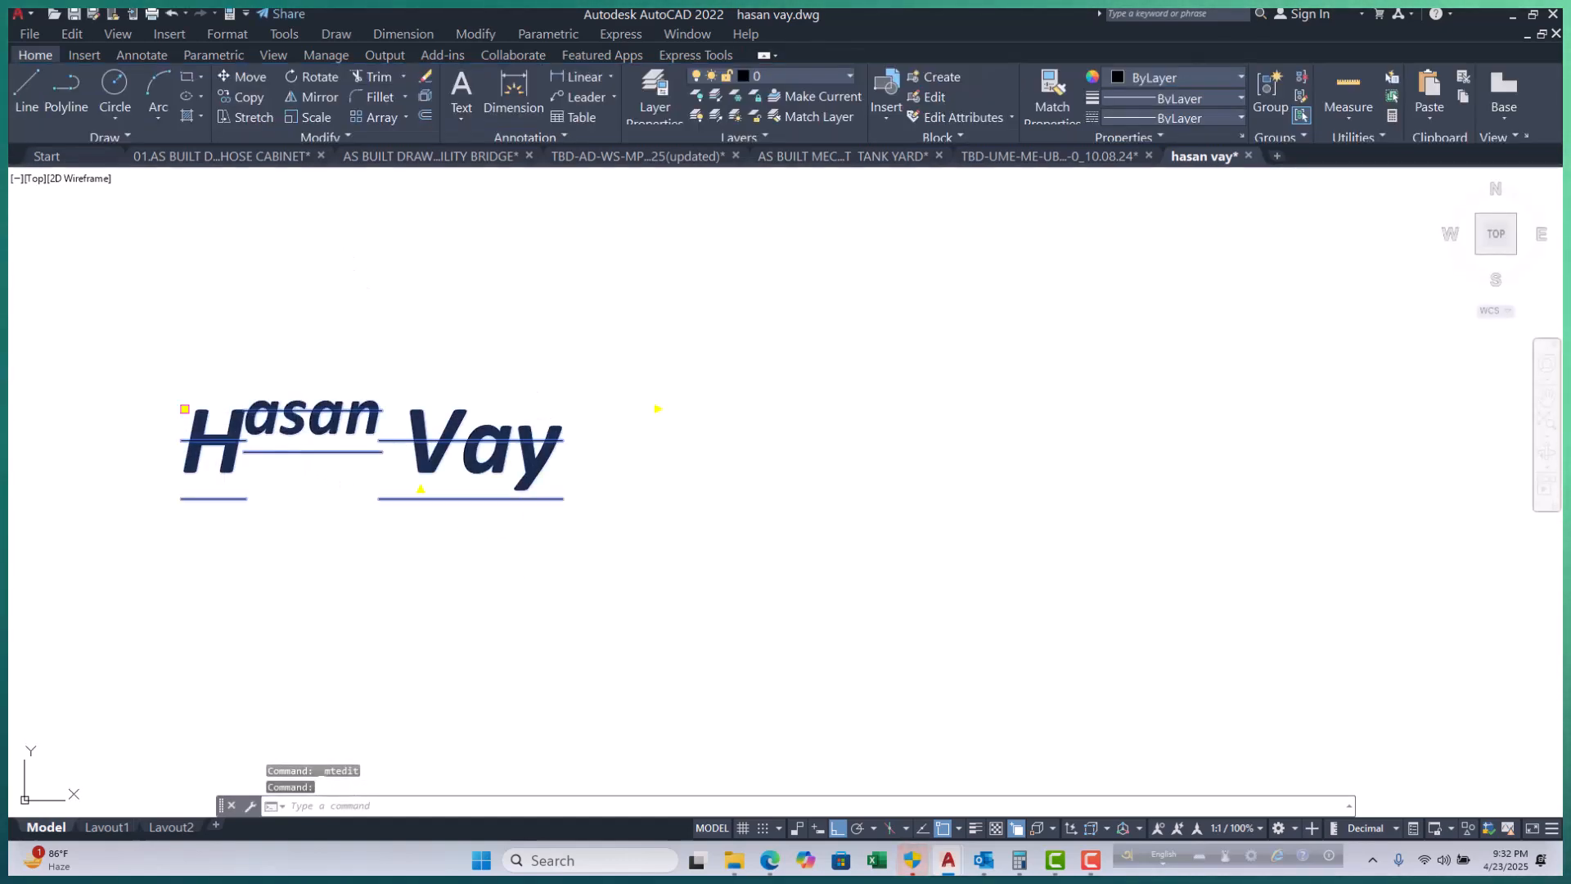
{"action": "double_click", "coordinate": [295, 446]}
{"action": "double_click", "coordinate": [296, 451]}
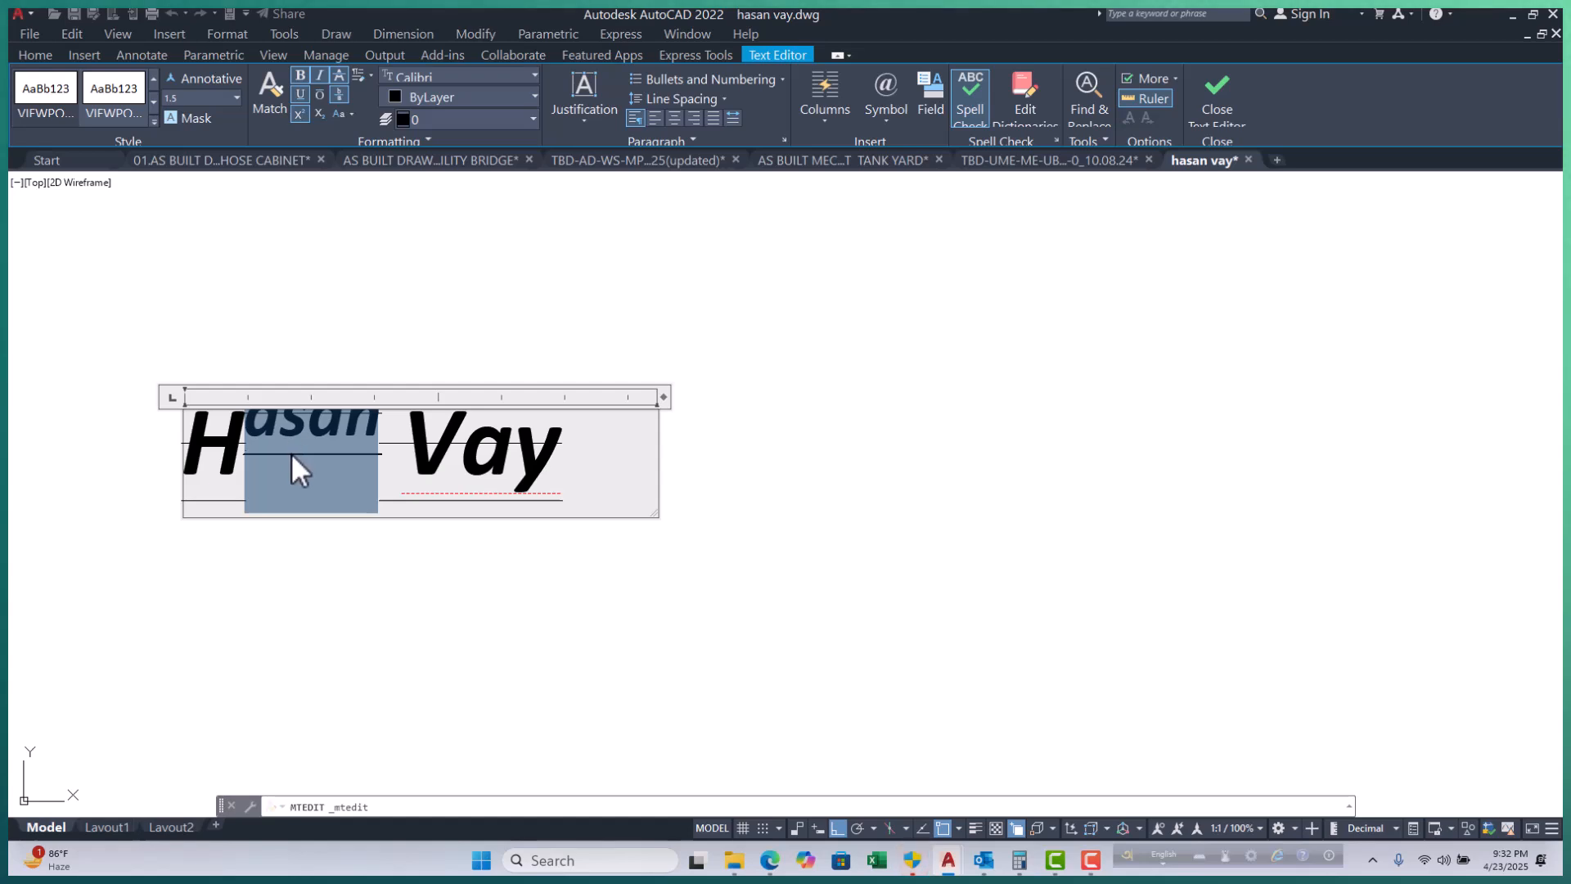
{"action": "left_click", "coordinate": [298, 114]}
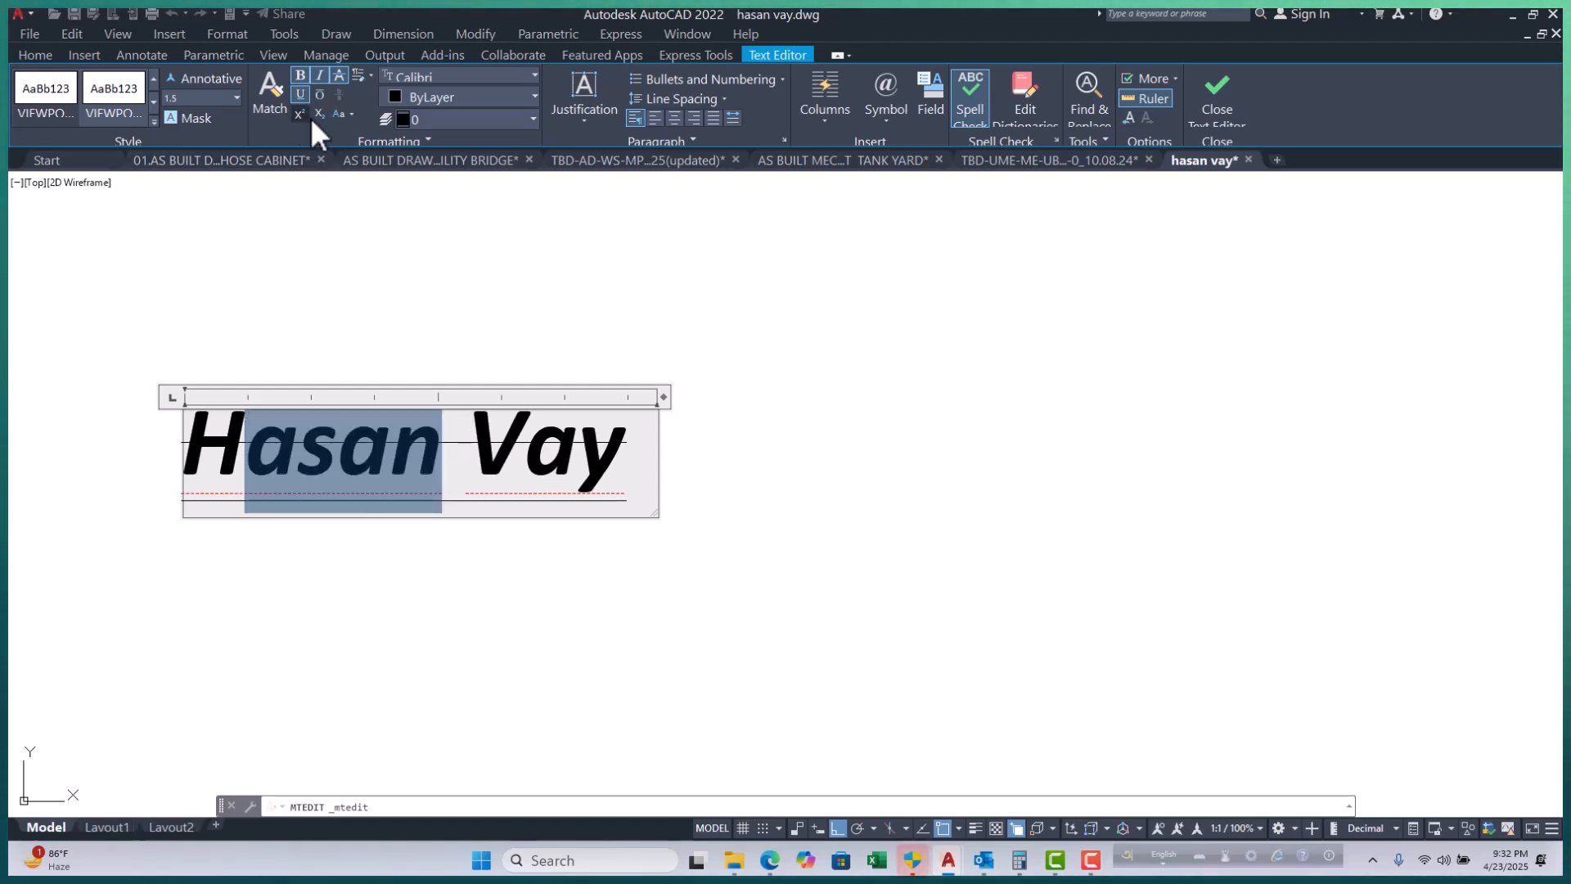
{"action": "left_click", "coordinate": [321, 120]}
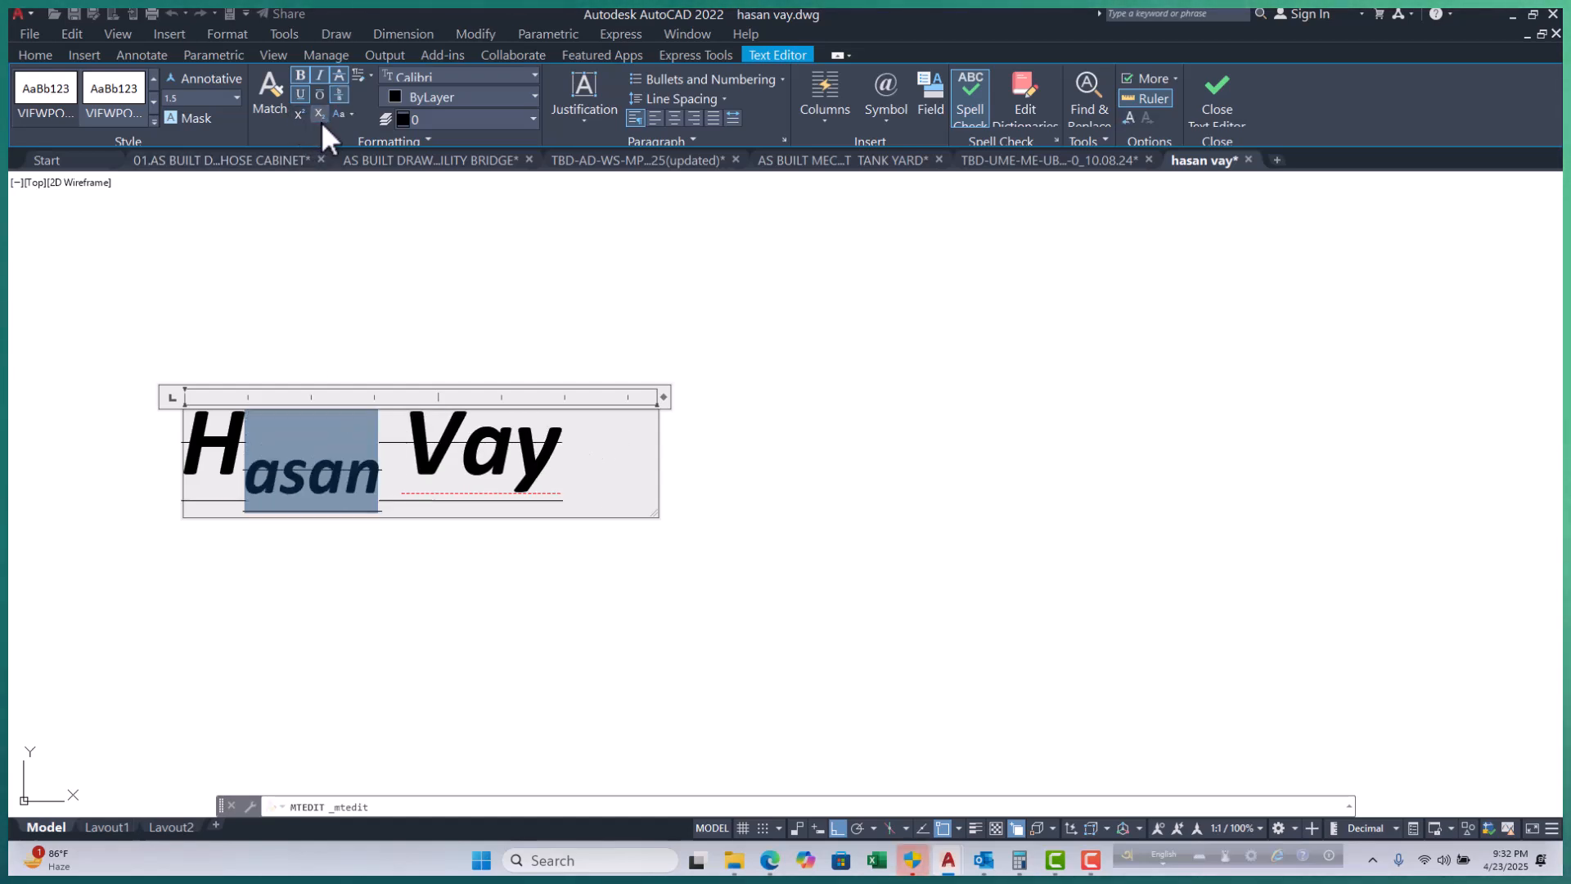
{"action": "left_click", "coordinate": [321, 120]}
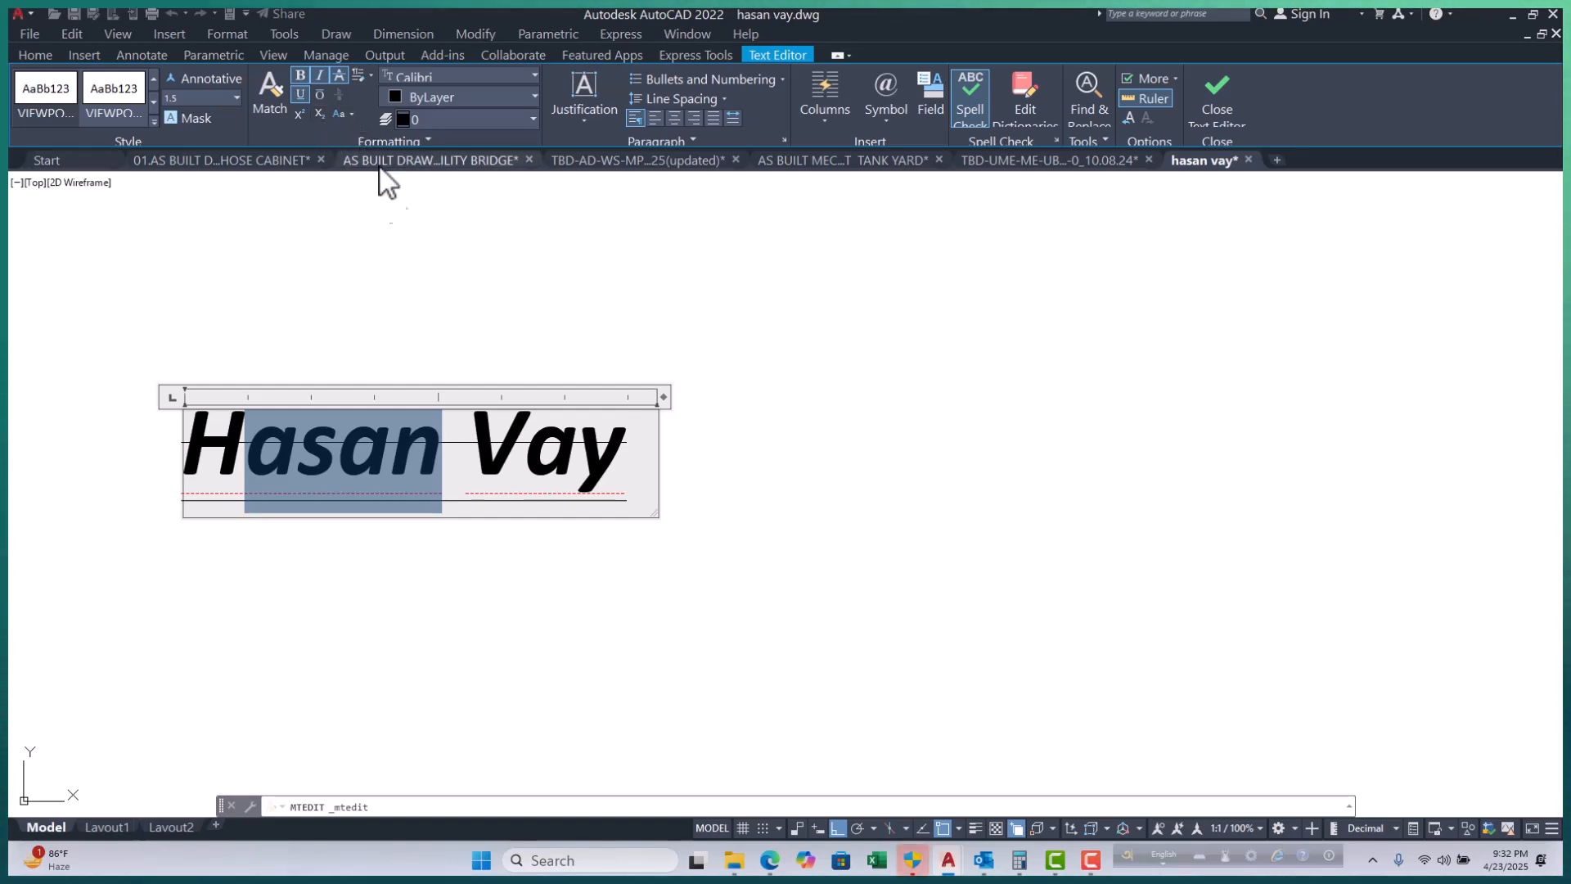
{"action": "left_click", "coordinate": [632, 460]}
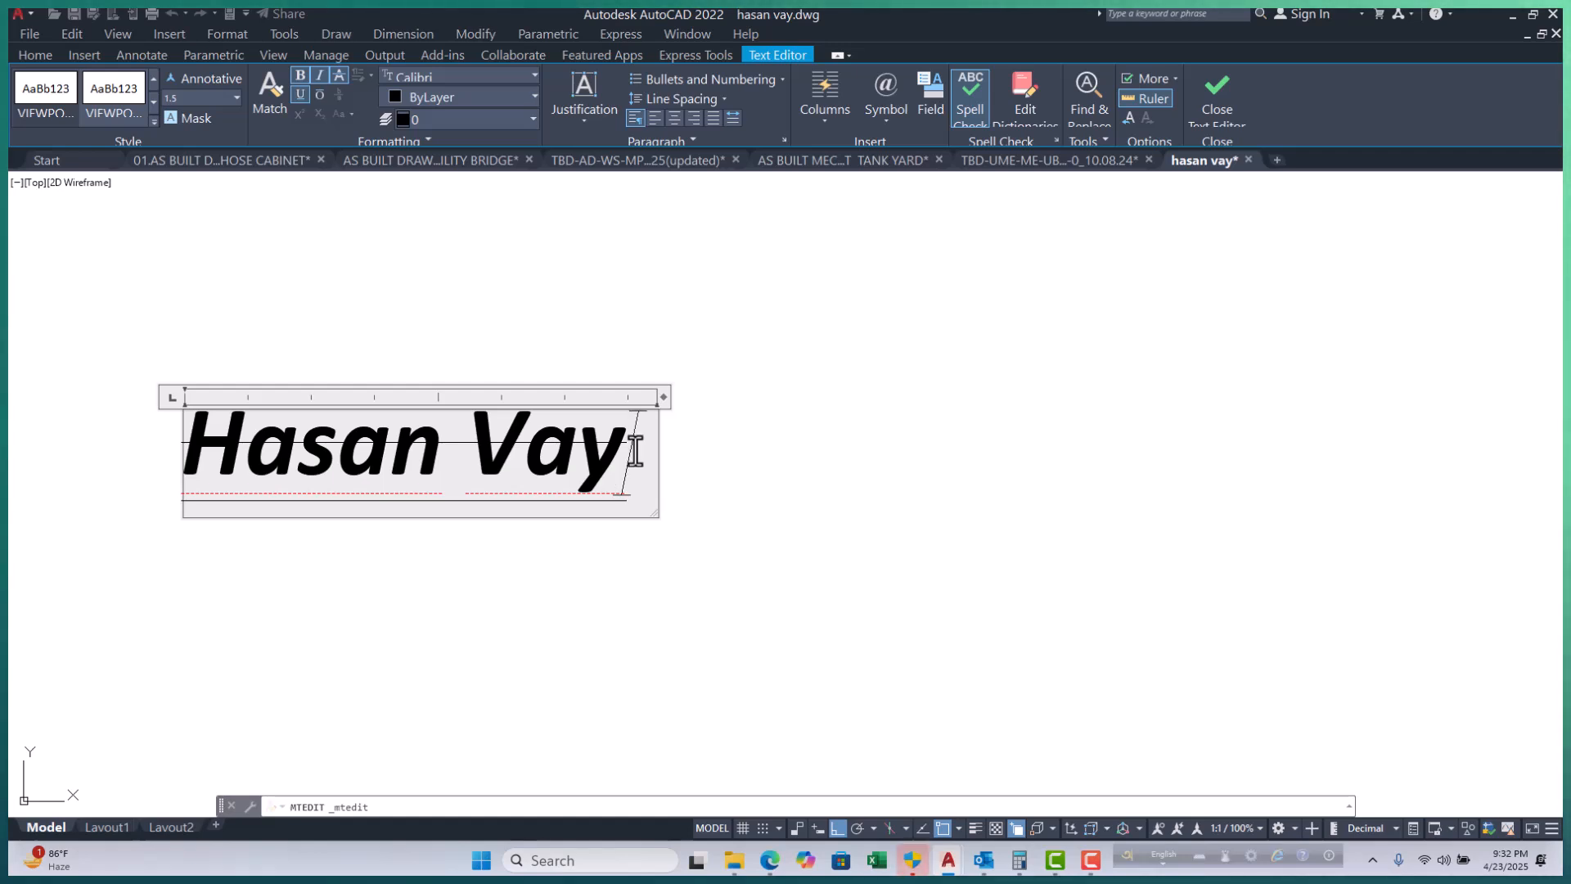
Add the word 'sa' on a second label line and set it in Candara Light.
{"action": "type", "text": "sa"}
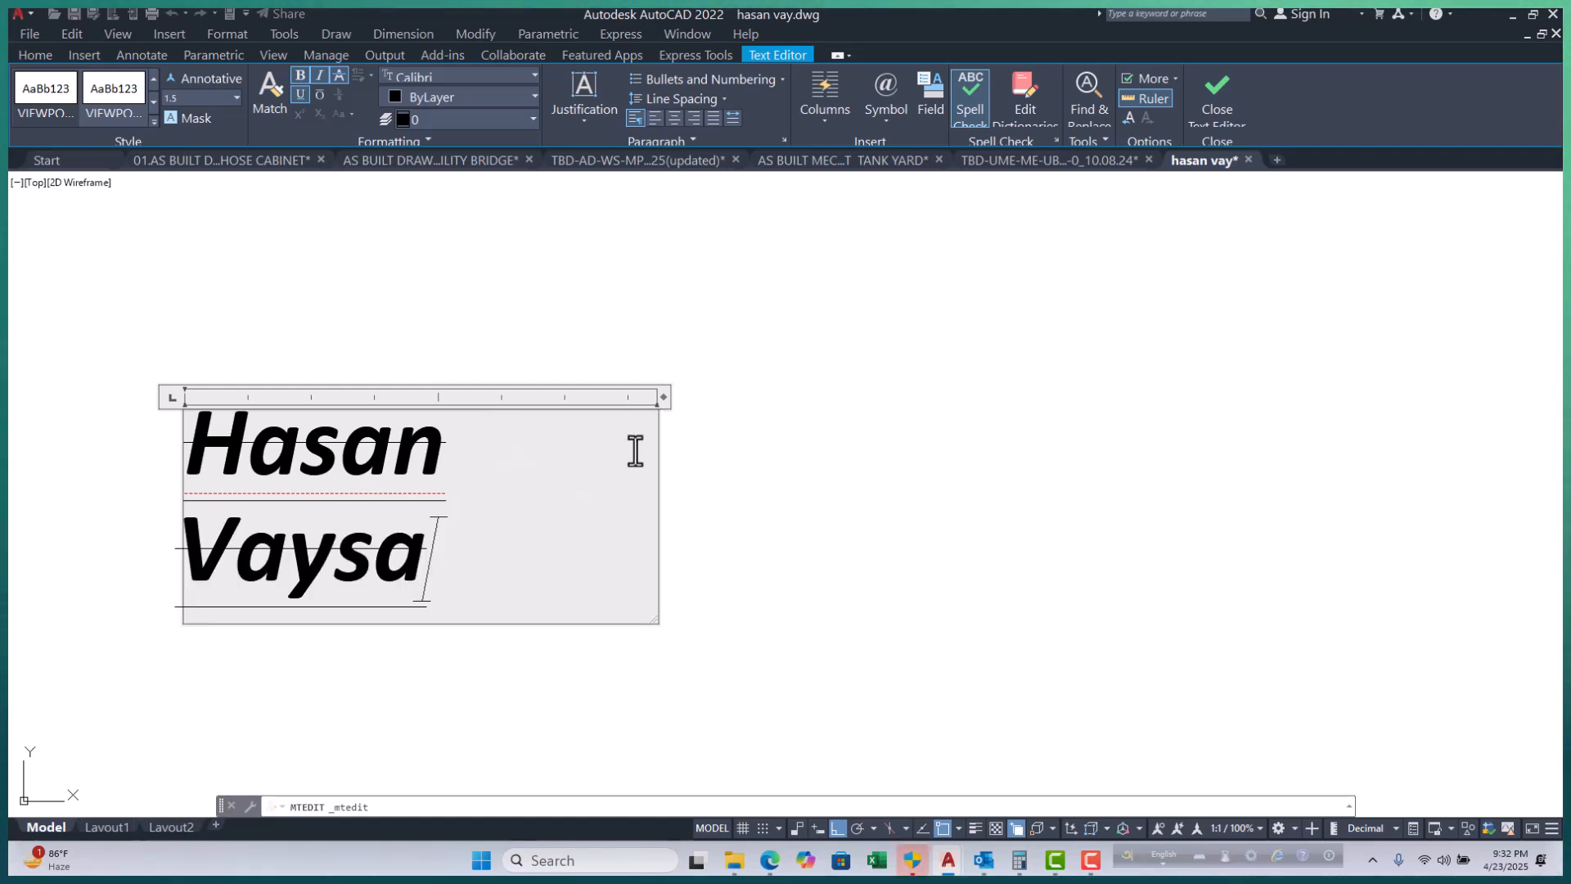
{"action": "left_click", "coordinate": [330, 556]}
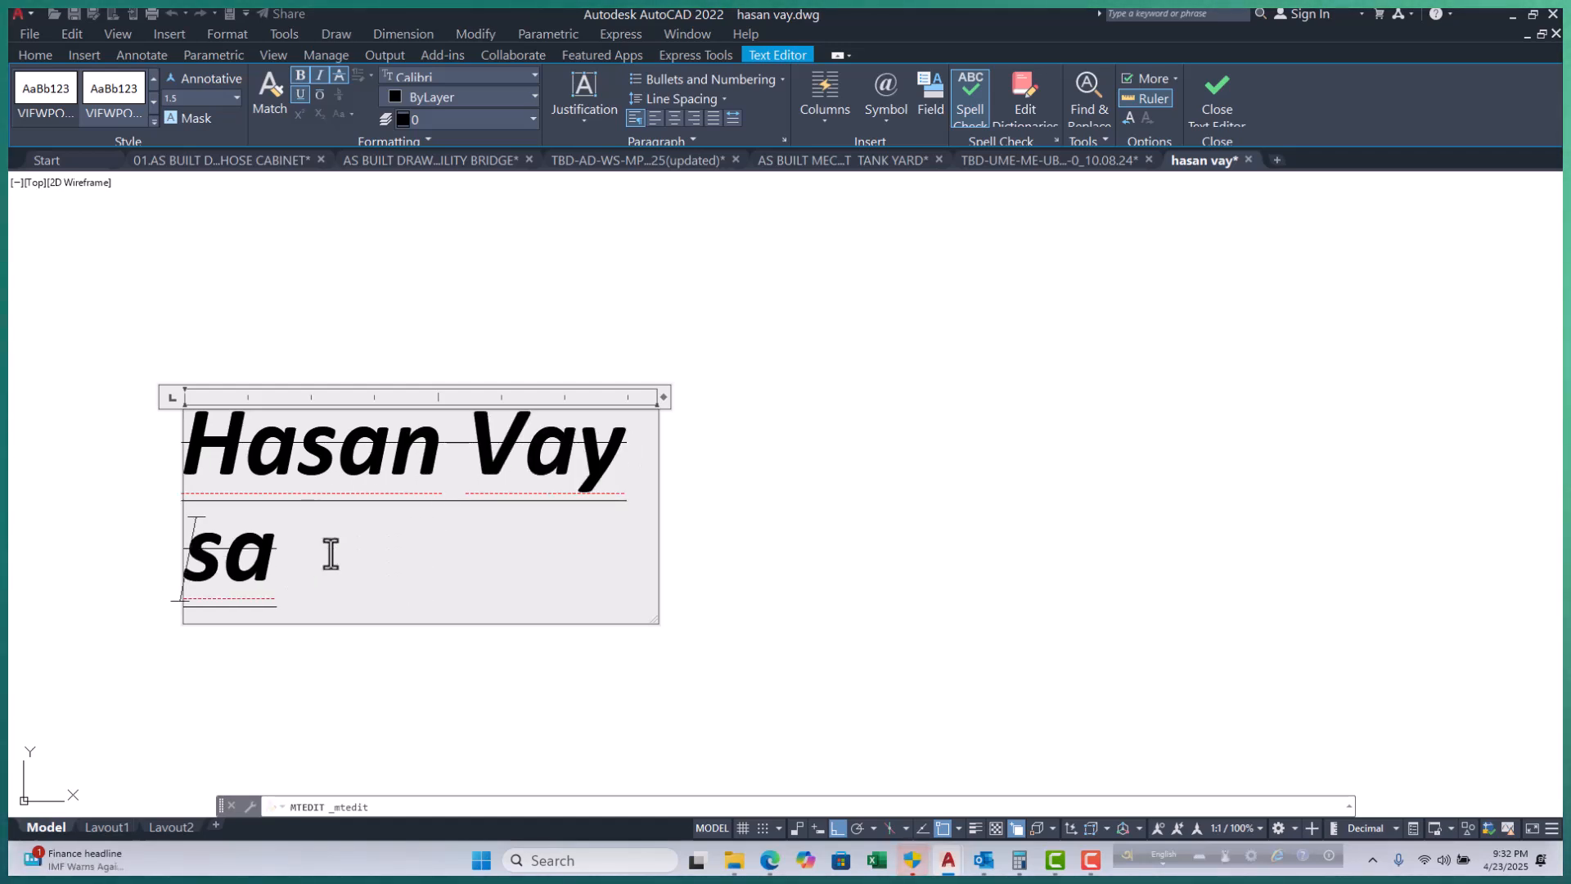
{"action": "left_click_drag", "start_coordinate": [325, 554], "coordinate": [180, 558]}
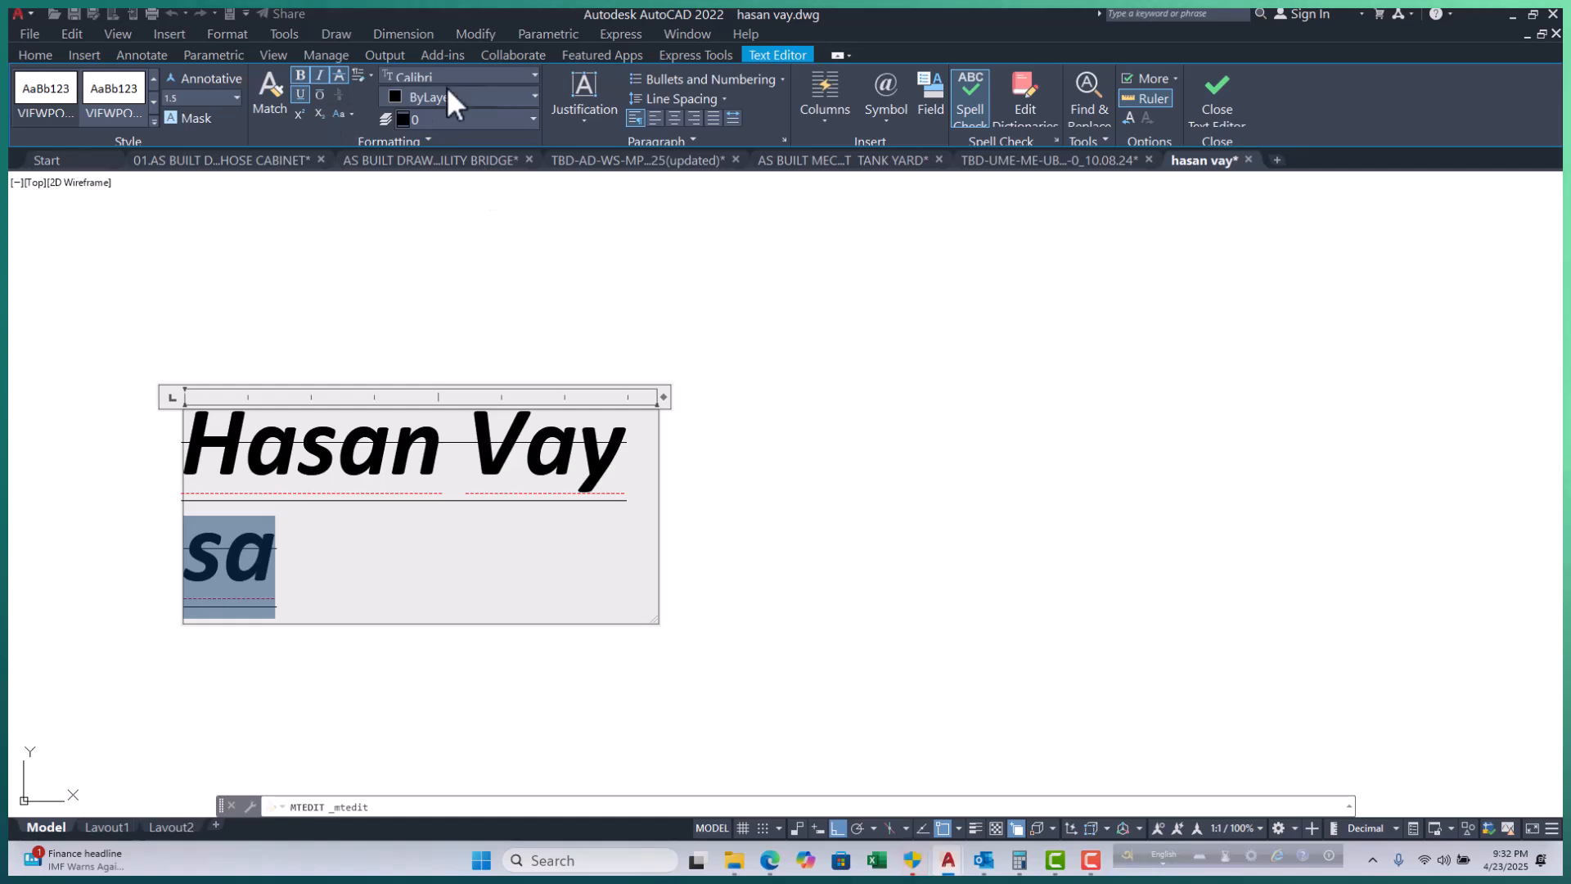
{"action": "left_click", "coordinate": [492, 72]}
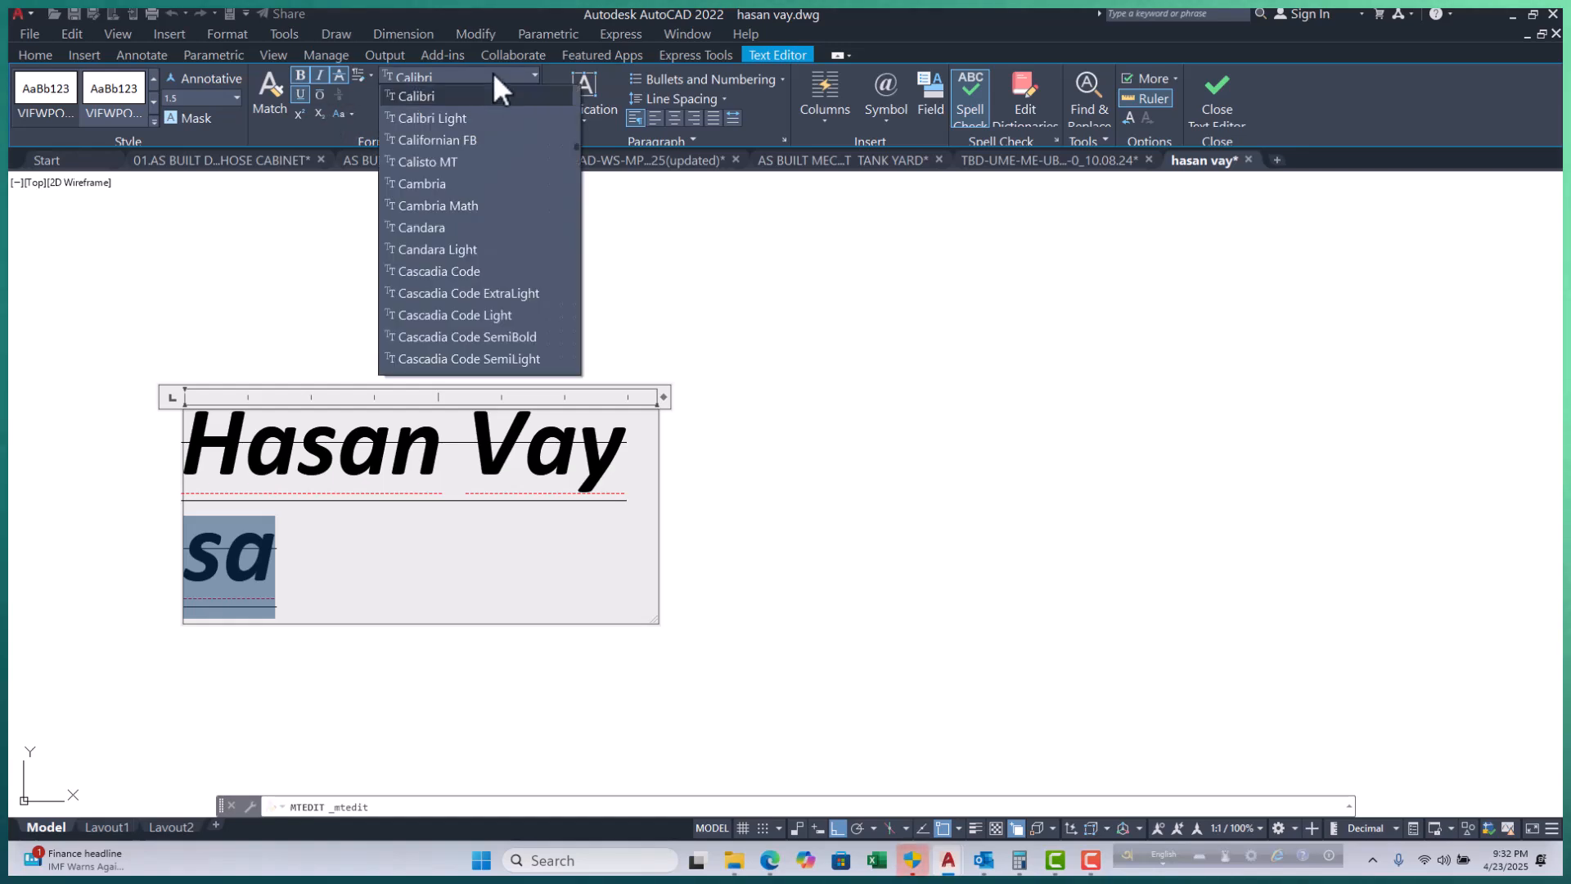
{"action": "left_click", "coordinate": [449, 248]}
{"action": "left_click", "coordinate": [456, 547]}
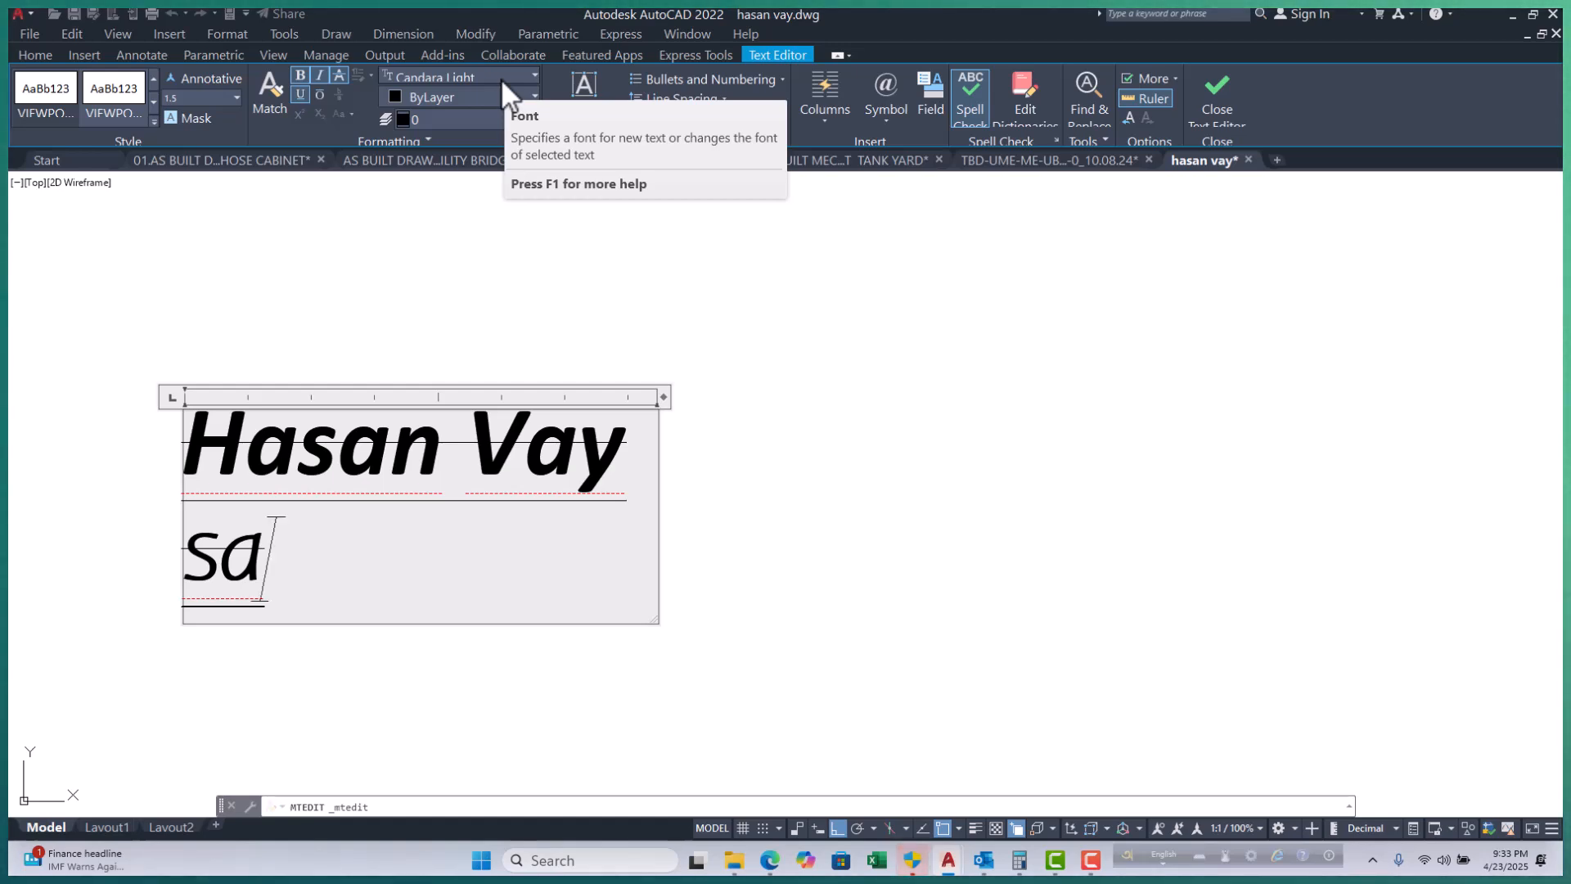
Compare the fonts of the two label lines by selecting each in turn.
{"action": "left_click_drag", "start_coordinate": [277, 560], "coordinate": [147, 555]}
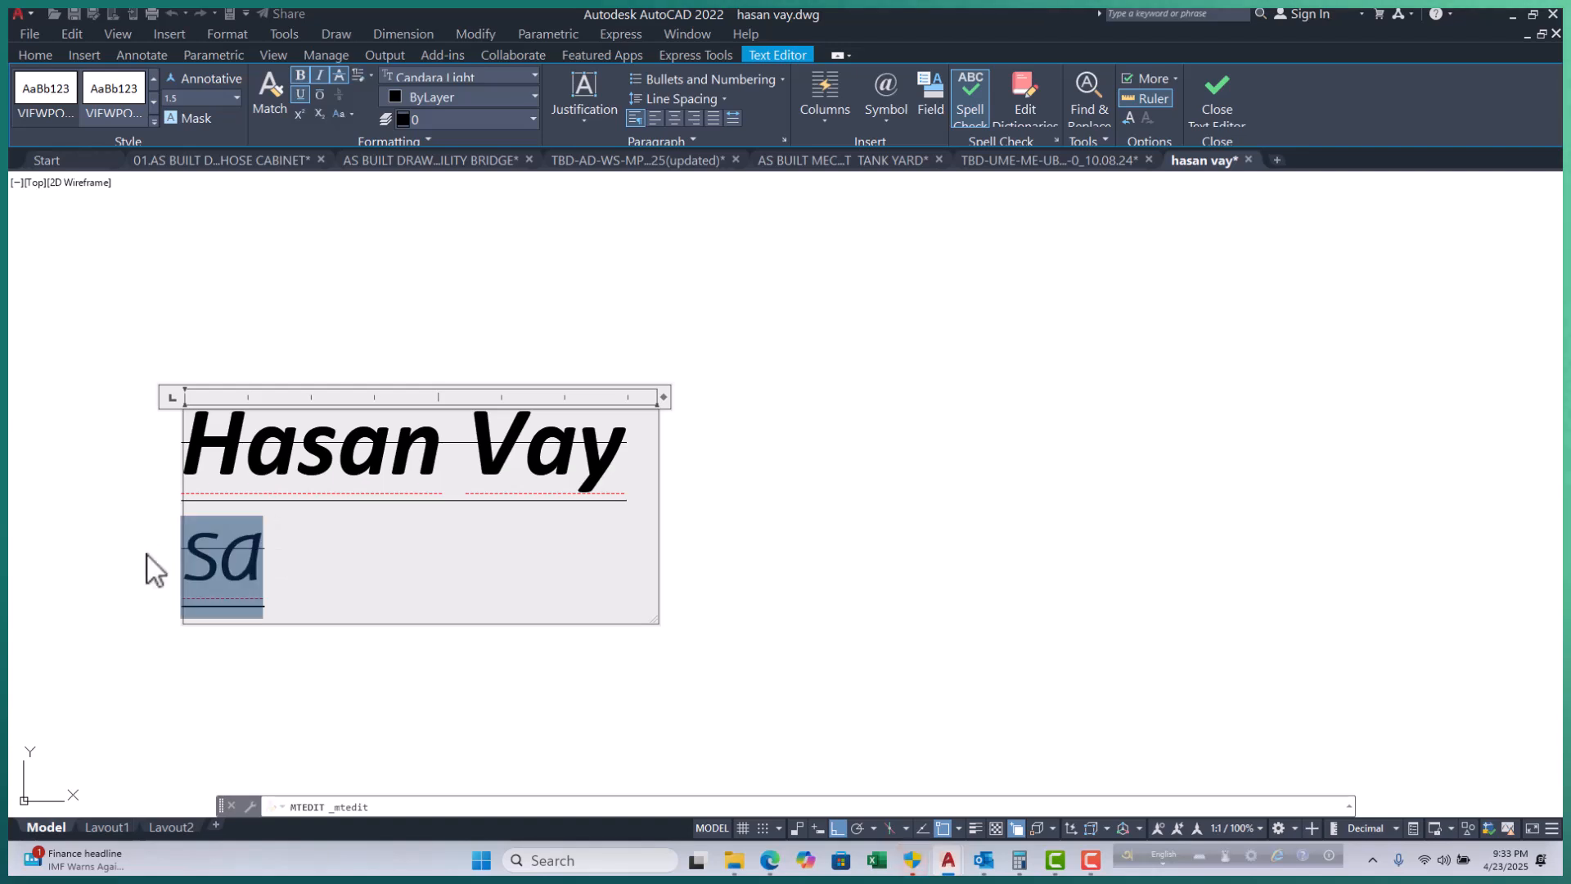
{"action": "left_click_drag", "start_coordinate": [624, 462], "coordinate": [175, 449]}
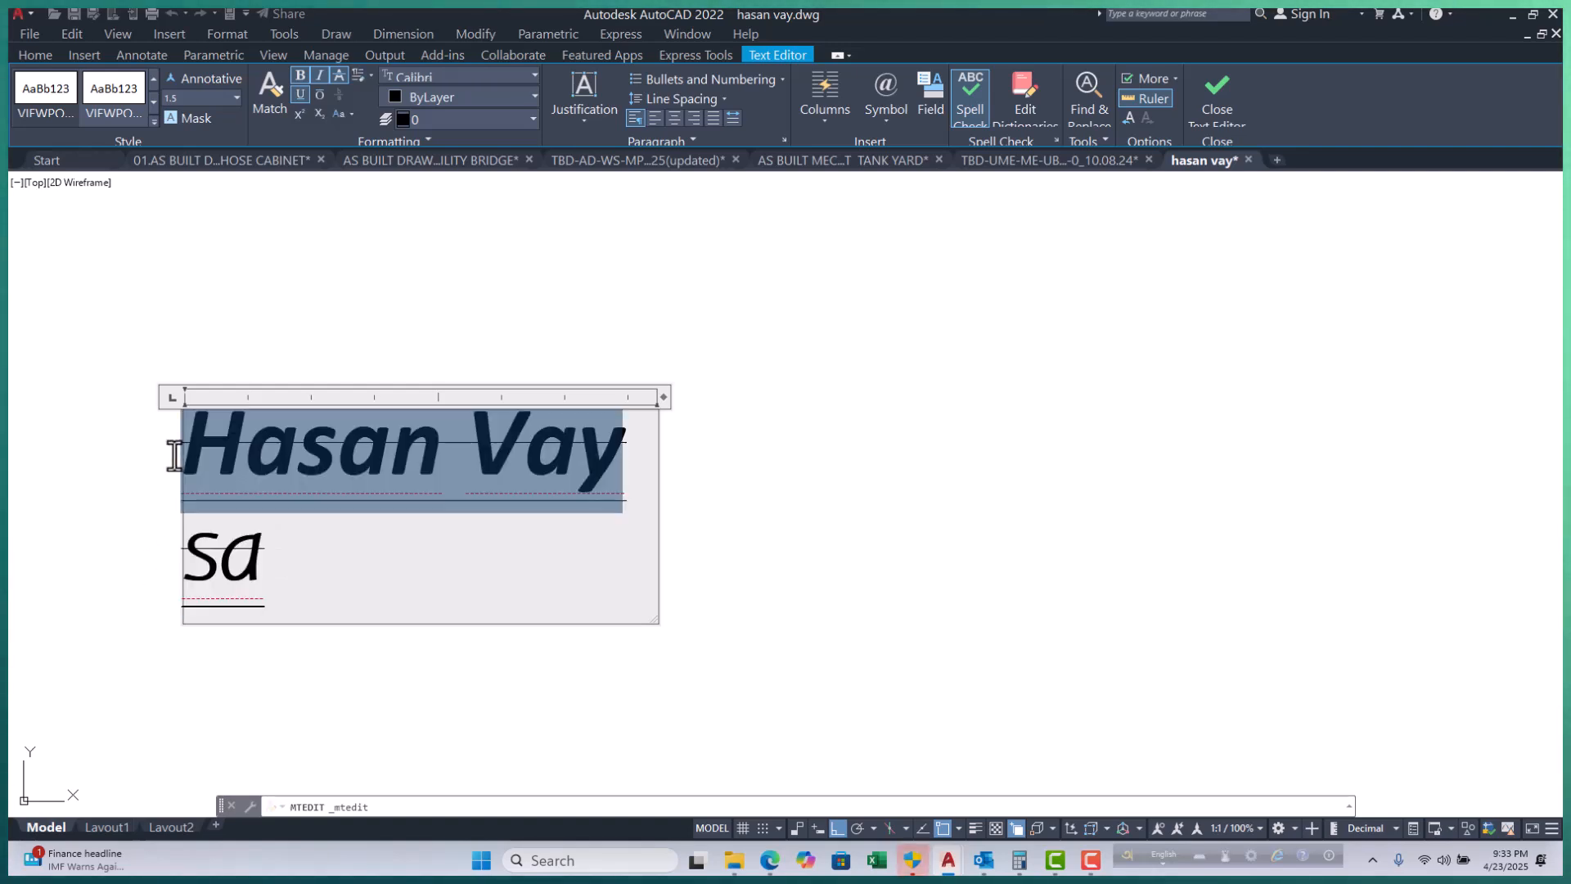
{"action": "left_click", "coordinate": [322, 582]}
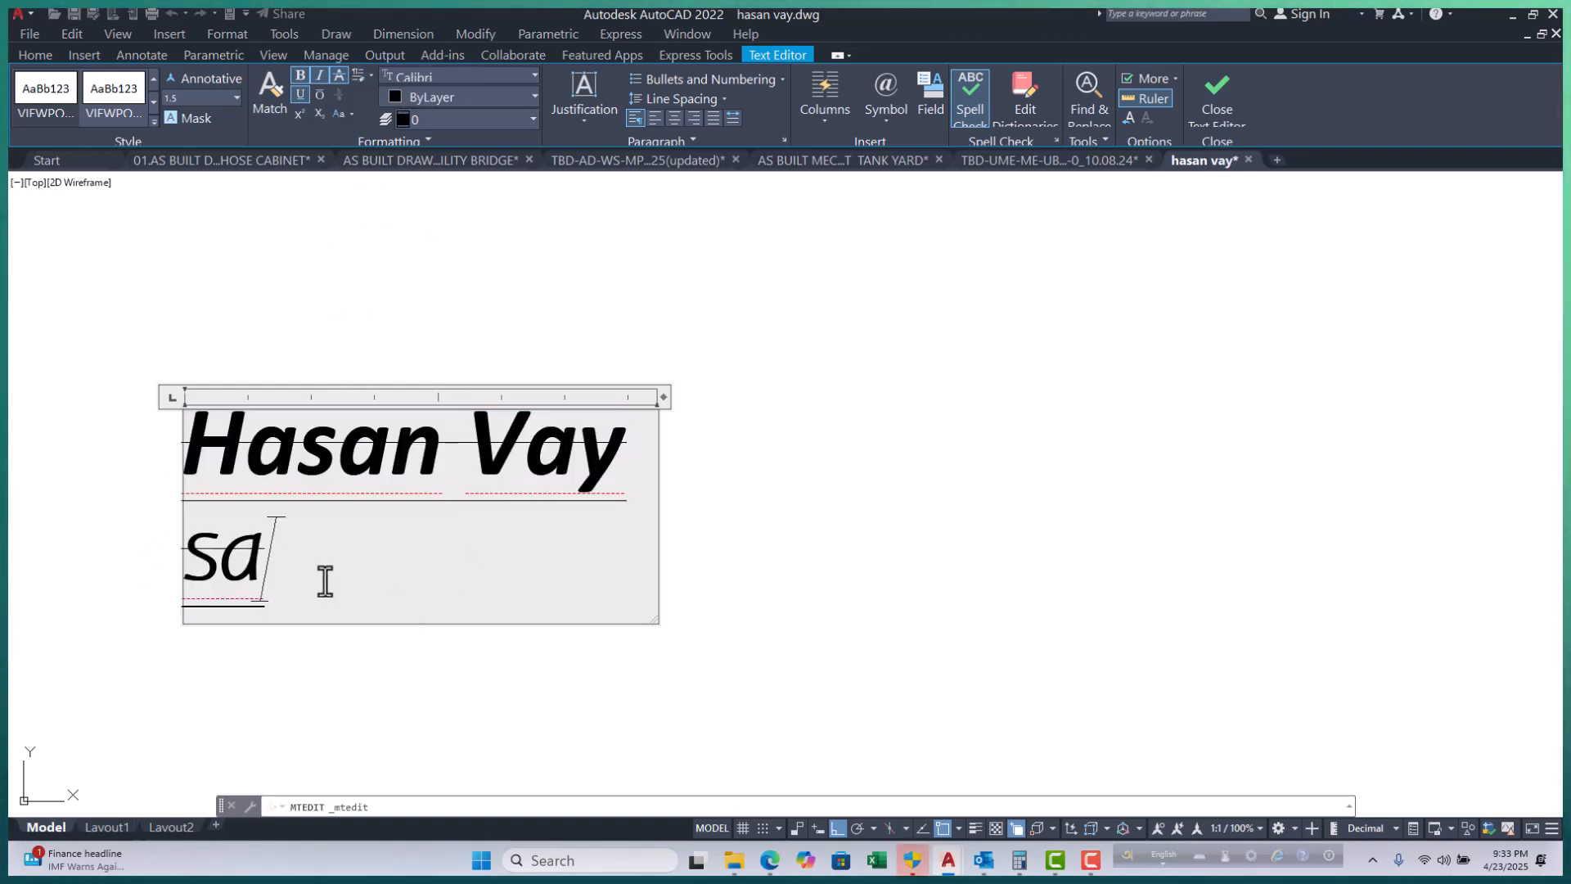
{"action": "left_click_drag", "start_coordinate": [267, 551], "coordinate": [128, 573]}
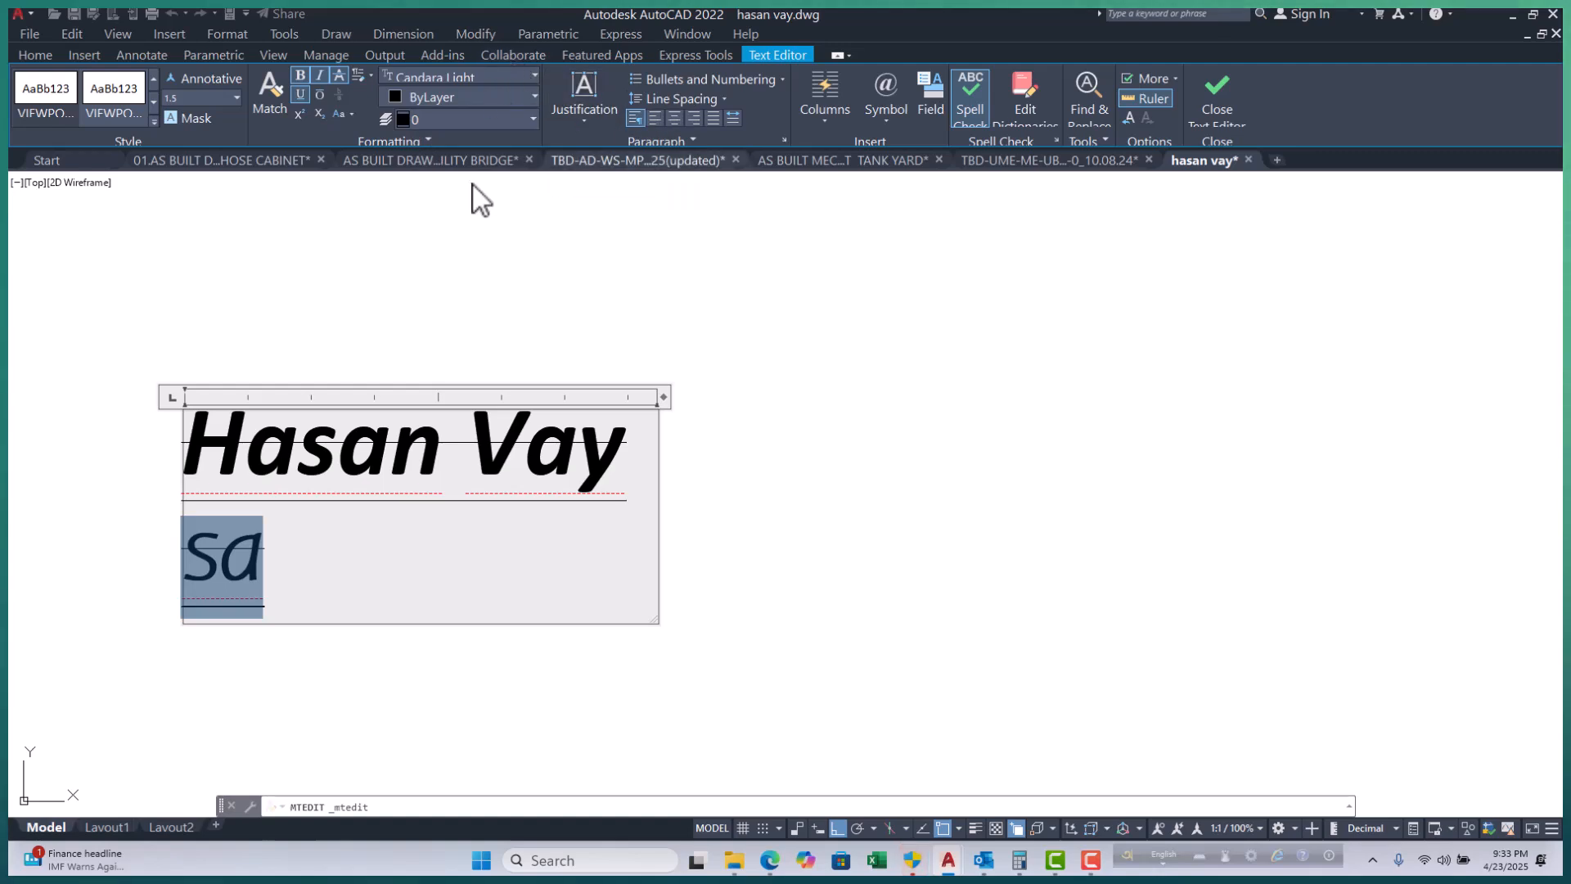
{"action": "left_click", "coordinate": [288, 562]}
{"action": "left_click_drag", "start_coordinate": [645, 466], "coordinate": [262, 504]}
{"action": "left_click", "coordinate": [309, 565]}
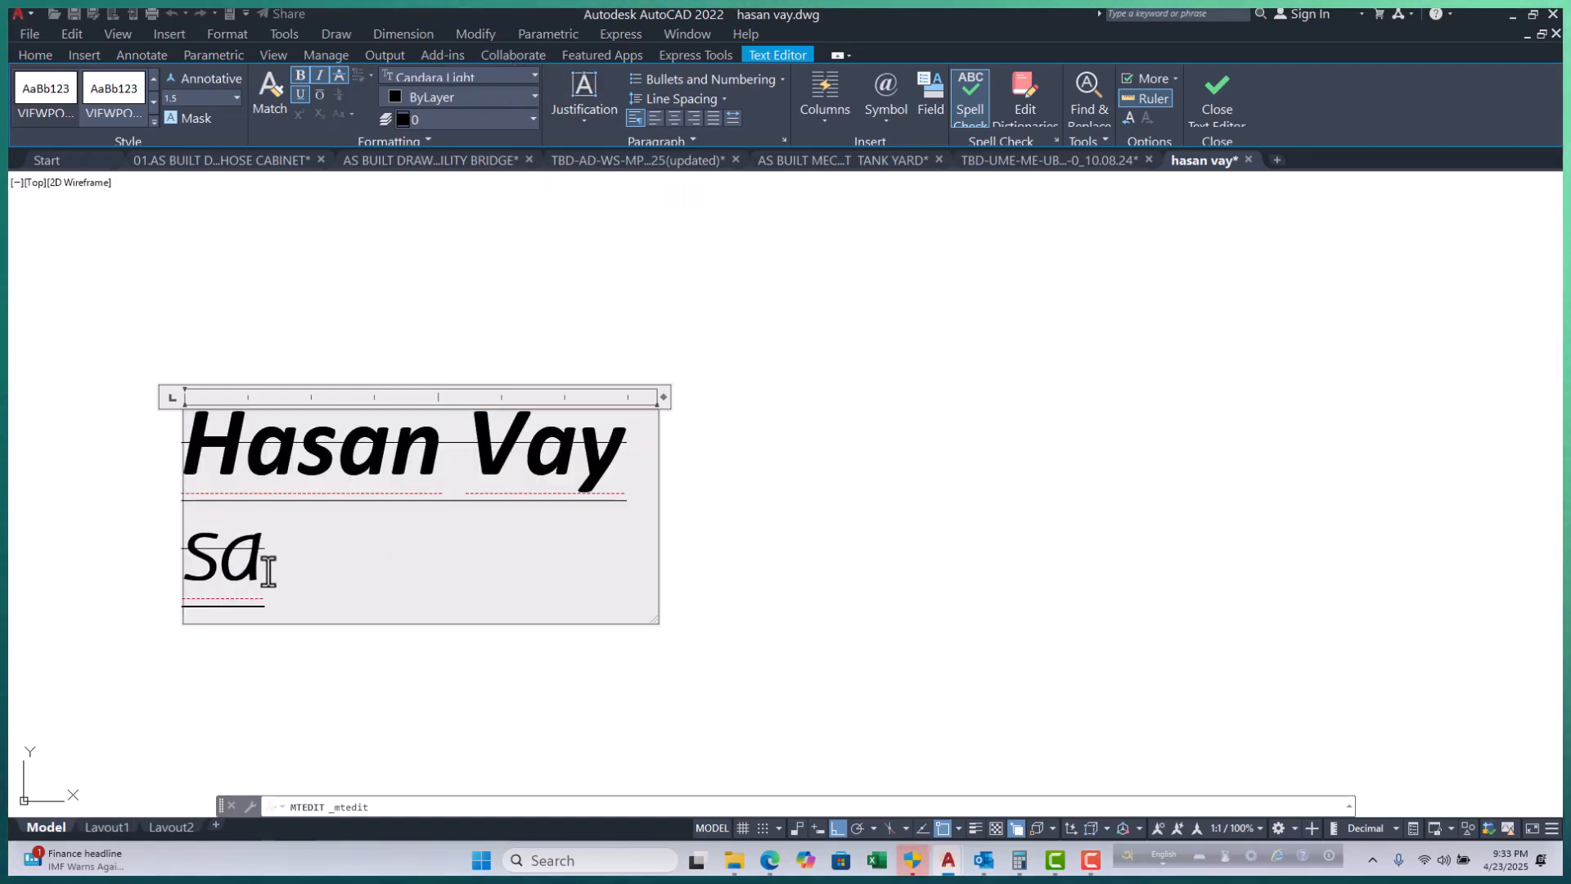
{"action": "left_click_drag", "start_coordinate": [267, 567], "coordinate": [126, 568]}
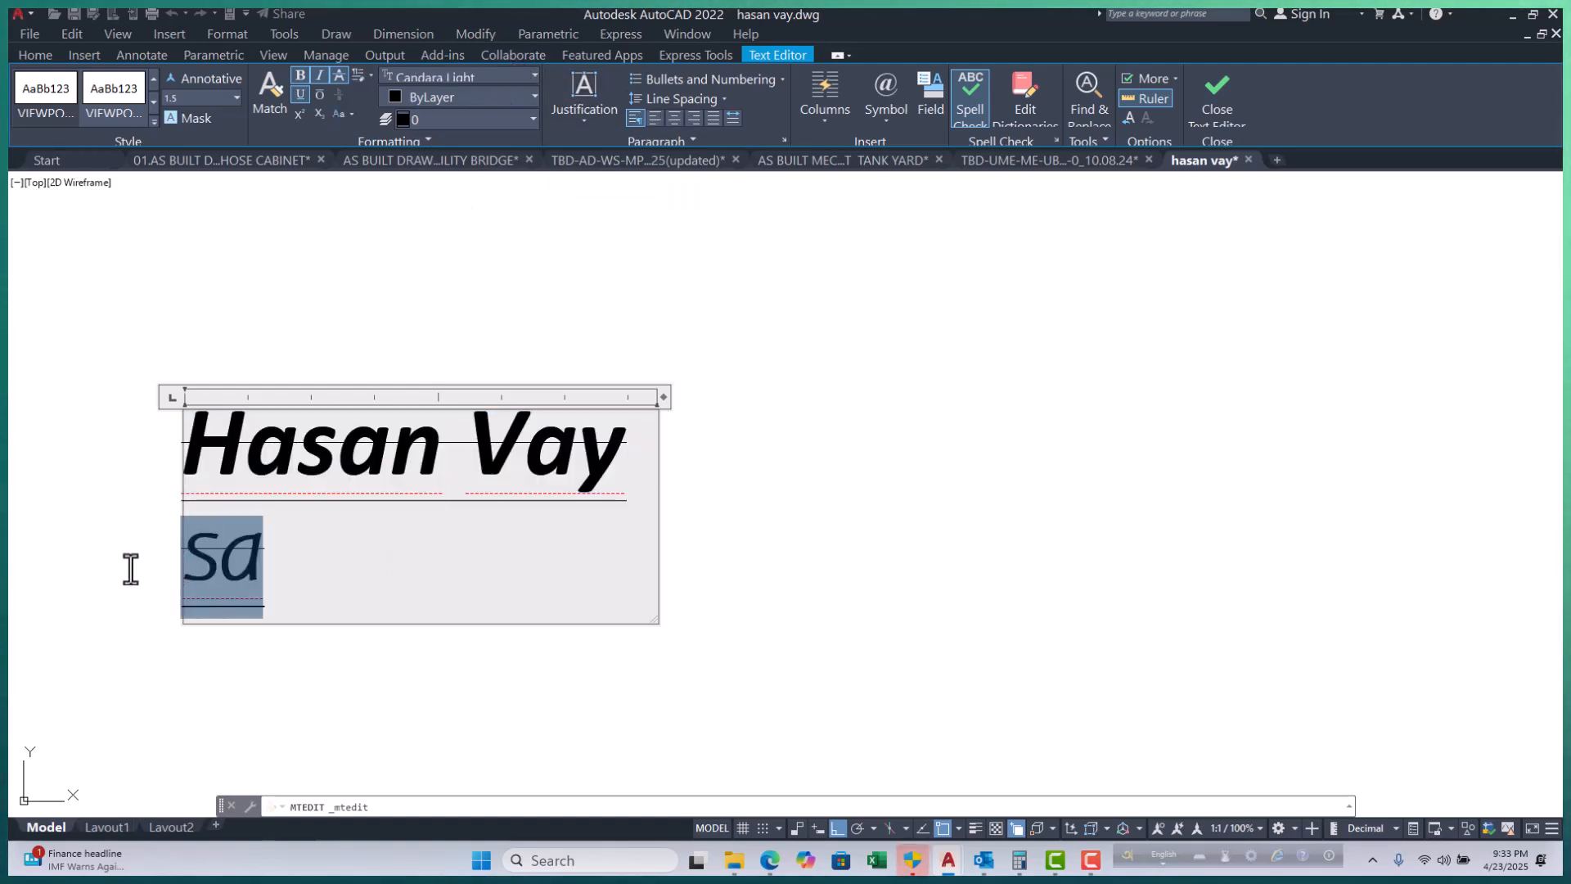
Match the first line's formatting to the Candara Light 'sa', then select all the label text.
{"action": "left_click", "coordinate": [271, 103]}
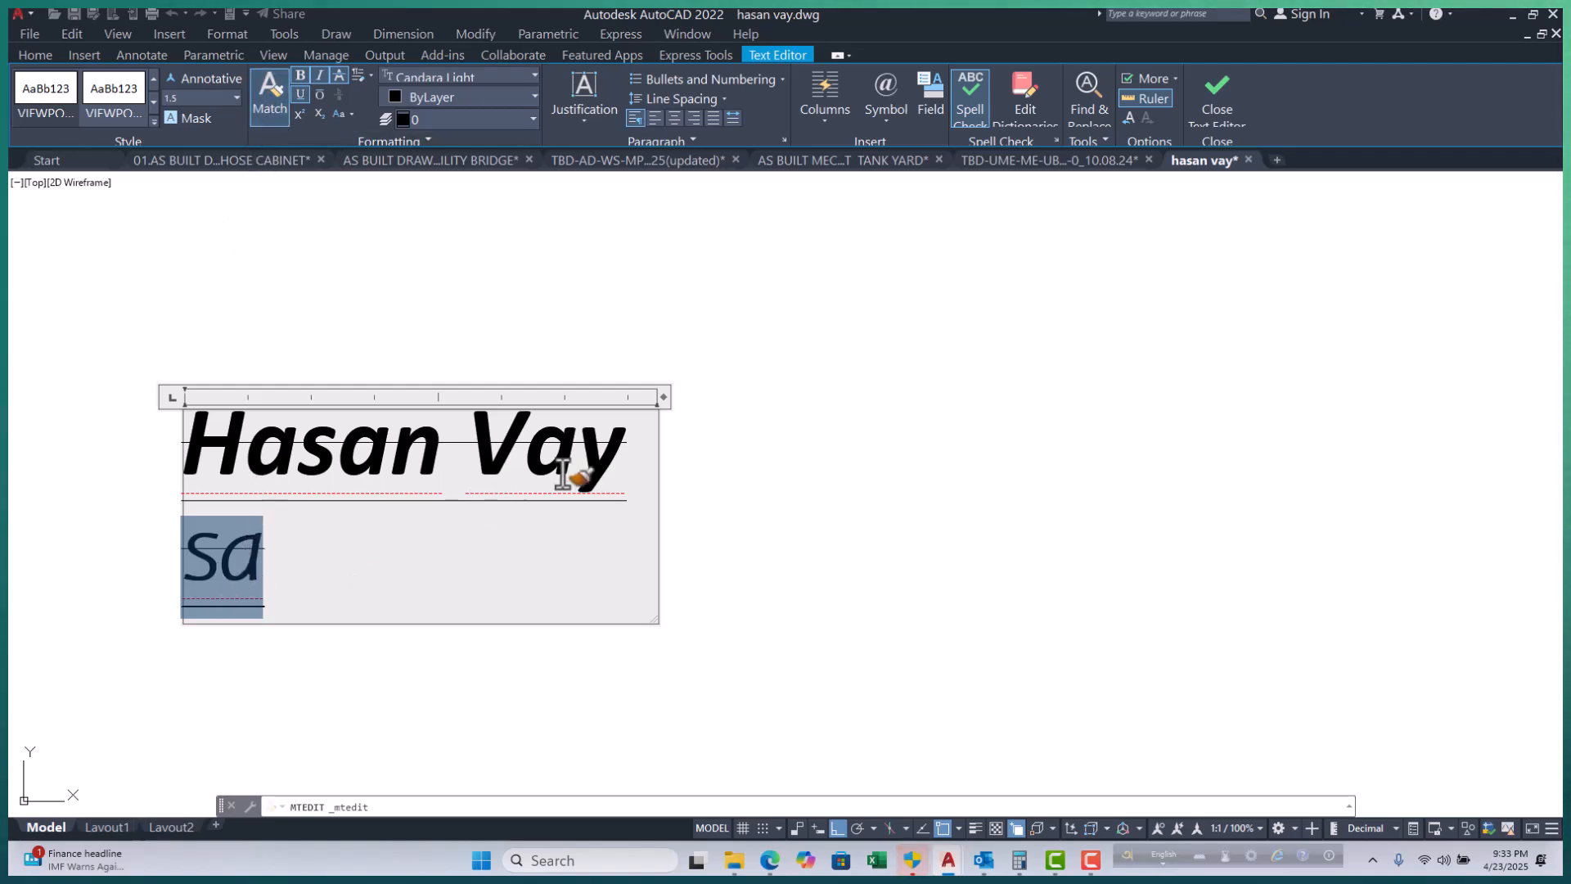
{"action": "left_click_drag", "start_coordinate": [630, 455], "coordinate": [197, 473]}
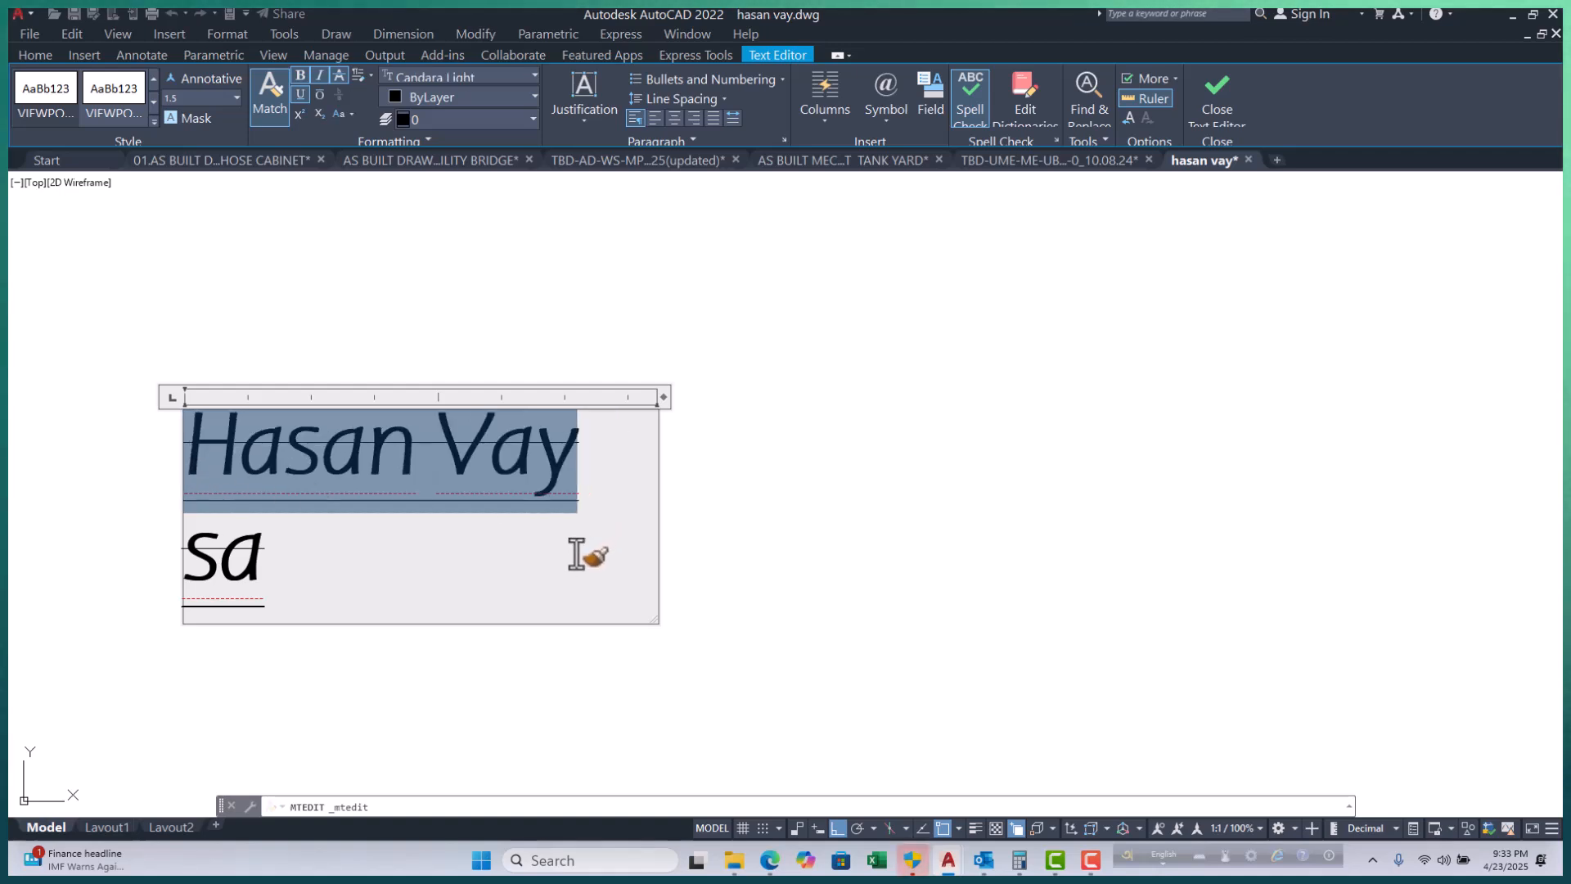
{"action": "key", "text": "Escape"}
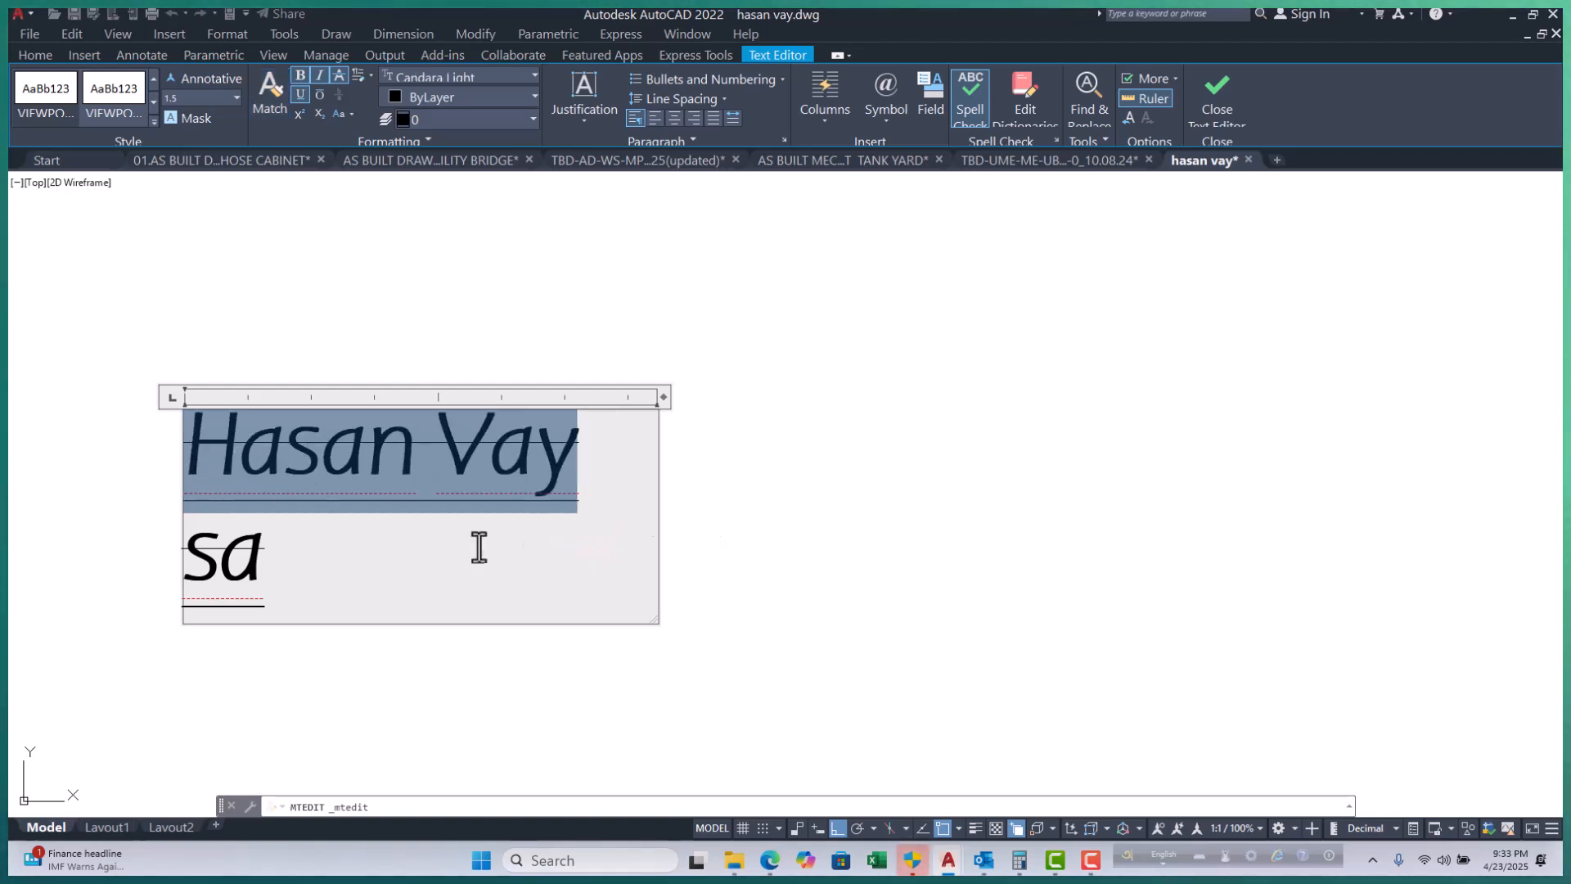
{"action": "left_click", "coordinate": [404, 567]}
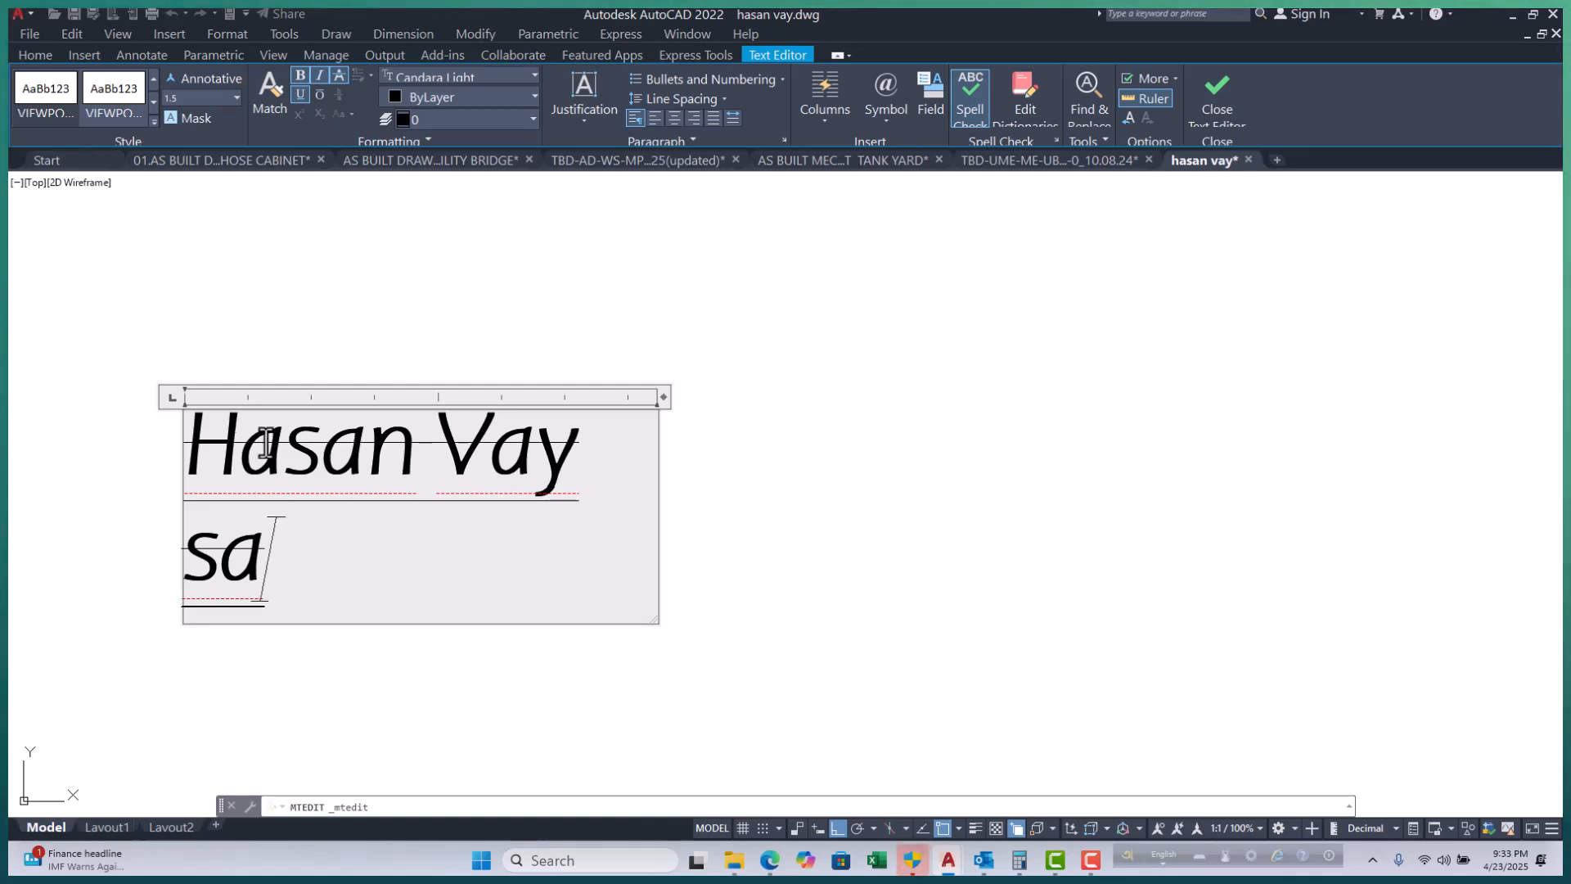
{"action": "left_click_drag", "start_coordinate": [299, 581], "coordinate": [164, 474]}
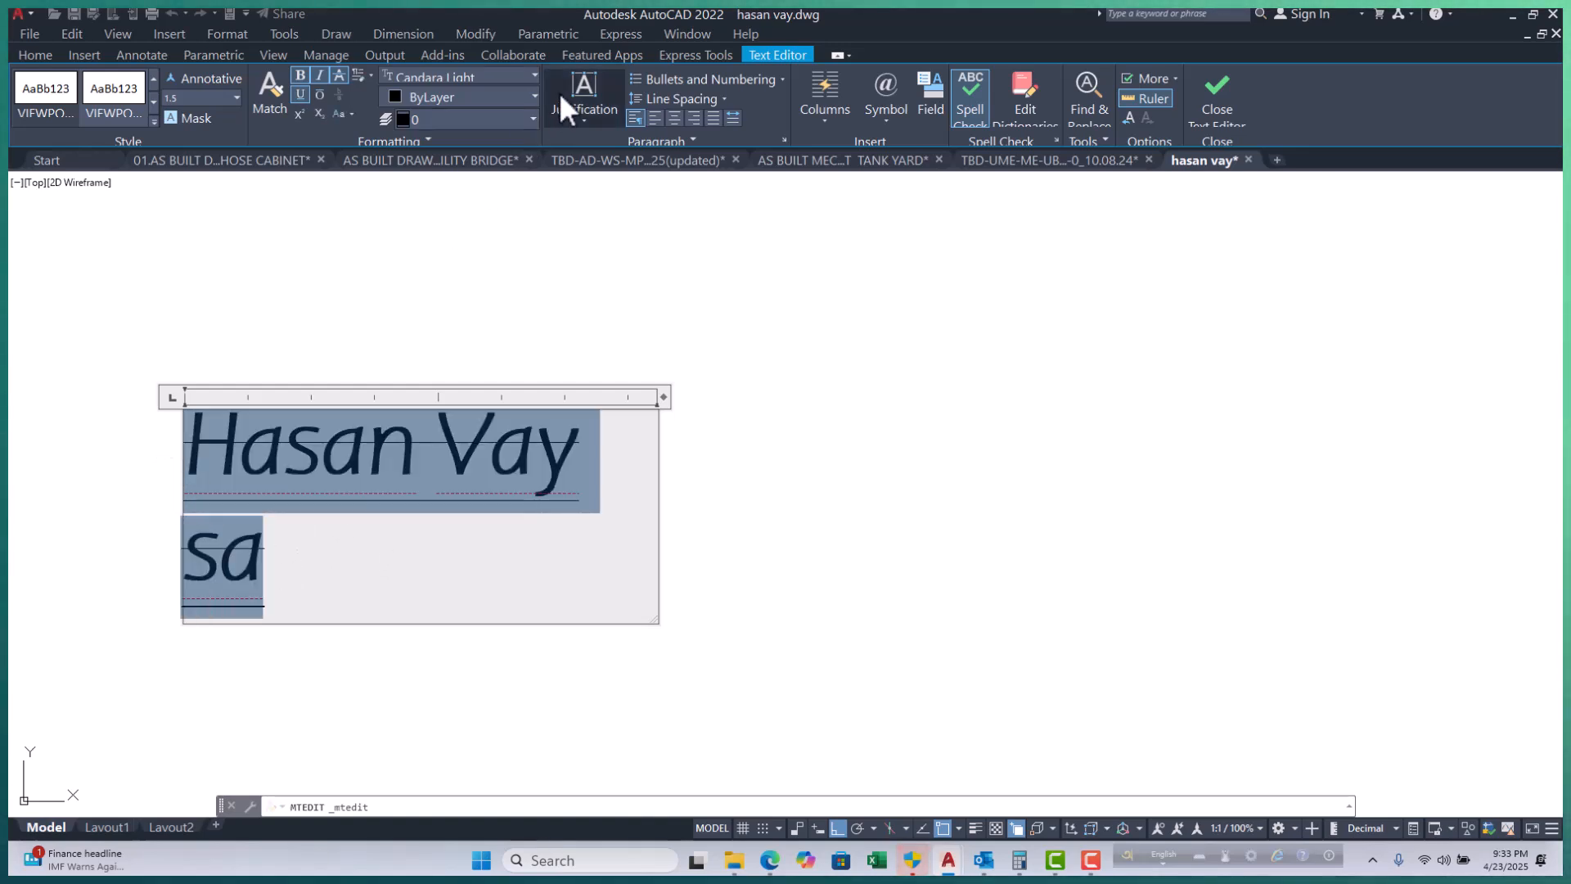
Set the whole label to the Castellar font at text height 525.0.
{"action": "left_click", "coordinate": [479, 77]}
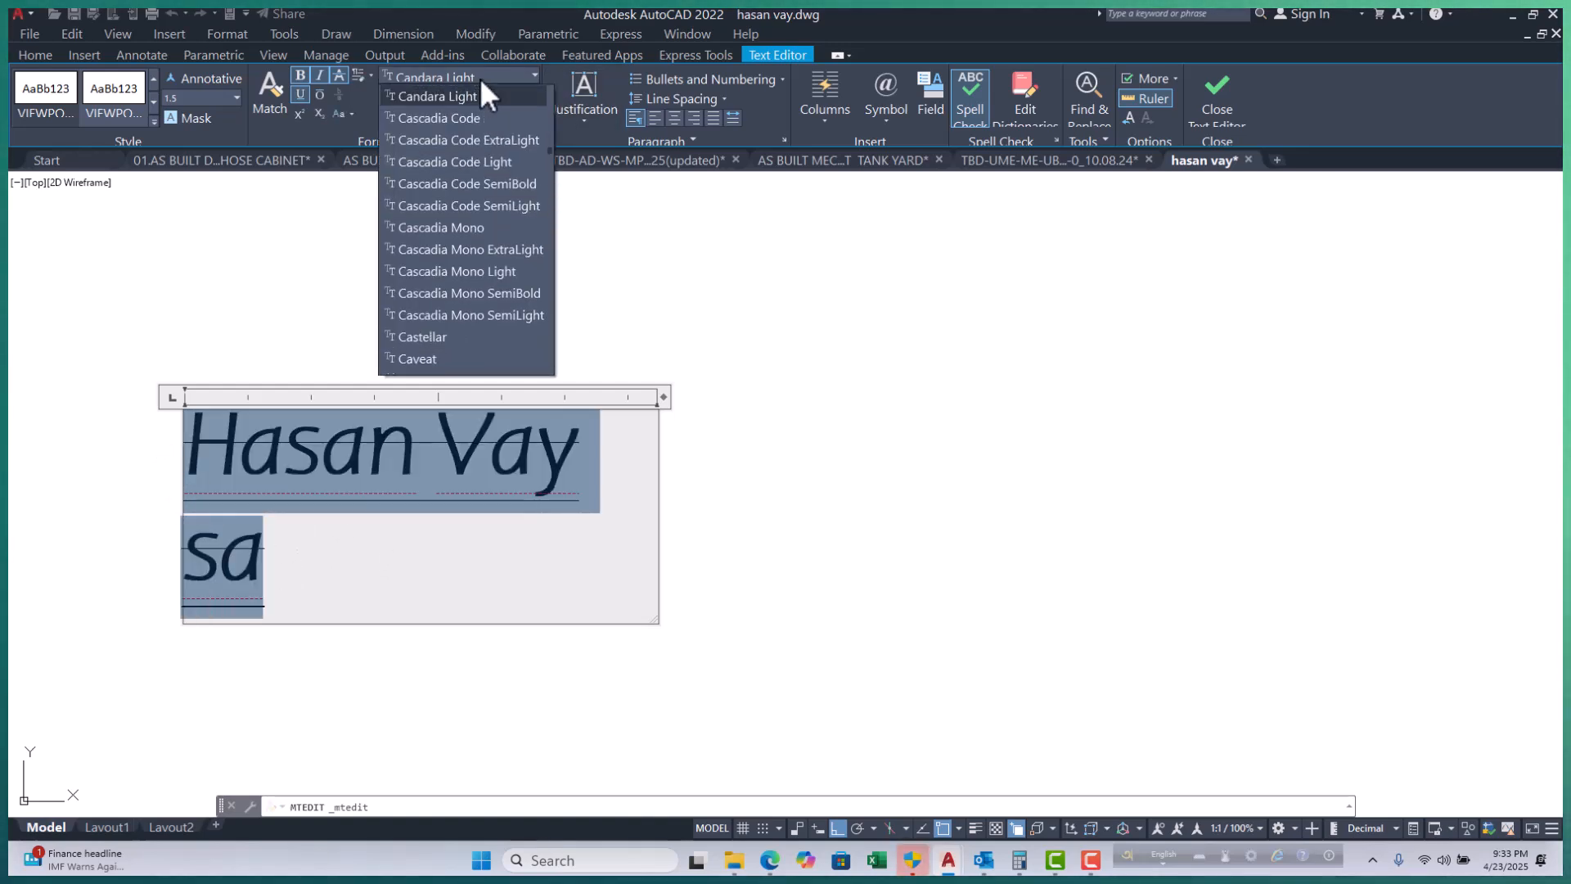
{"action": "left_click", "coordinate": [467, 336]}
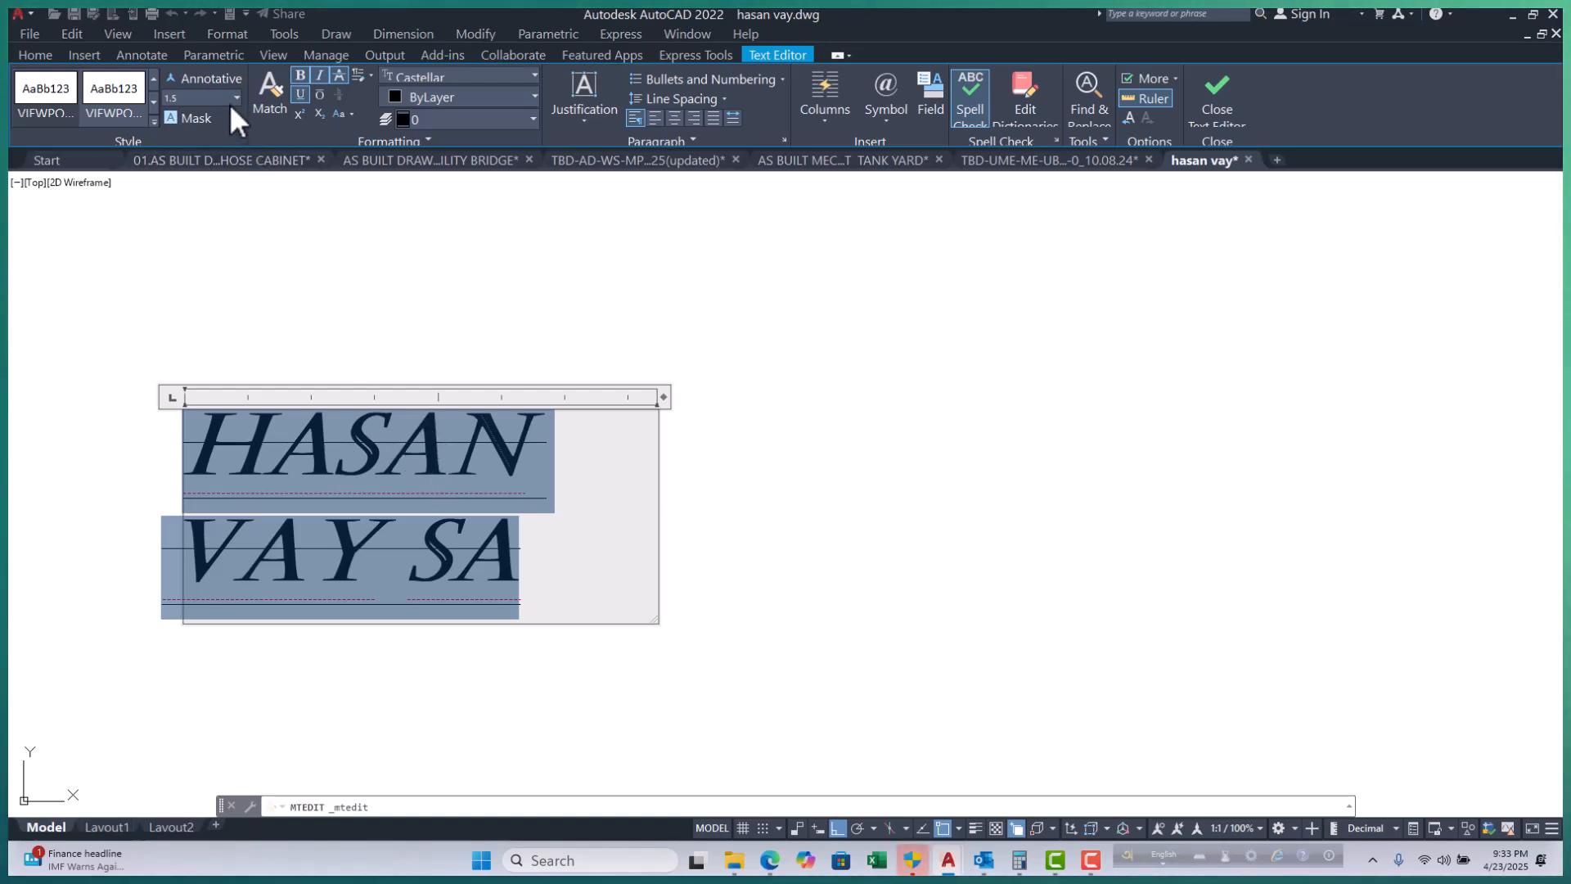
{"action": "left_click", "coordinate": [197, 98]}
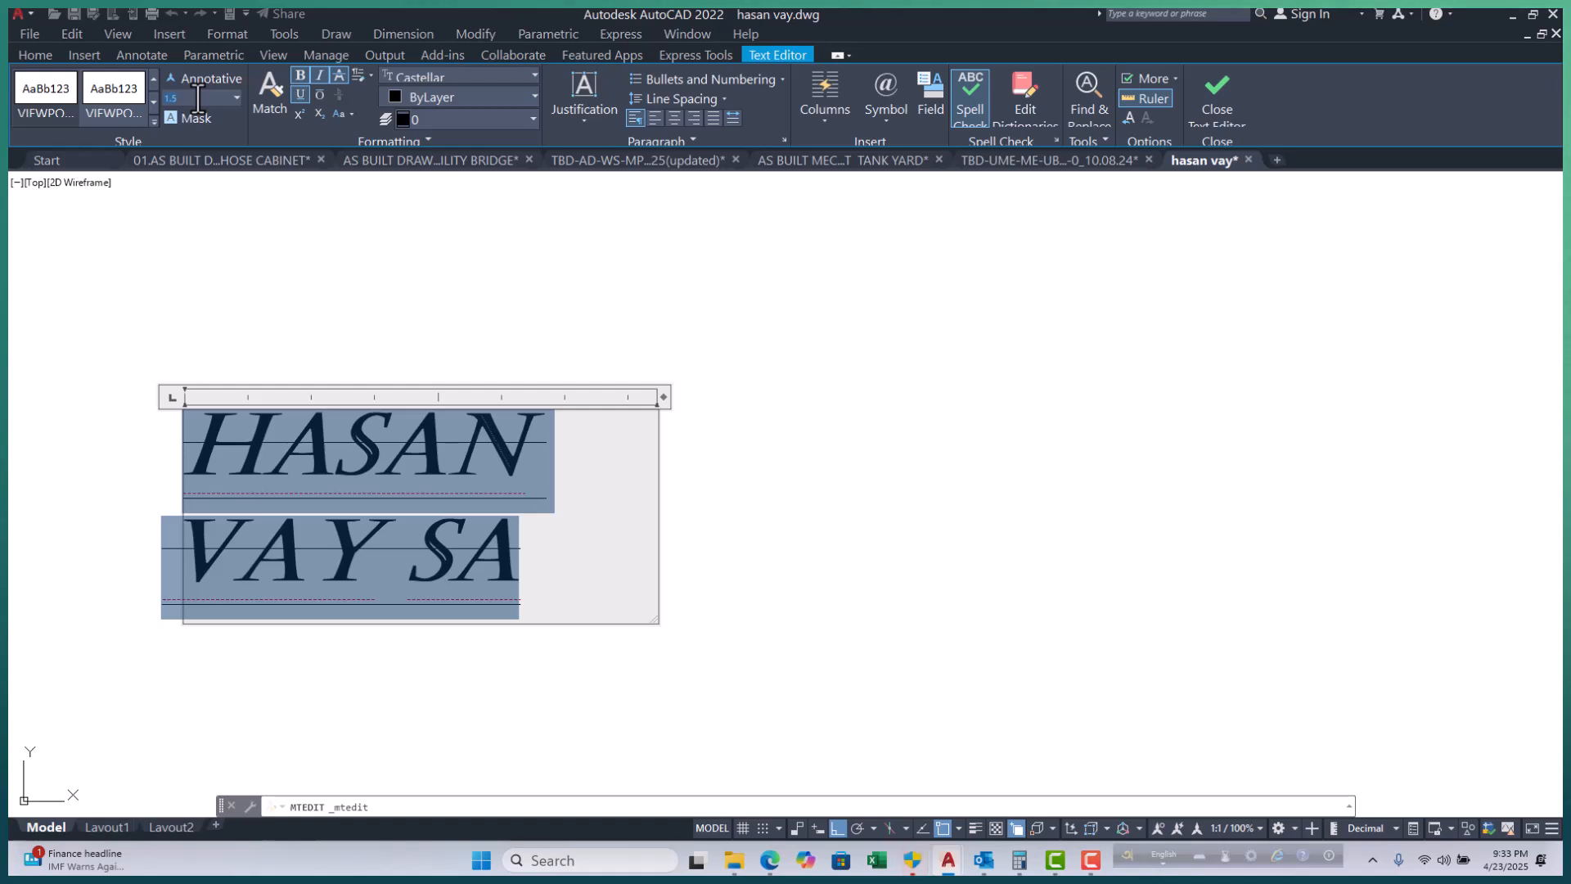
{"action": "type", "text": "525.0"}
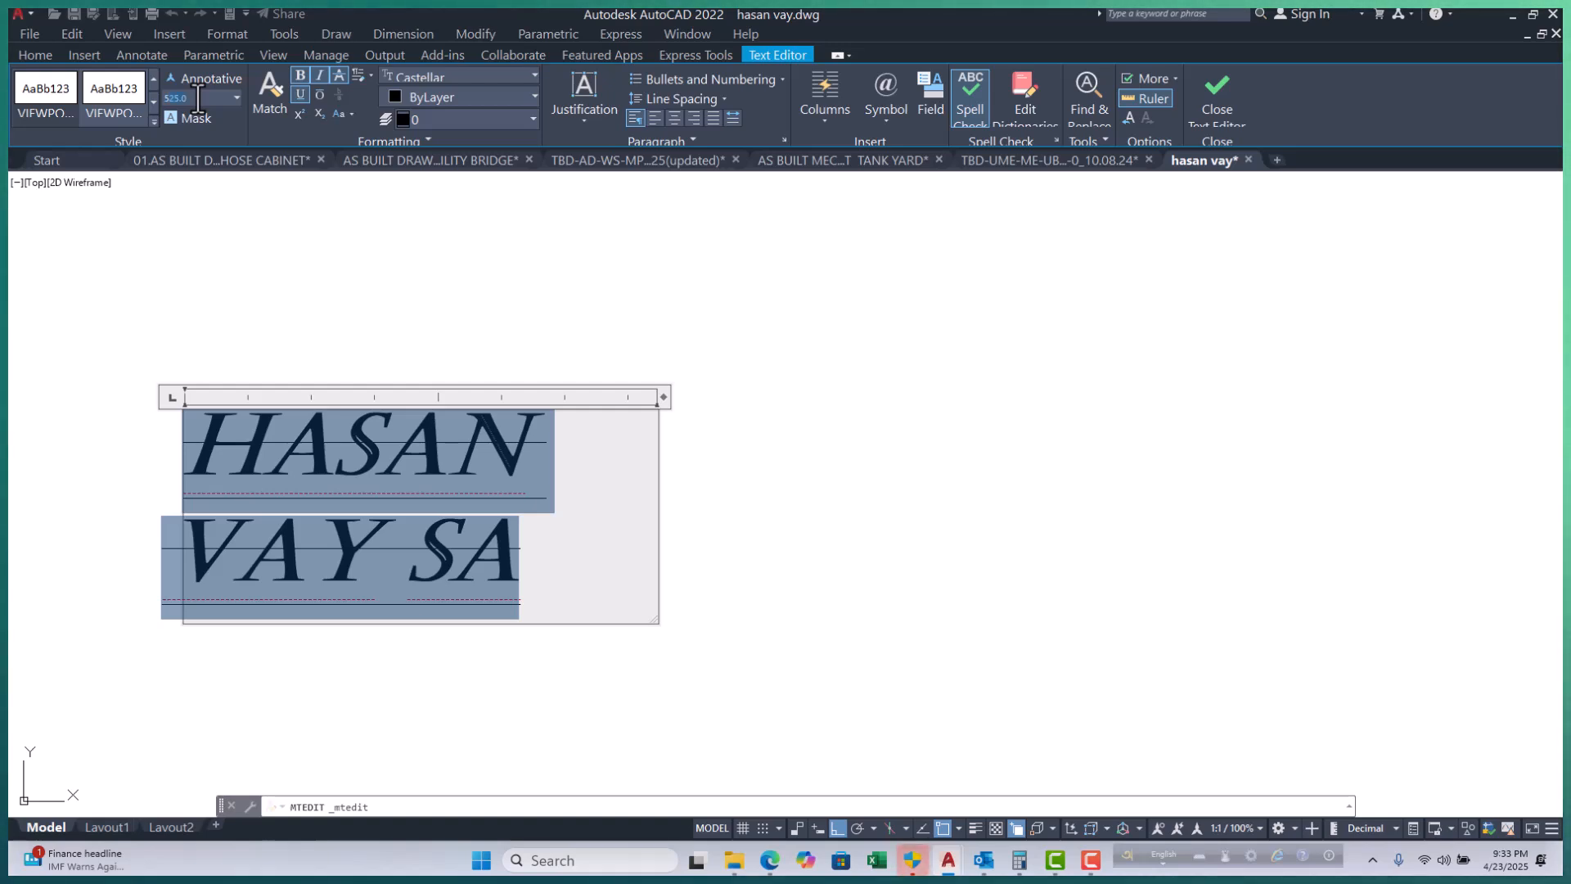
{"action": "key", "text": "Return"}
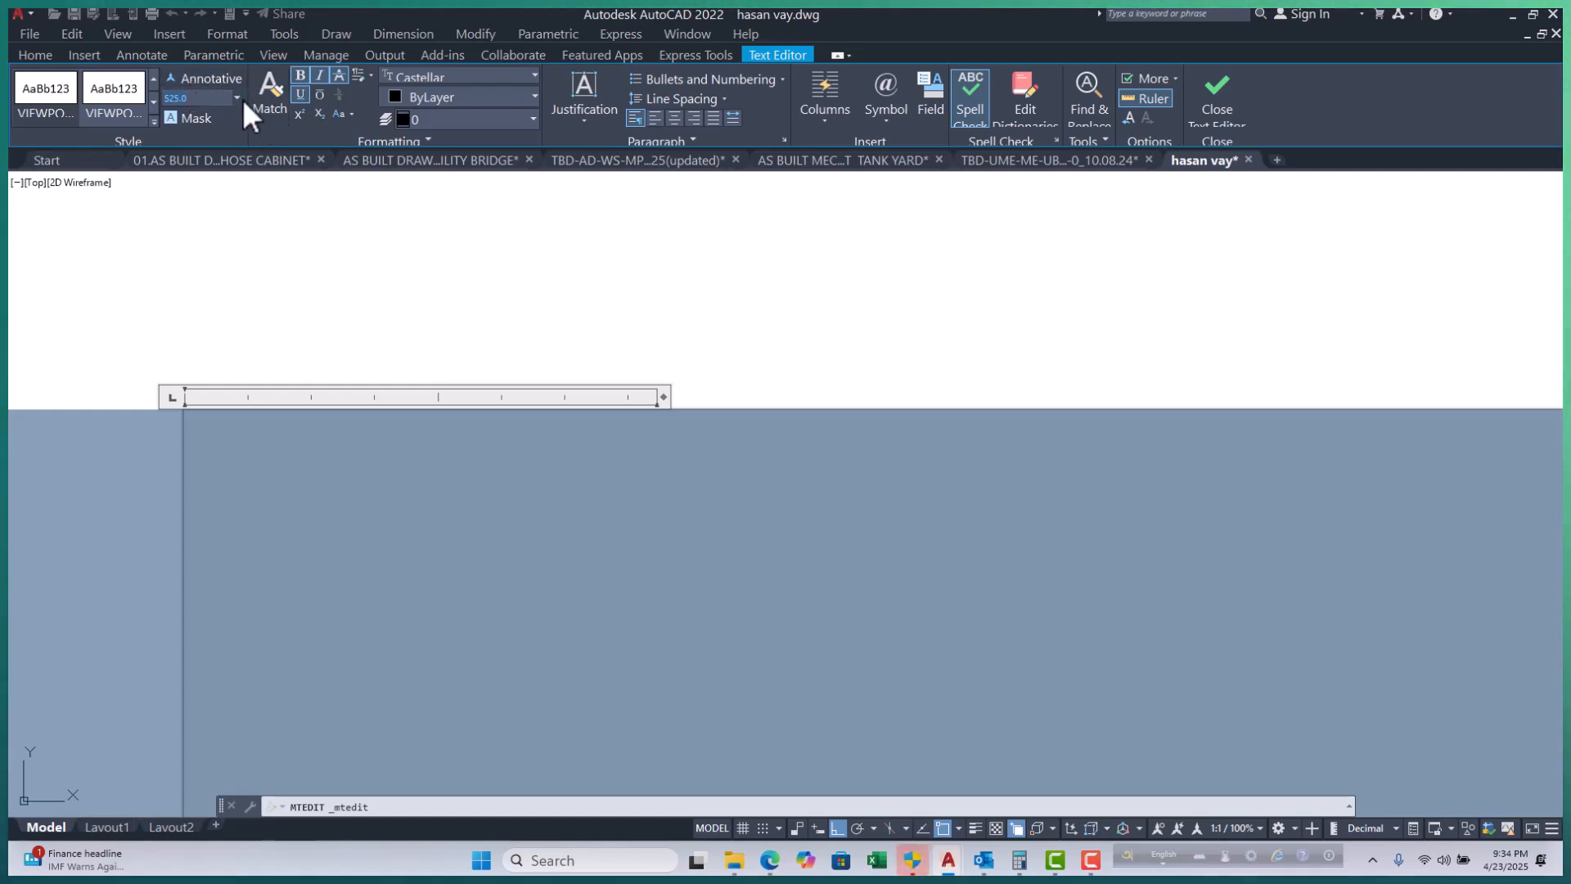
Reset the label's text height to 1.5 and undo a trial switch to the second text style.
{"action": "left_click", "coordinate": [238, 98]}
{"action": "left_click", "coordinate": [187, 121]}
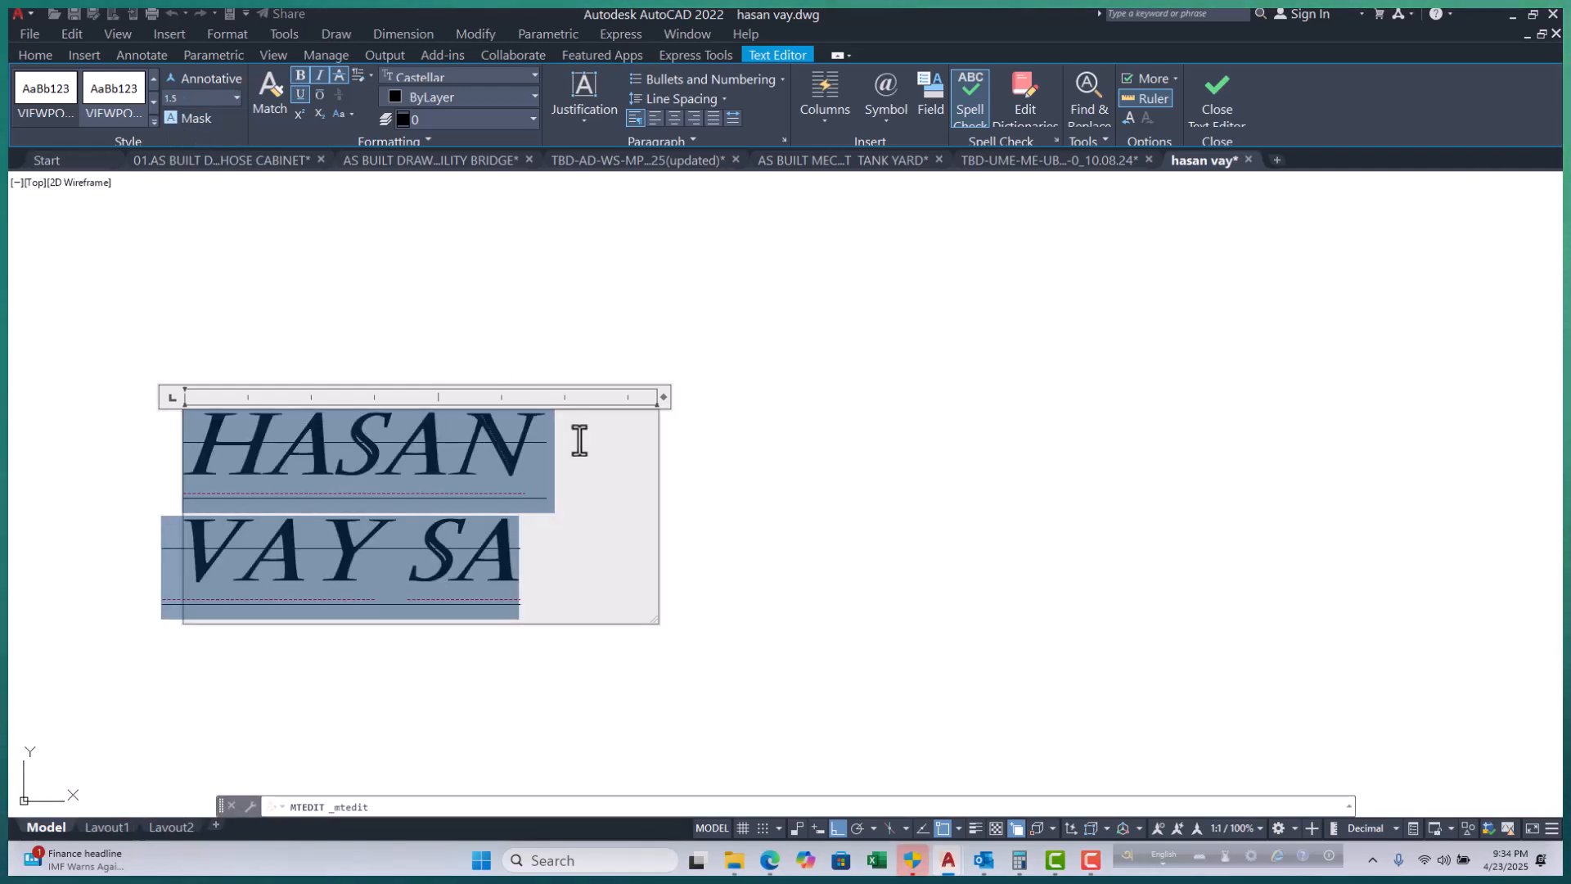
{"action": "left_click", "coordinate": [236, 98]}
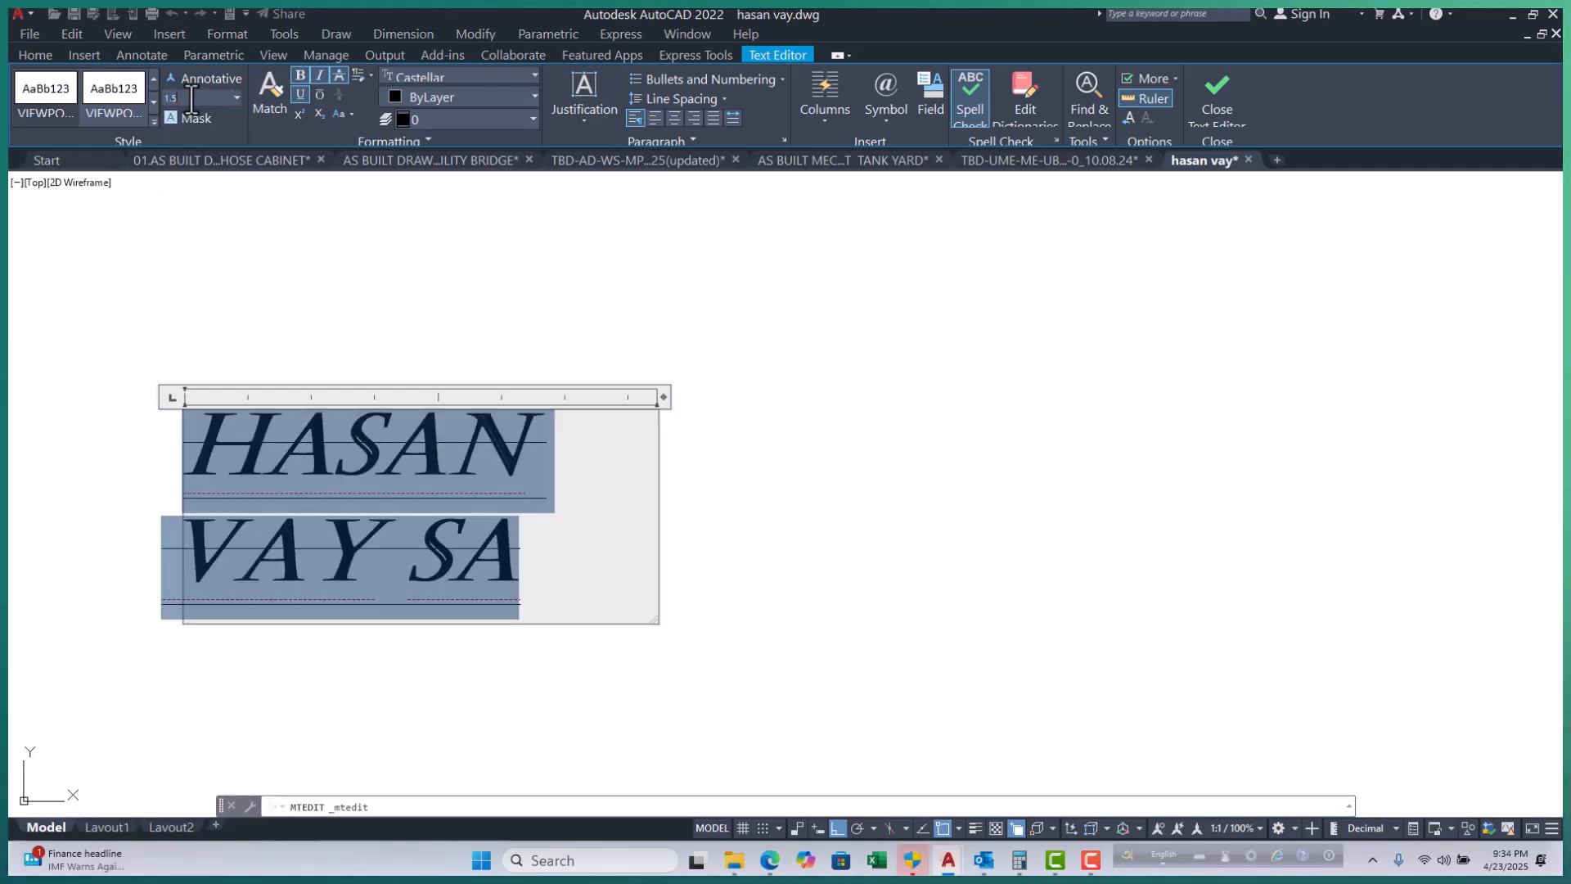
{"action": "left_click", "coordinate": [113, 95]}
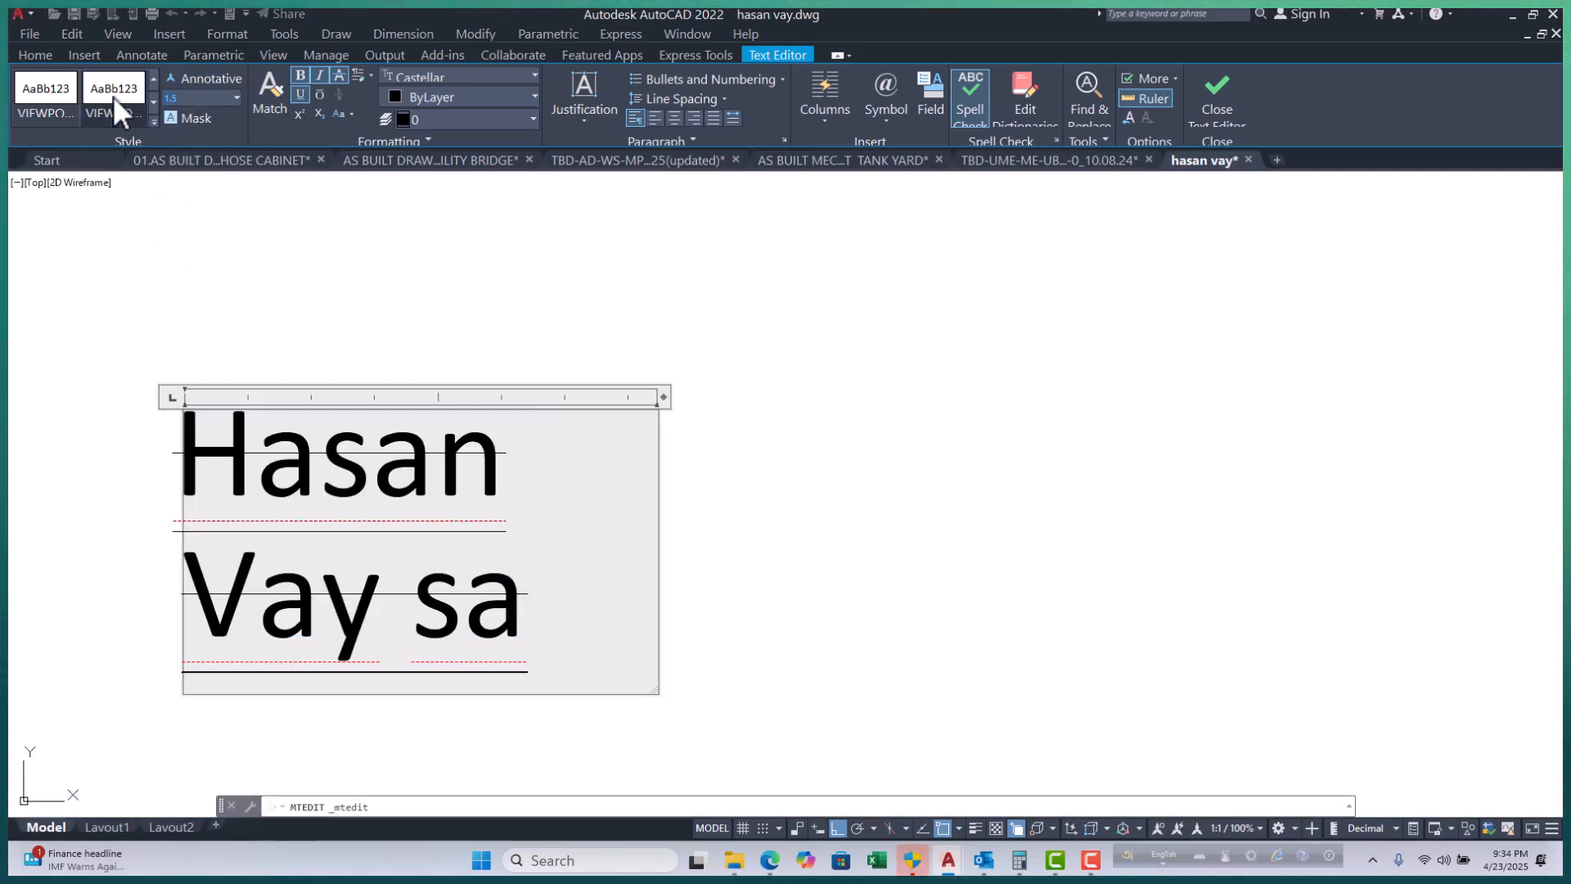
{"action": "key", "text": "ctrl+z"}
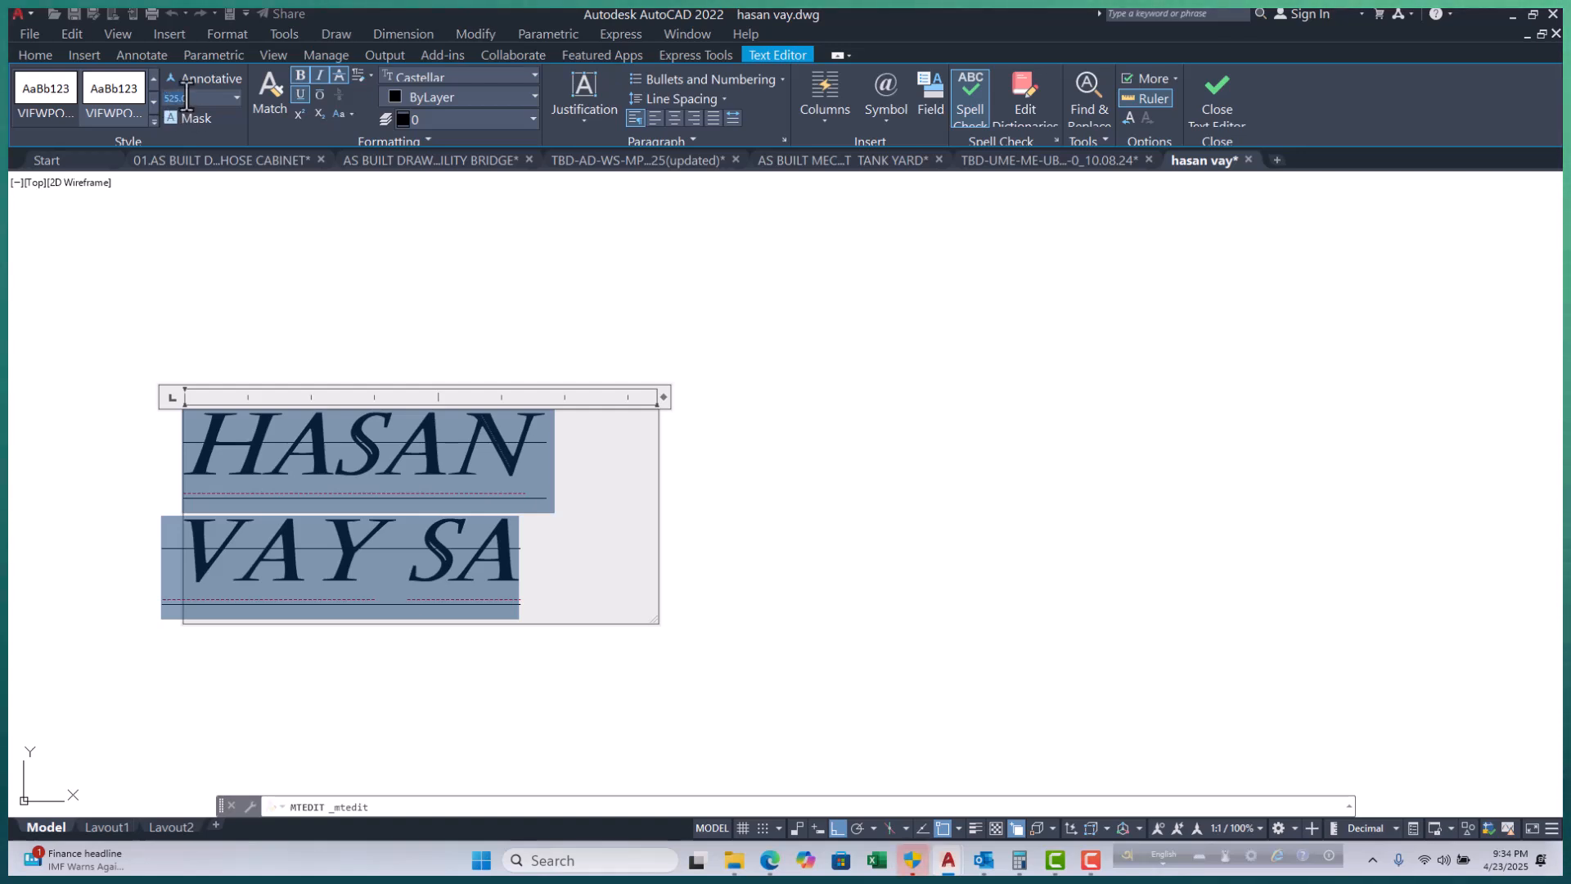
Set the text height to 5.0 and widen the text box so the label fits one line.
{"action": "key", "text": "BackSpace"}
{"action": "key", "text": "BackSpace"}
{"action": "key", "text": "BackSpace"}
{"action": "key", "text": "BackSpace"}
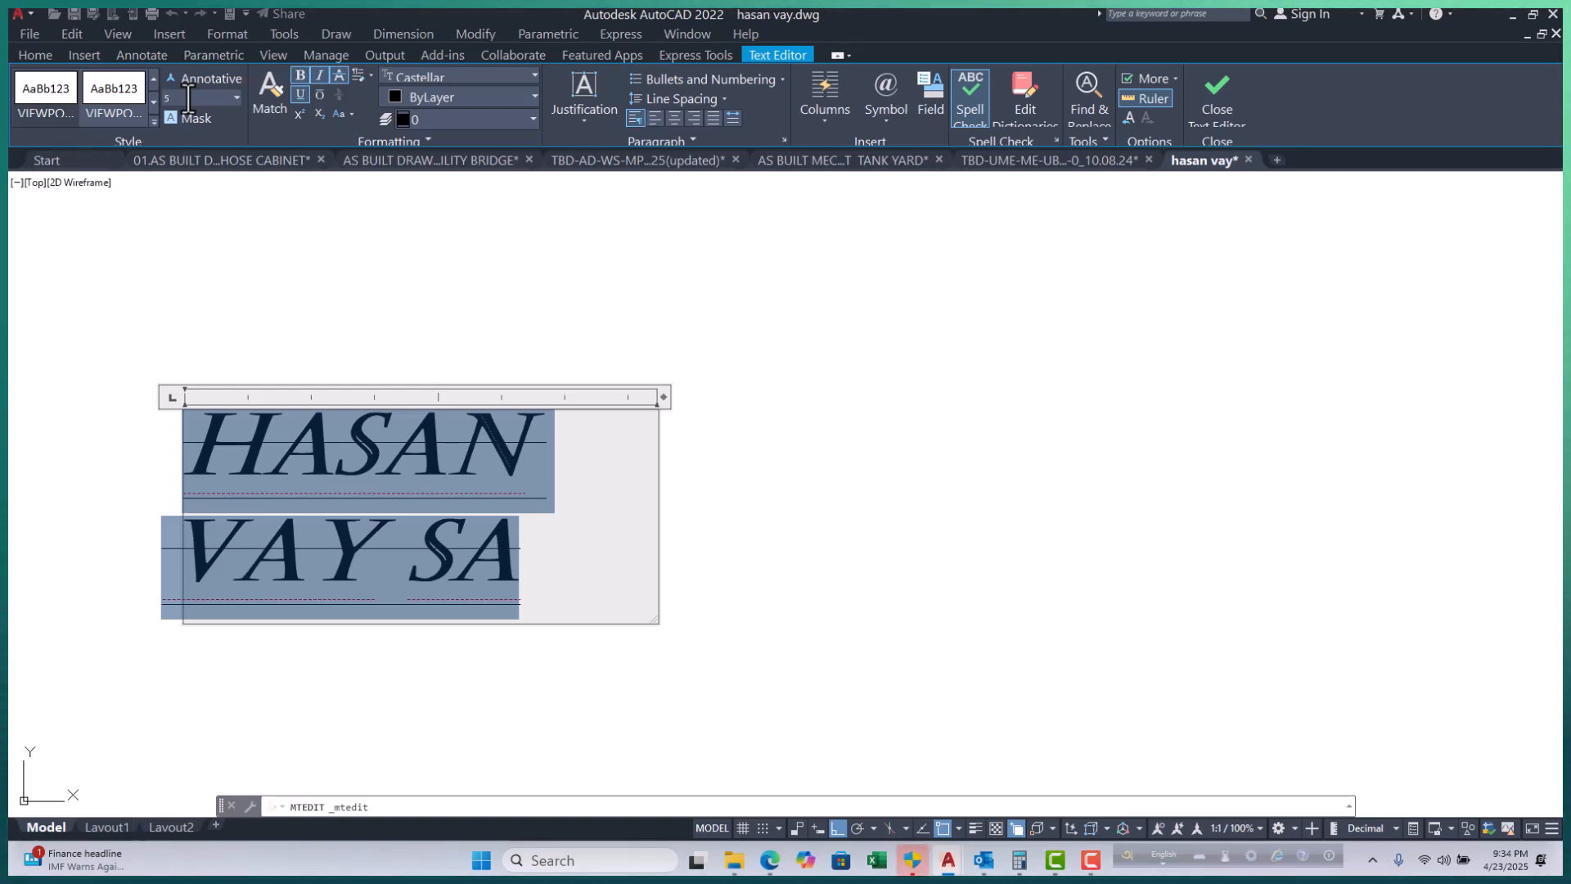
{"action": "key", "text": "Return"}
{"action": "scroll", "coordinate": [684, 338], "scroll_direction": "down", "scroll_amount": 5}
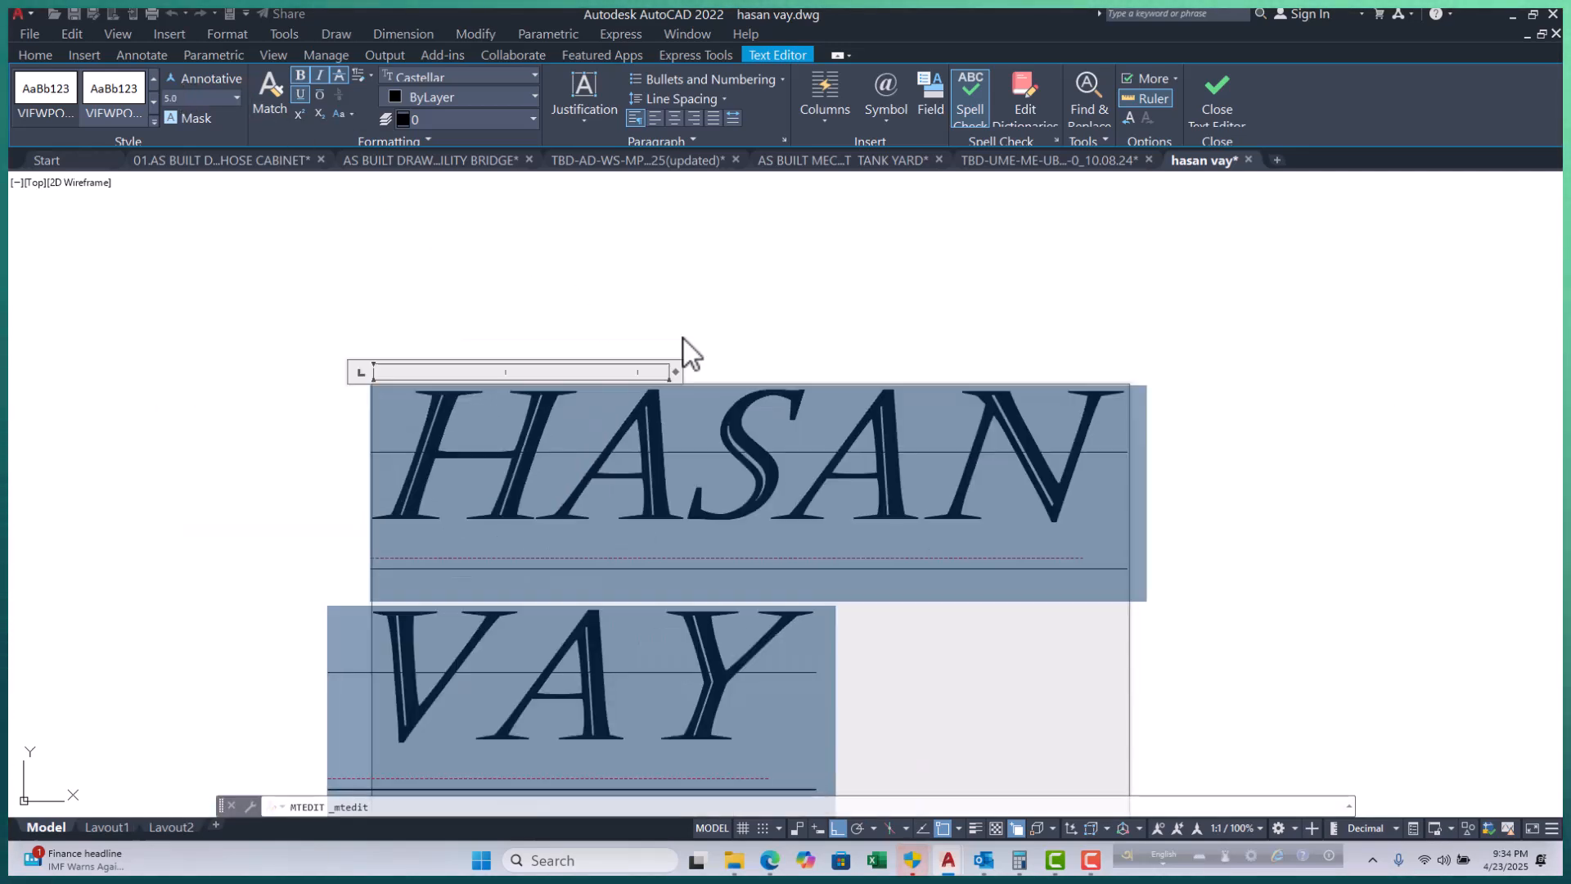
{"action": "left_click_drag", "start_coordinate": [665, 374], "coordinate": [853, 374]}
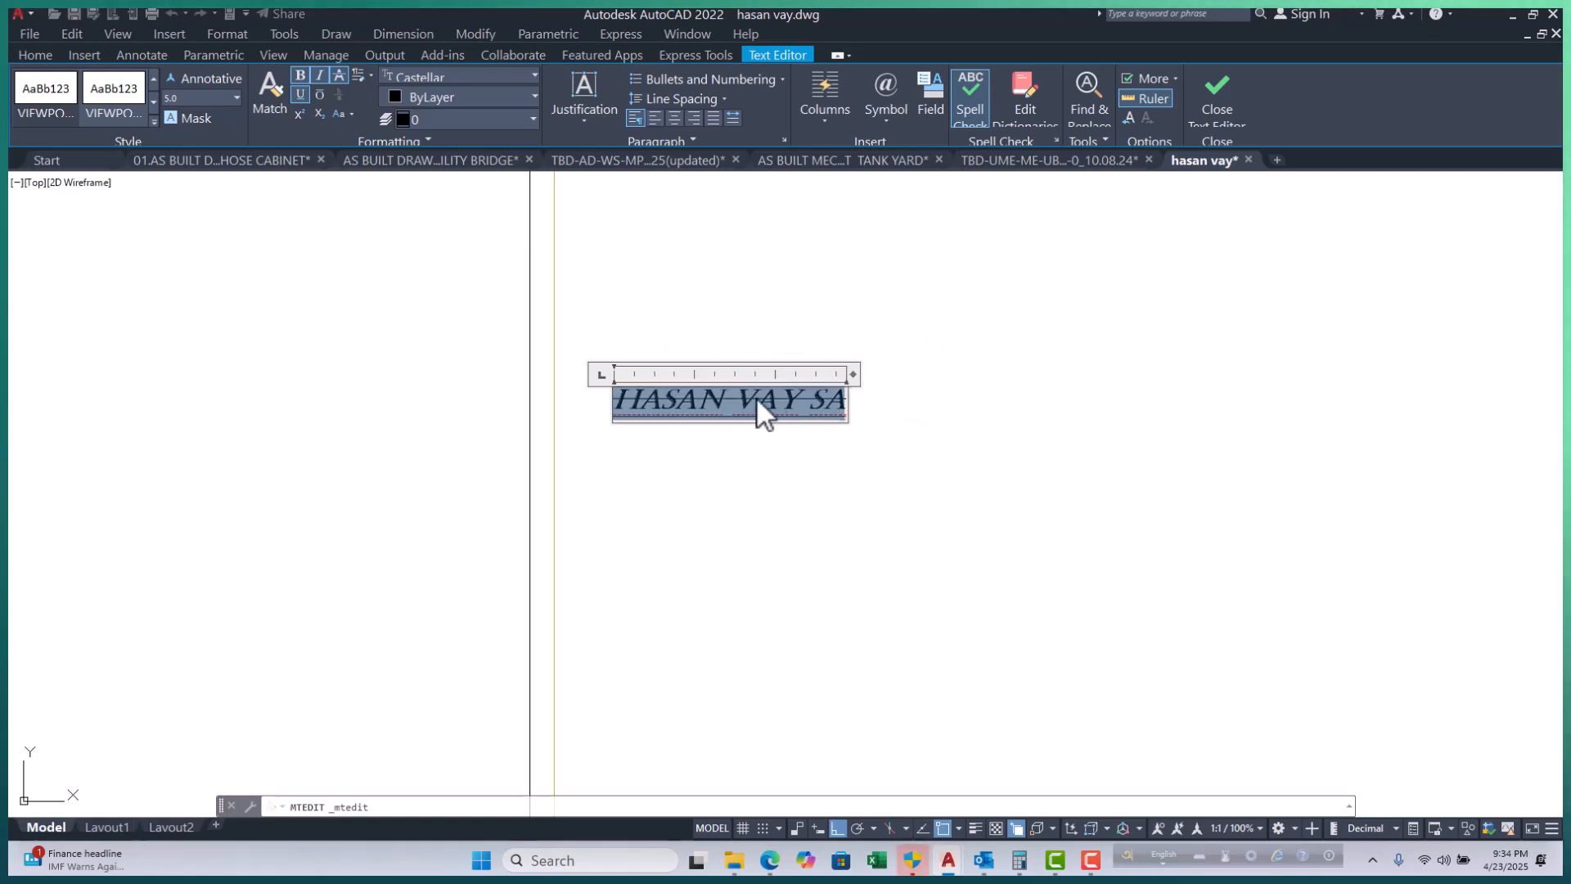
Apply the other predefined VIEWPORT text style and confirm, turning the label into Calibri at height 2.0.
{"action": "left_click", "coordinate": [153, 119]}
{"action": "left_click", "coordinate": [48, 141]}
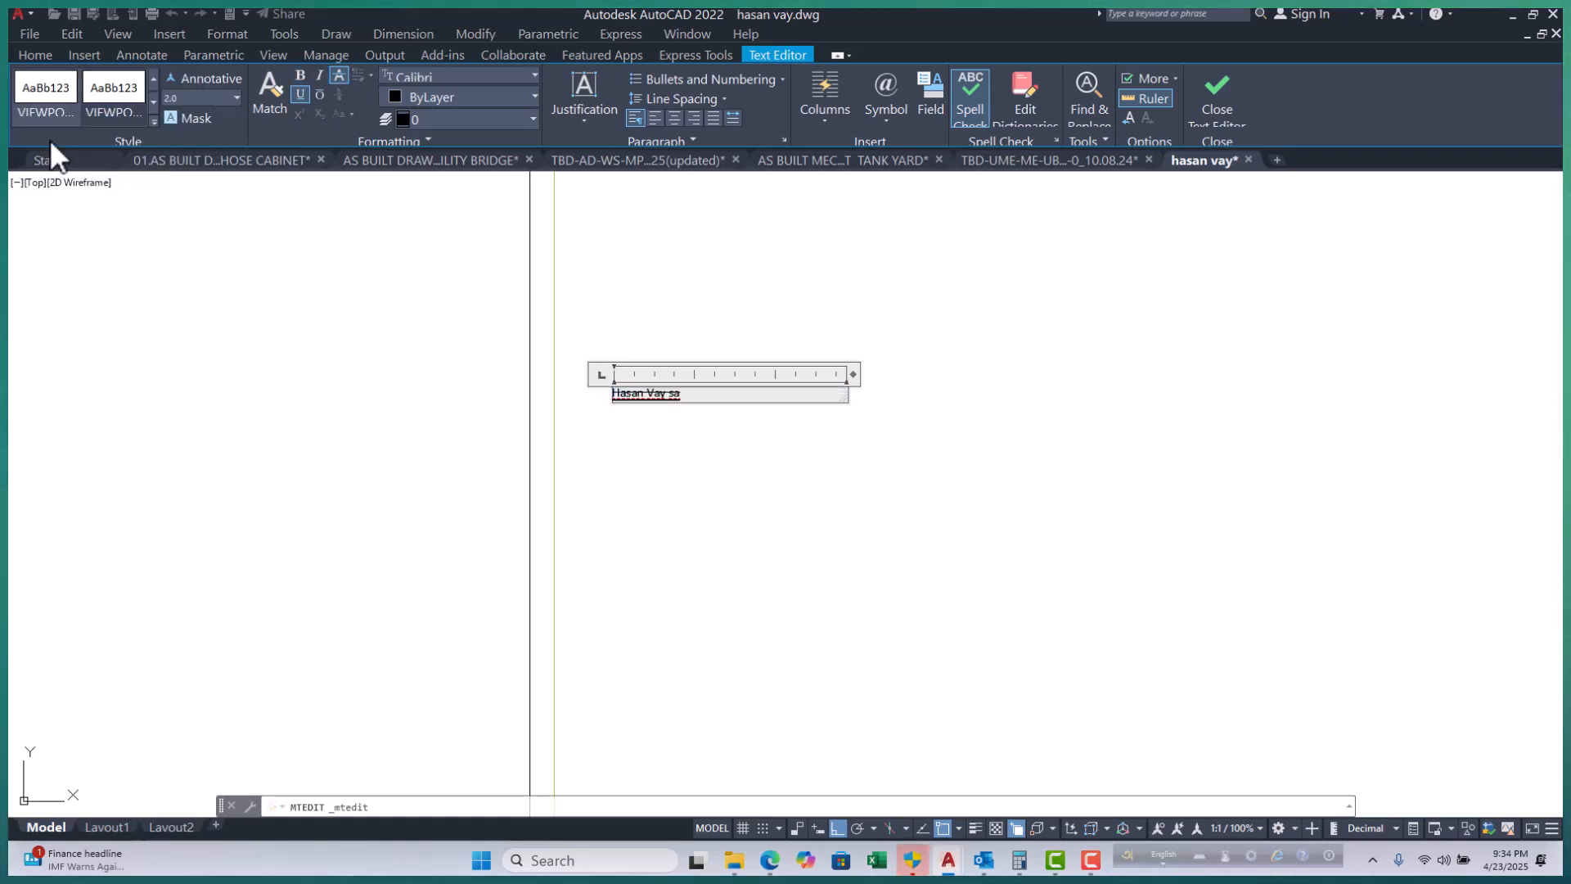
{"action": "left_click", "coordinate": [56, 91]}
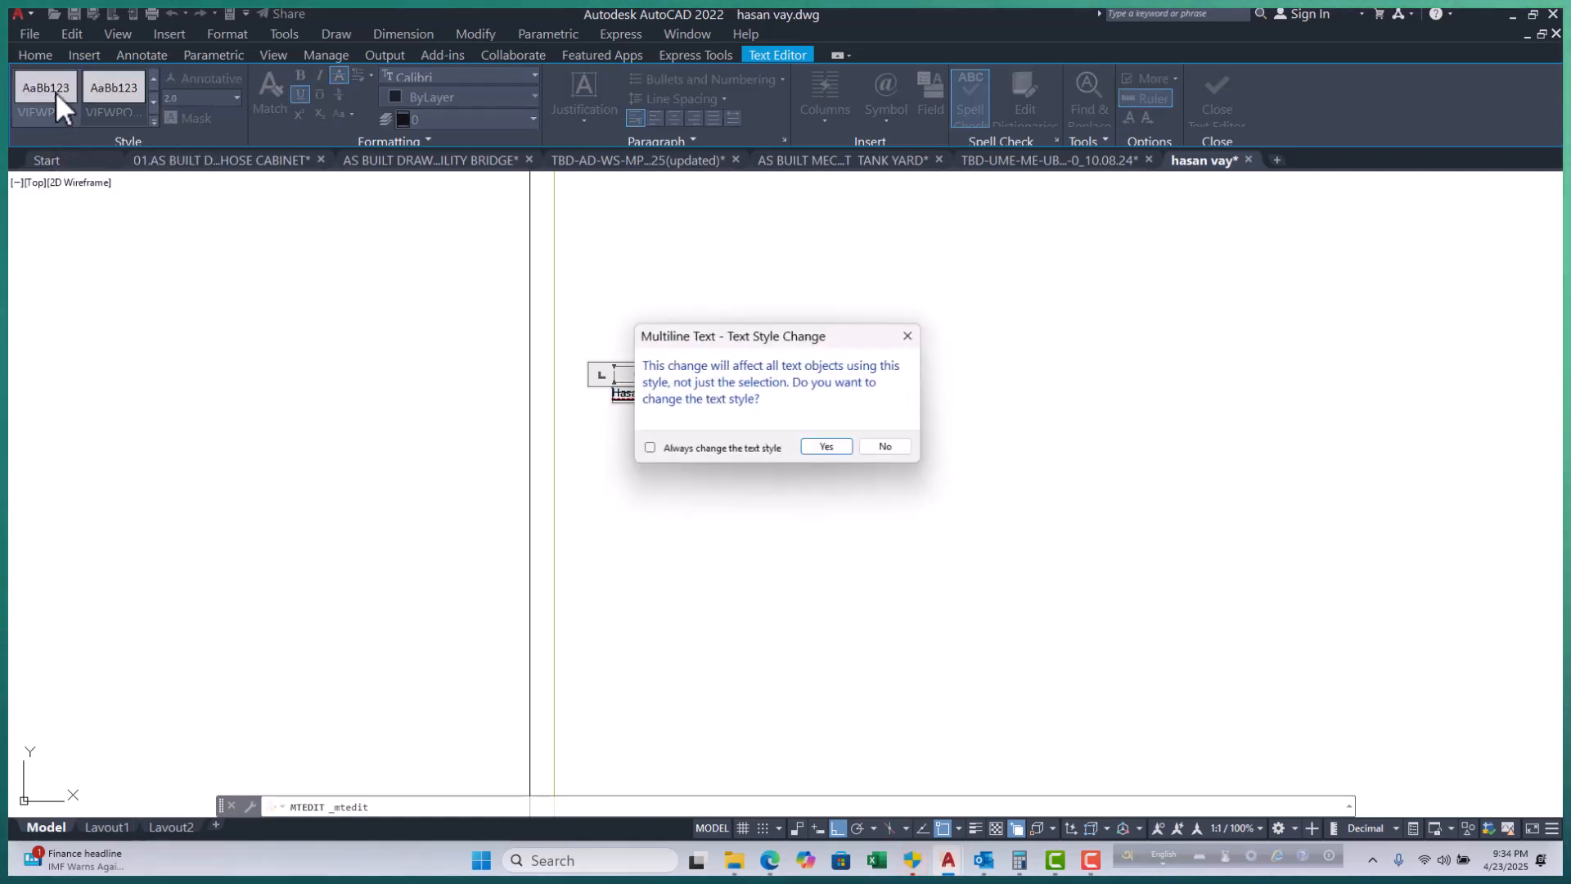
{"action": "left_click", "coordinate": [826, 448]}
{"action": "left_click", "coordinate": [121, 85]}
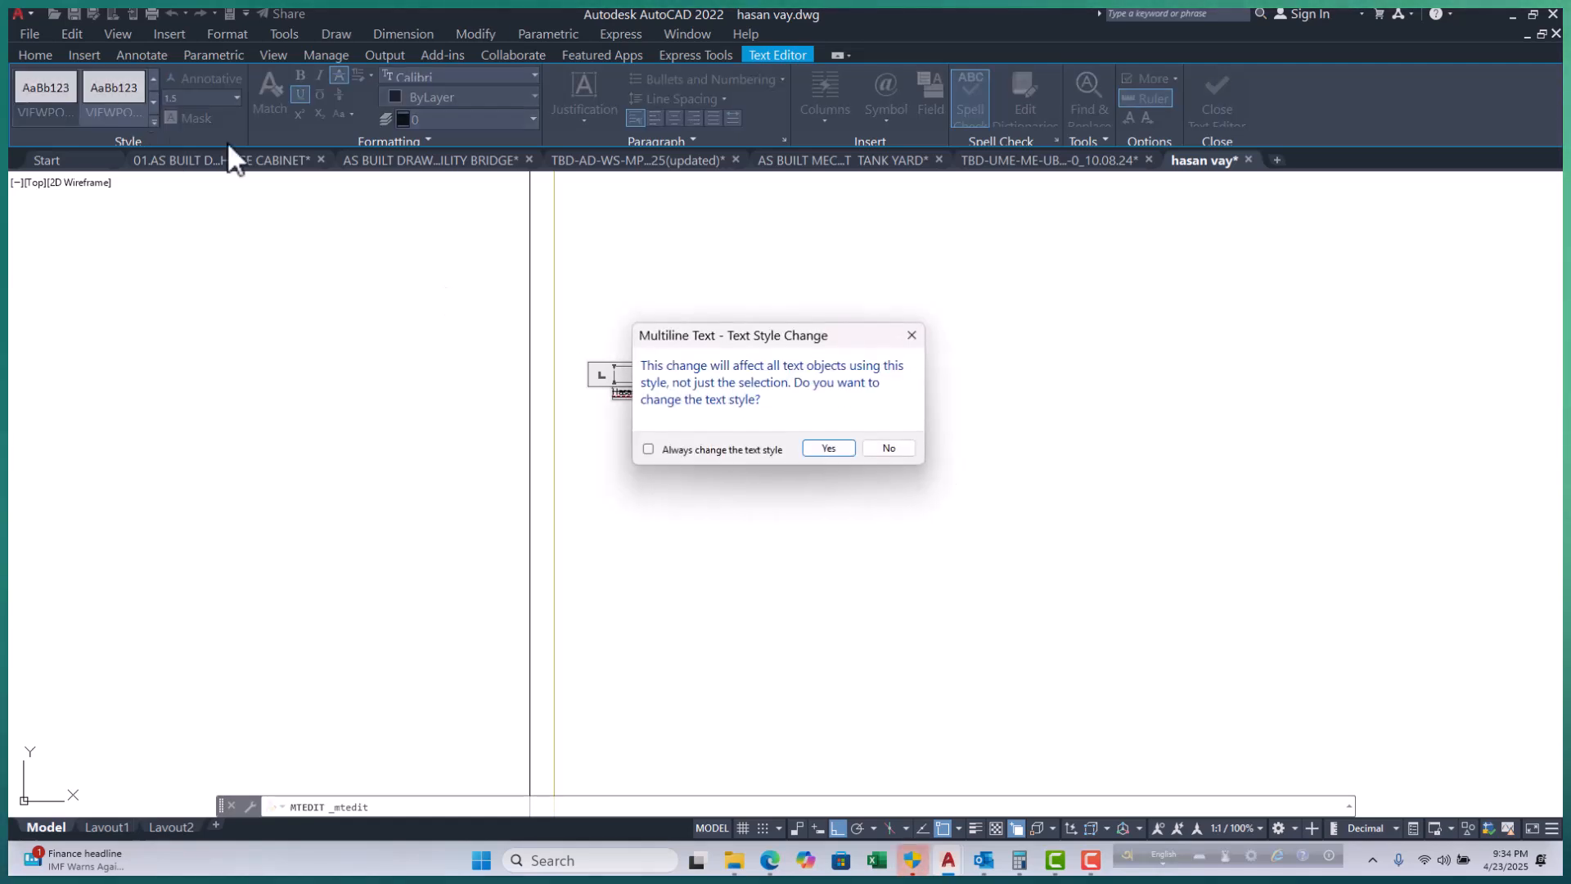
{"action": "left_click", "coordinate": [836, 446]}
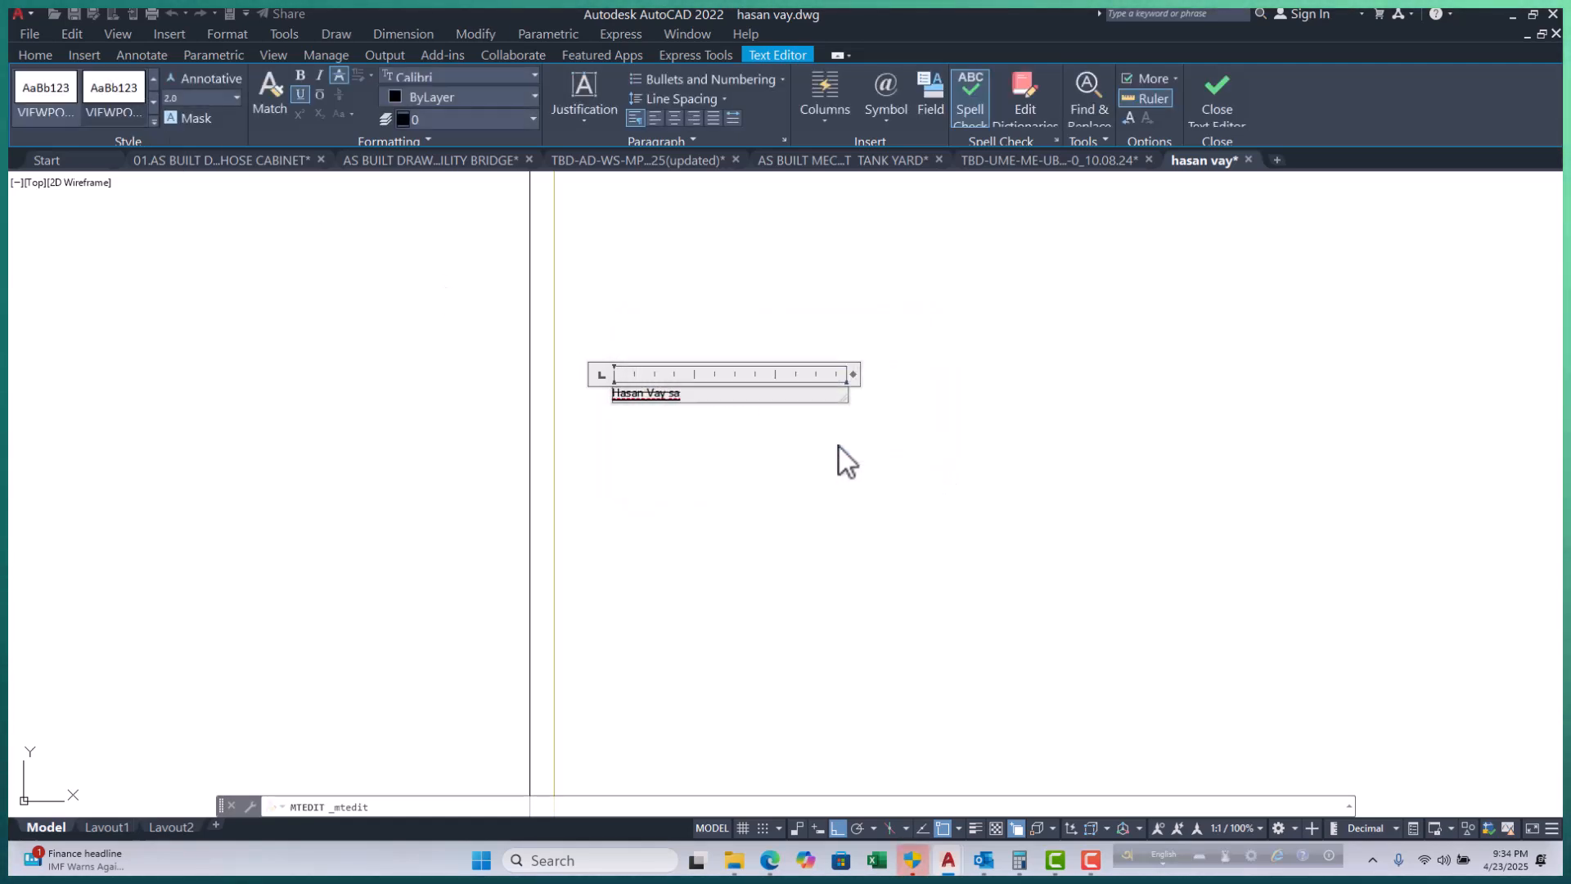
{"action": "scroll", "coordinate": [589, 409], "scroll_direction": "up", "scroll_amount": 6}
{"action": "scroll", "coordinate": [523, 411], "scroll_direction": "down", "scroll_amount": 6}
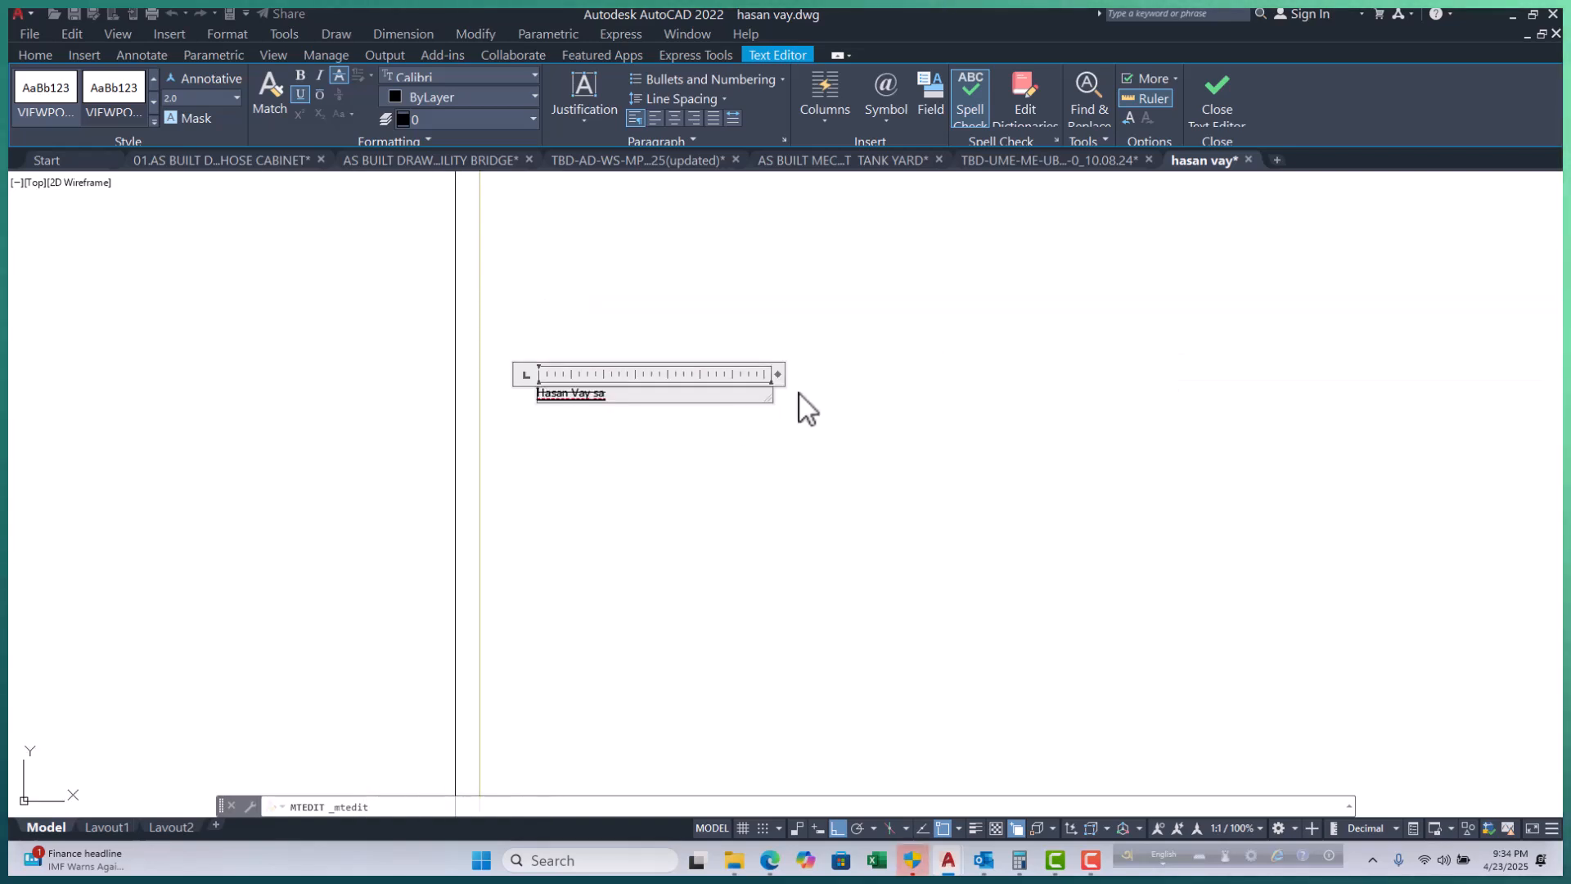
{"action": "scroll", "coordinate": [564, 391], "scroll_direction": "up", "scroll_amount": 4}
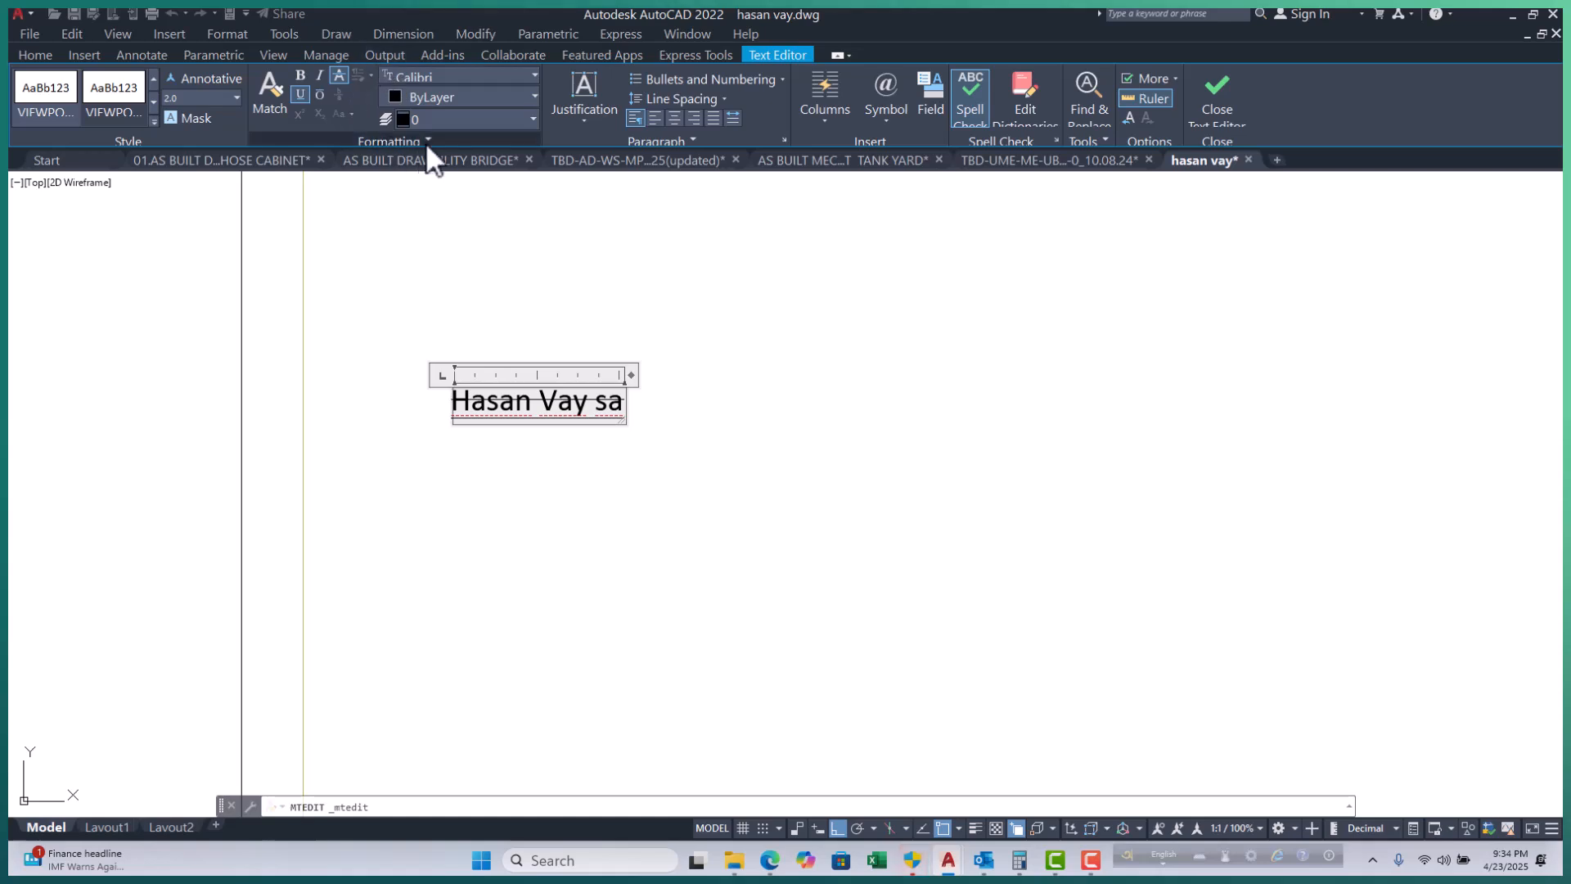
Set the text colour to green from the colour choices.
{"action": "left_click", "coordinate": [503, 101]}
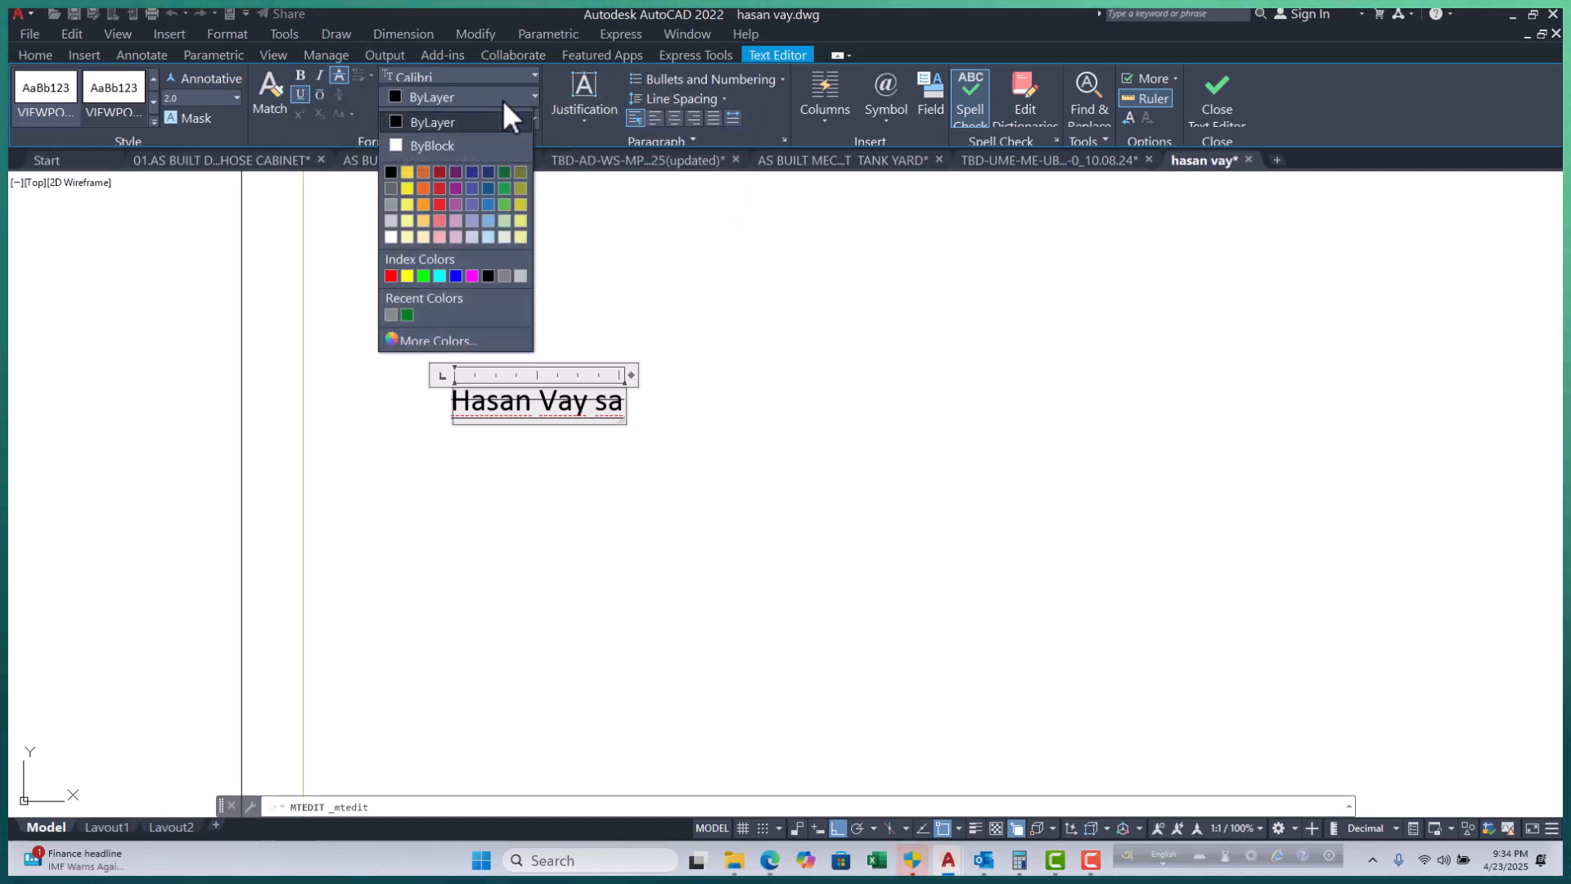
{"action": "left_click", "coordinate": [356, 229]}
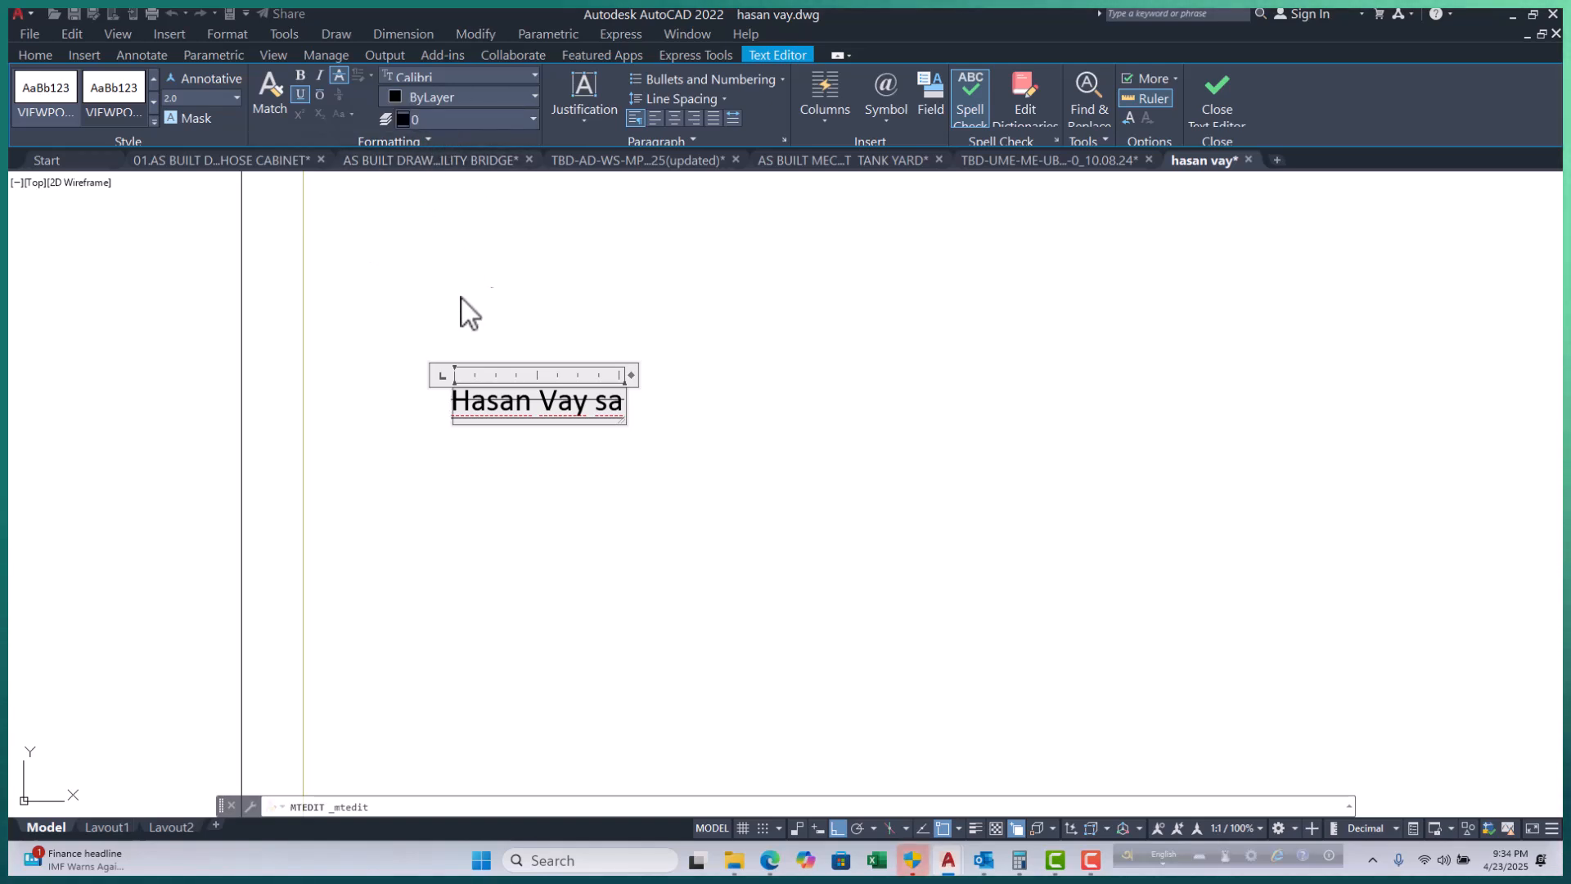
{"action": "left_click", "coordinate": [458, 95]}
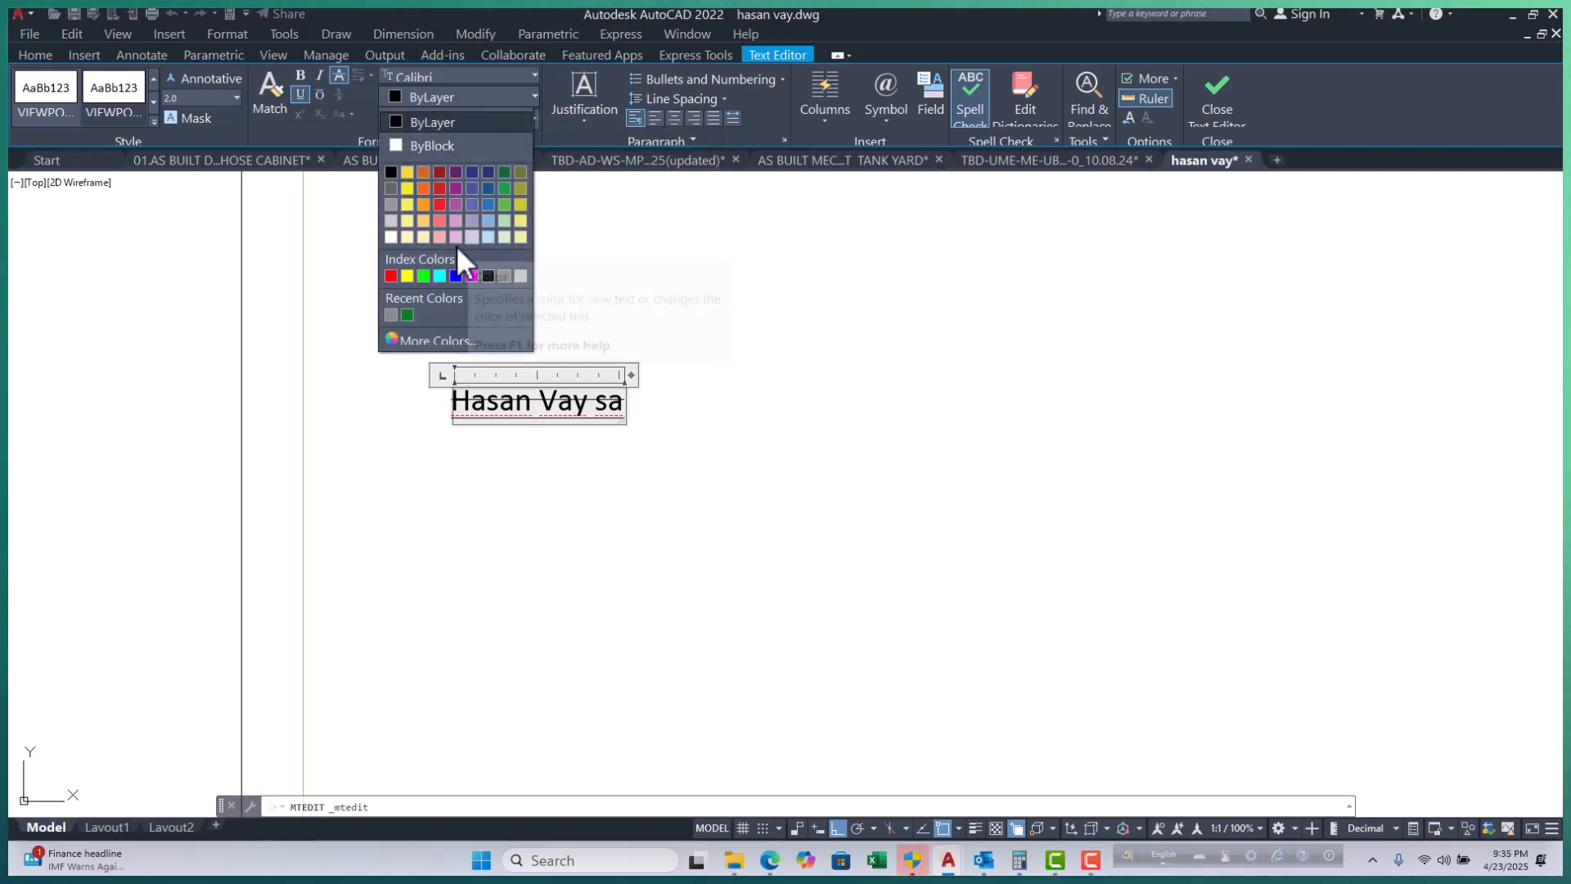
{"action": "left_click", "coordinate": [424, 277]}
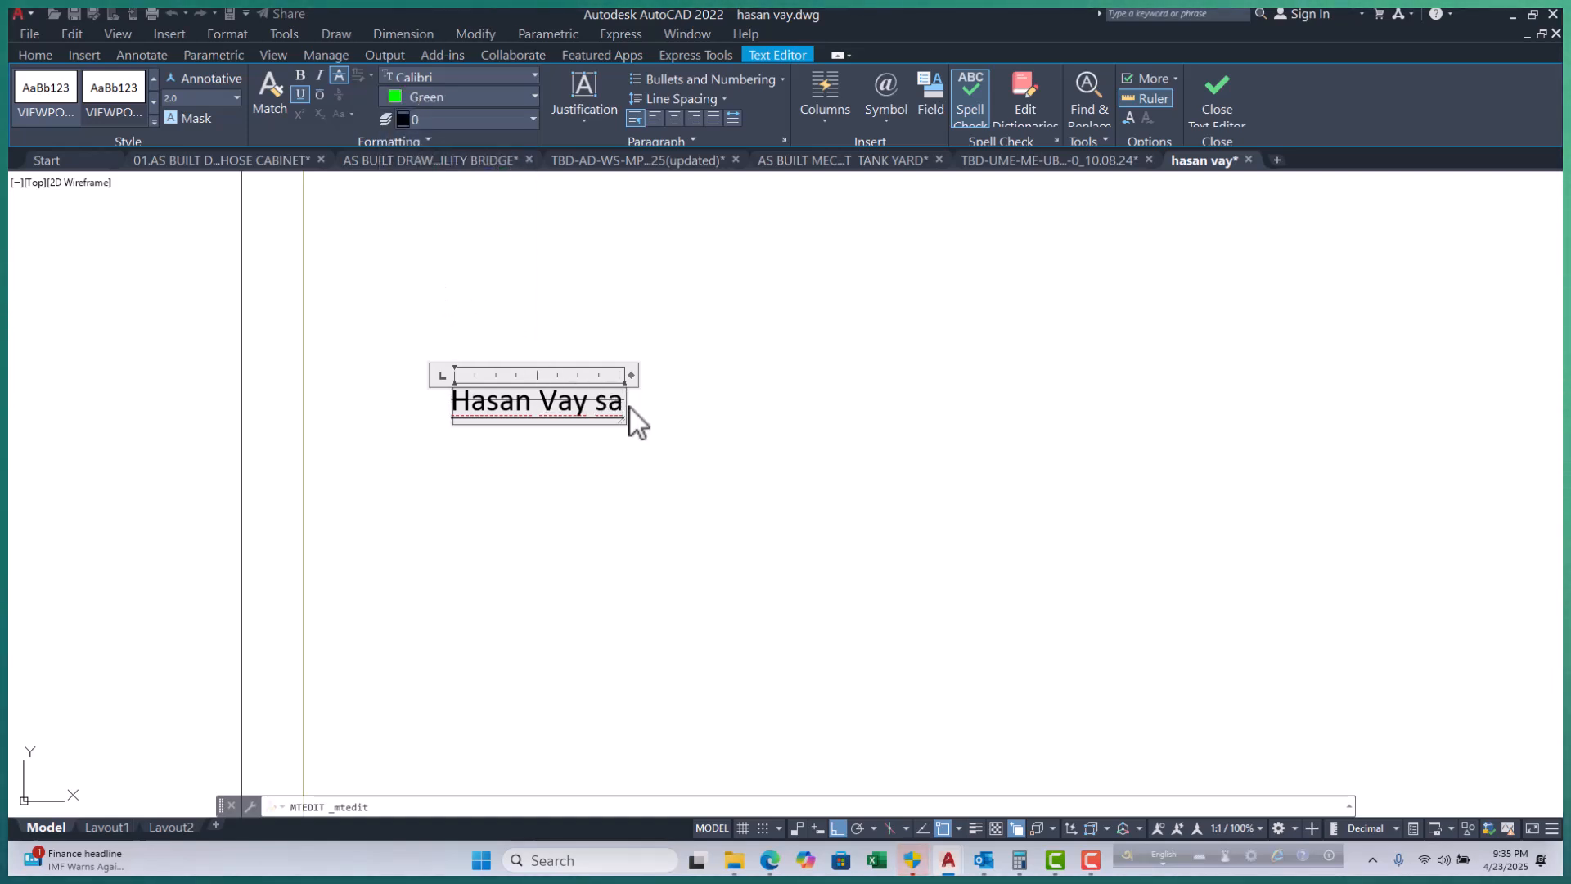
Select all the label text, make it red, and close the text editor.
{"action": "left_click", "coordinate": [533, 406]}
{"action": "key", "text": "ctrl+a"}
{"action": "left_click", "coordinate": [488, 95]}
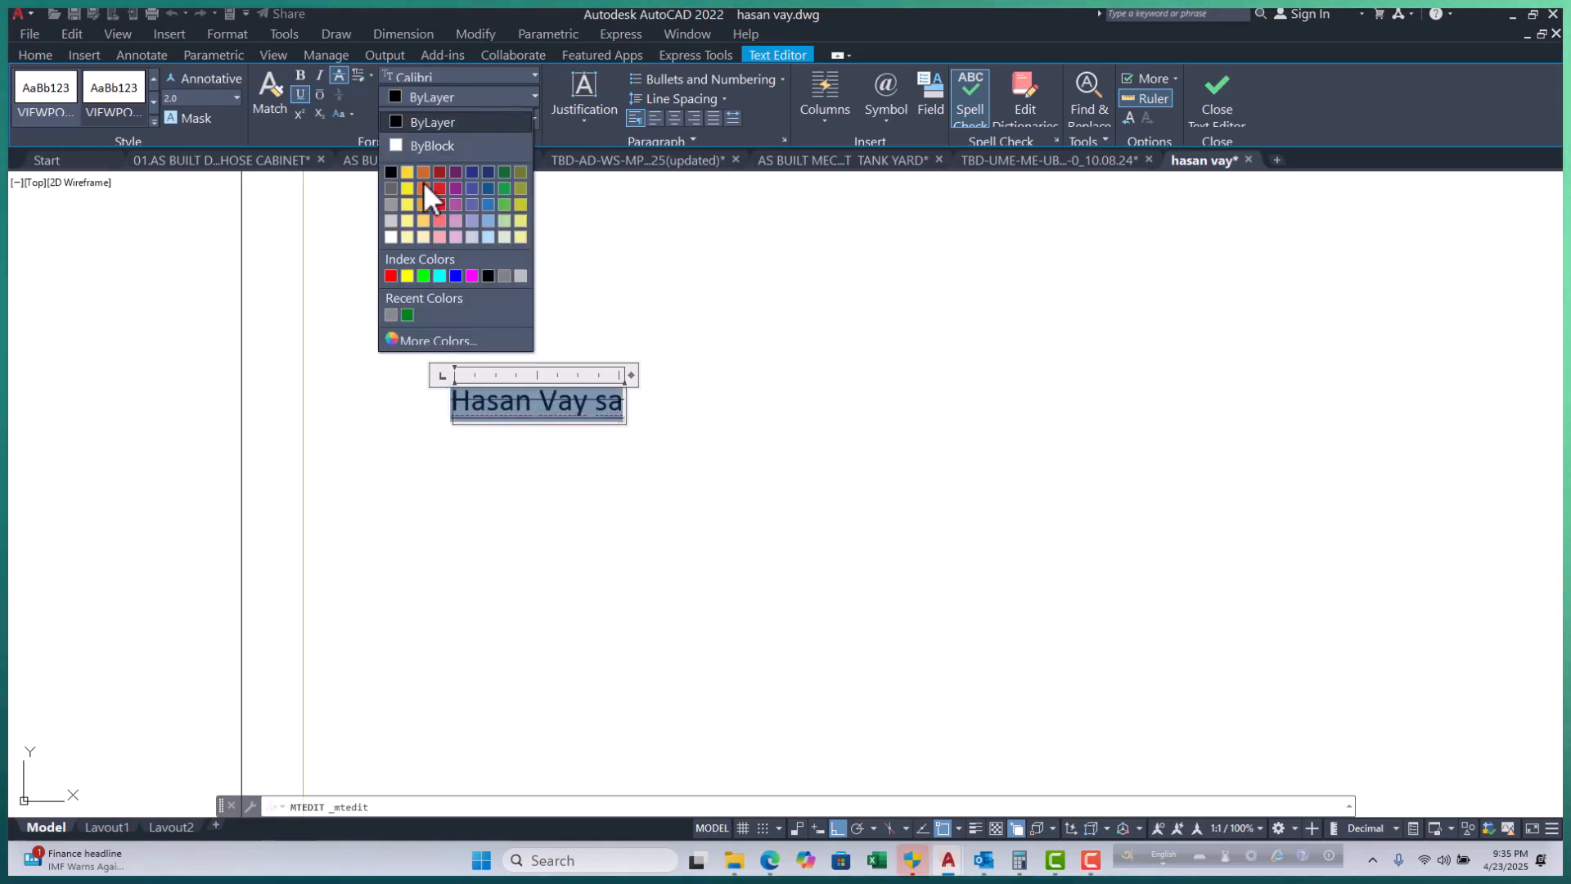
{"action": "left_click", "coordinate": [391, 275]}
{"action": "left_click", "coordinate": [743, 391]}
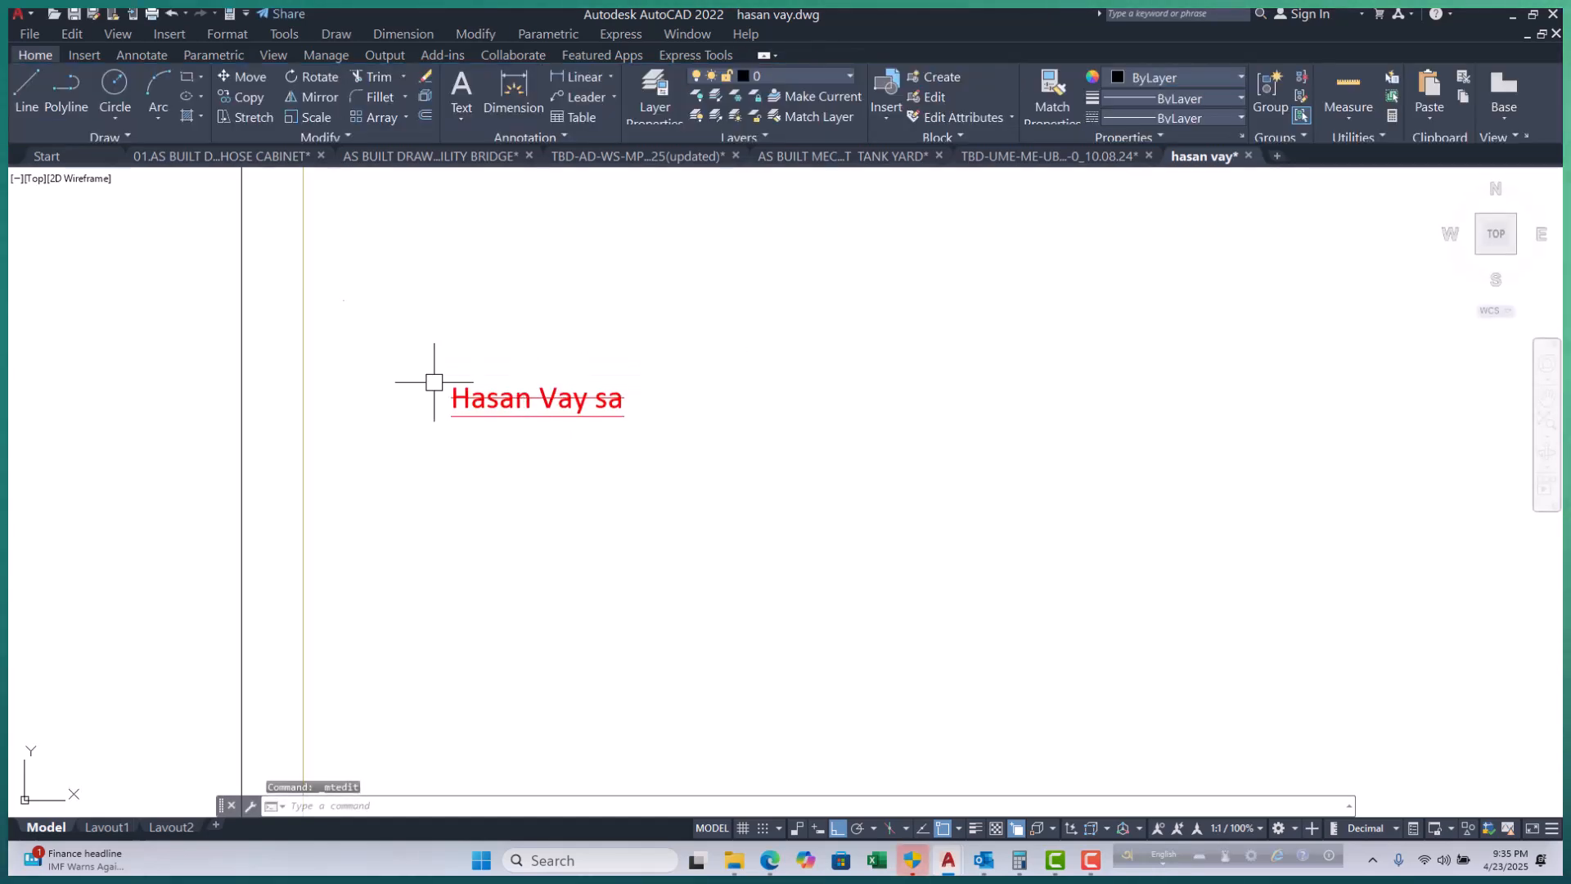
{"action": "left_click", "coordinate": [568, 415]}
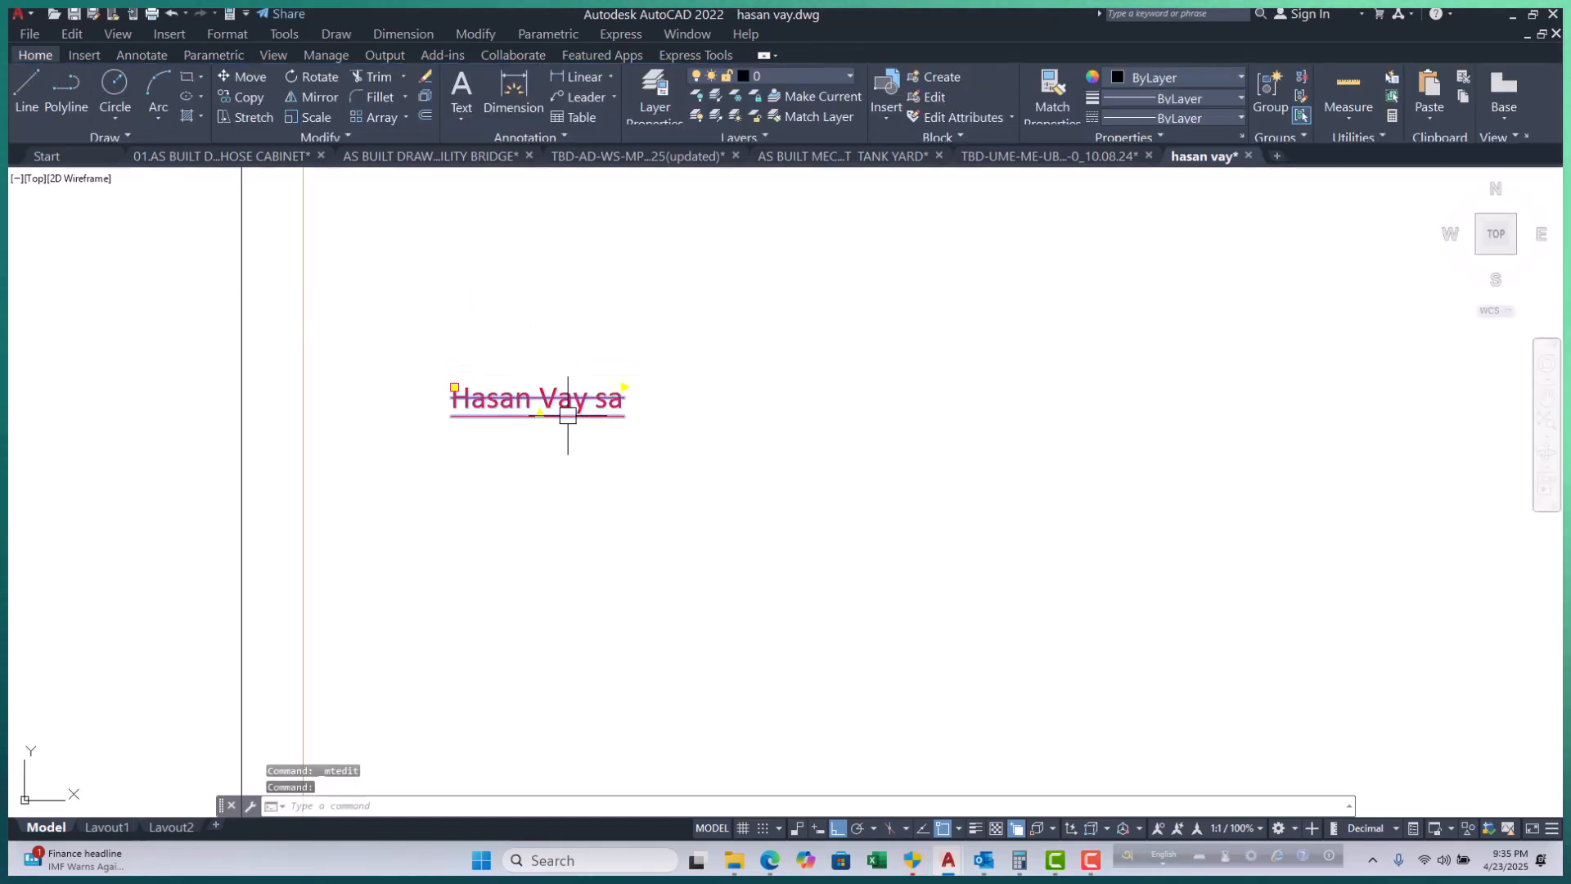
{"action": "left_click", "coordinate": [800, 75]}
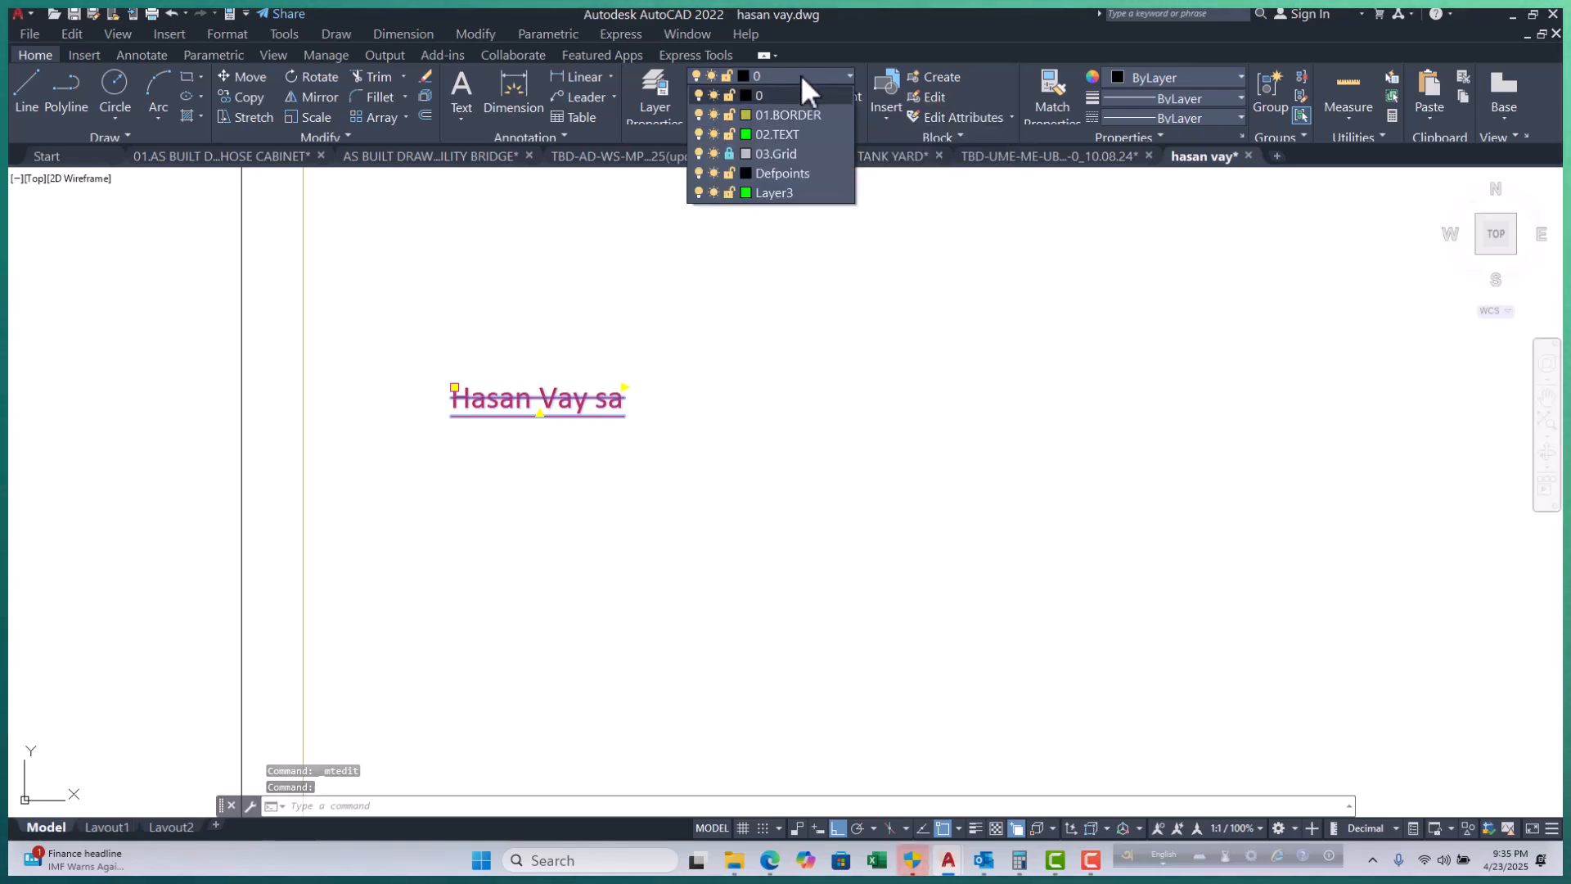
{"action": "left_click", "coordinate": [776, 134]}
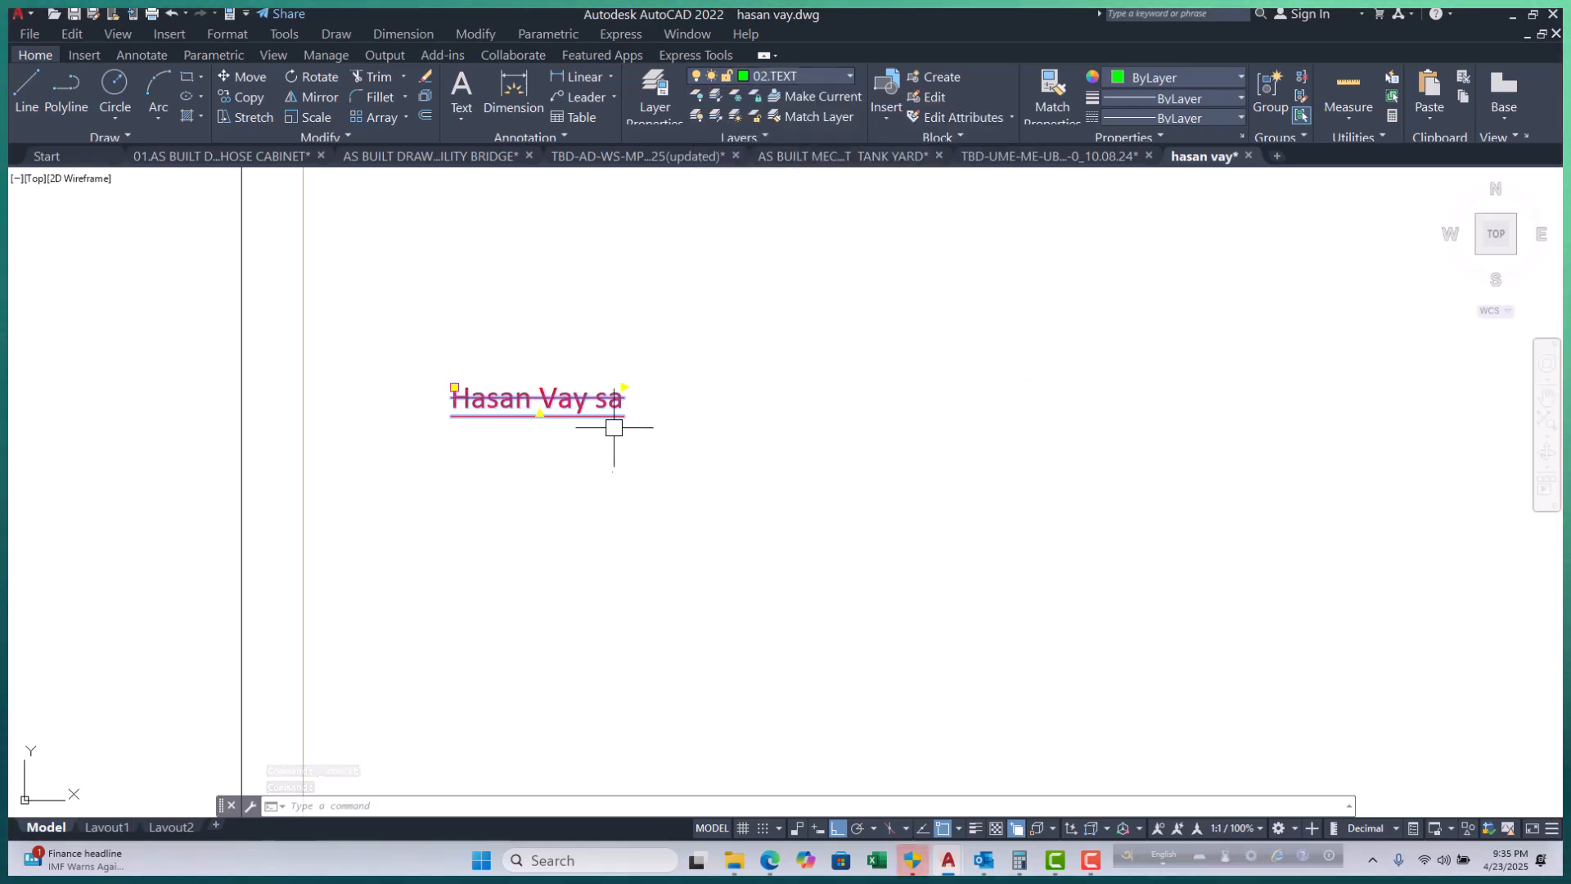
{"action": "key", "text": "Escape"}
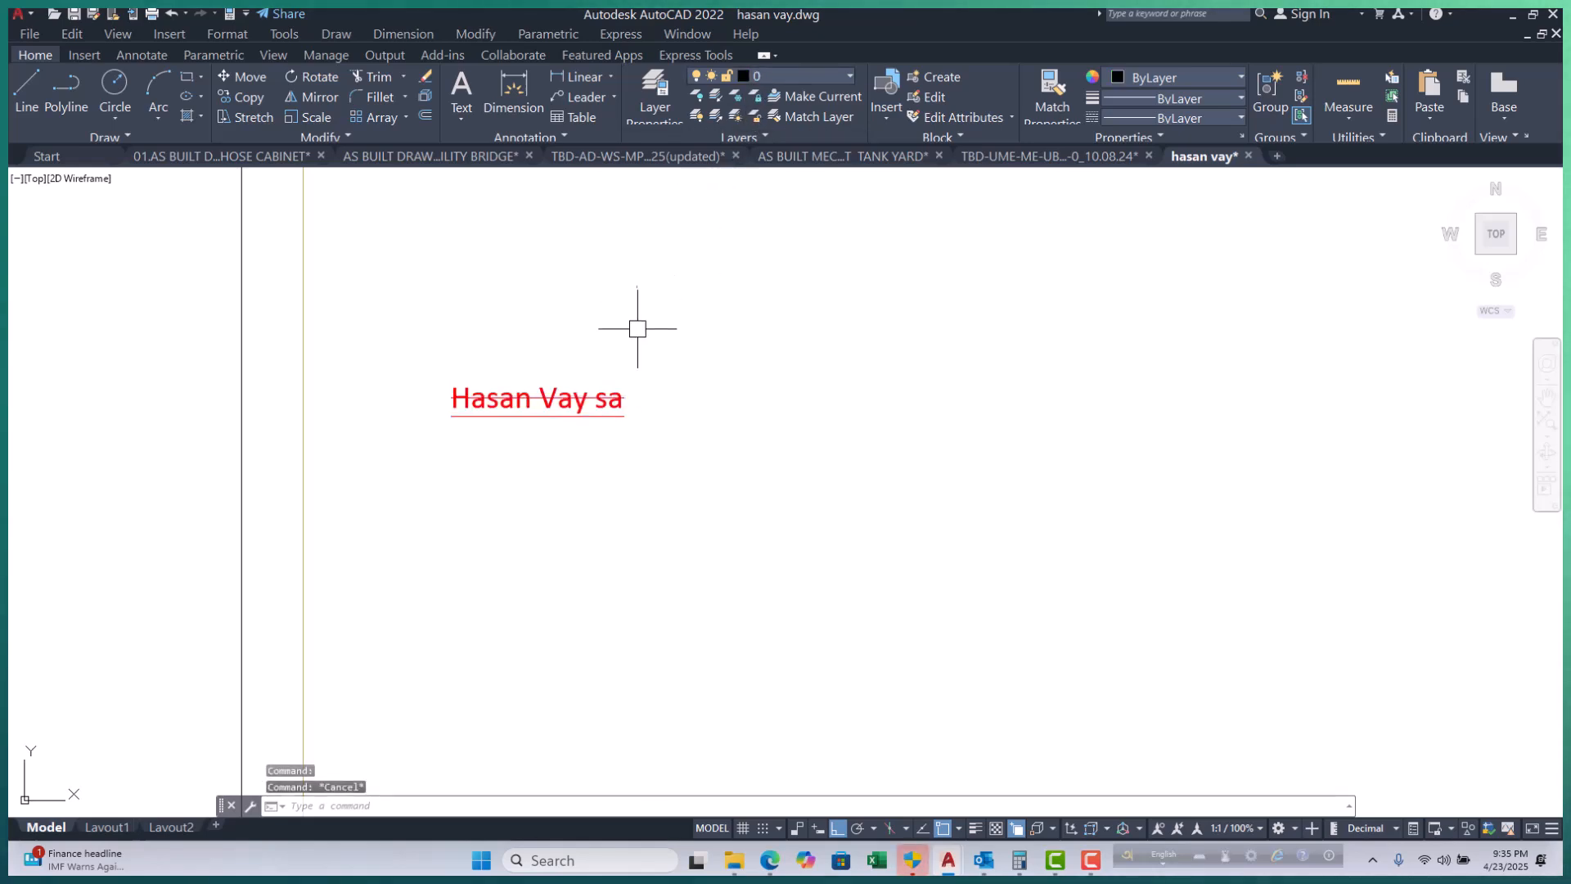
{"action": "left_click", "coordinate": [565, 410]}
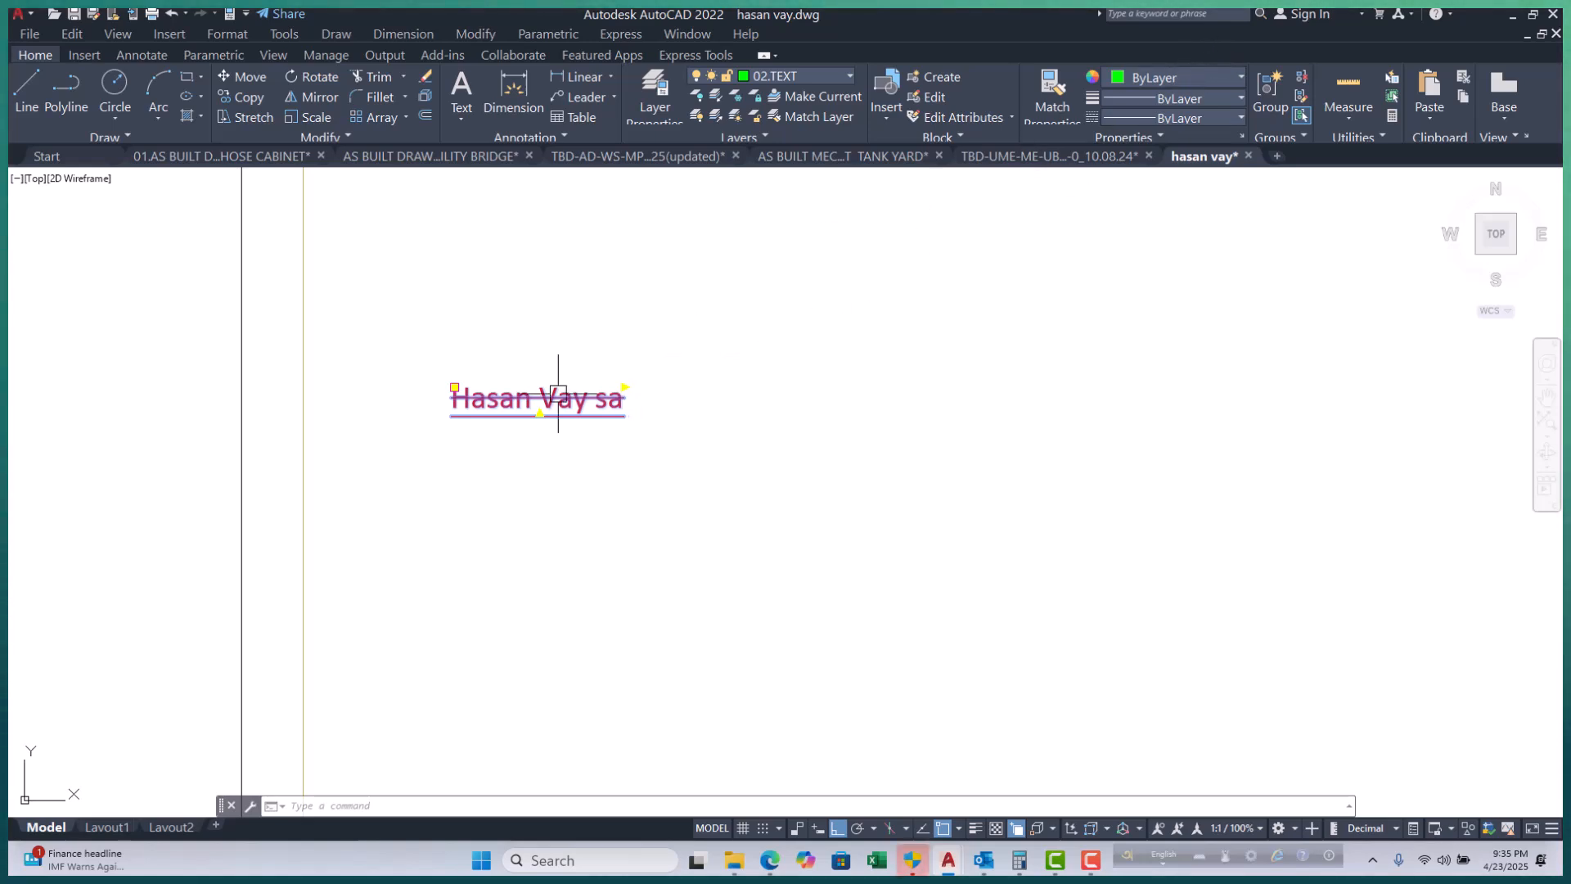
{"action": "scroll", "coordinate": [406, 415], "scroll_direction": "up", "scroll_amount": 4}
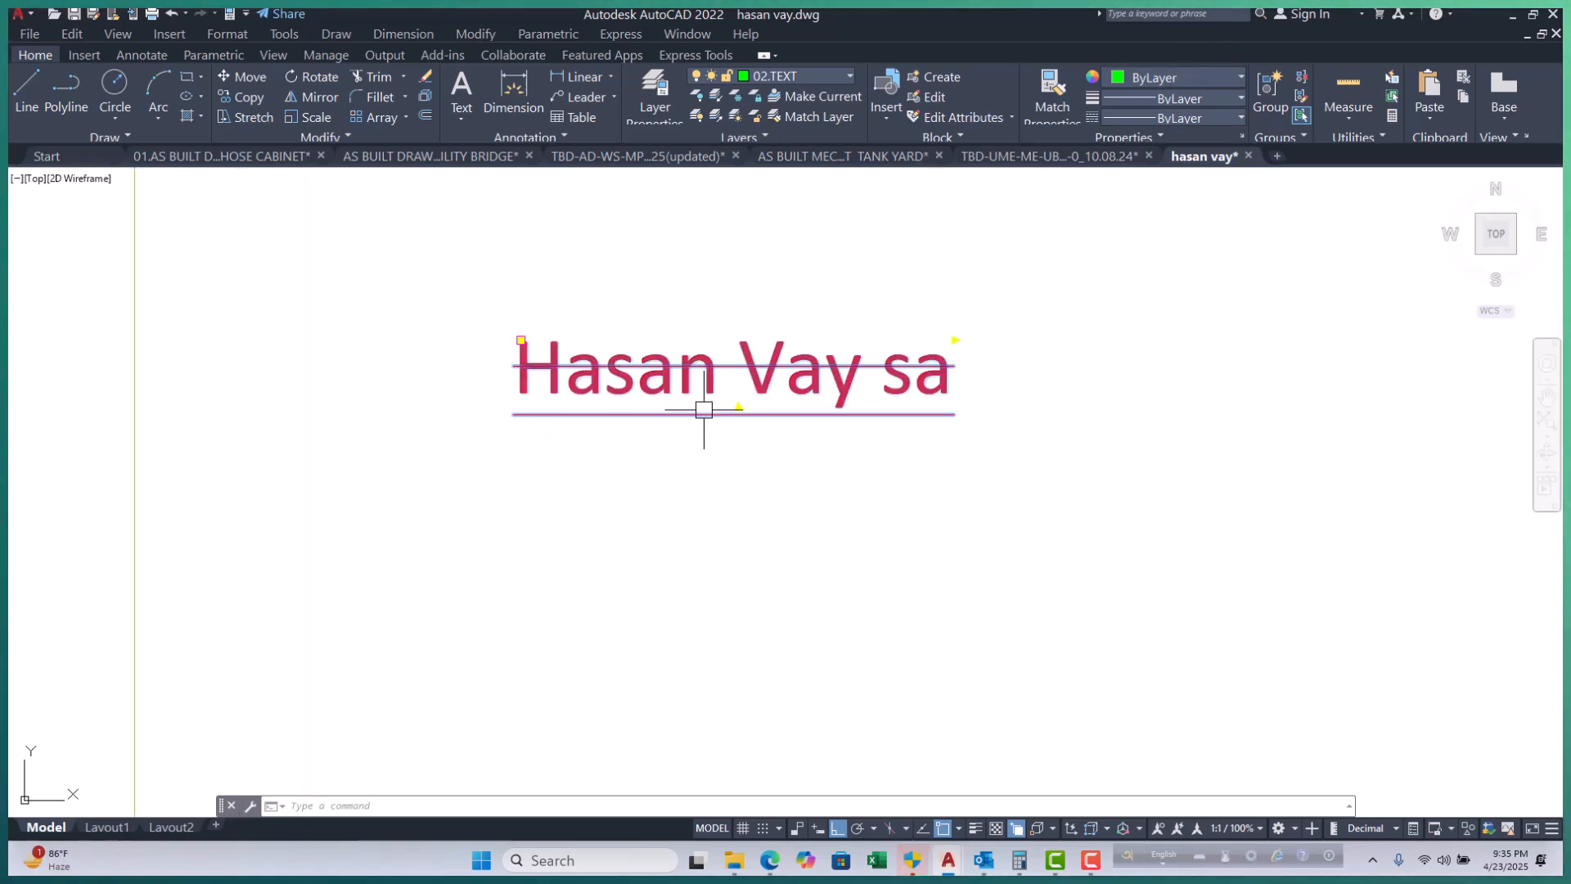
{"action": "left_click", "coordinate": [1152, 76]}
{"action": "left_click", "coordinate": [1163, 105]}
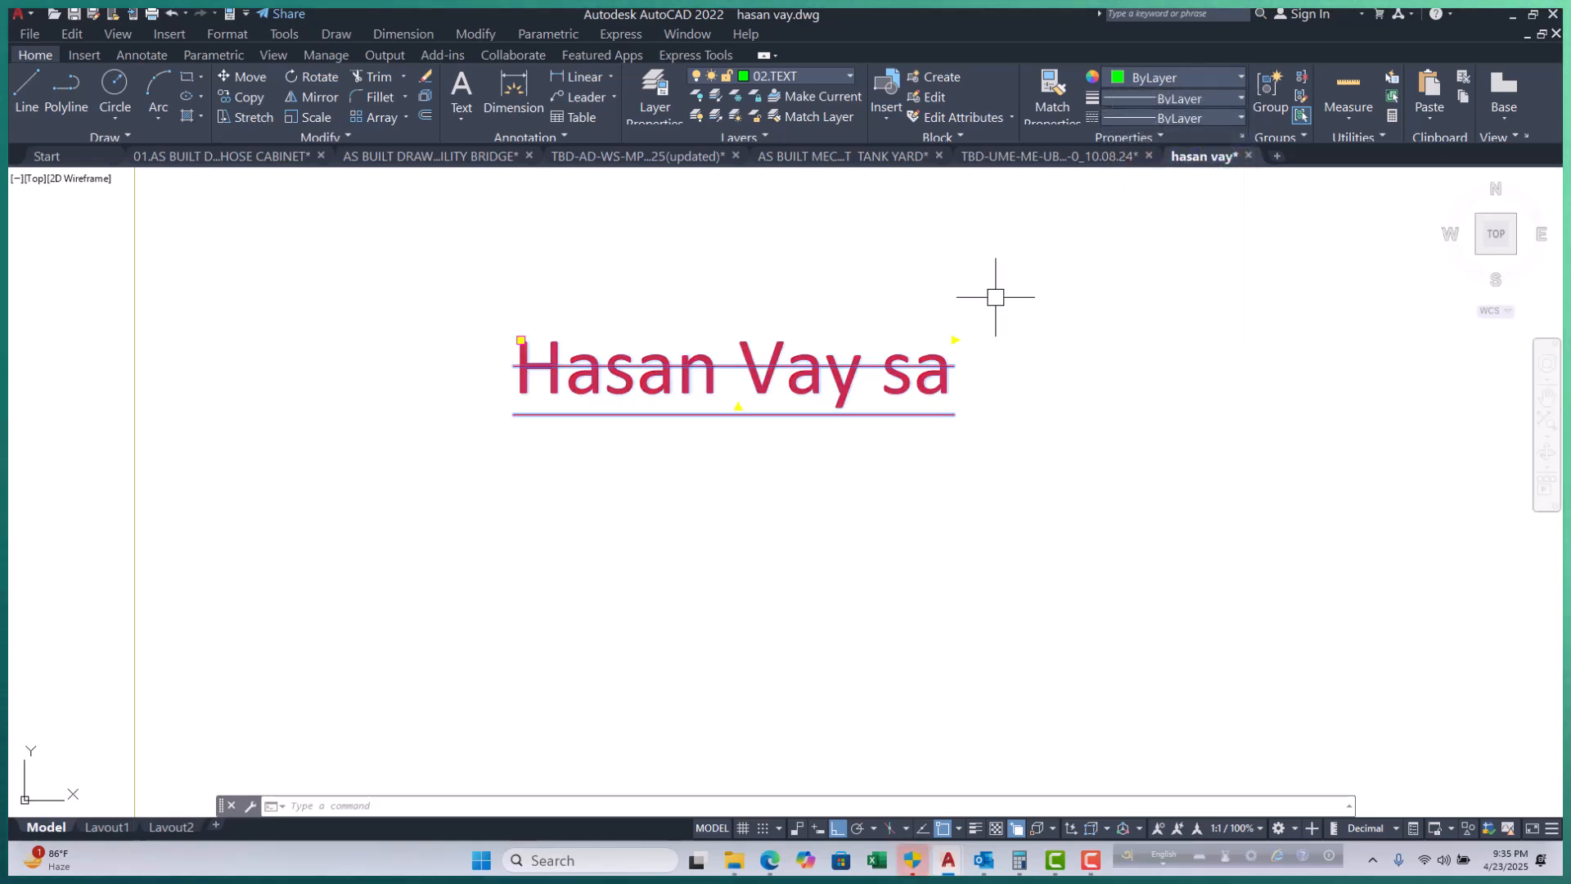
Reopen the label, select all its text and set its colour to ByLayer, showing green.
{"action": "double_click", "coordinate": [855, 383]}
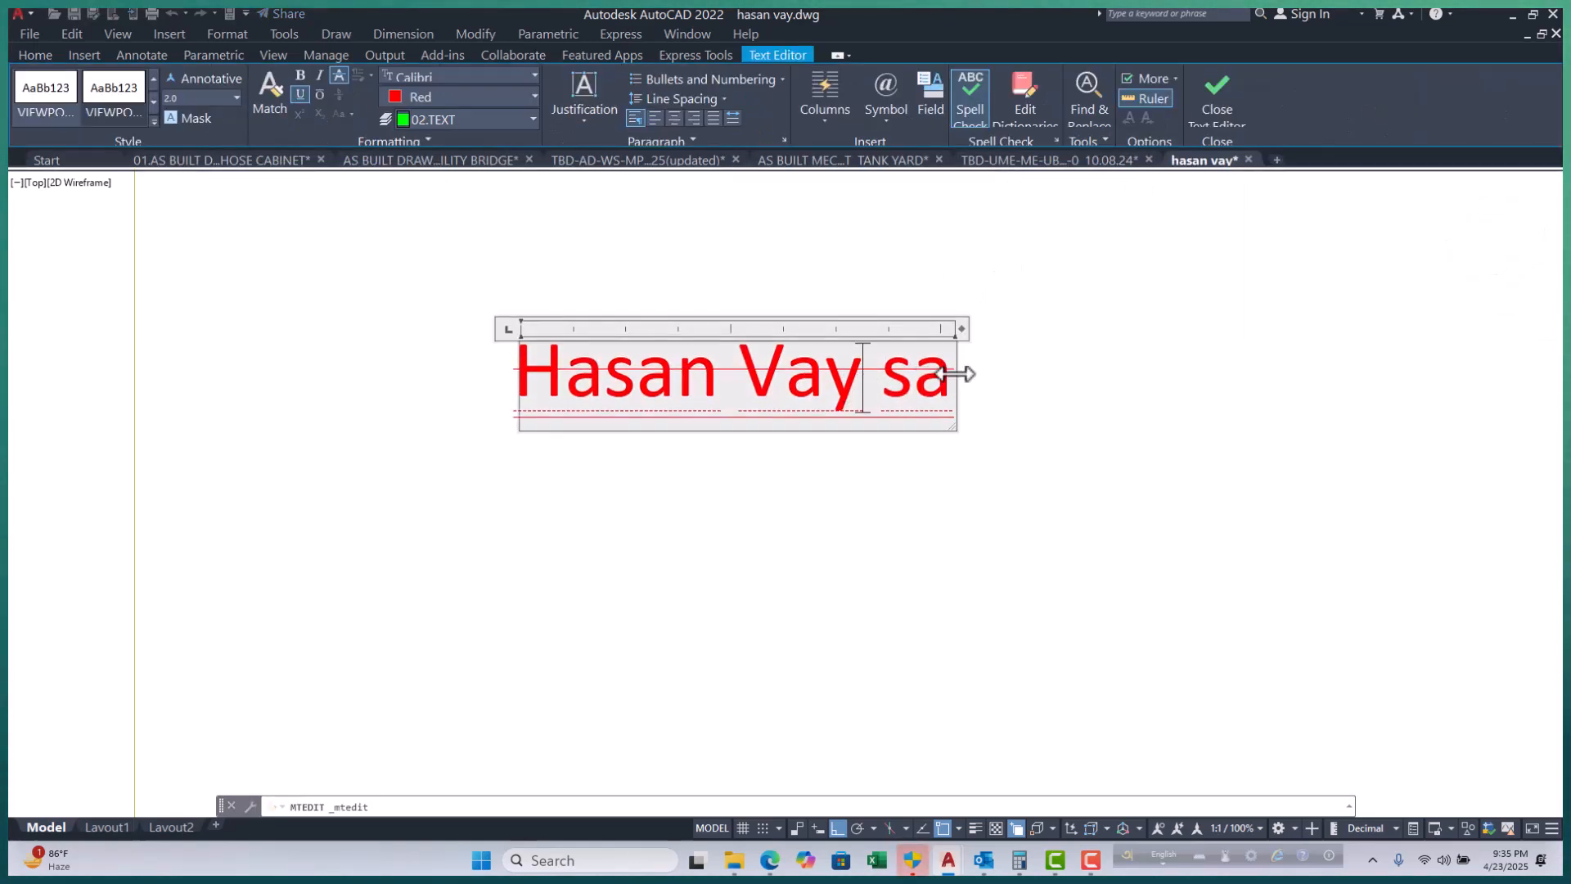
{"action": "left_click_drag", "start_coordinate": [947, 379], "coordinate": [501, 386]}
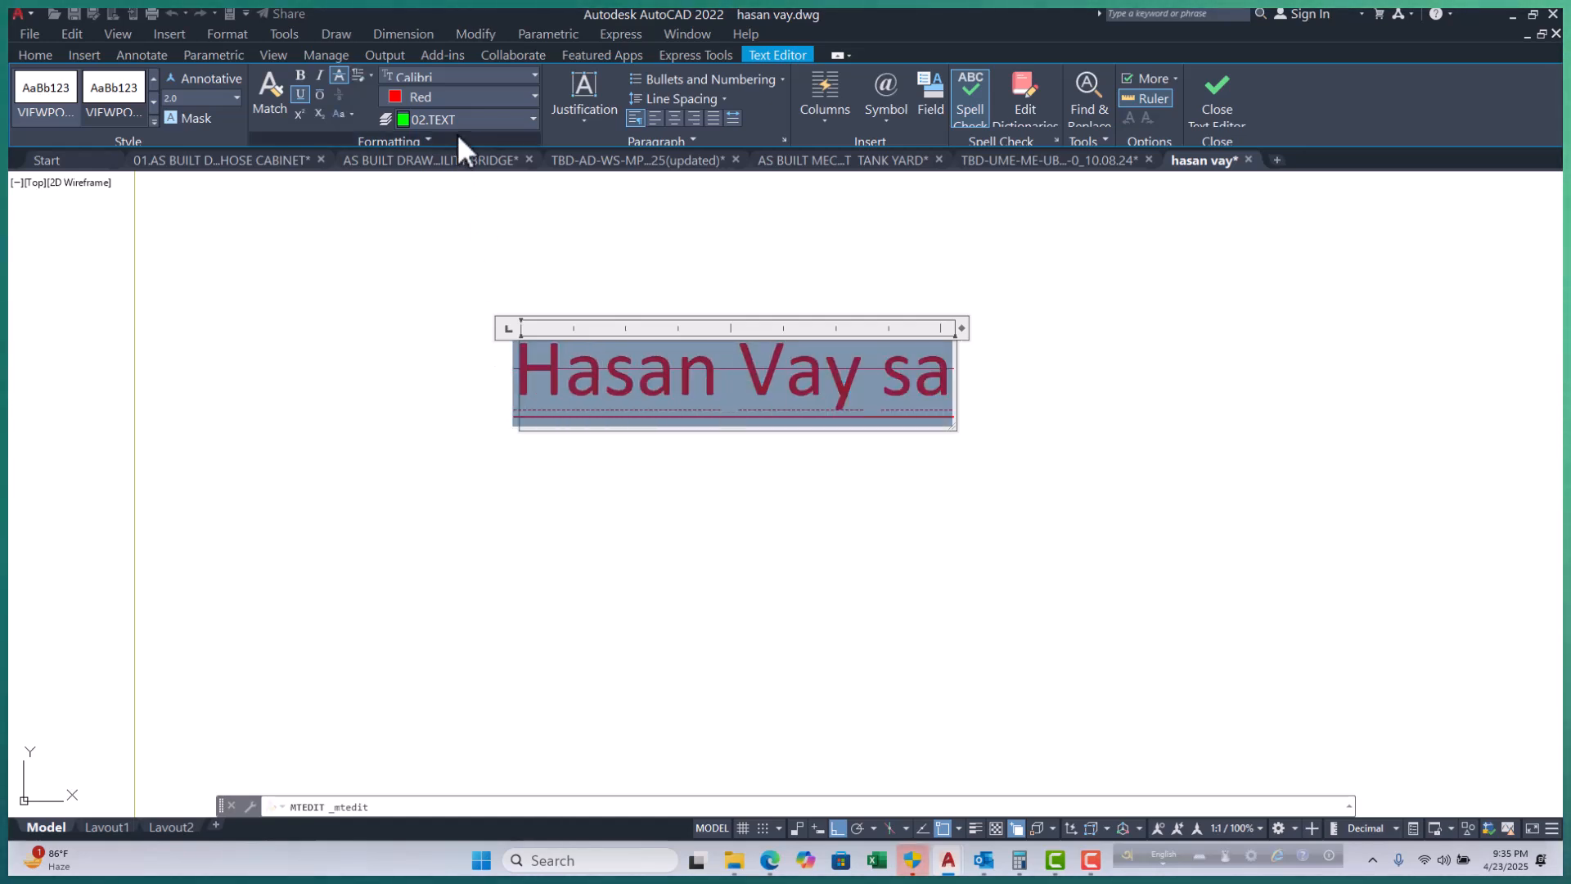
{"action": "left_click", "coordinate": [499, 96]}
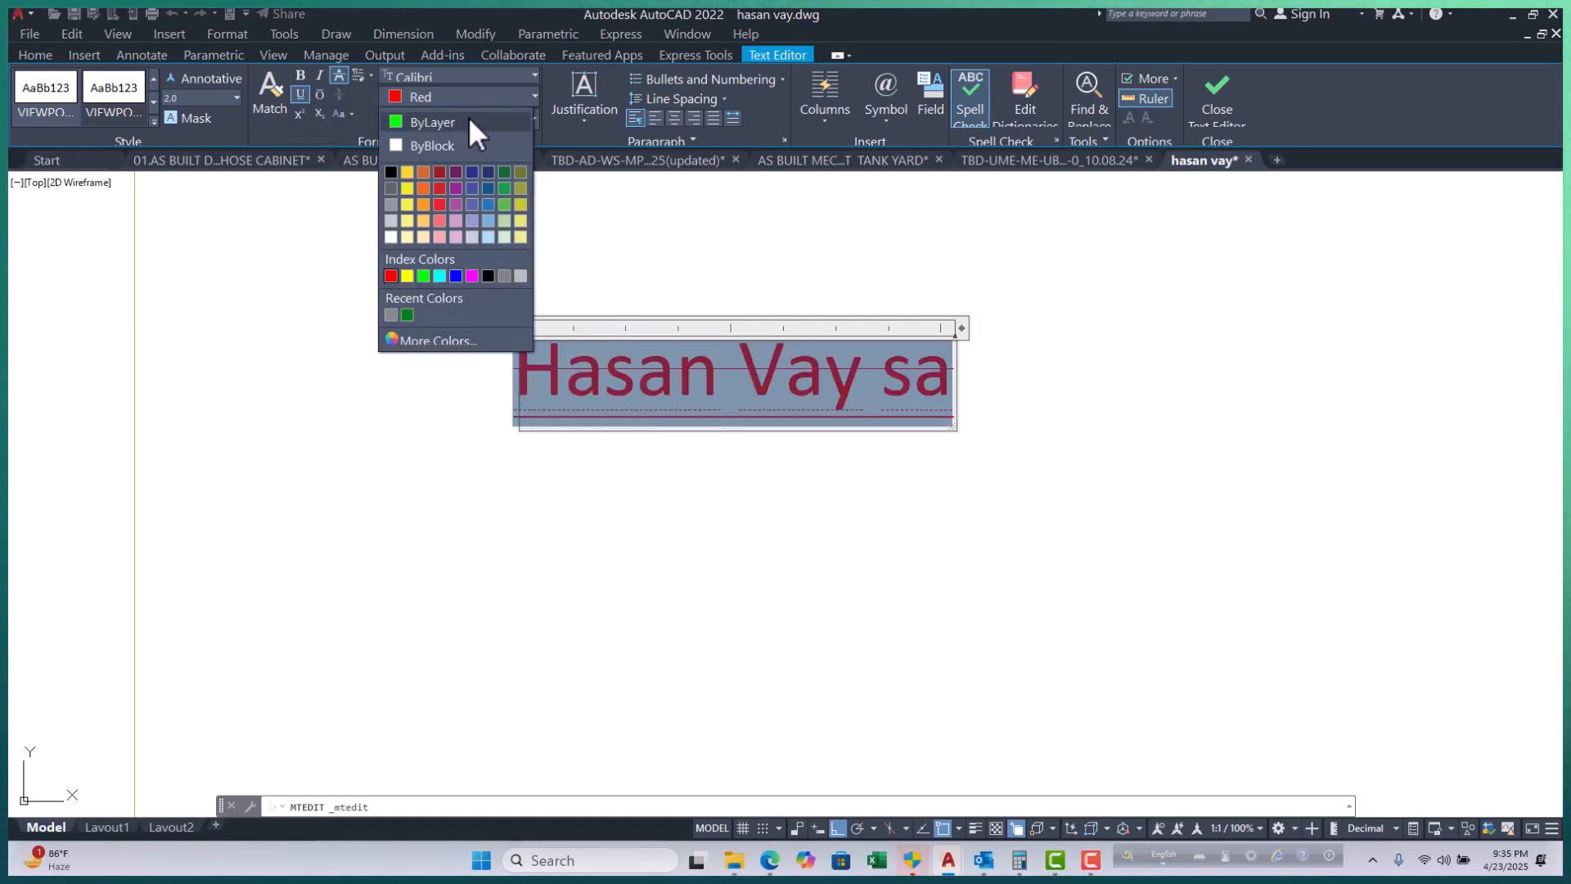
{"action": "left_click", "coordinate": [635, 257]}
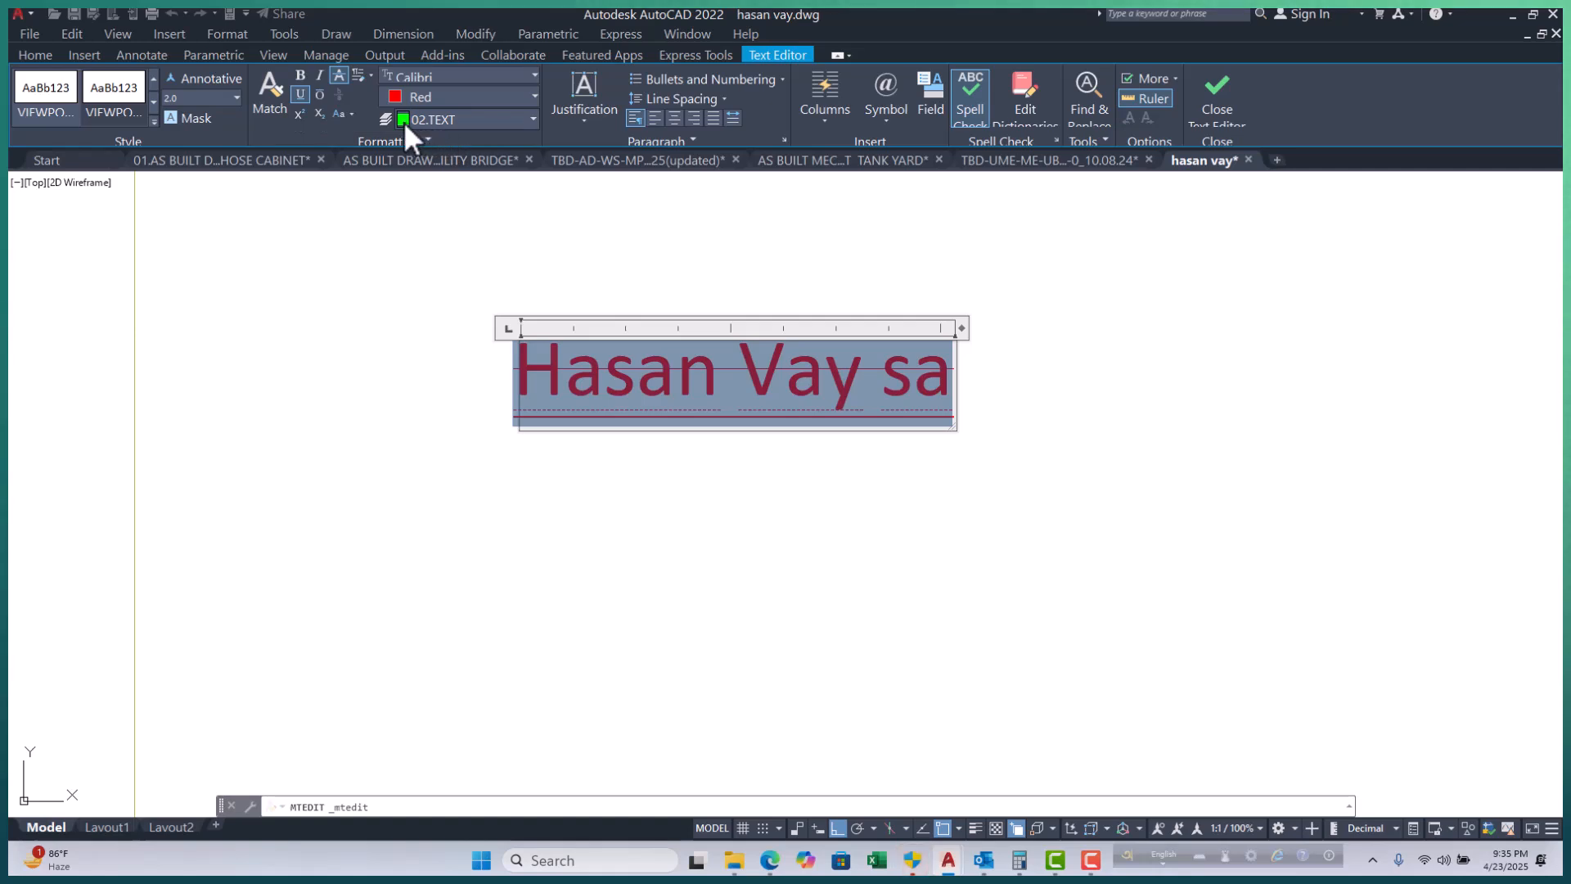
{"action": "left_click", "coordinate": [524, 92]}
{"action": "left_click", "coordinate": [461, 120]}
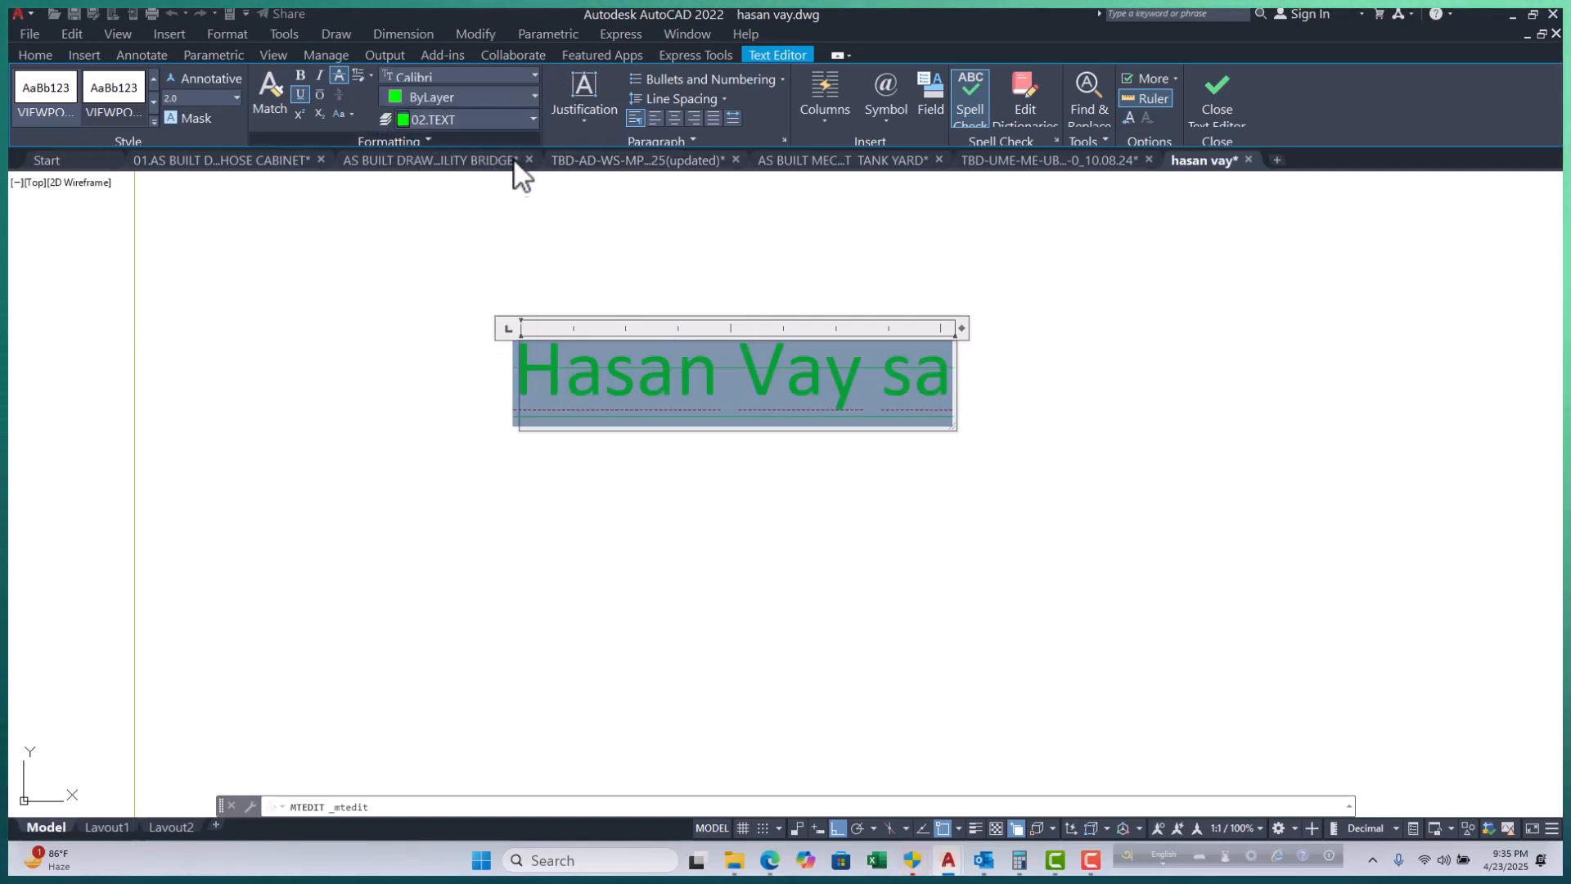
{"action": "left_click", "coordinate": [517, 93]}
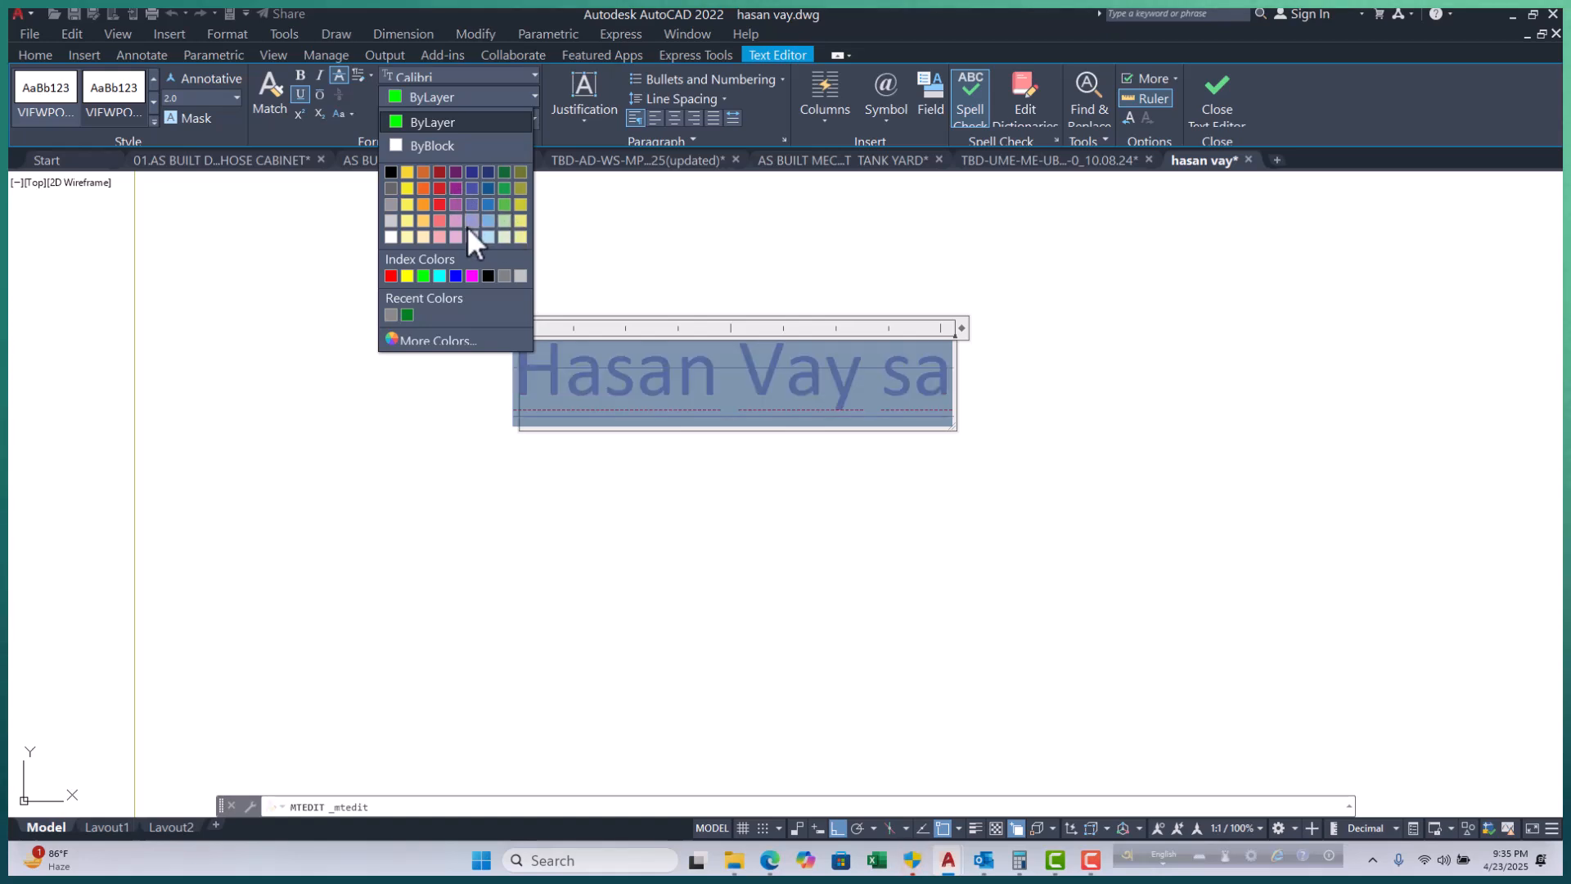
{"action": "left_click", "coordinate": [641, 223]}
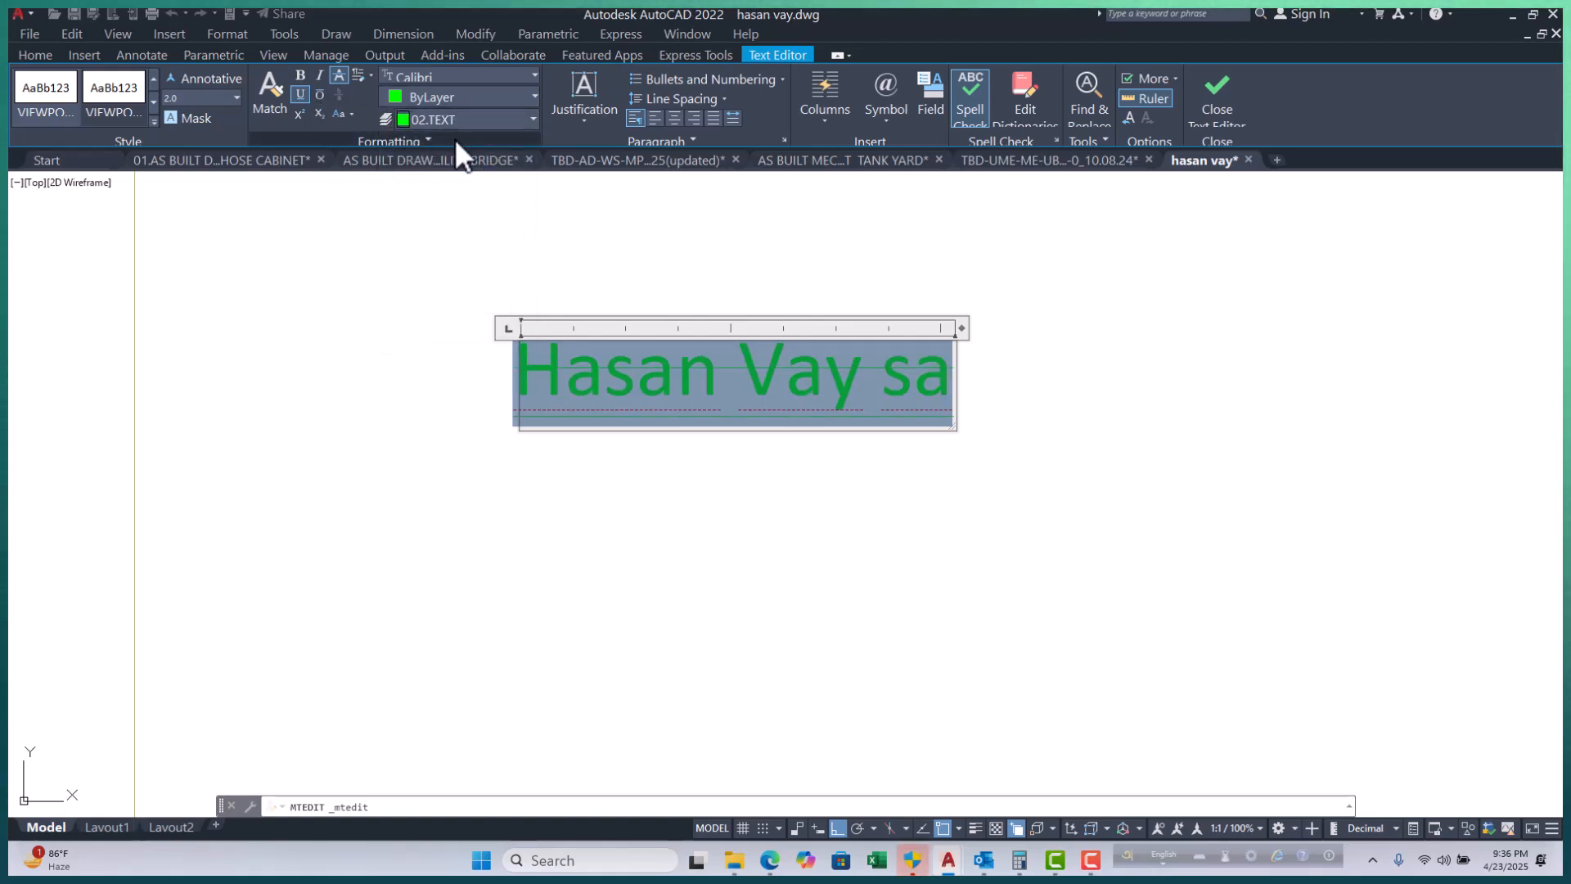
Check the justification options without changing them, then clear the text selection.
{"action": "left_click", "coordinate": [592, 124]}
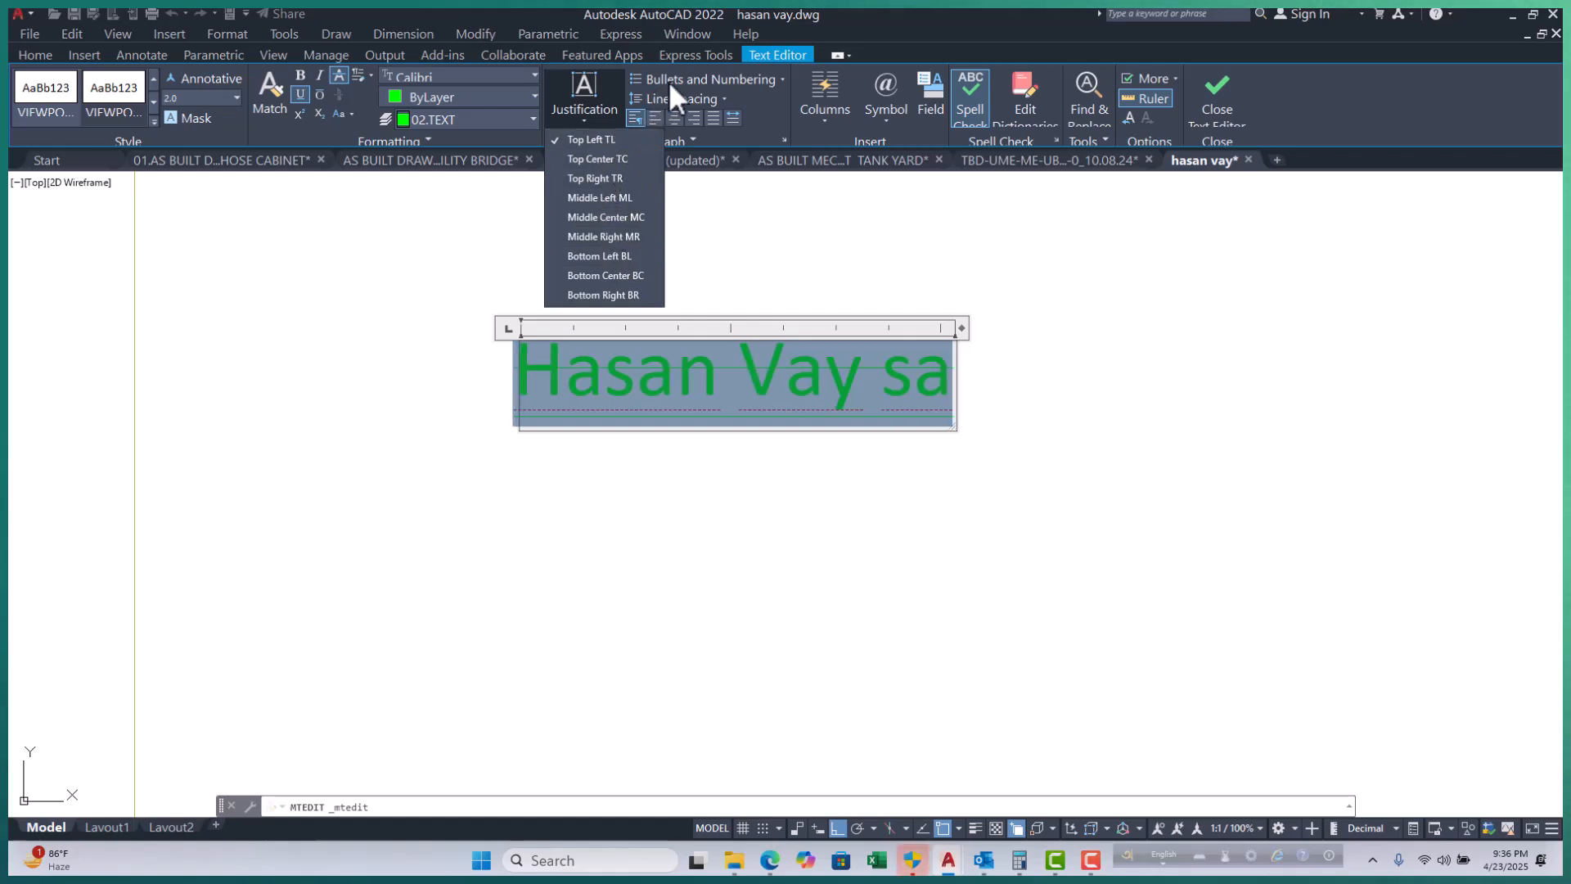
{"action": "left_click", "coordinate": [476, 391]}
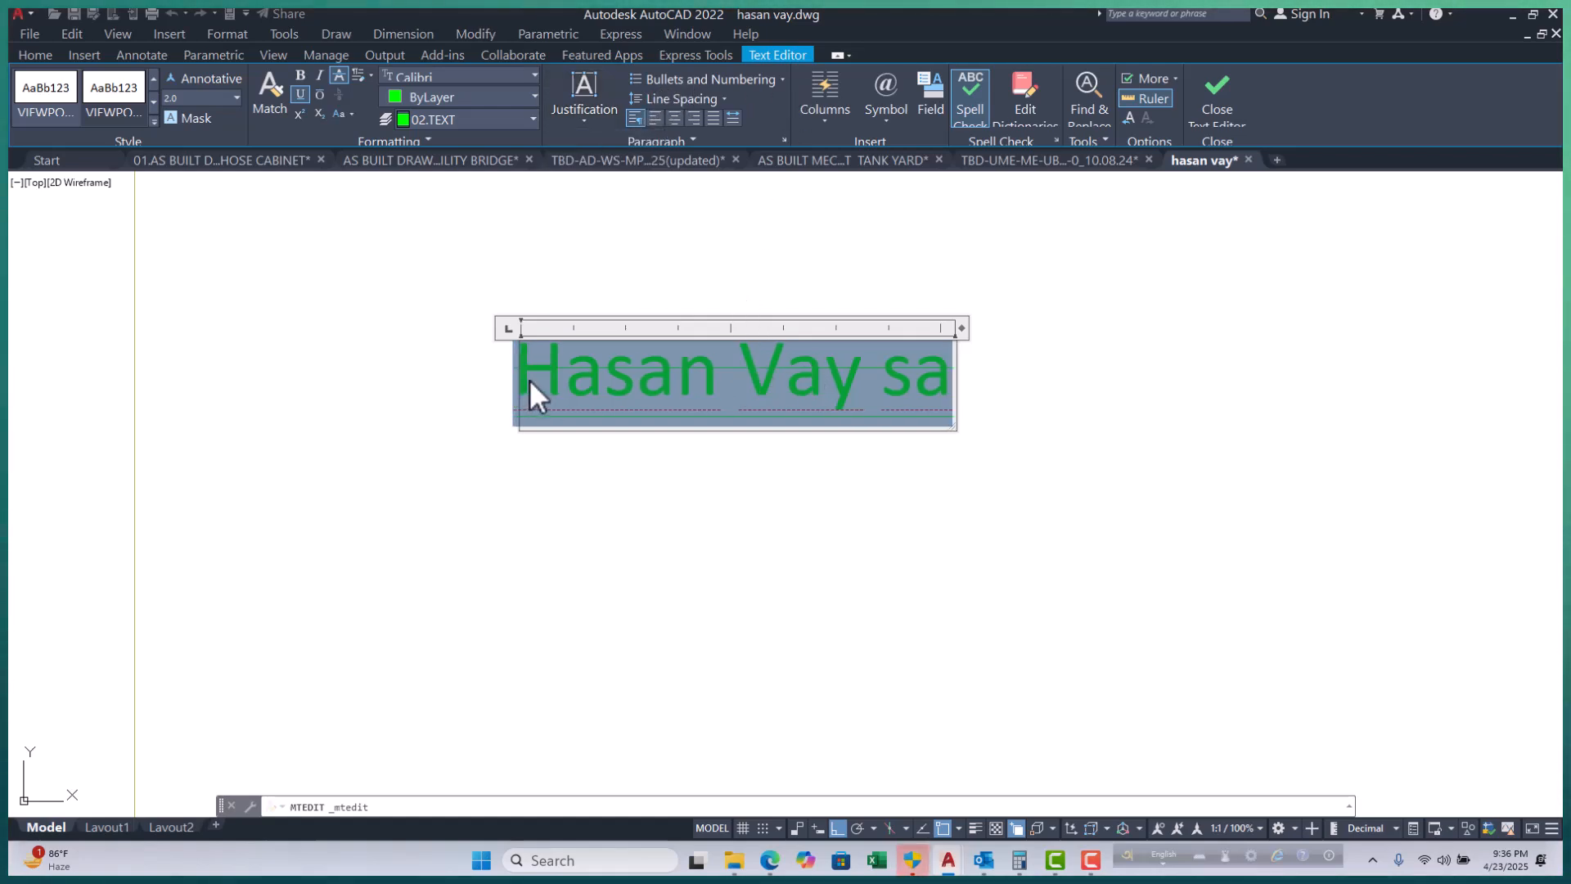
{"action": "left_click", "coordinate": [520, 371]}
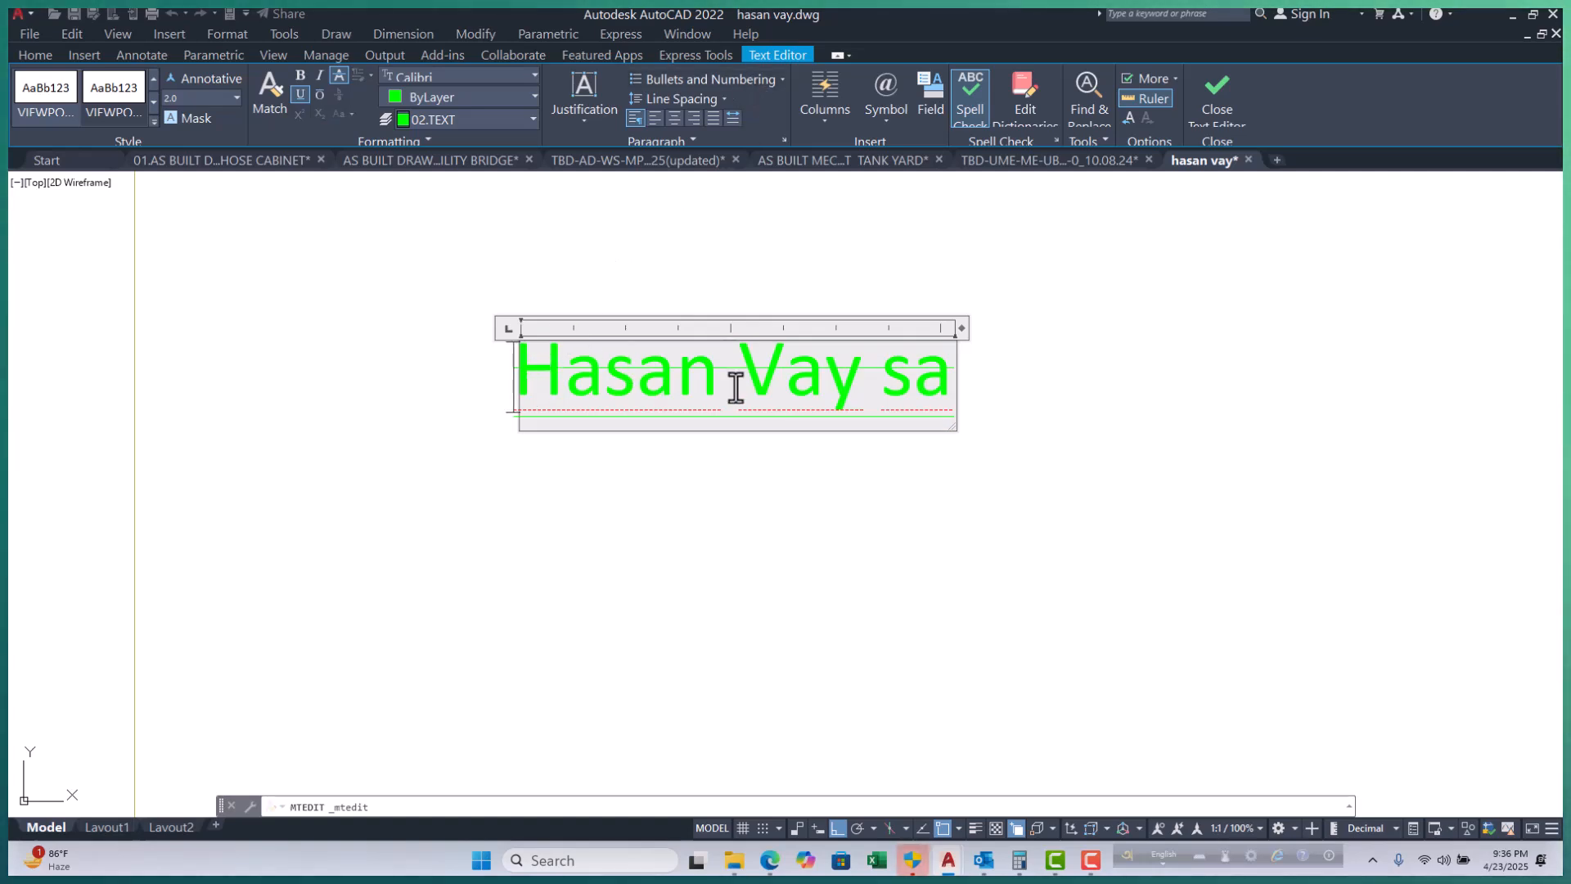
Apply uppercase lettered numbering to the label and place the cursor after the first entry.
{"action": "left_click", "coordinate": [782, 80]}
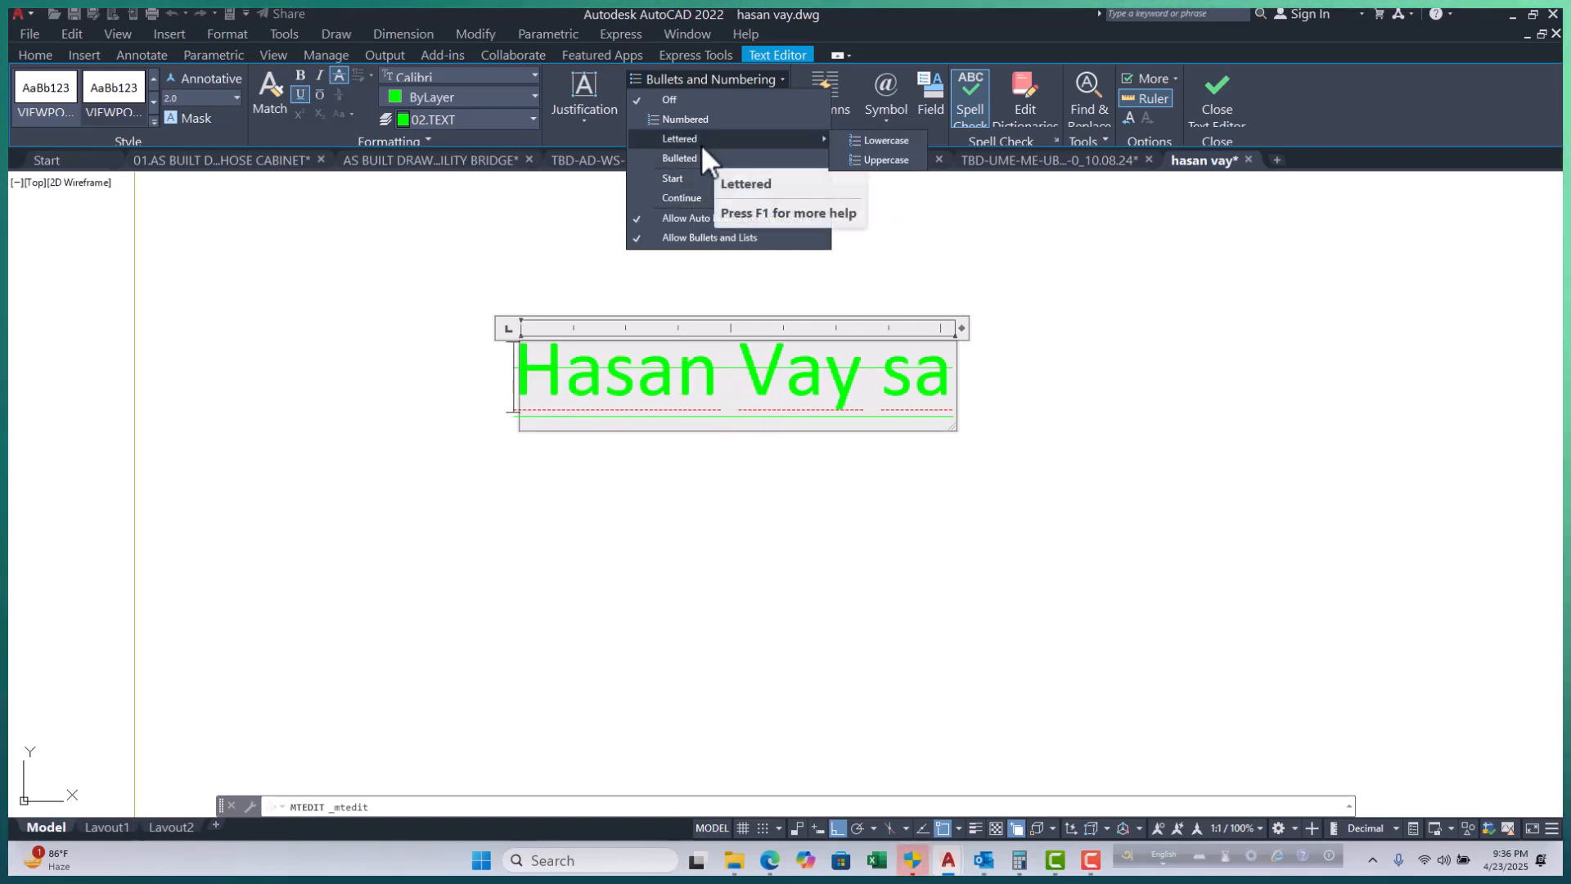
{"action": "left_click", "coordinate": [883, 160]}
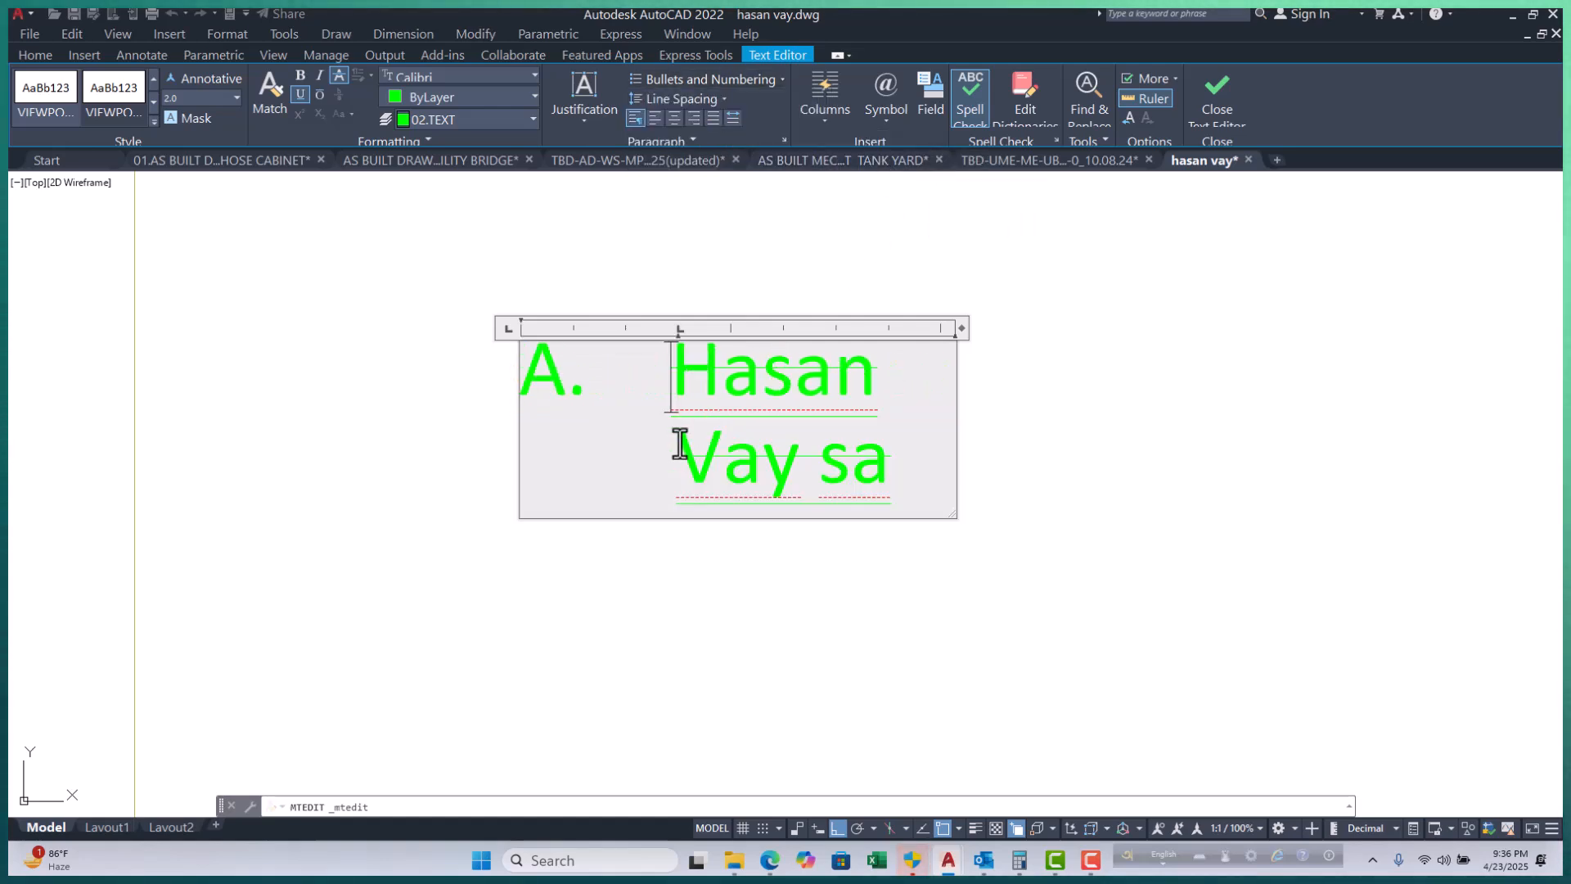
{"action": "left_click", "coordinate": [899, 489]}
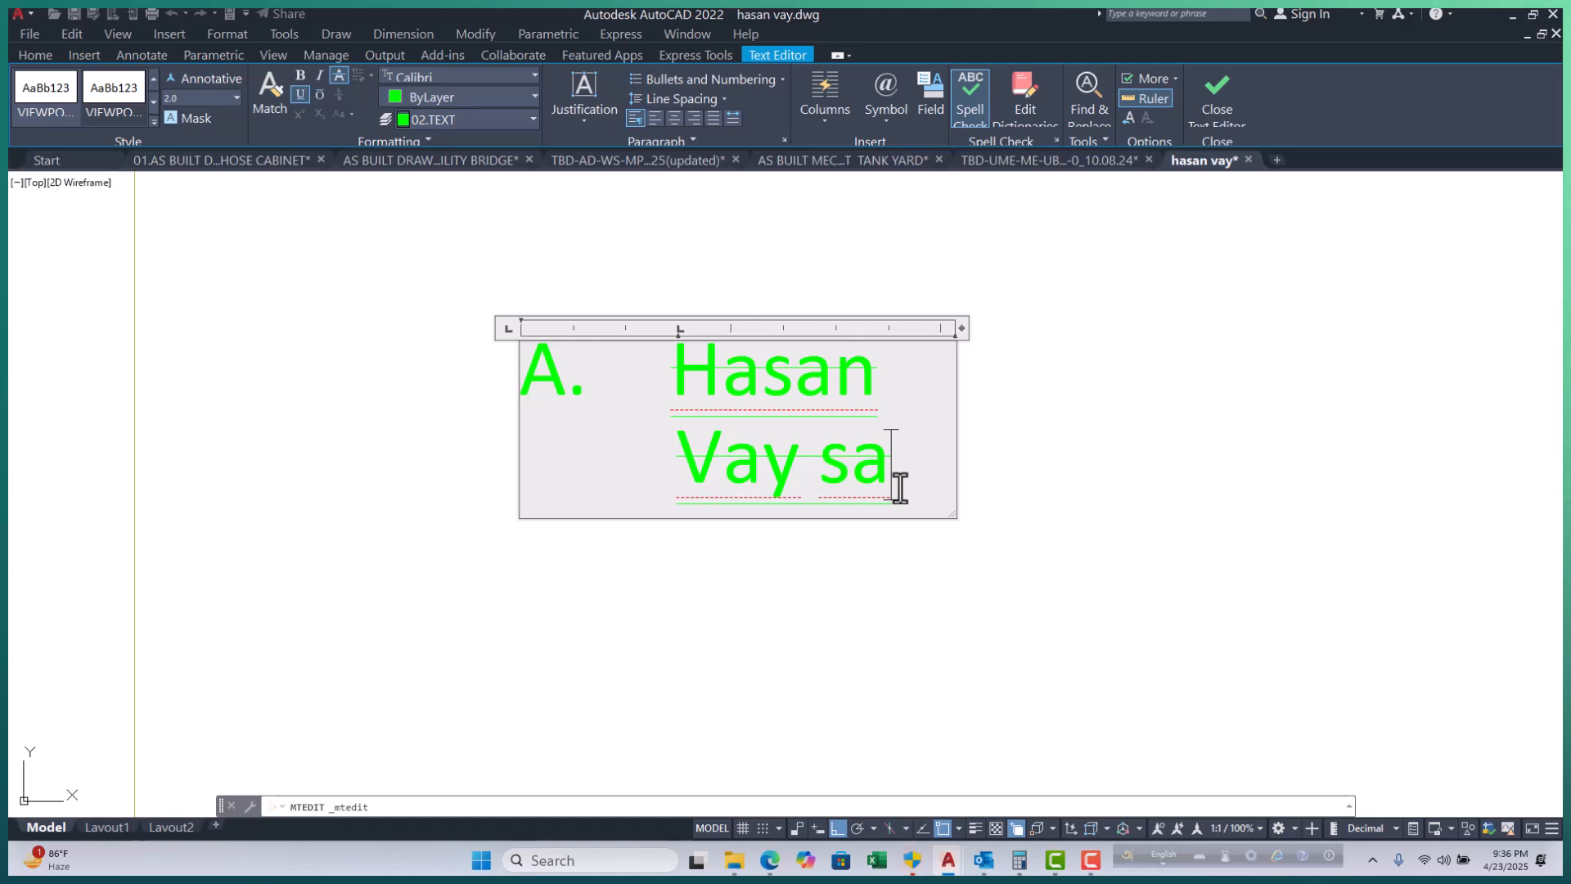
{"action": "key", "text": "Return"}
{"action": "key", "text": "Return"}
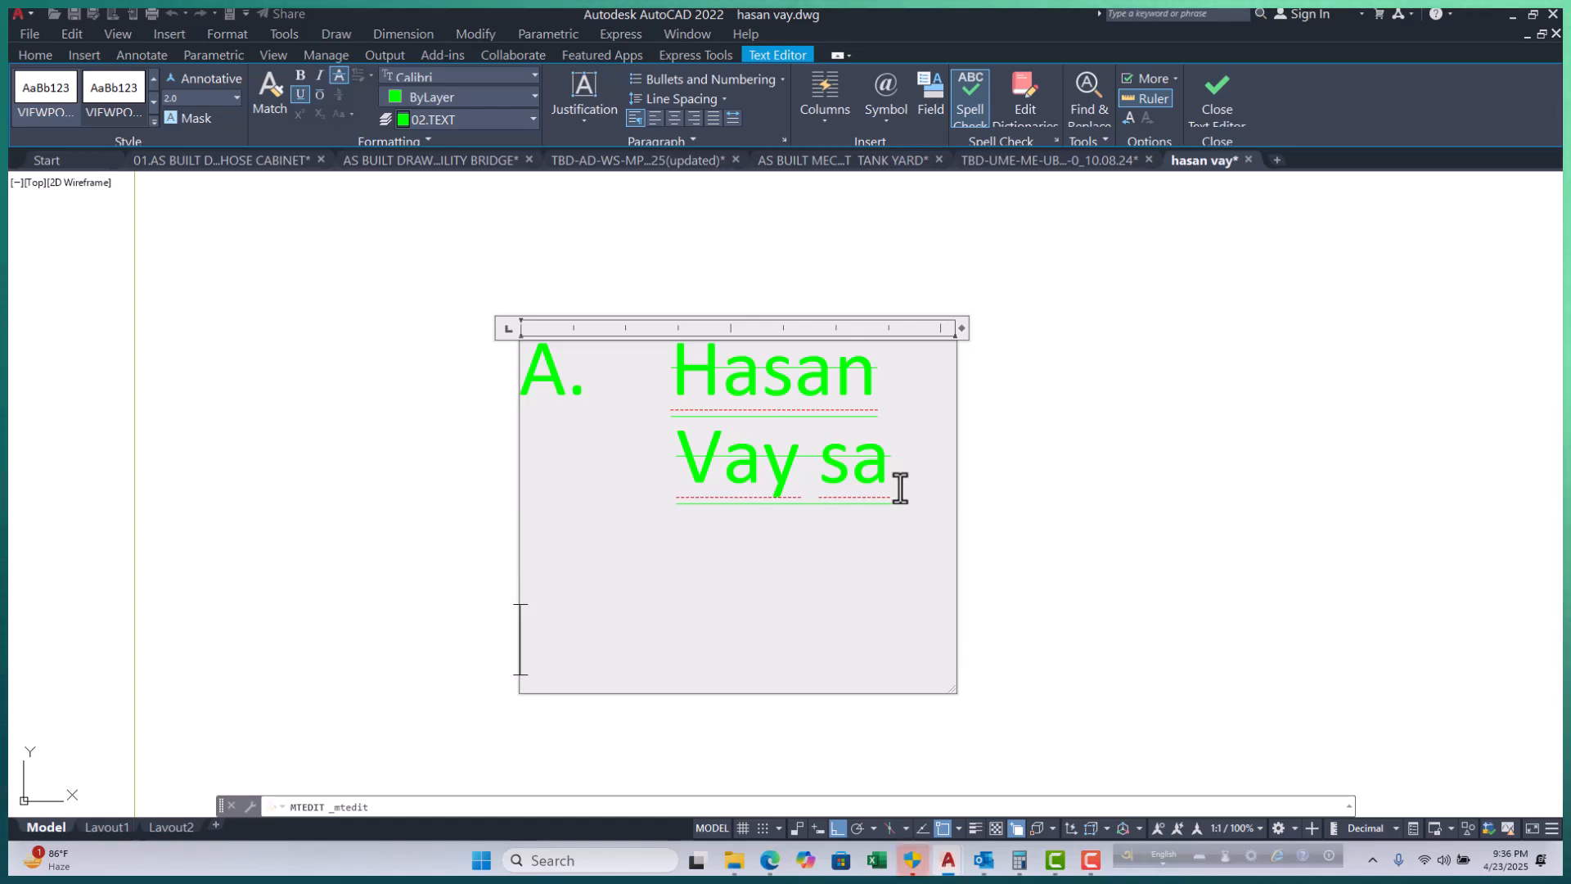
{"action": "key", "text": "BackSpace"}
{"action": "key", "text": "BackSpace"}
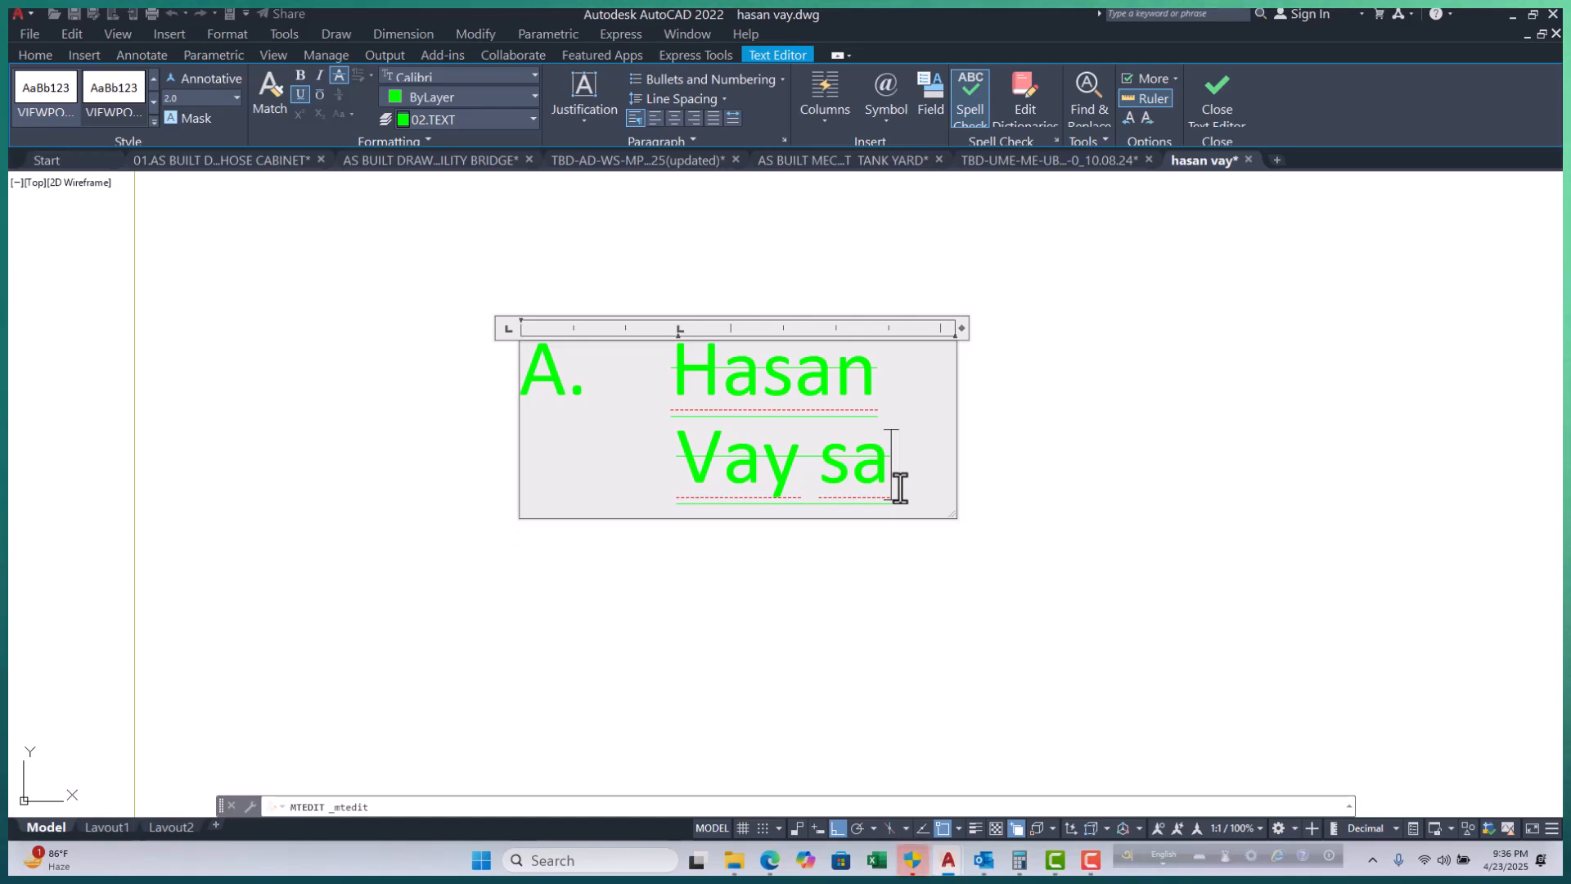
Add lettered entries dhhj, dghnj and sfjkj, starting a fifth entry E.
{"action": "key", "text": "Return"}
{"action": "type", "text": "dhhj"}
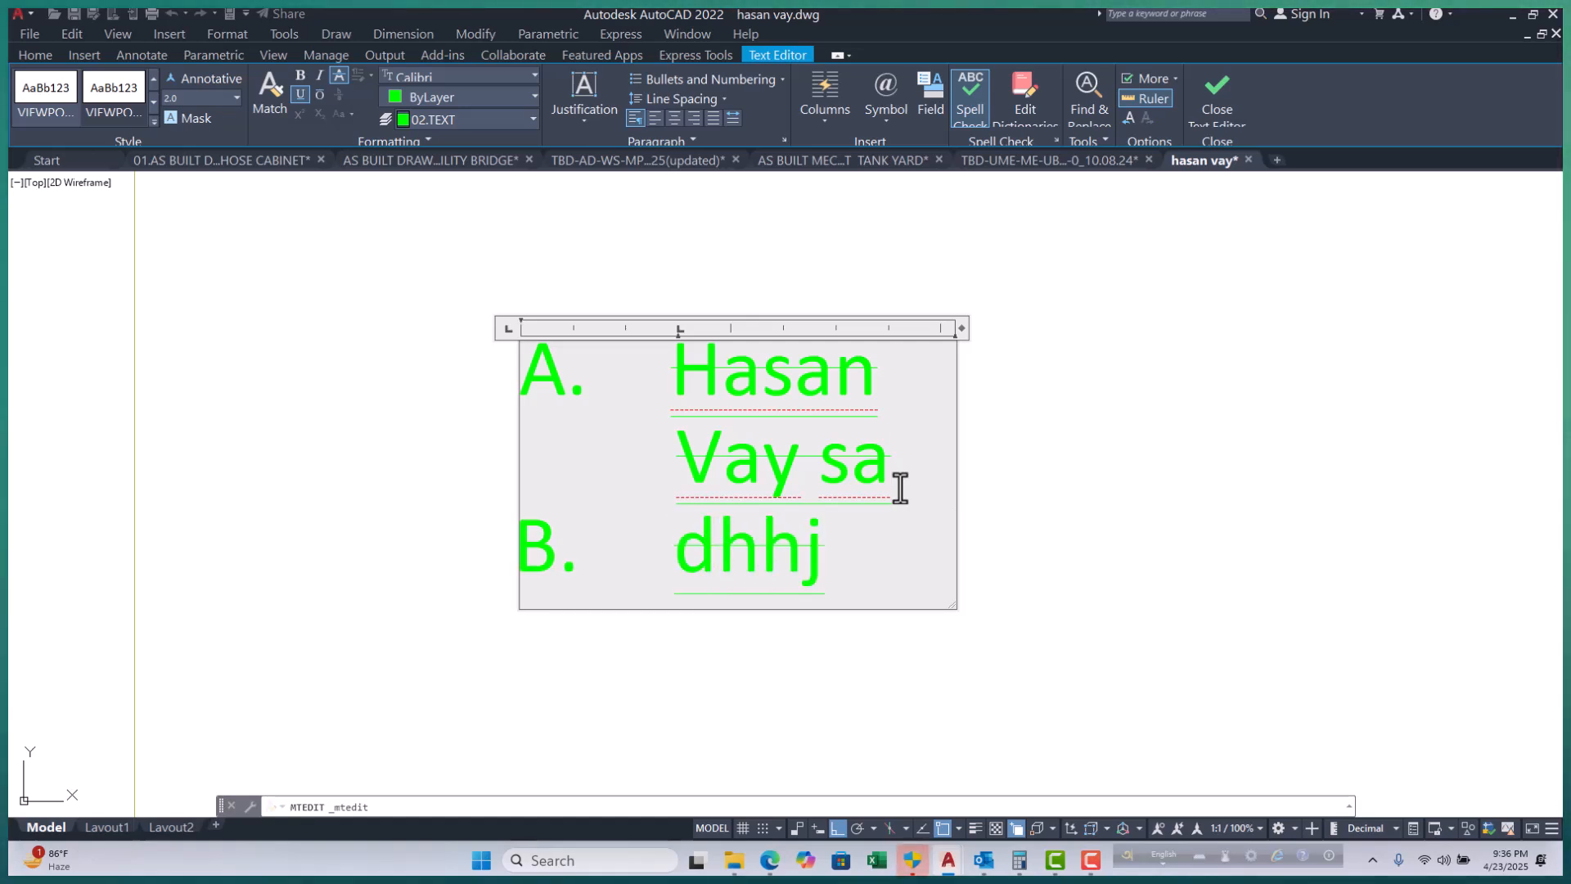
{"action": "key", "text": "Return"}
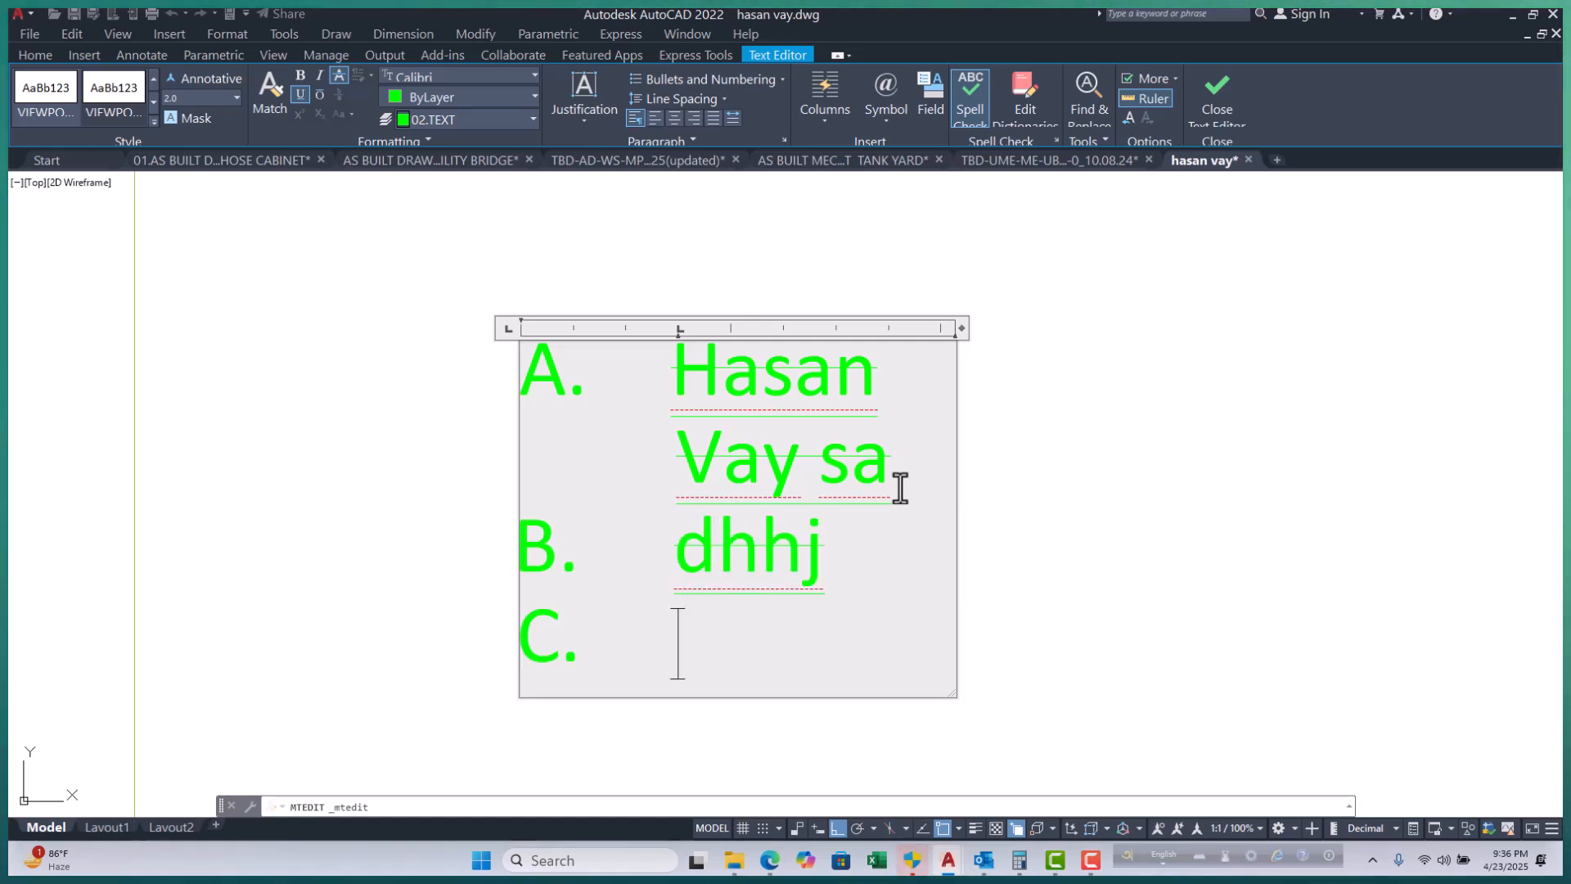
{"action": "type", "text": "dghnj"}
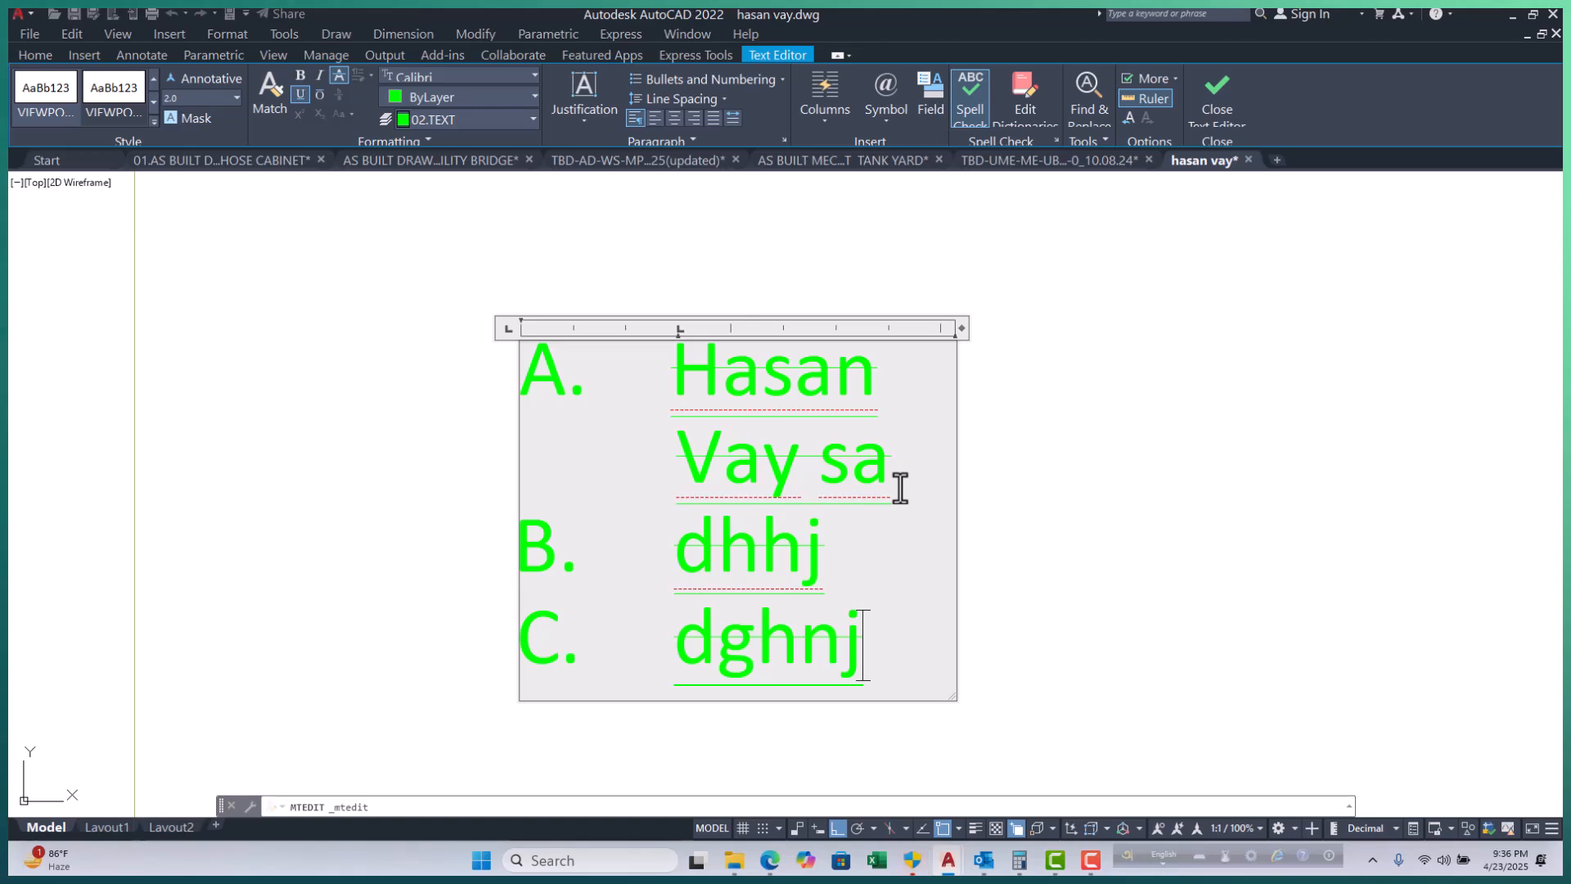
{"action": "key", "text": "Return"}
{"action": "type", "text": "sfjkj"}
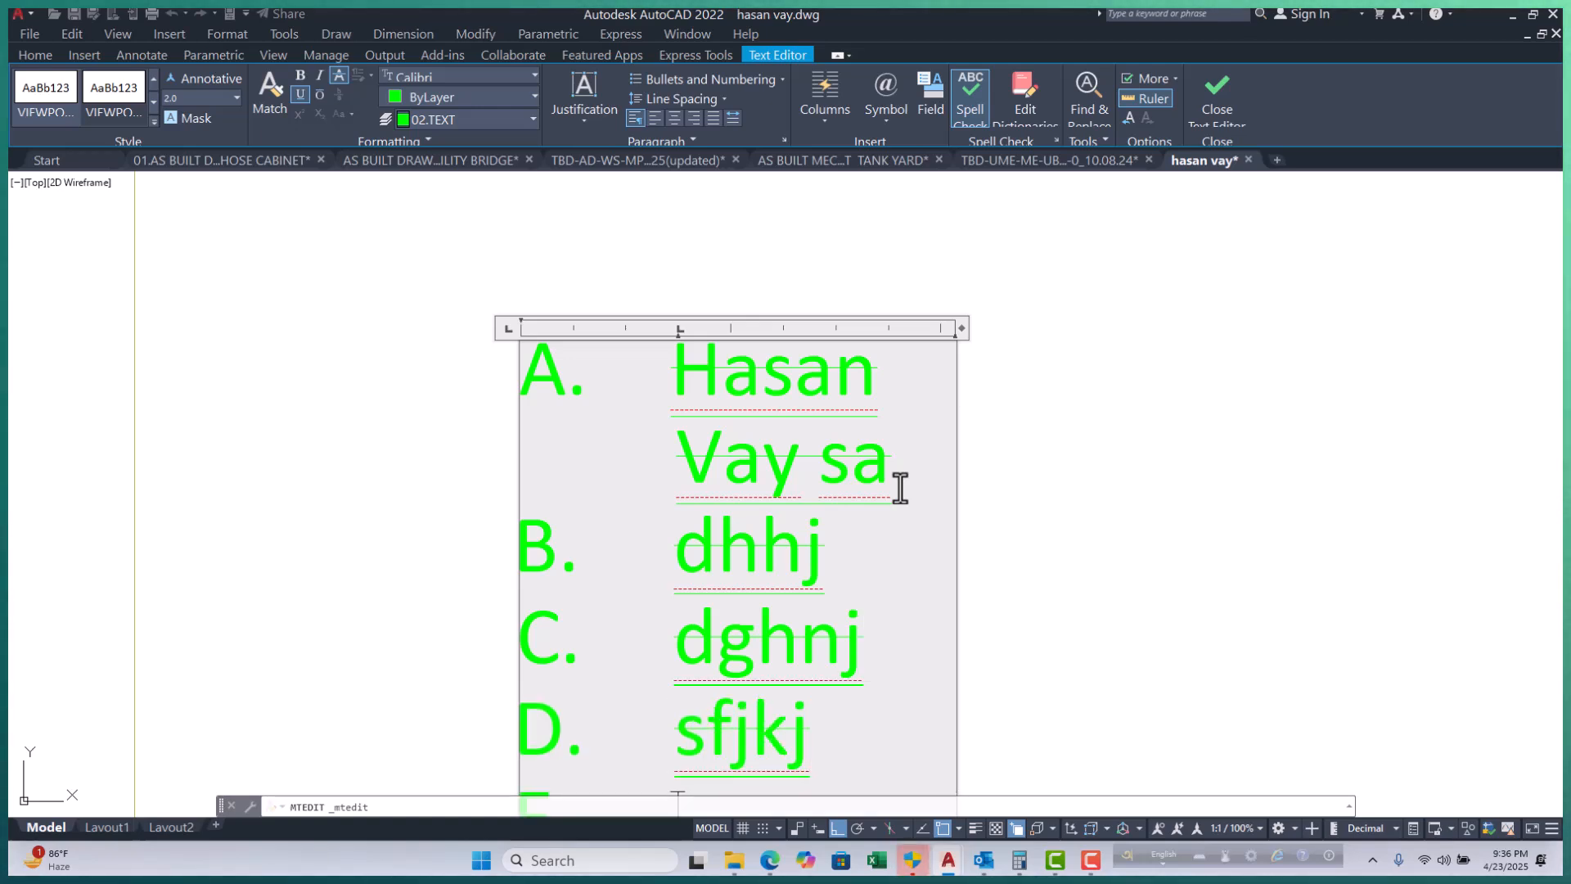
{"action": "key", "text": "Return"}
{"action": "scroll", "coordinate": [917, 311], "scroll_direction": "down", "scroll_amount": 2}
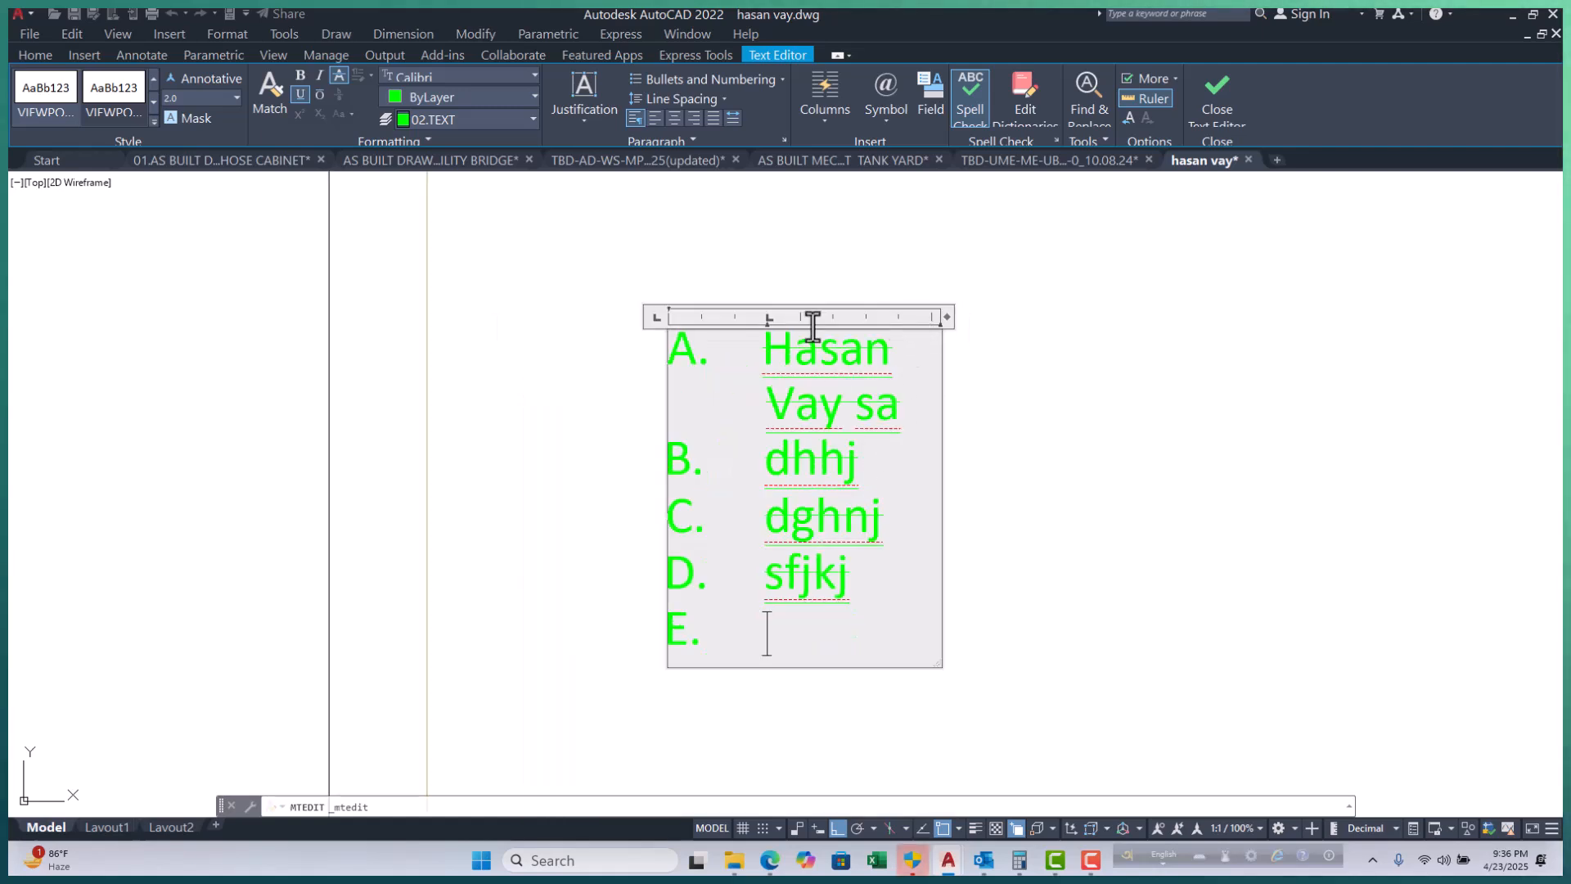
{"action": "left_click", "coordinate": [788, 77]}
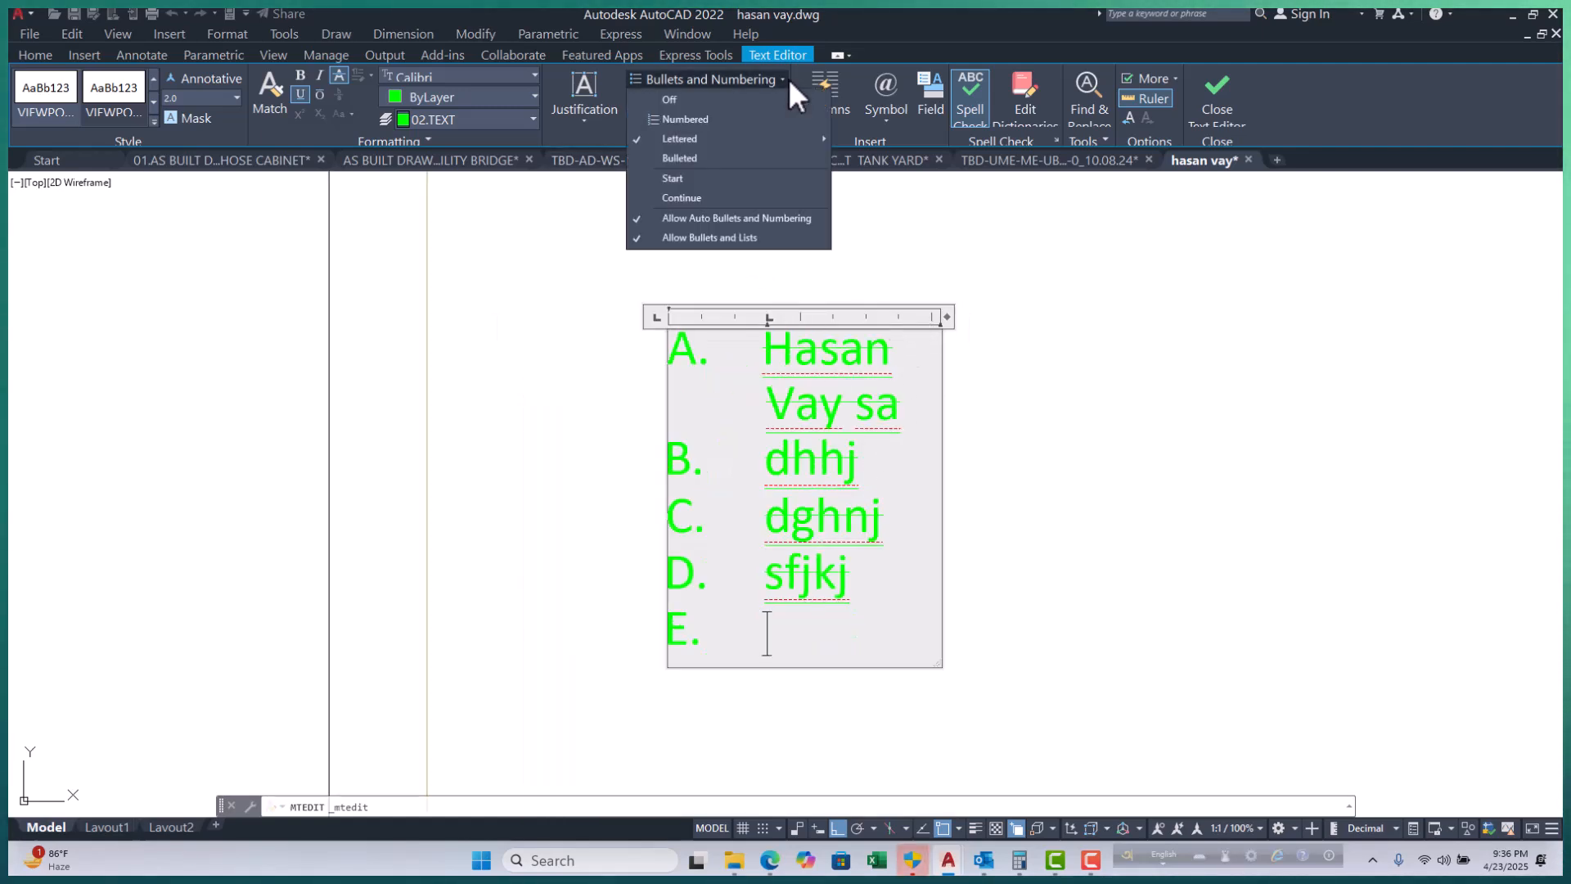
{"action": "left_click", "coordinate": [684, 149]}
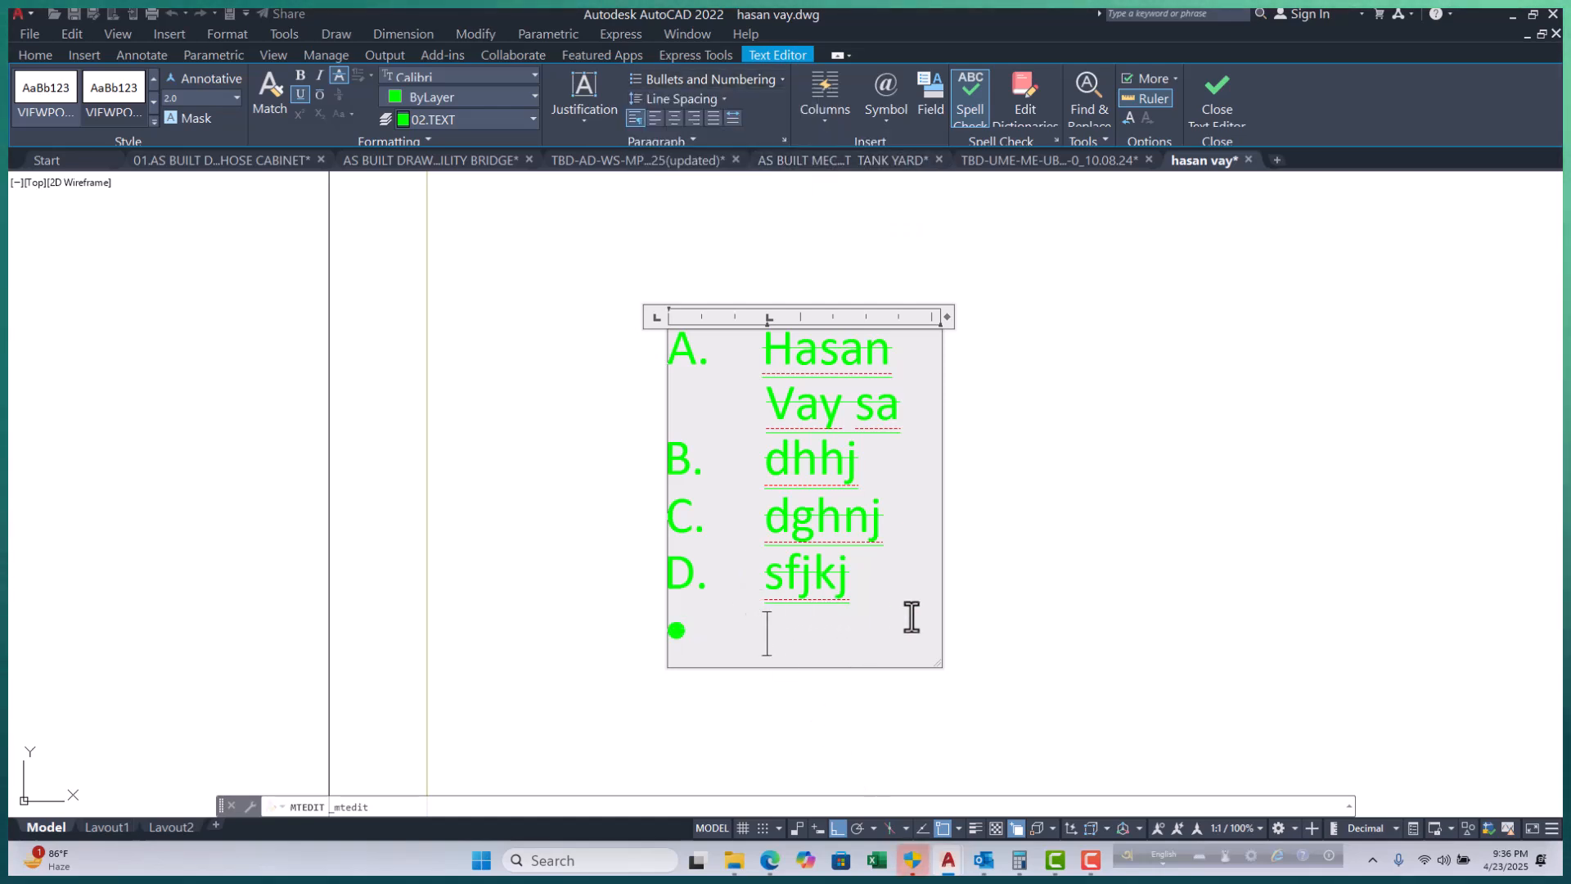
{"action": "key", "text": "ctrl+a"}
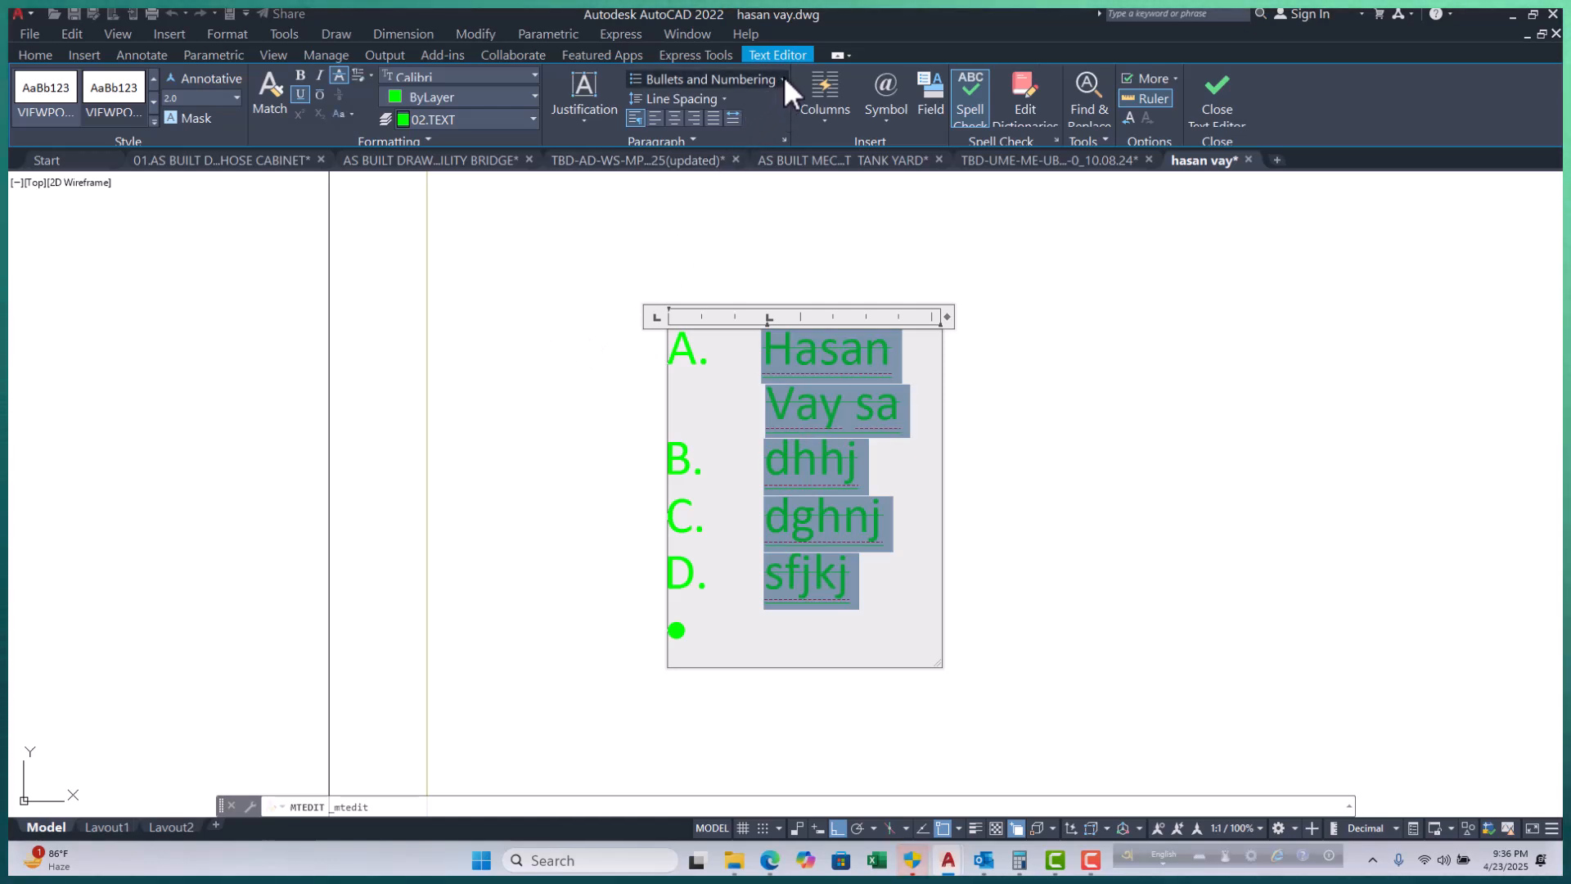
{"action": "left_click", "coordinate": [782, 78]}
{"action": "left_click", "coordinate": [714, 159]}
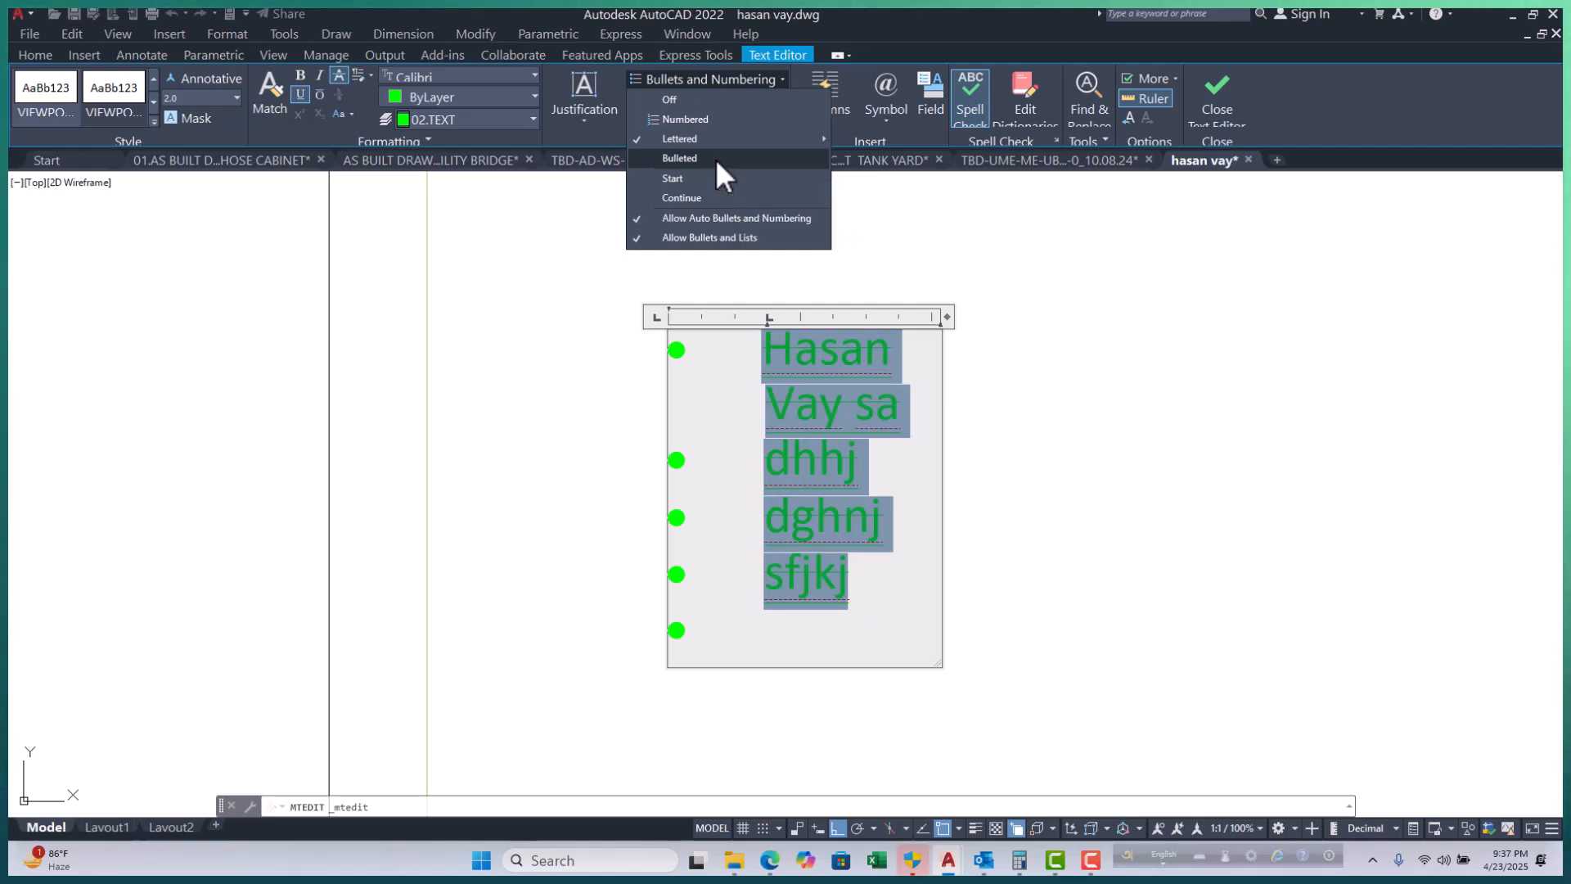
{"action": "left_click", "coordinate": [783, 78]}
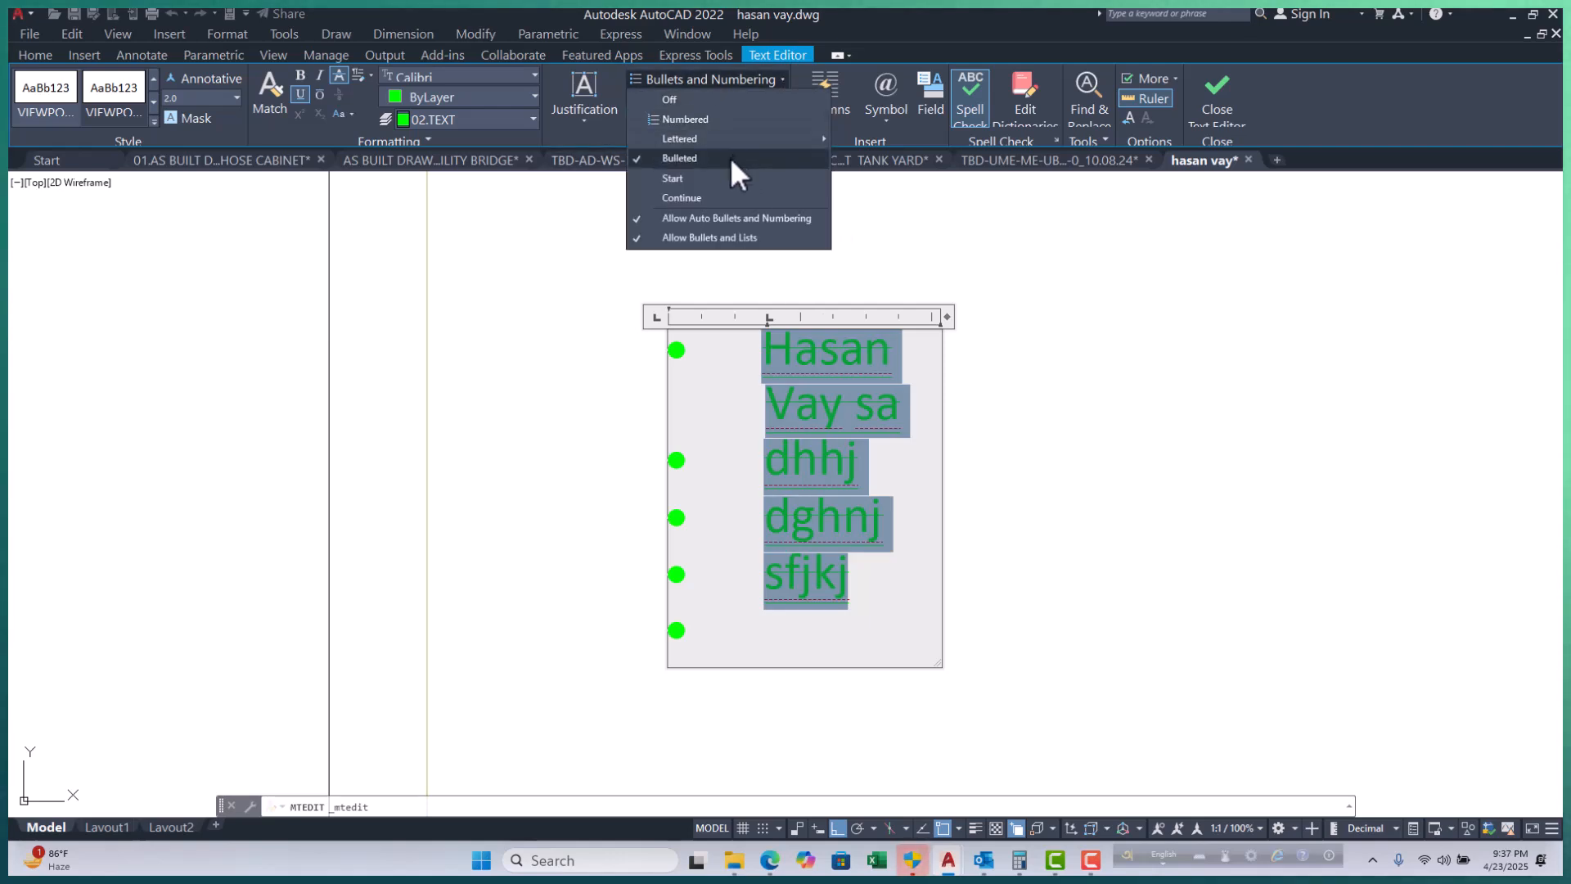
{"action": "left_click", "coordinate": [717, 178]}
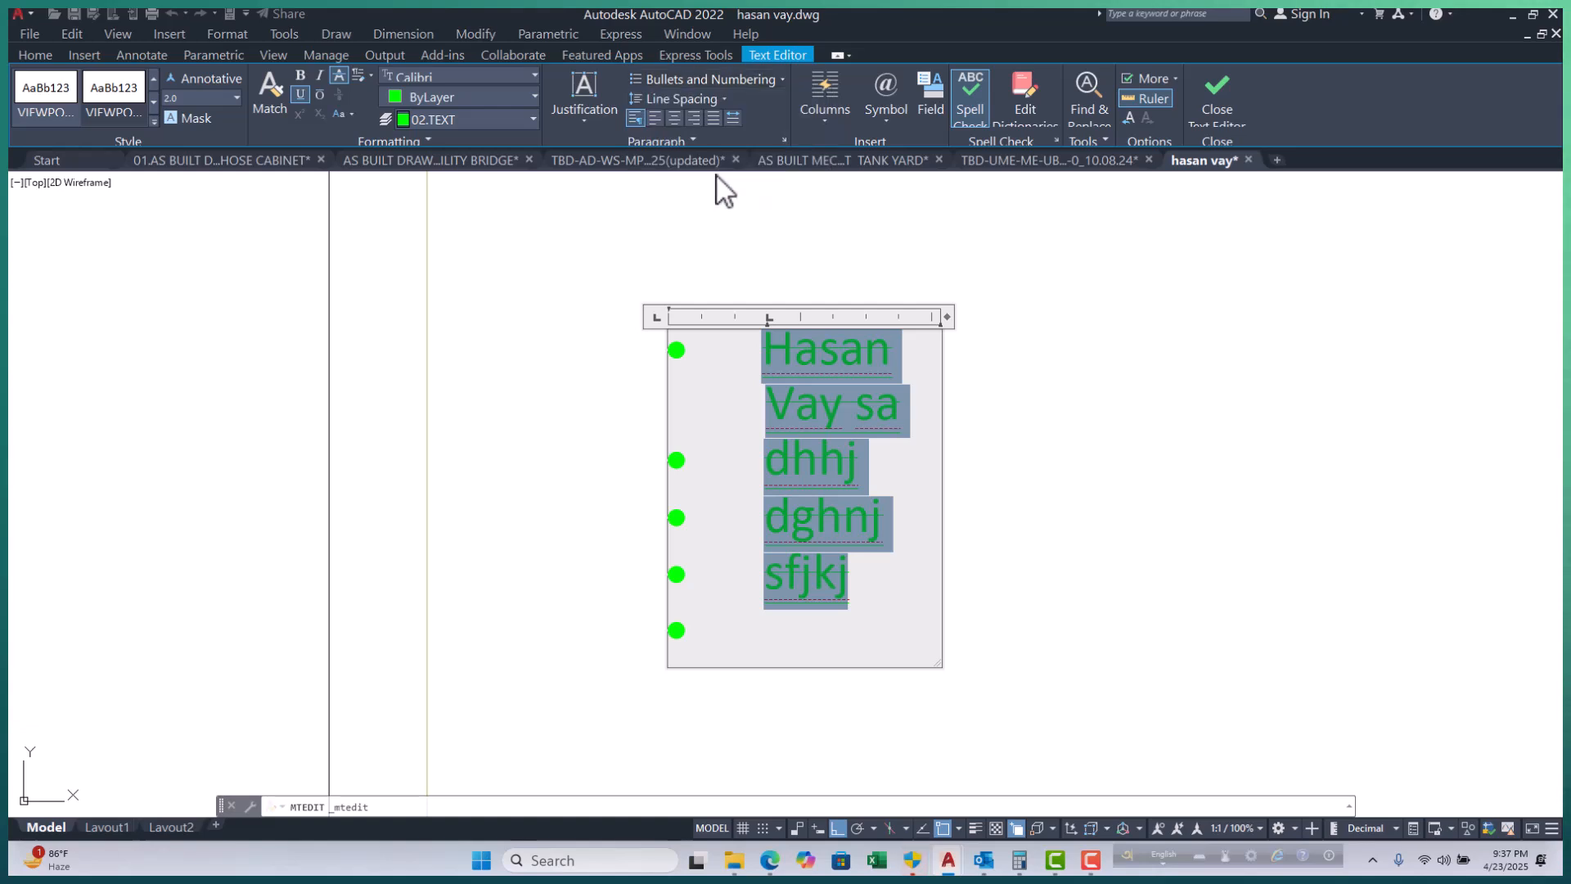
{"action": "left_click", "coordinate": [782, 79]}
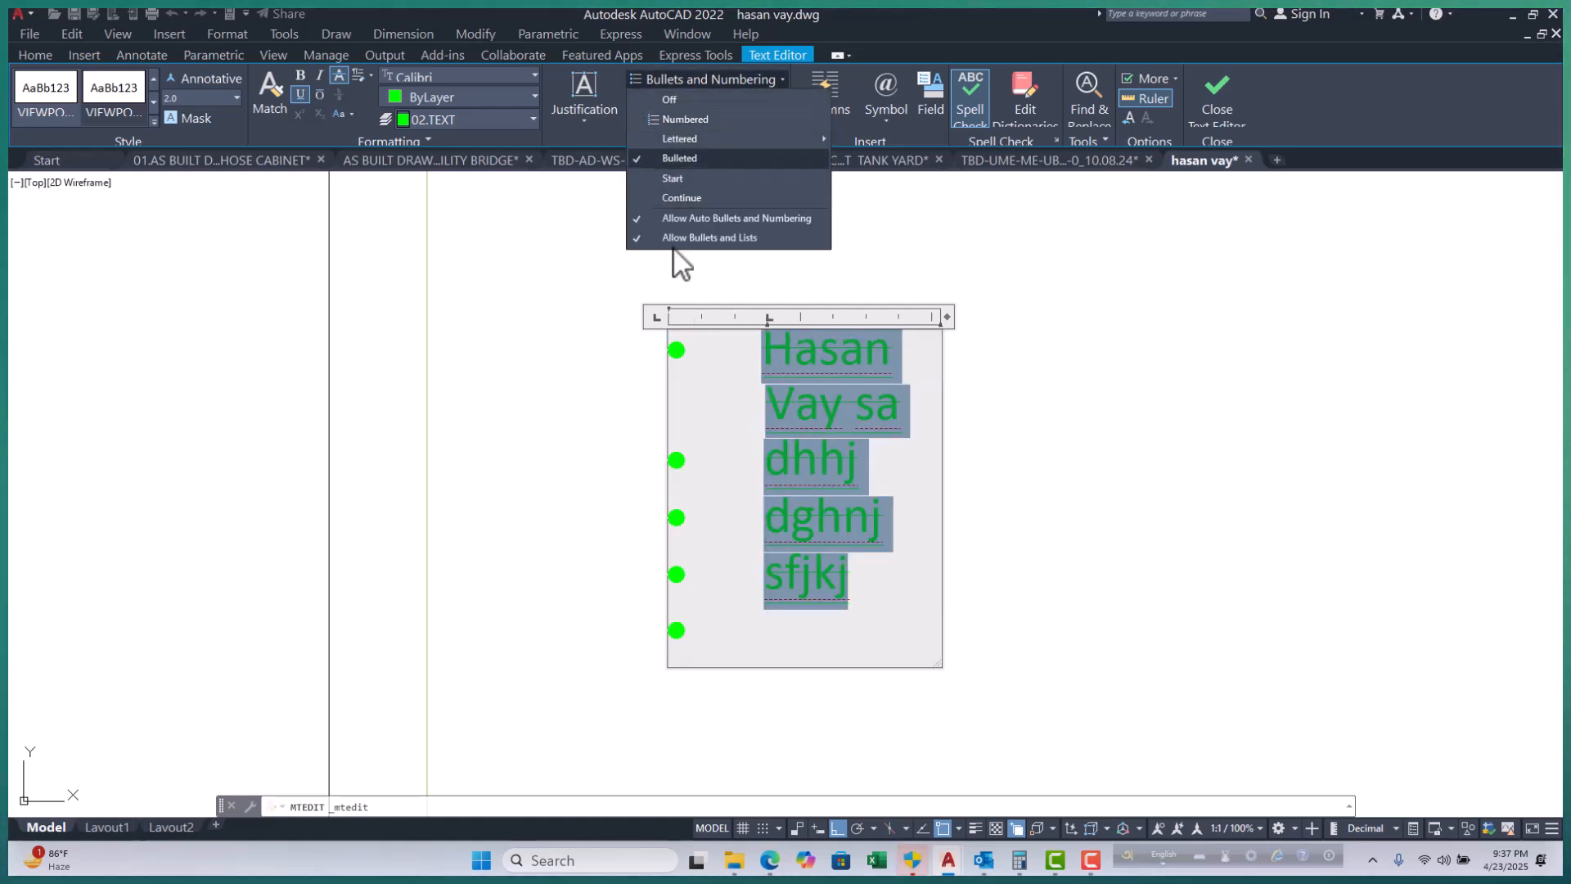
{"action": "left_click", "coordinate": [611, 79]}
{"action": "left_click", "coordinate": [783, 102]}
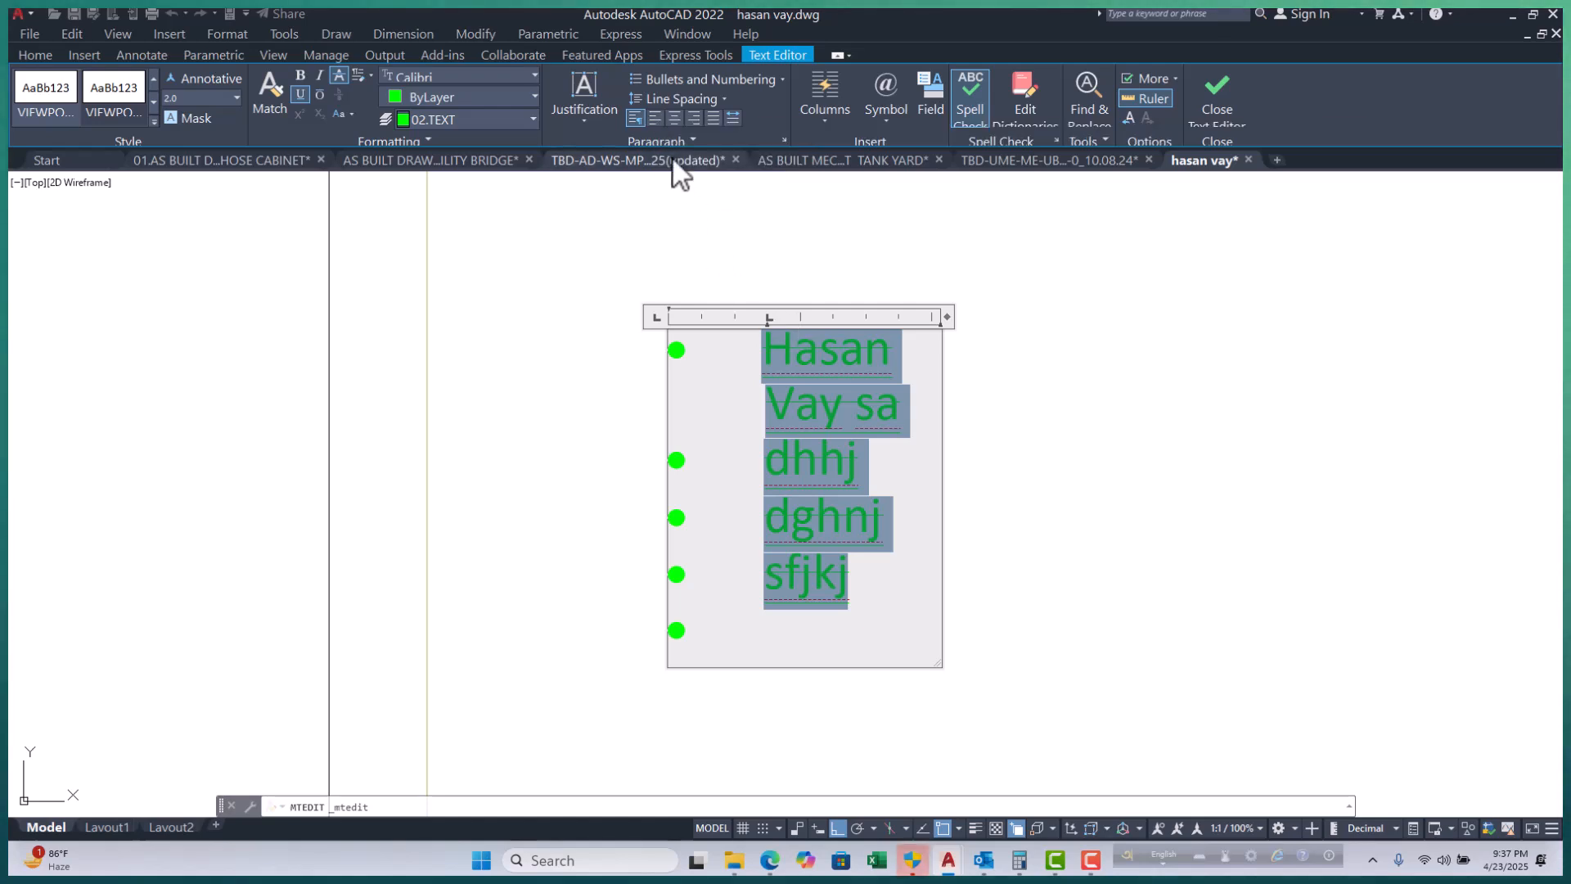
Try center, right, justify and distribute alignment on the label lines, ending left-aligned.
{"action": "left_click", "coordinate": [655, 120]}
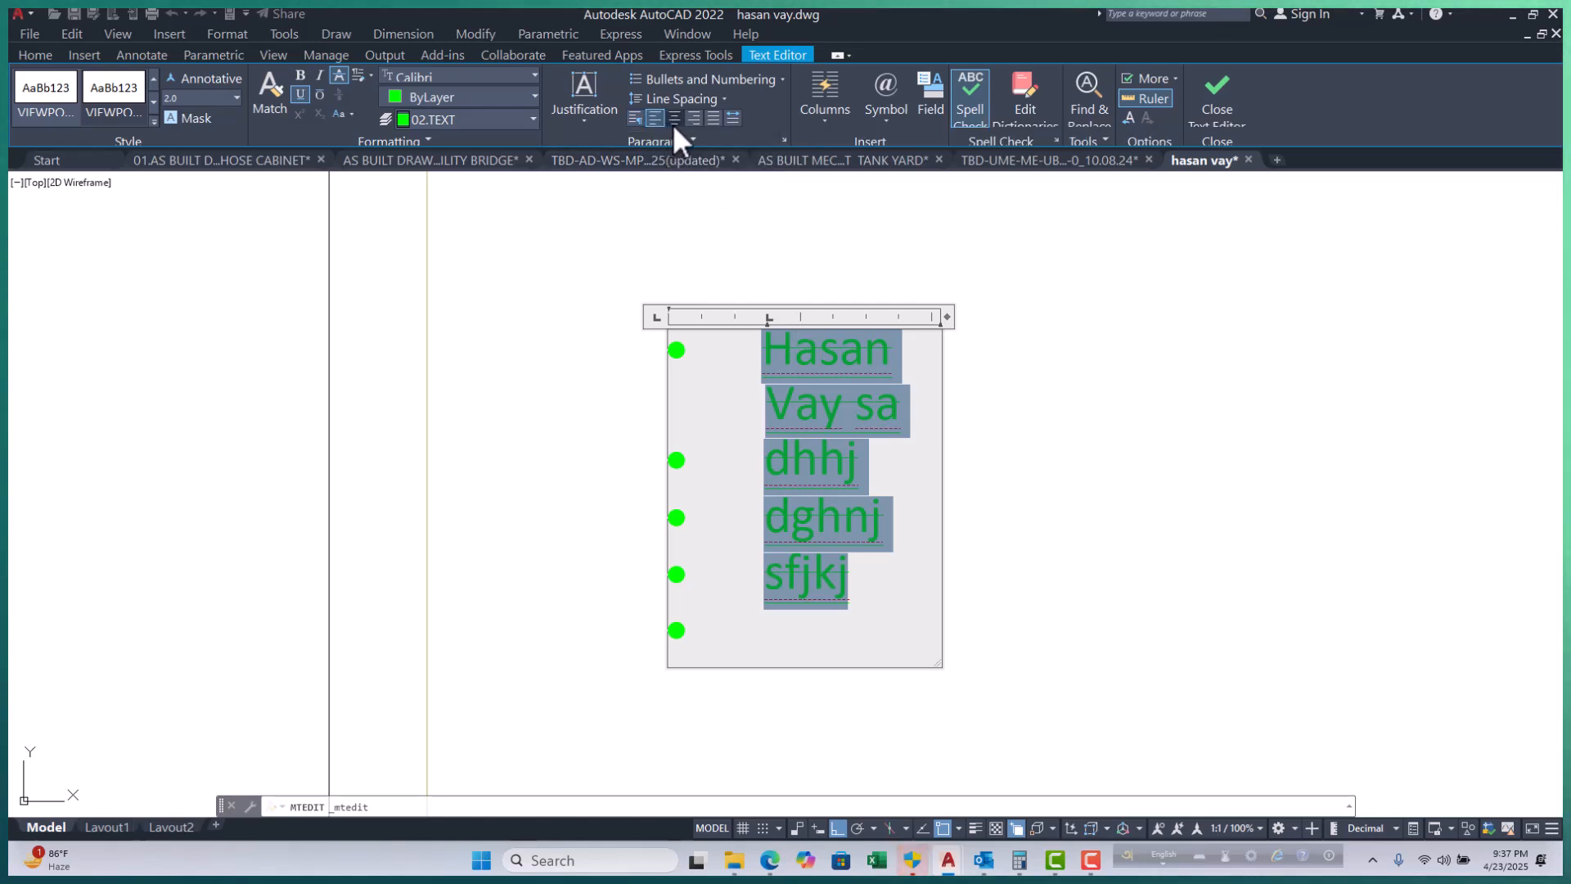
{"action": "left_click", "coordinate": [672, 121]}
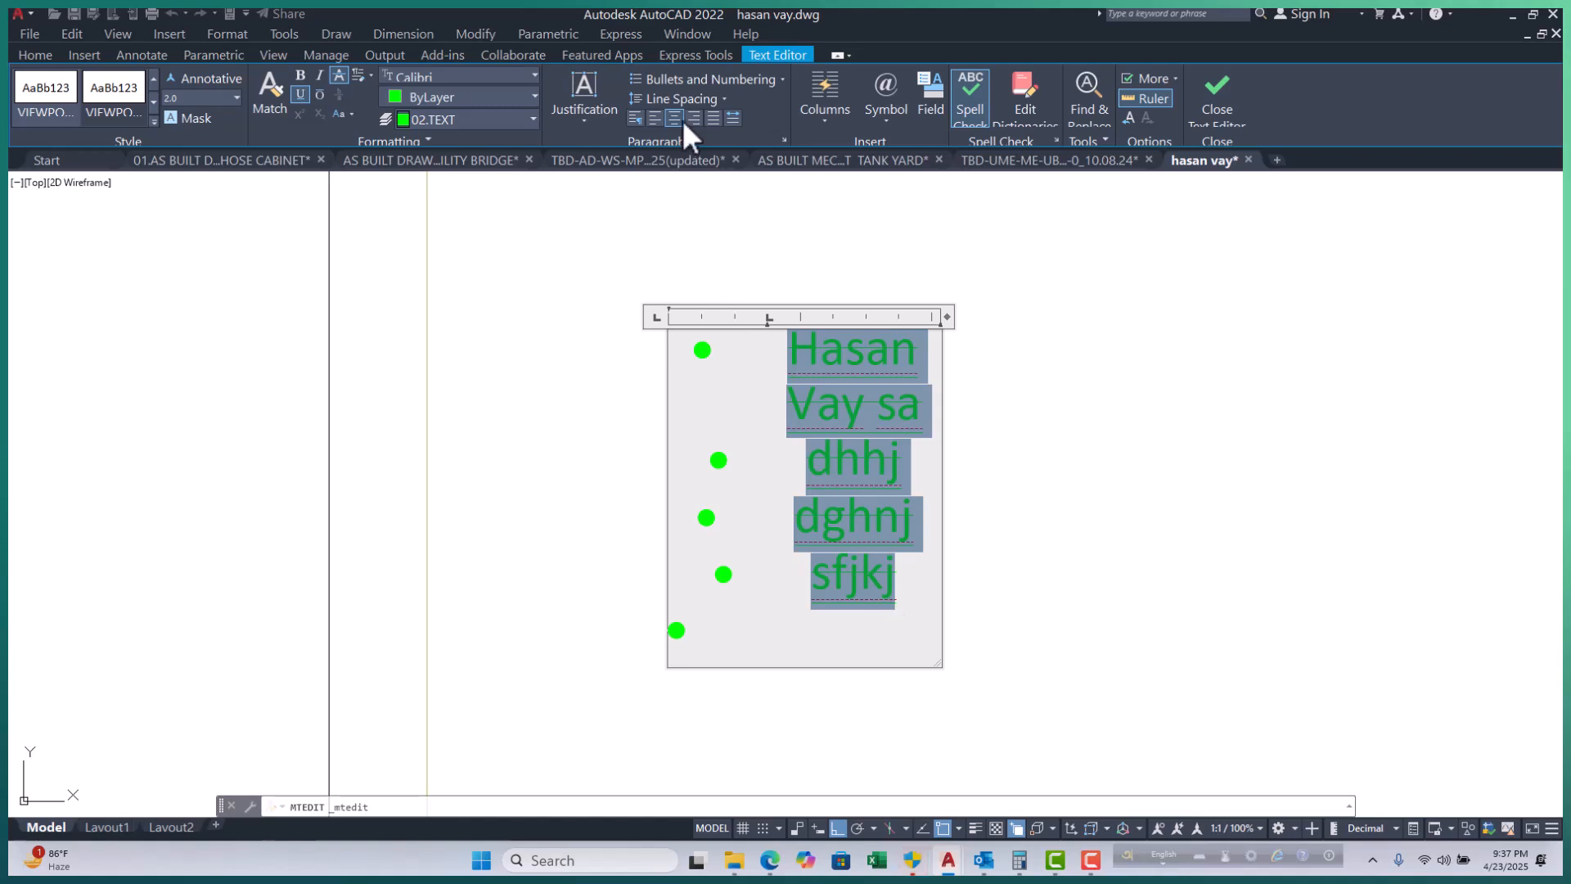
{"action": "left_click", "coordinate": [697, 118]}
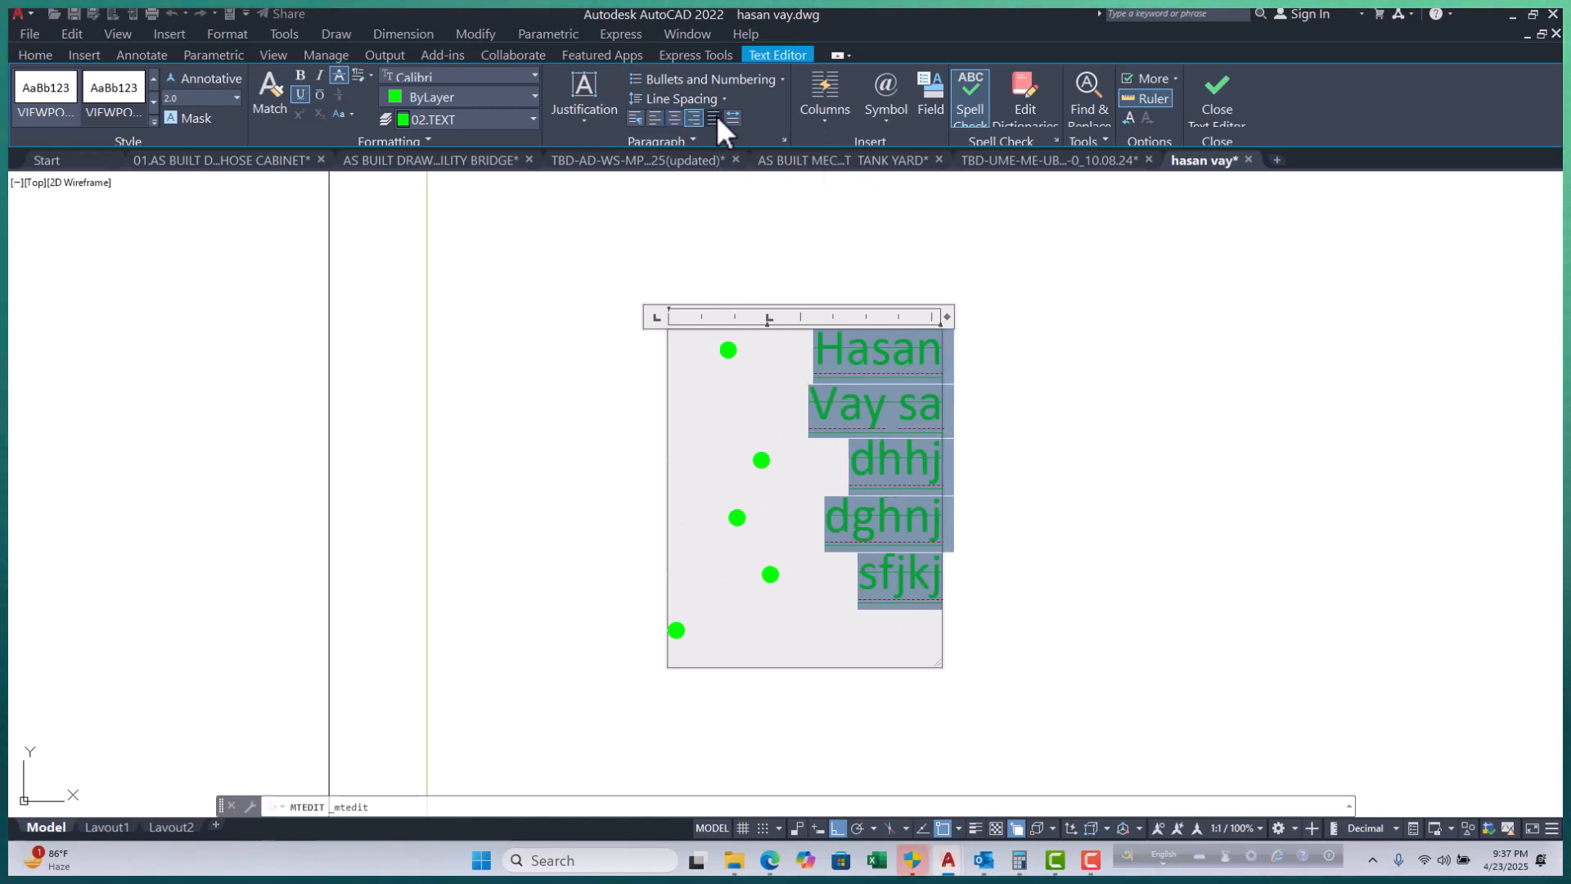
{"action": "left_click", "coordinate": [713, 118]}
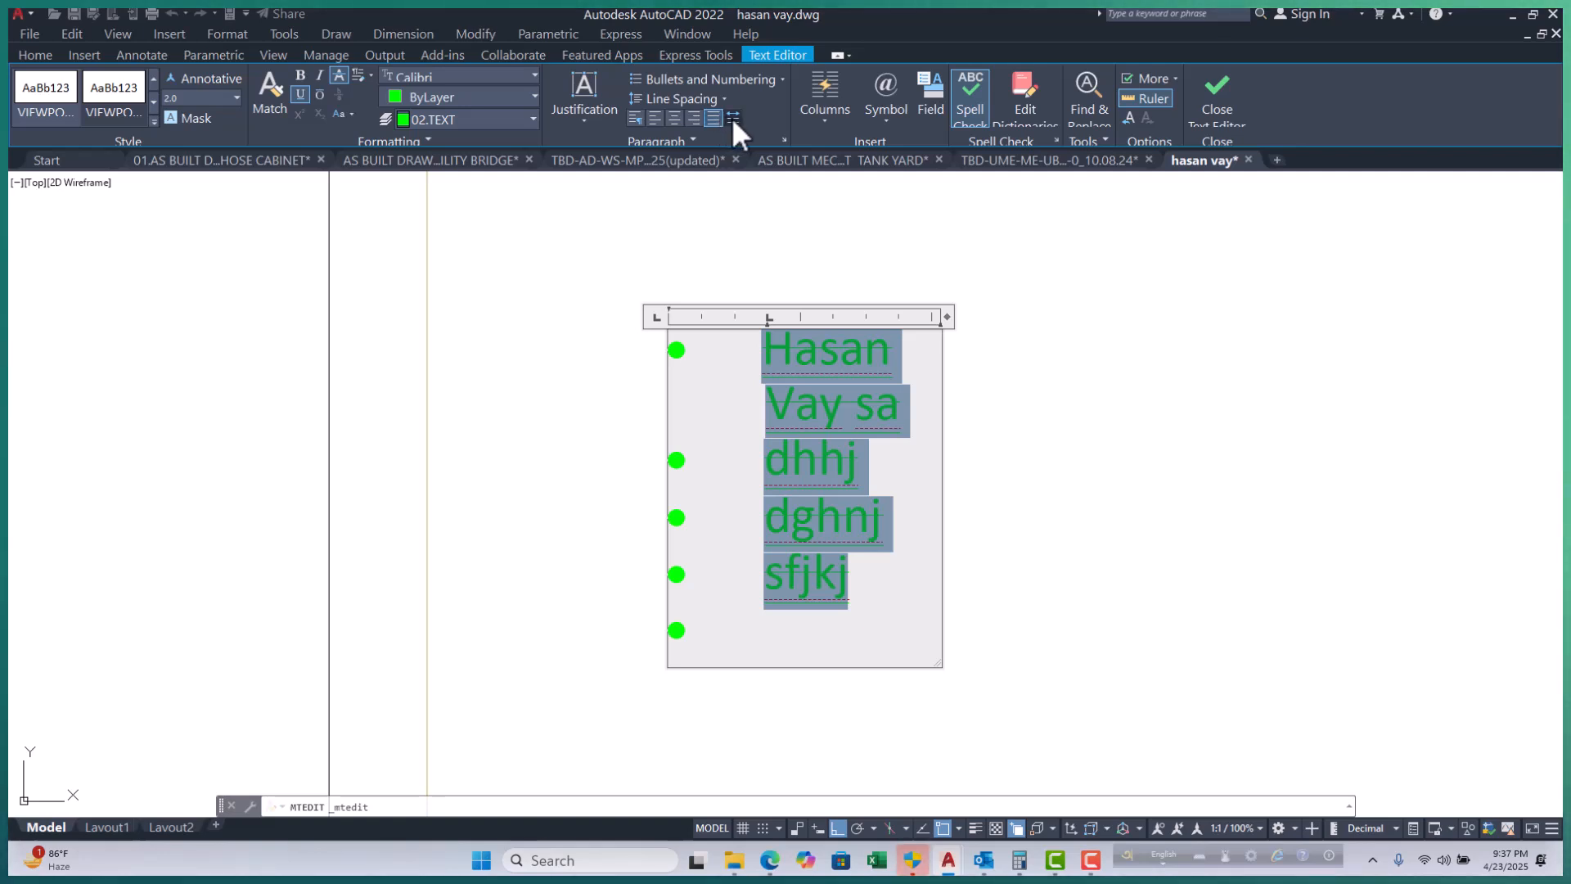
{"action": "left_click", "coordinate": [732, 119]}
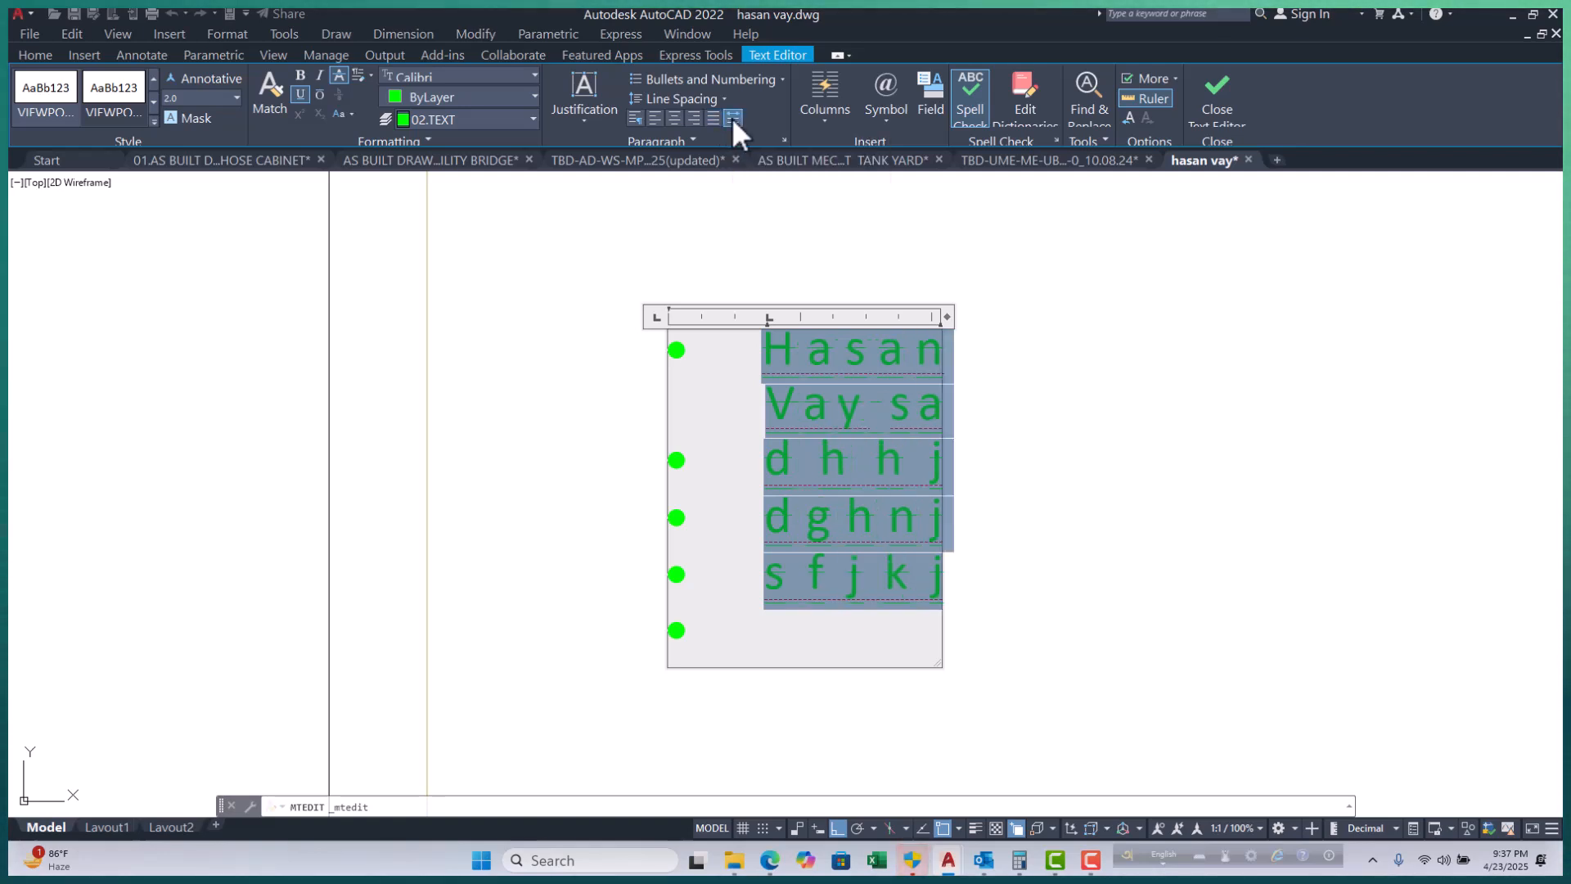
{"action": "left_click", "coordinate": [731, 116]}
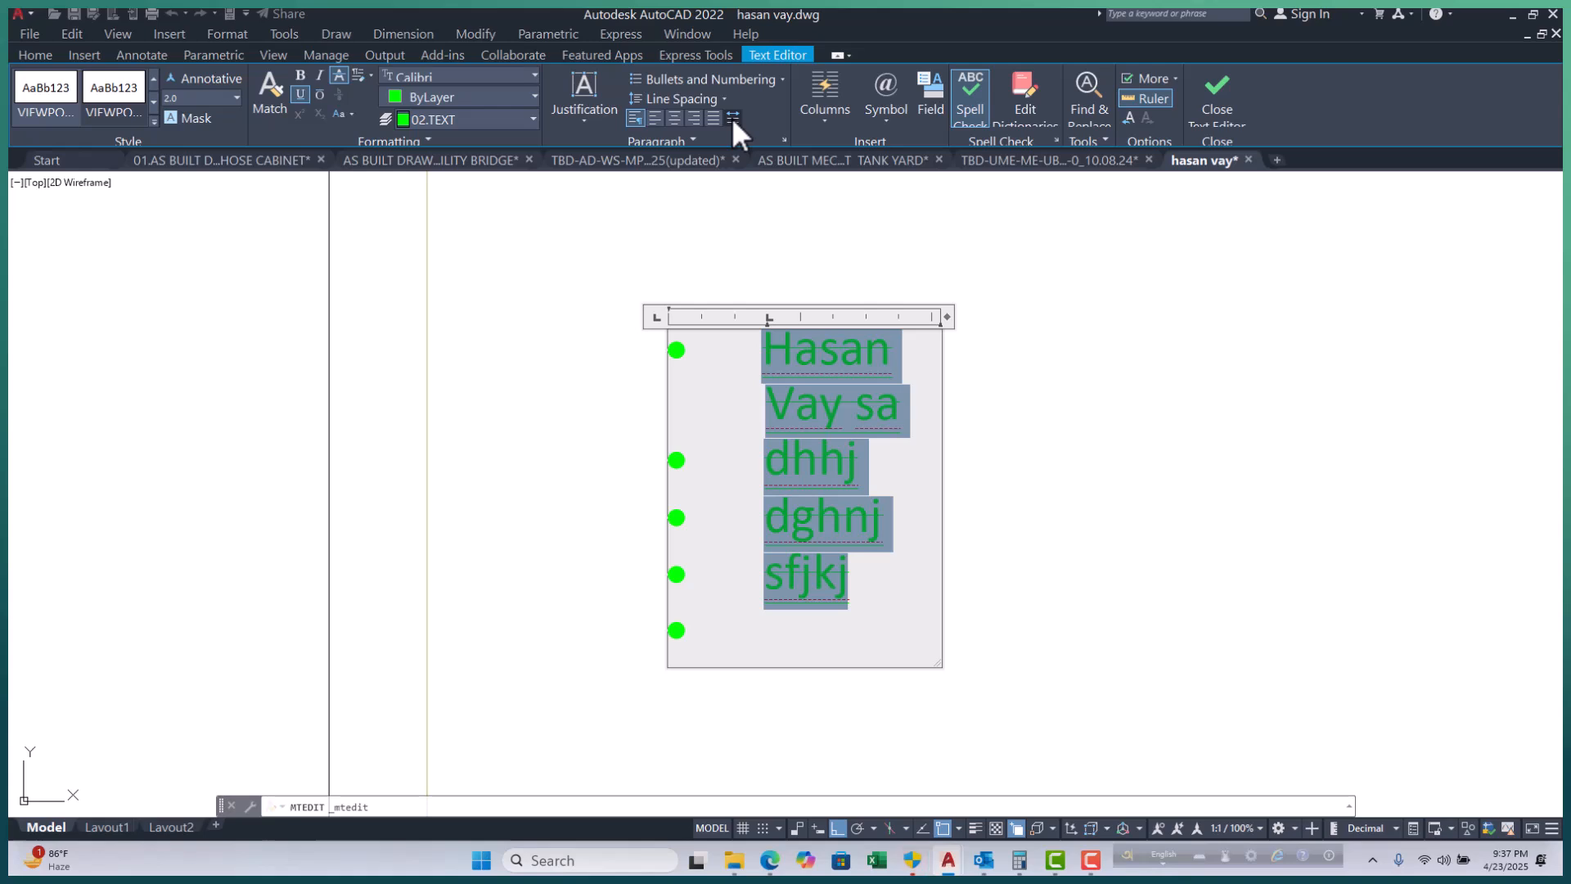
Open and close the Paragraph settings, then bring up the Columns options.
{"action": "left_click", "coordinate": [786, 139]}
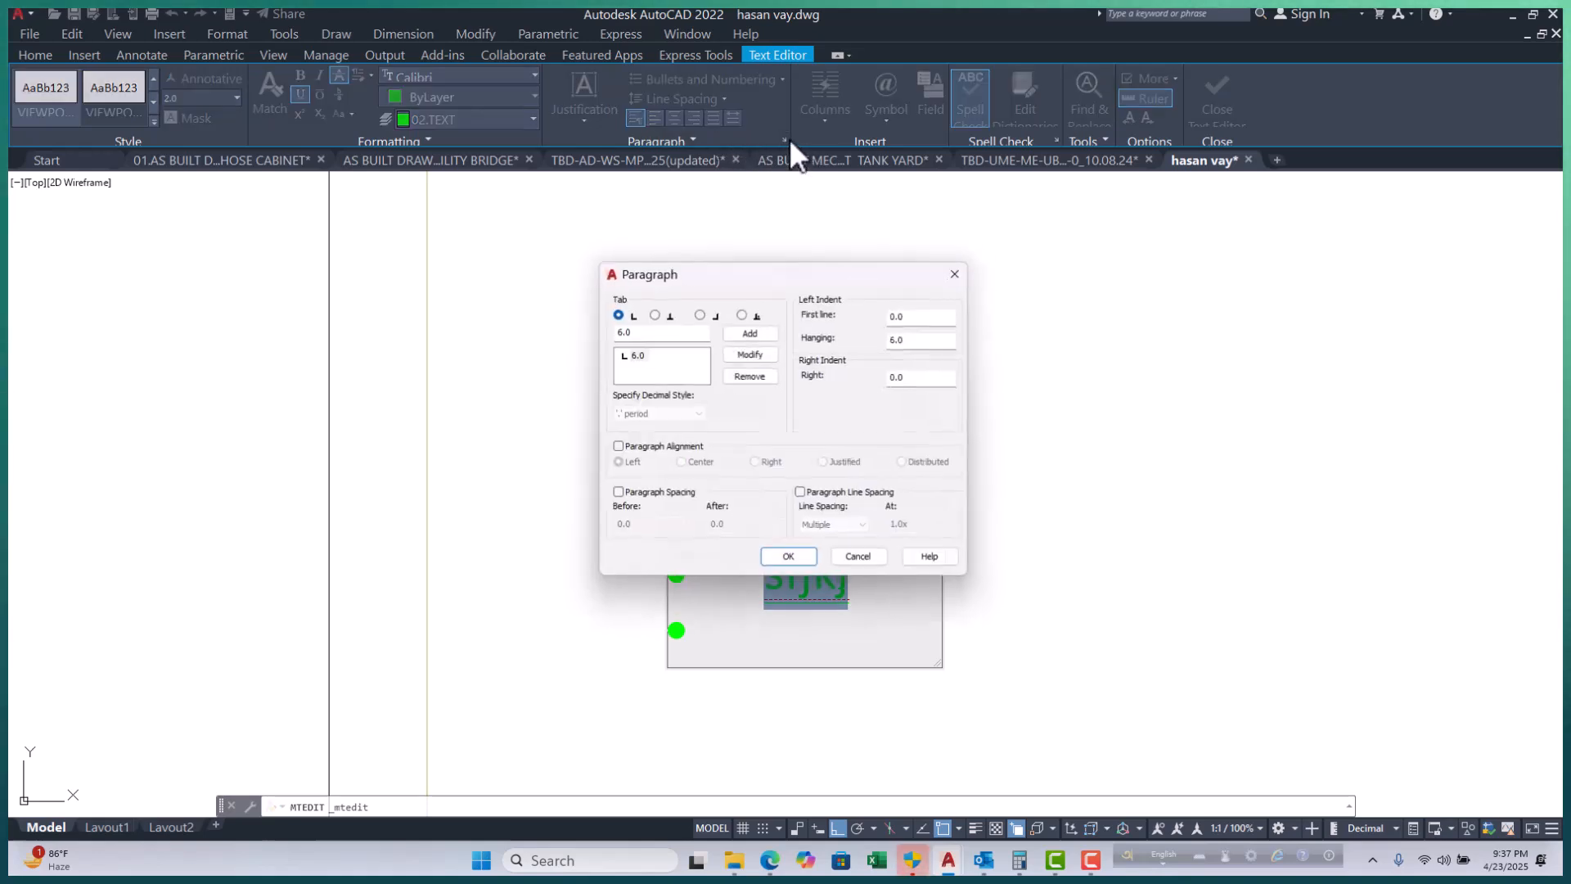
{"action": "left_click", "coordinate": [964, 267]}
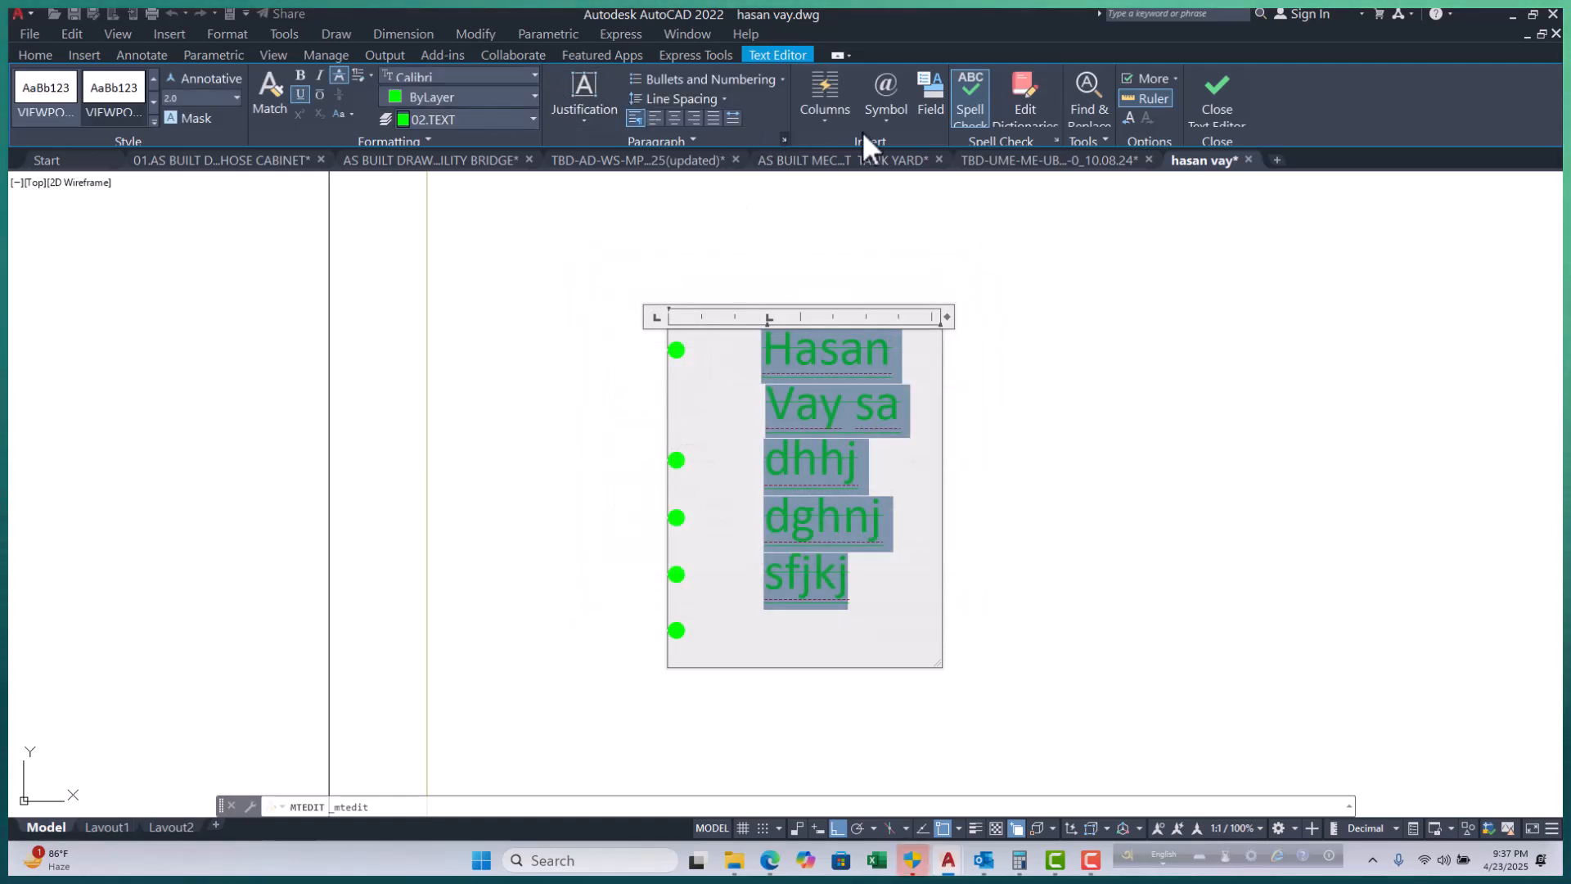
{"action": "left_click", "coordinate": [831, 120]}
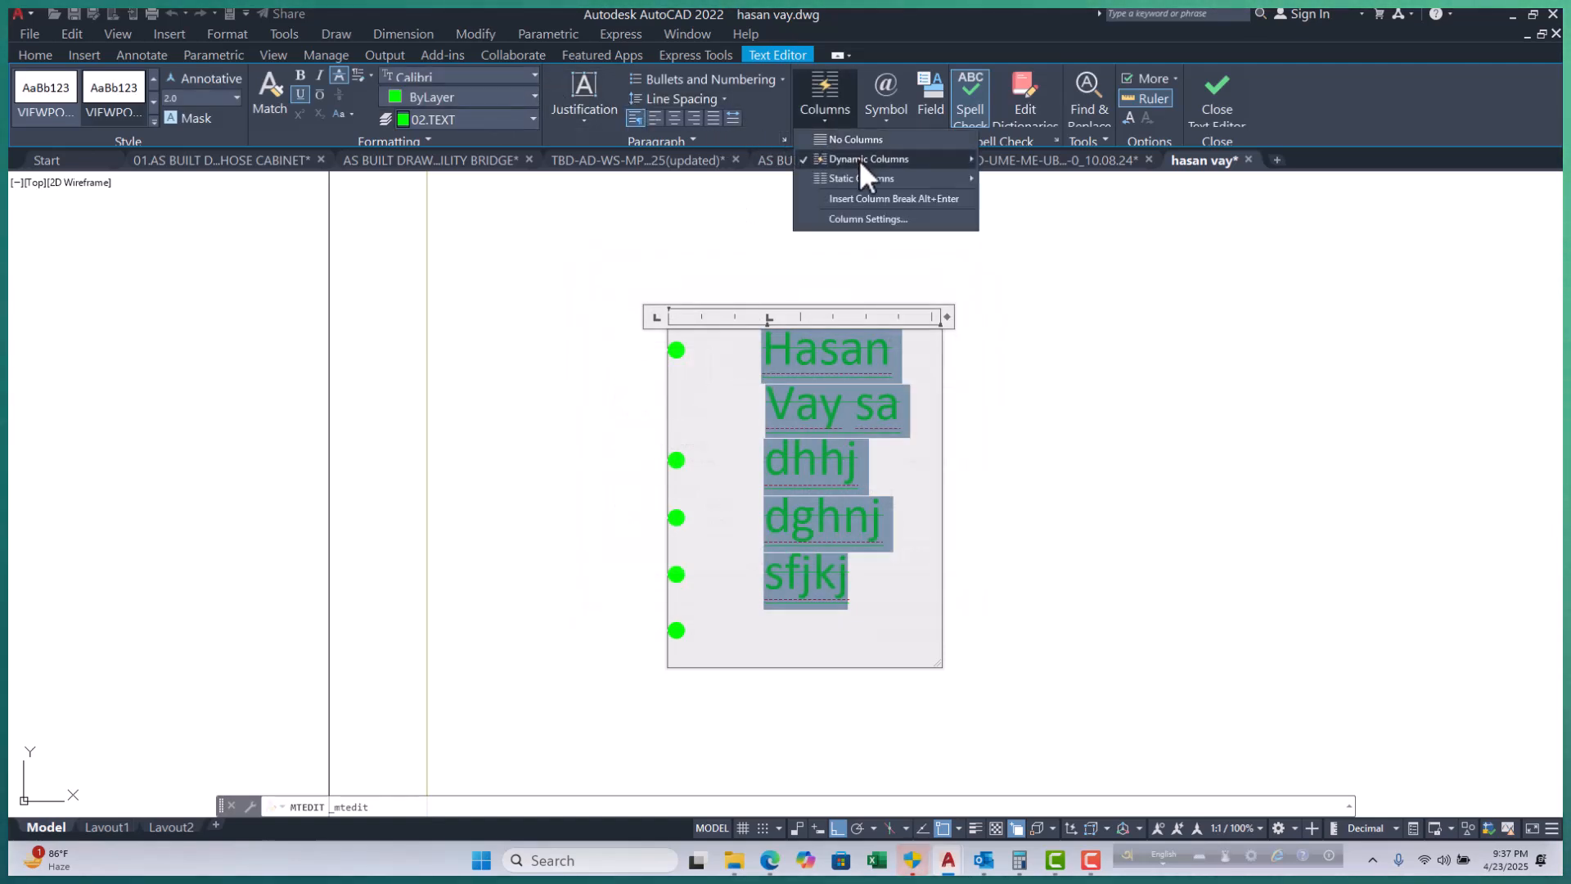
Insert degree, plus/minus and diameter symbols before Vay in the label's second line.
{"action": "left_click", "coordinate": [779, 115]}
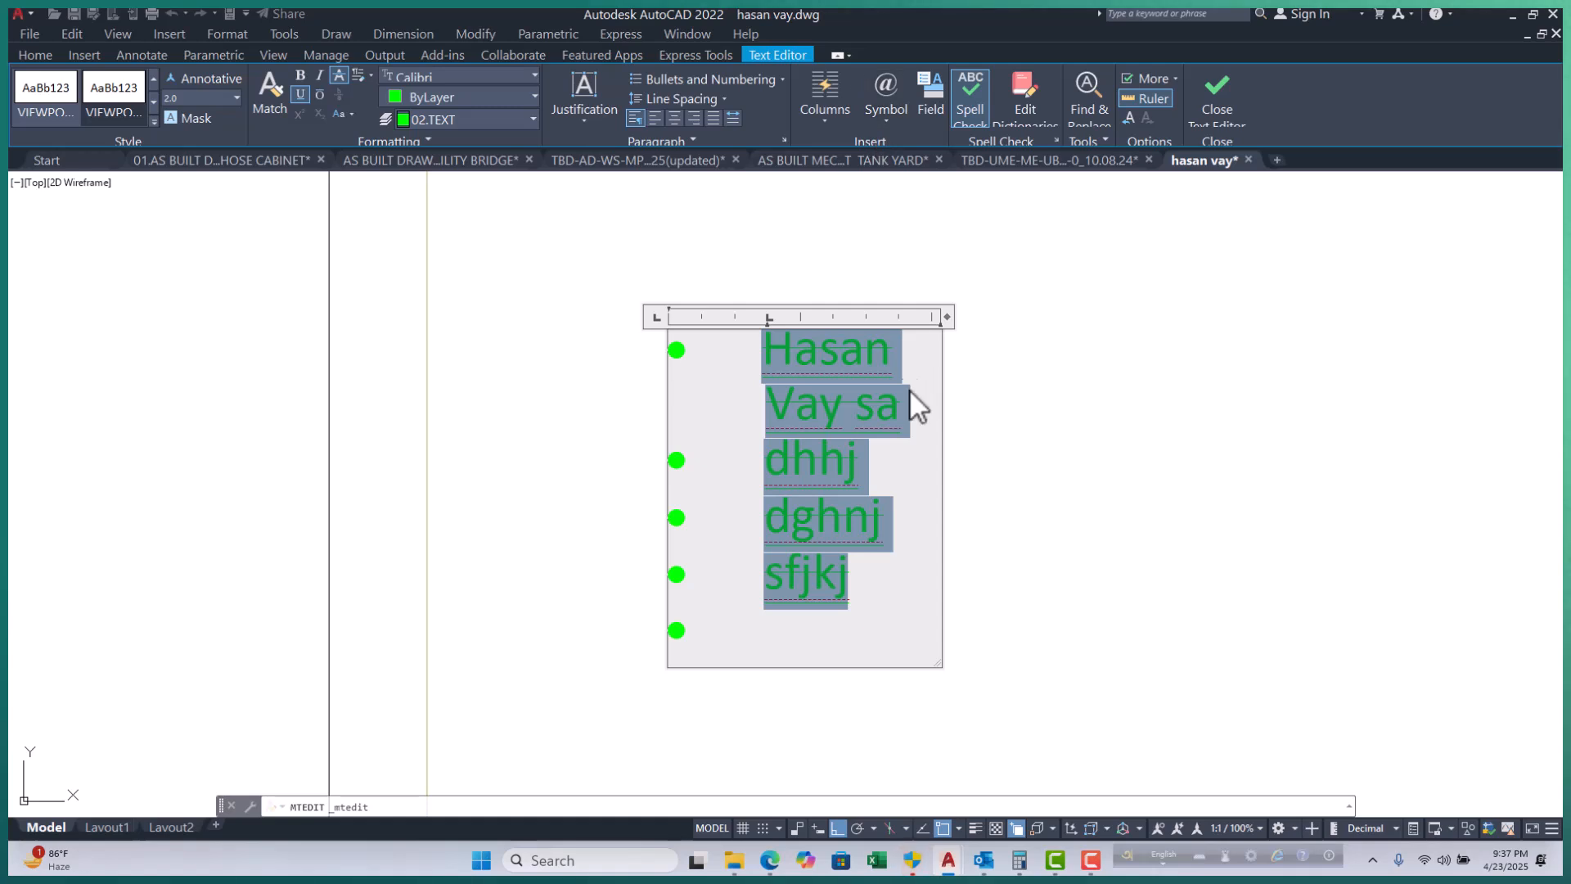
{"action": "left_click", "coordinate": [903, 358]}
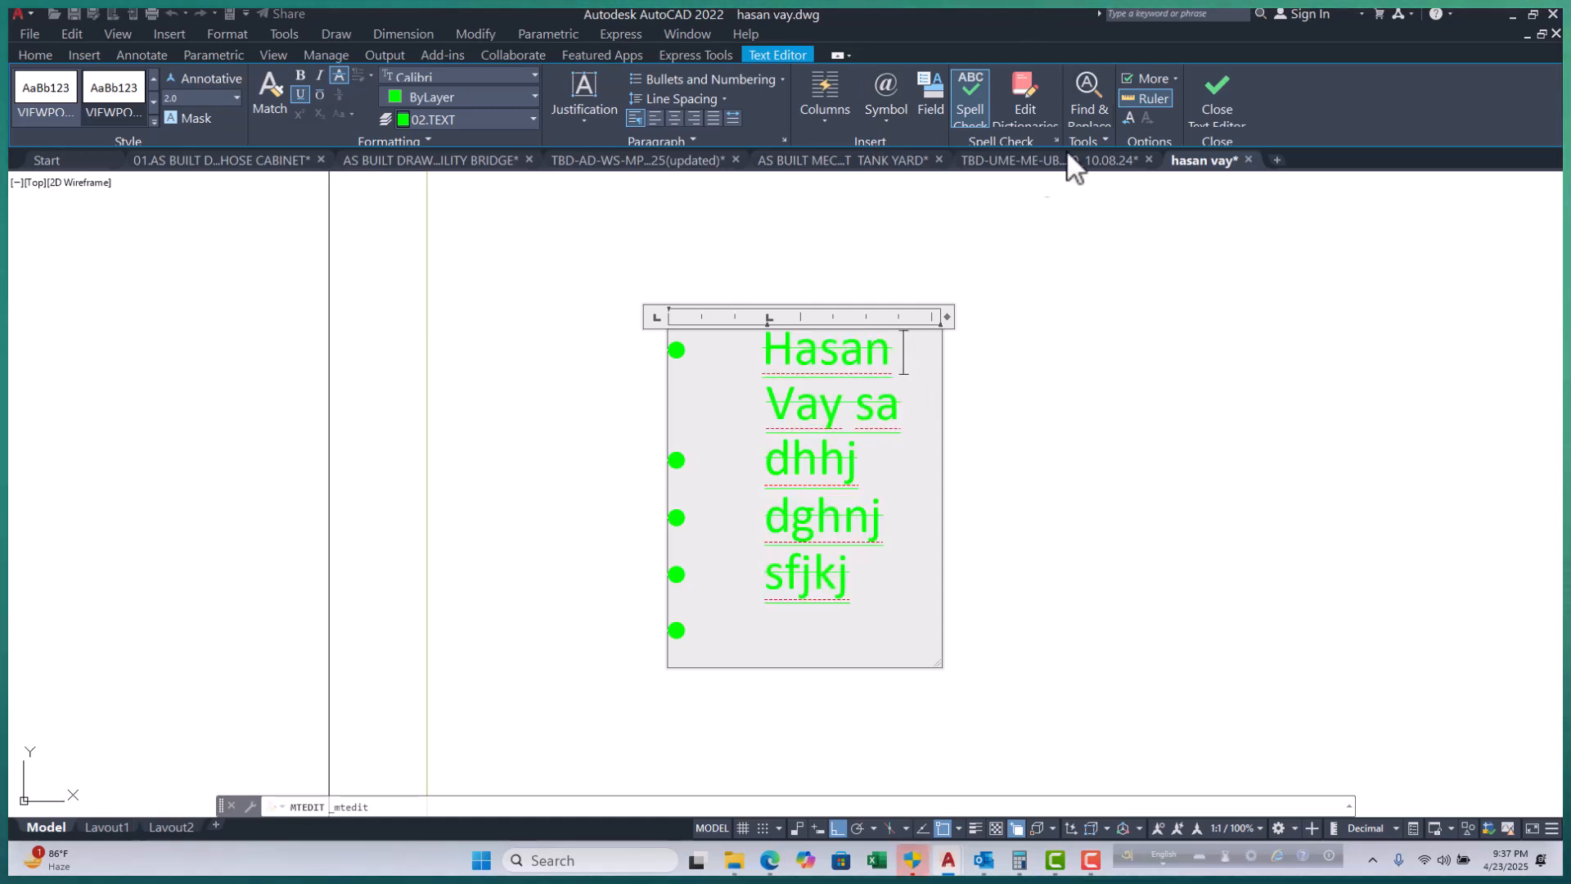
{"action": "left_click", "coordinate": [880, 114]}
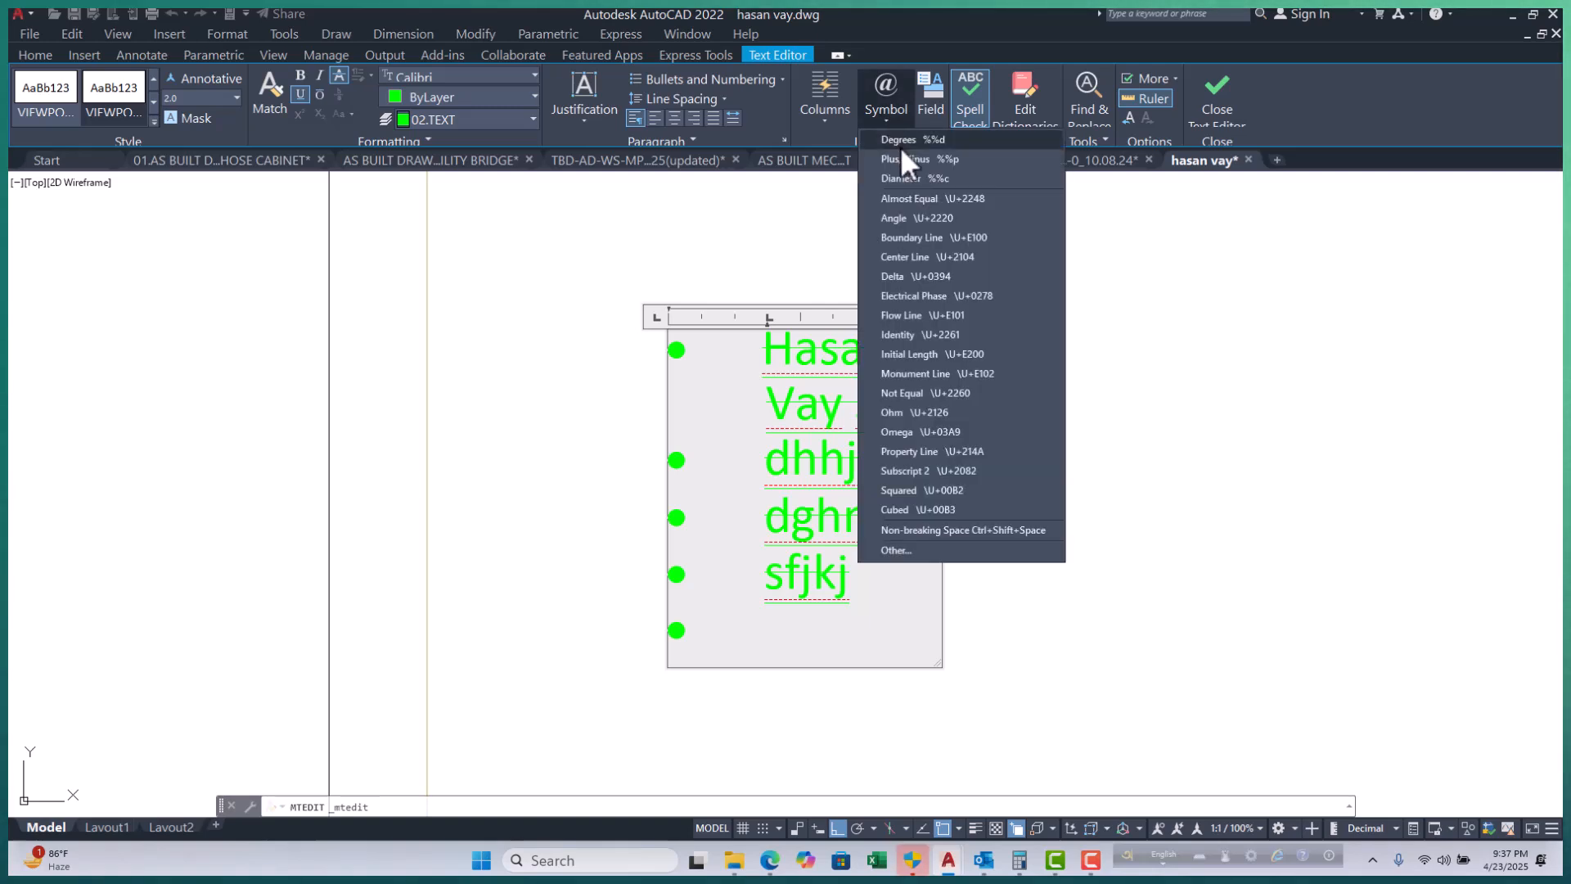
{"action": "left_click", "coordinate": [931, 141]}
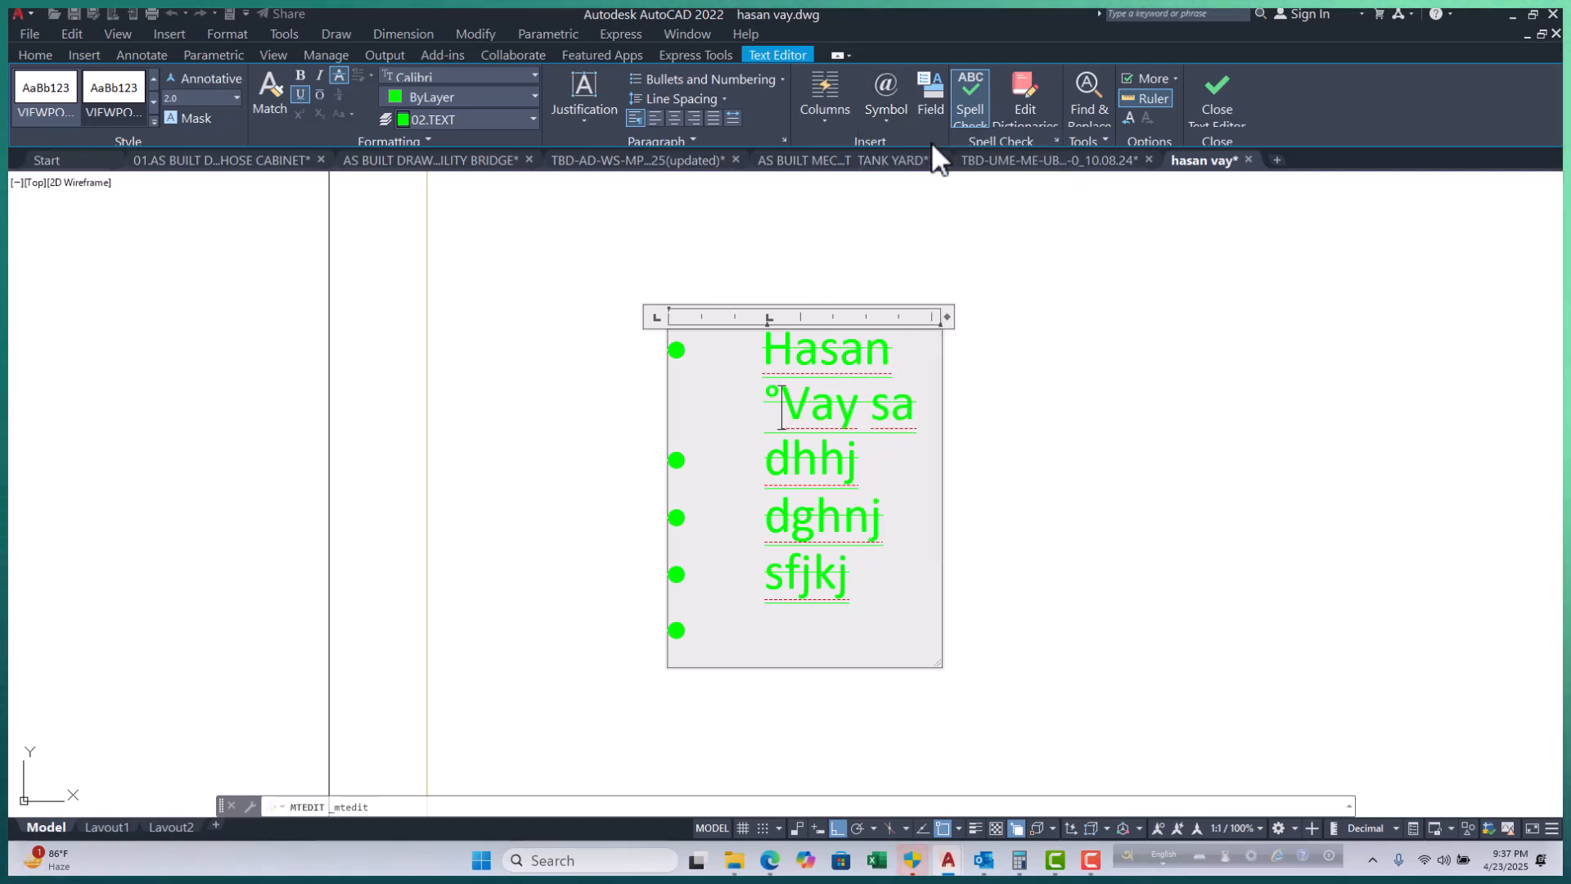
{"action": "left_click", "coordinate": [841, 121]}
{"action": "left_click", "coordinate": [880, 118]}
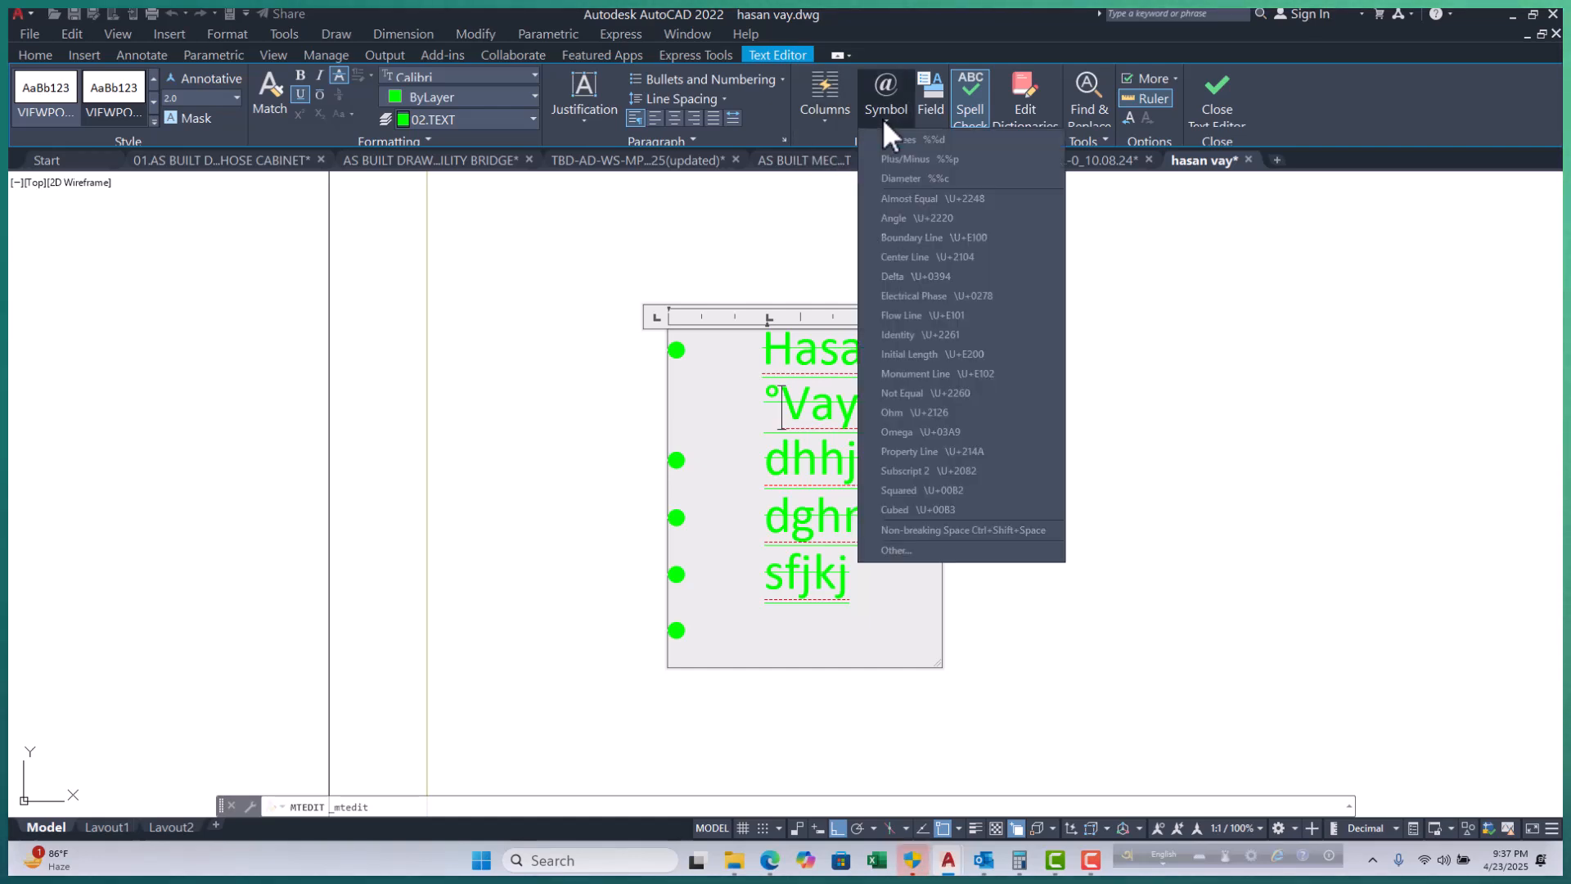
{"action": "left_click", "coordinate": [915, 161]}
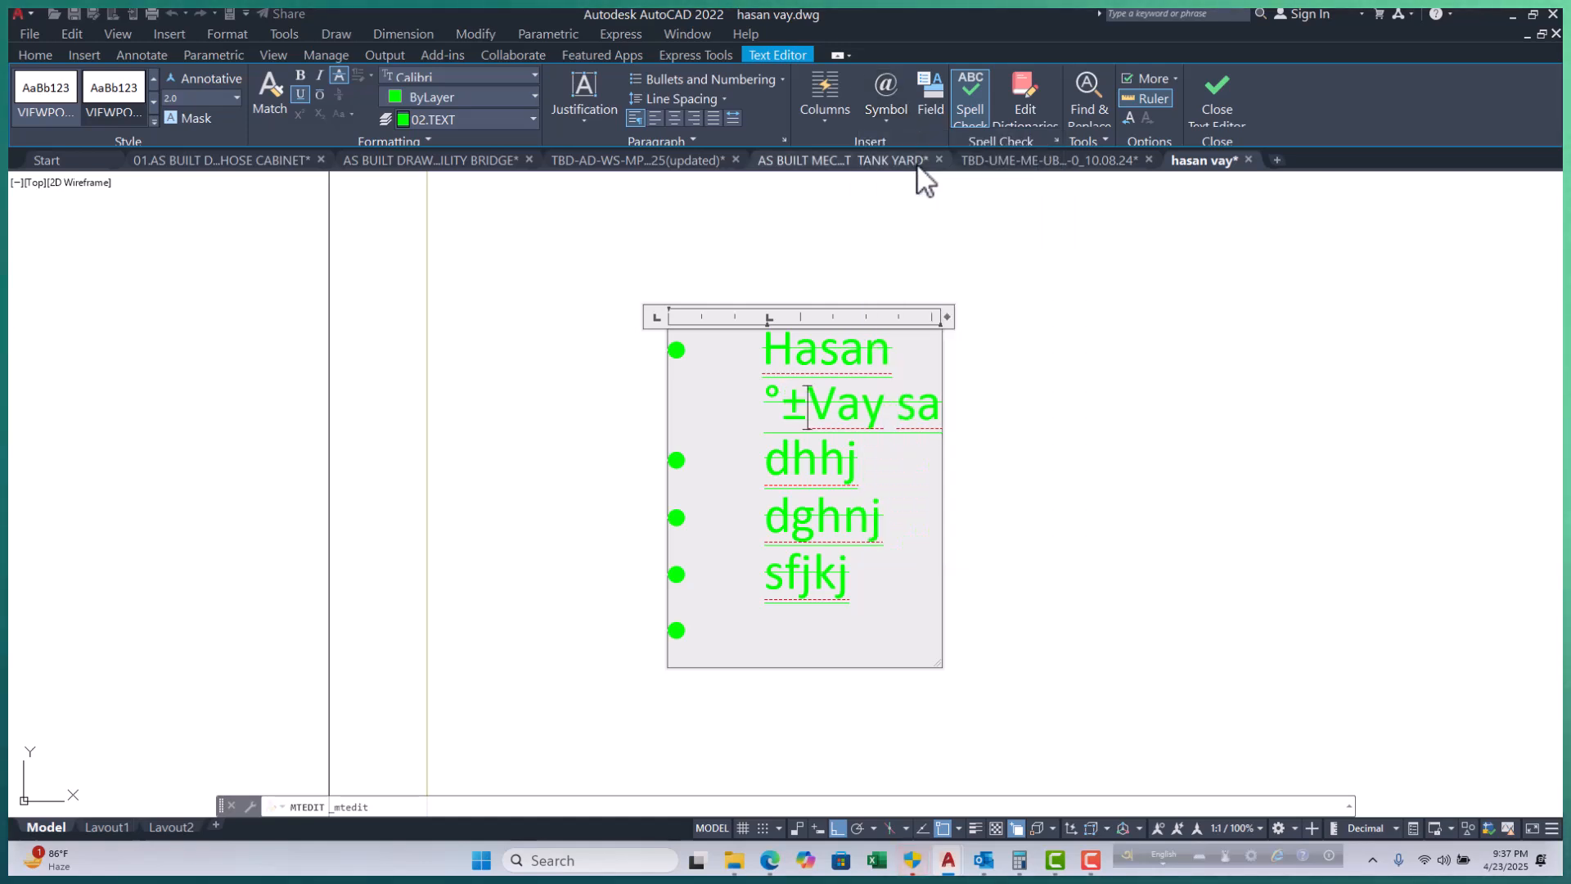
{"action": "left_click", "coordinate": [887, 121]}
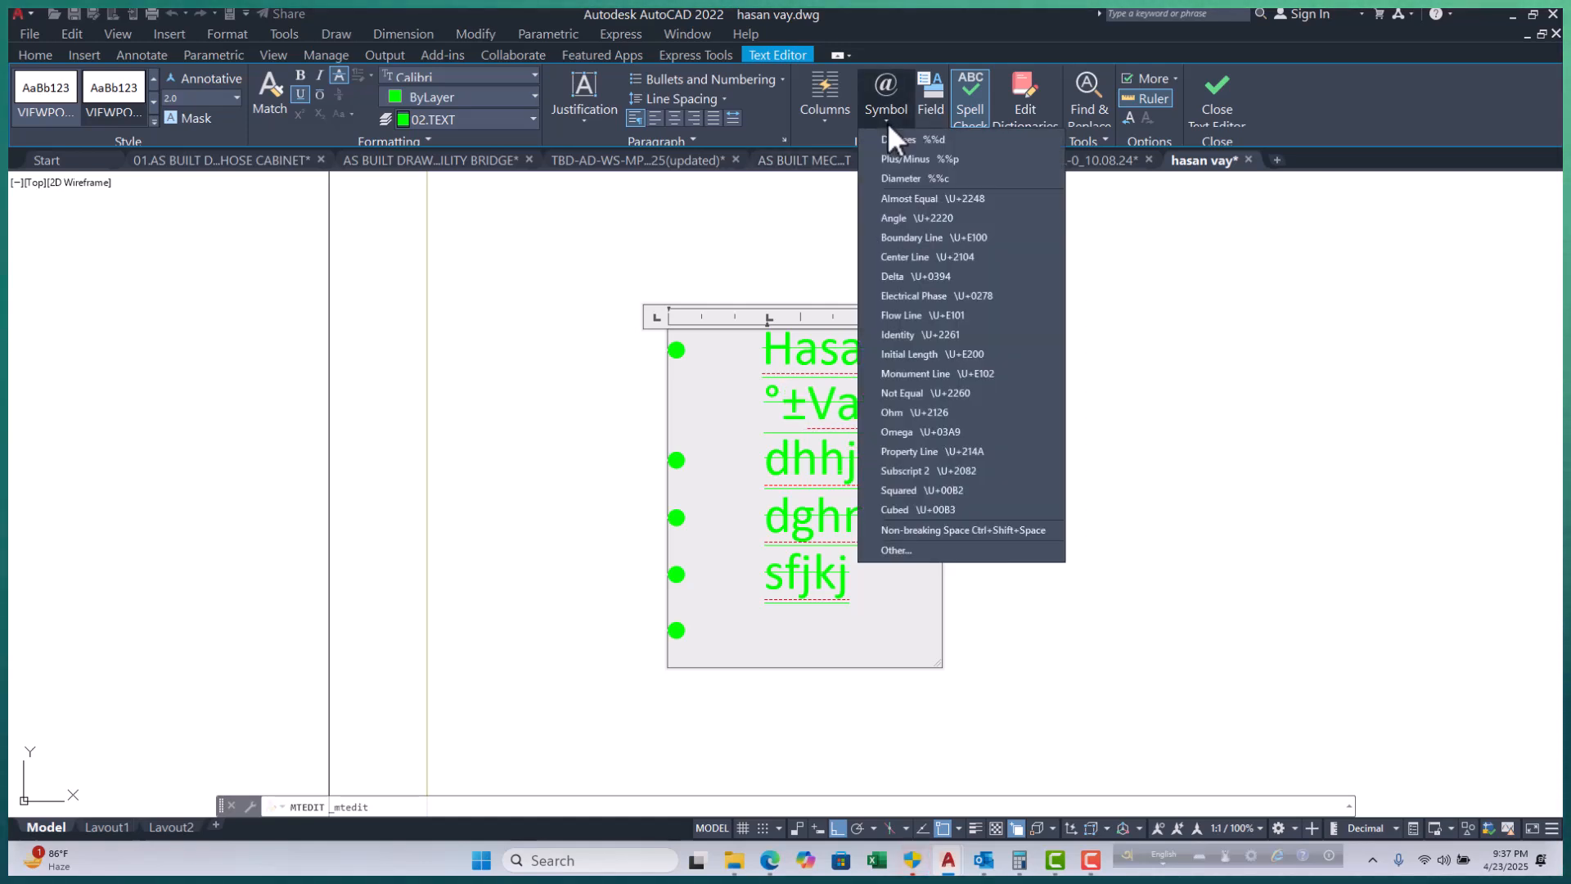
{"action": "left_click", "coordinate": [903, 179]}
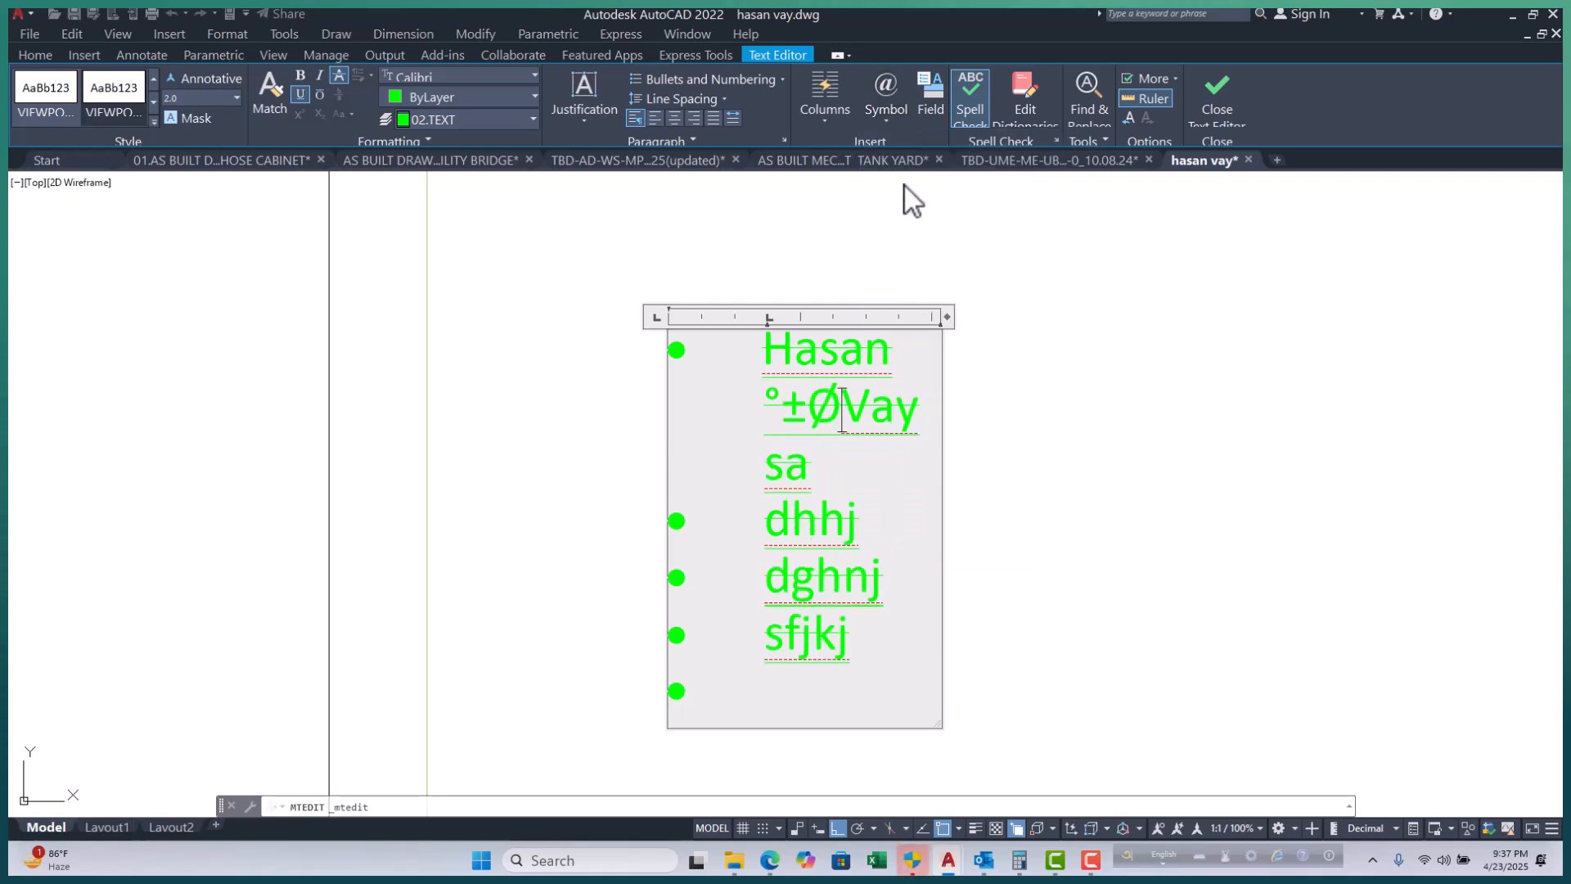
Add another degree symbol before Vay by typing %%d.
{"action": "left_click", "coordinate": [890, 122]}
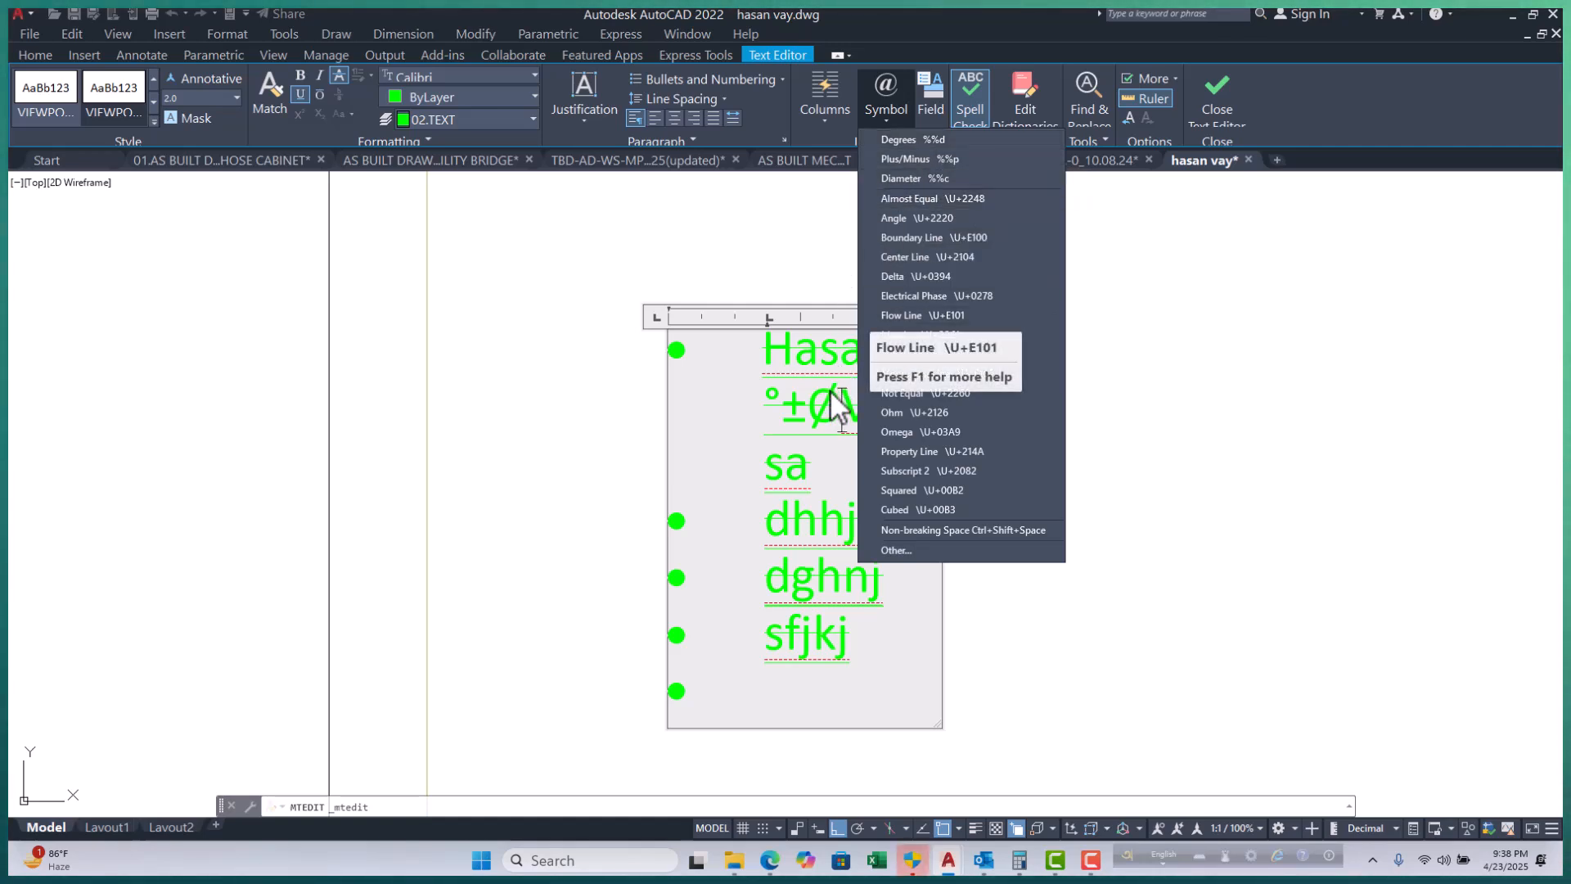
{"action": "left_click", "coordinate": [838, 409]}
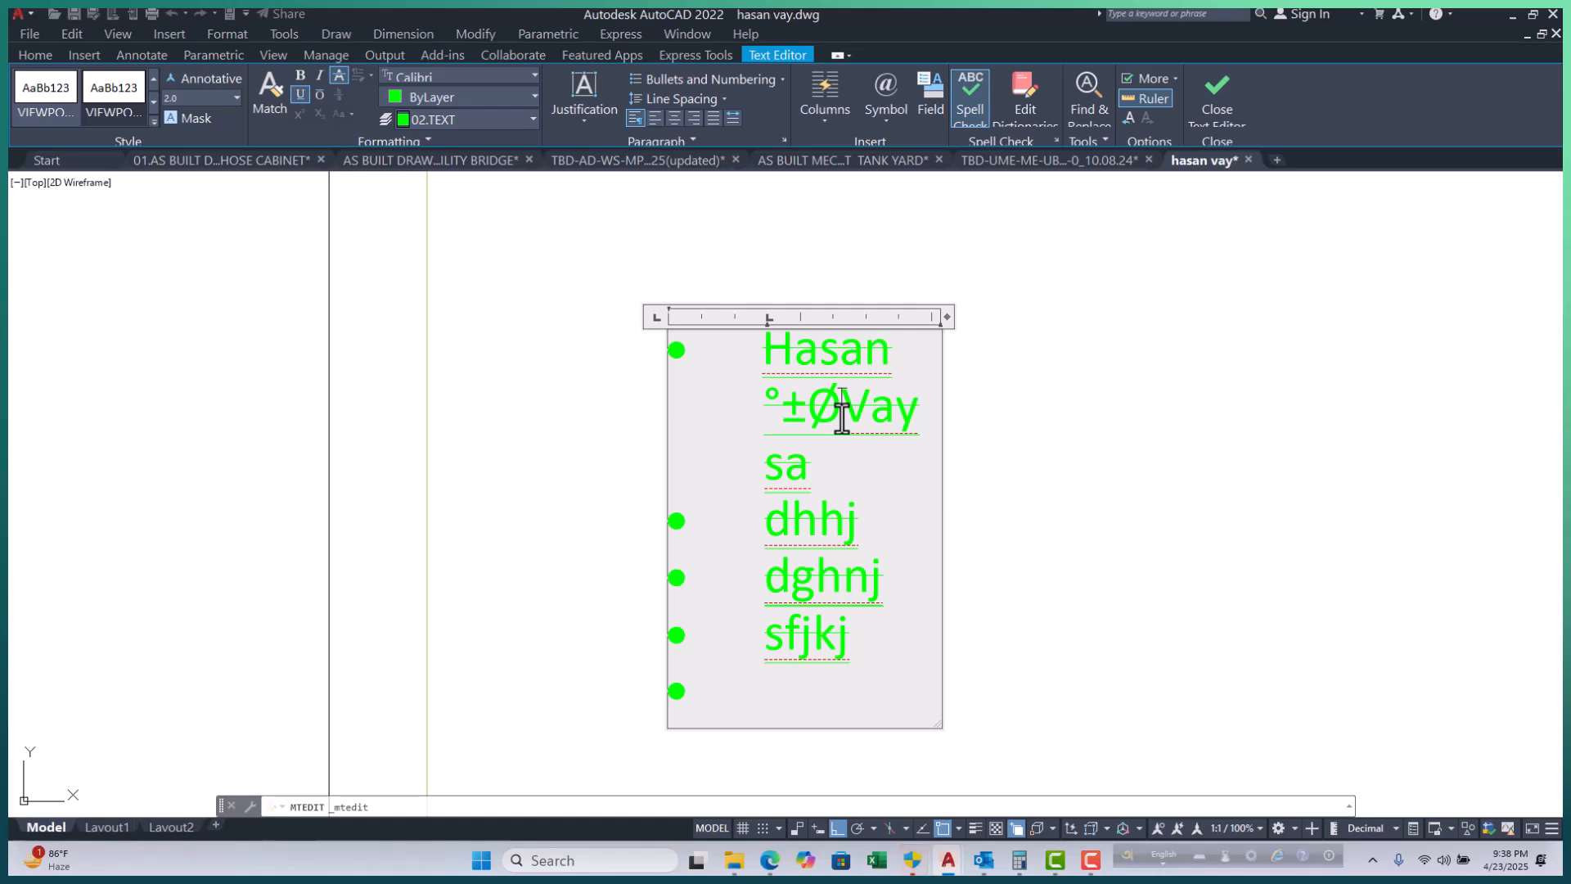
{"action": "type", "text": "%%"}
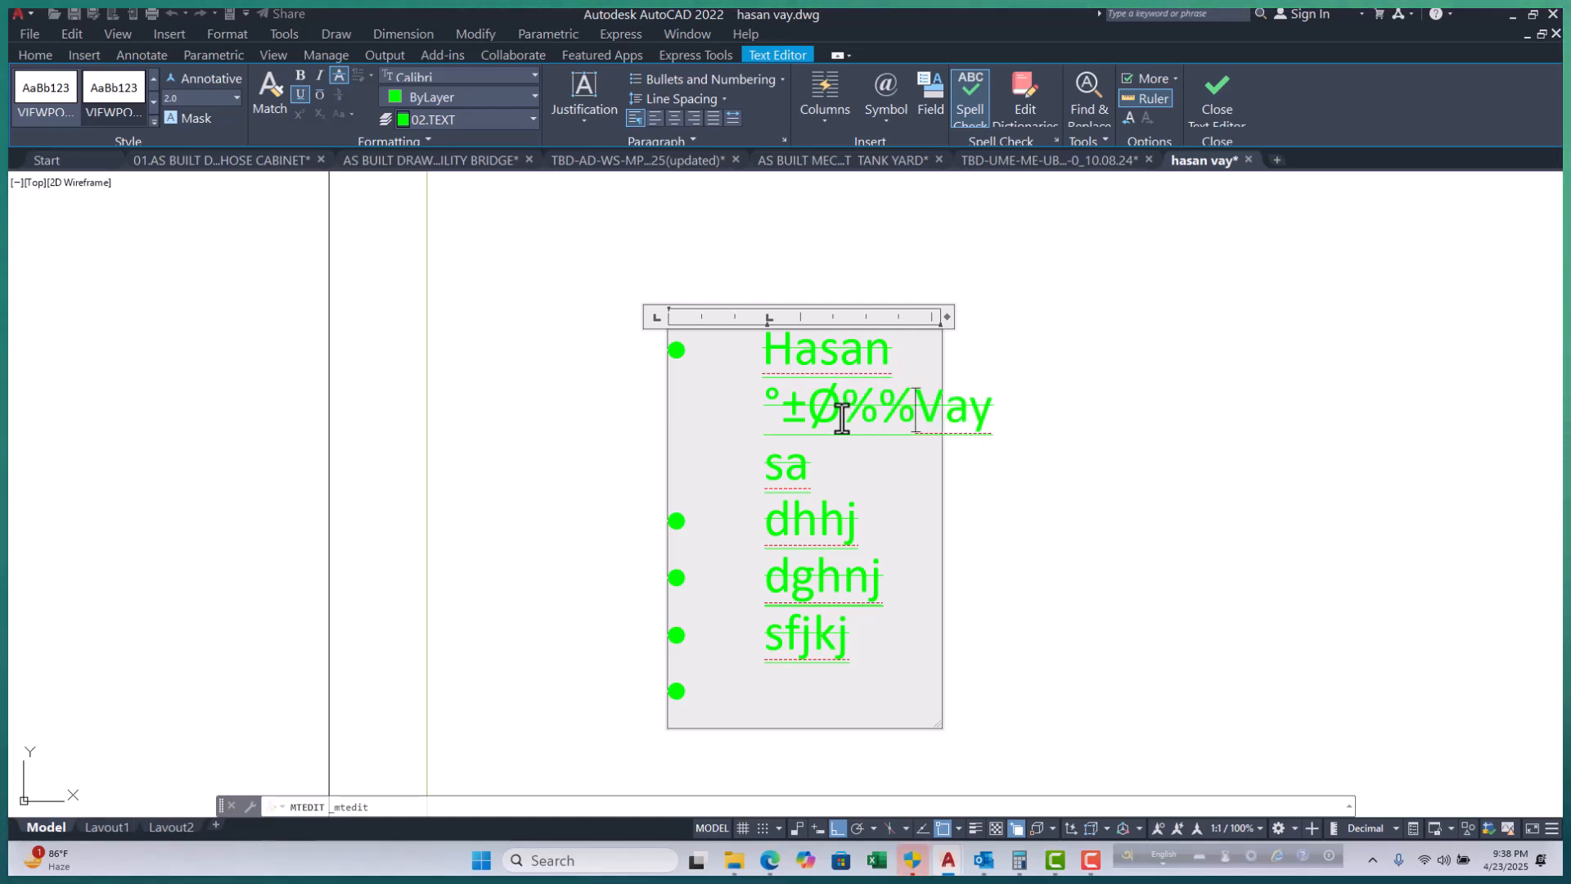
{"action": "type", "text": "d"}
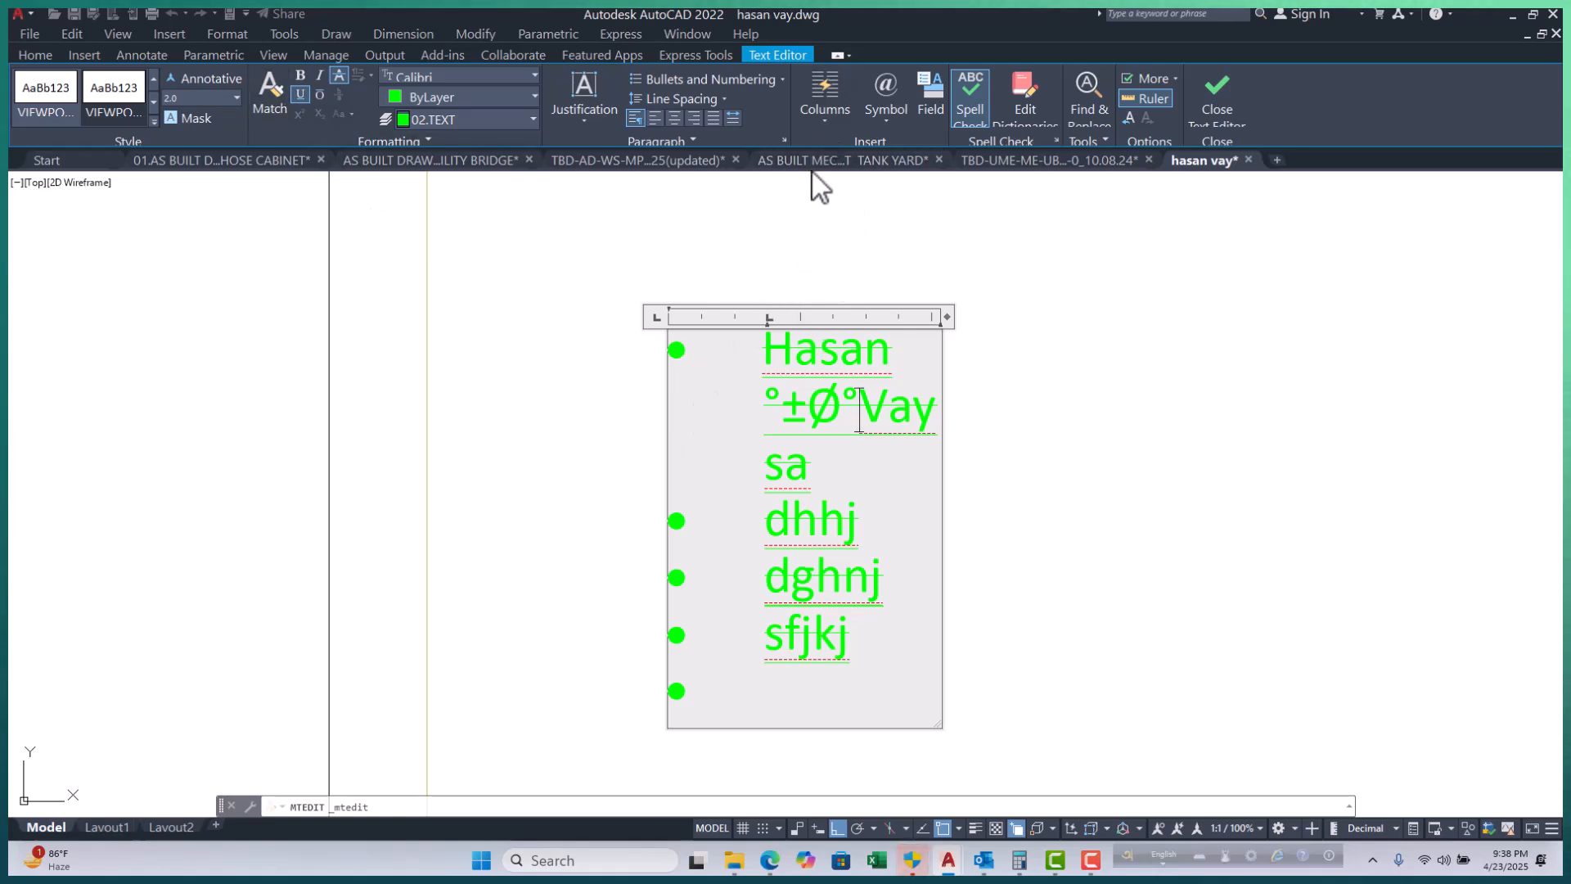
{"action": "left_click", "coordinate": [887, 119]}
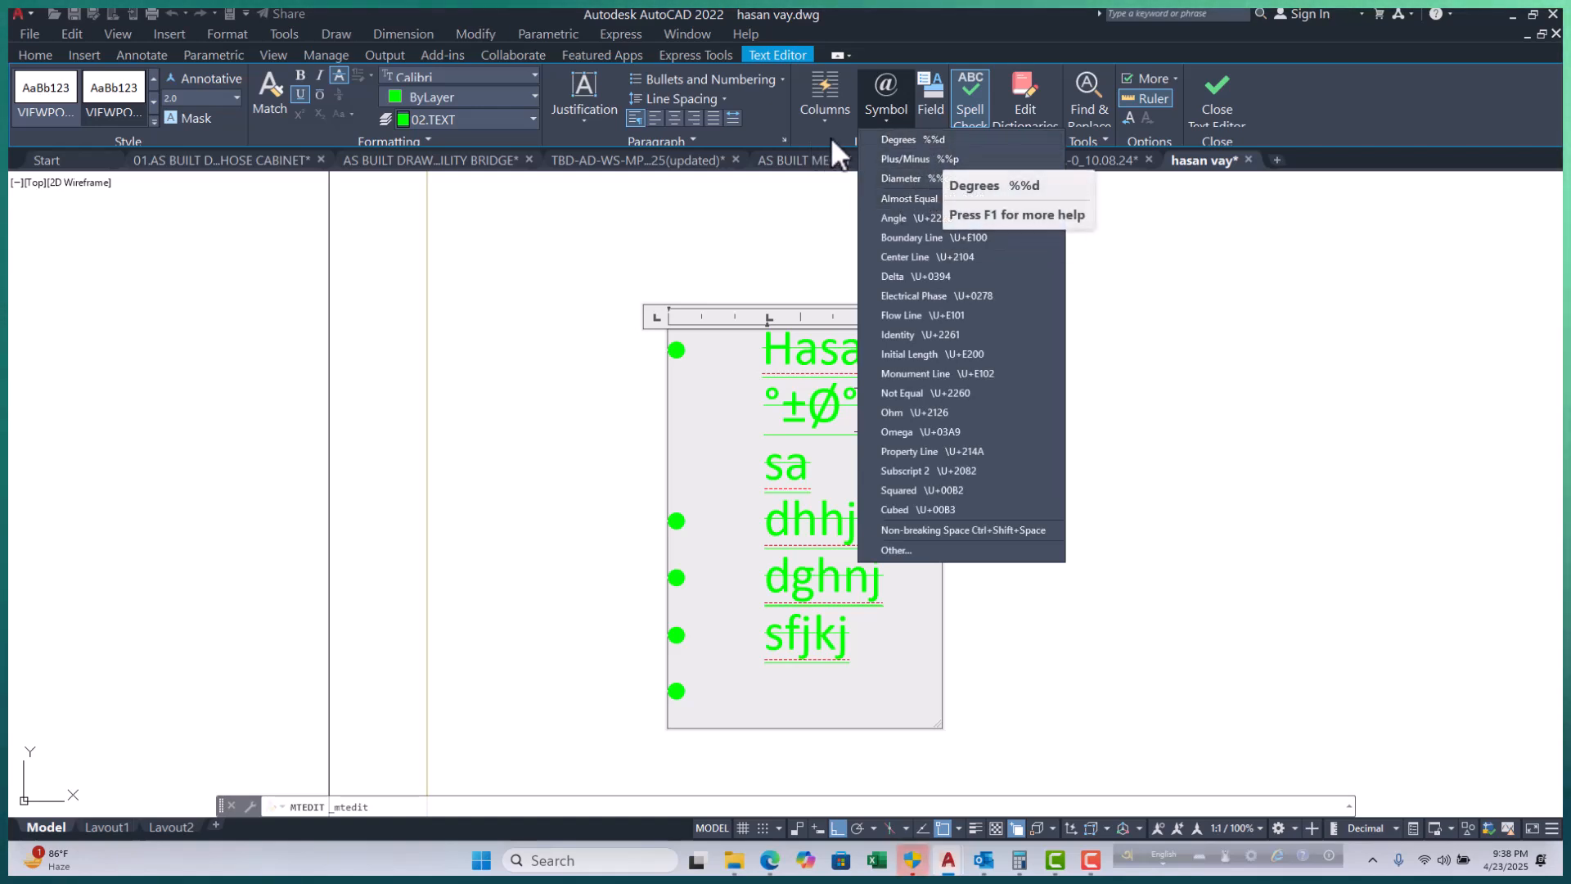
{"action": "left_click", "coordinate": [1332, 130]}
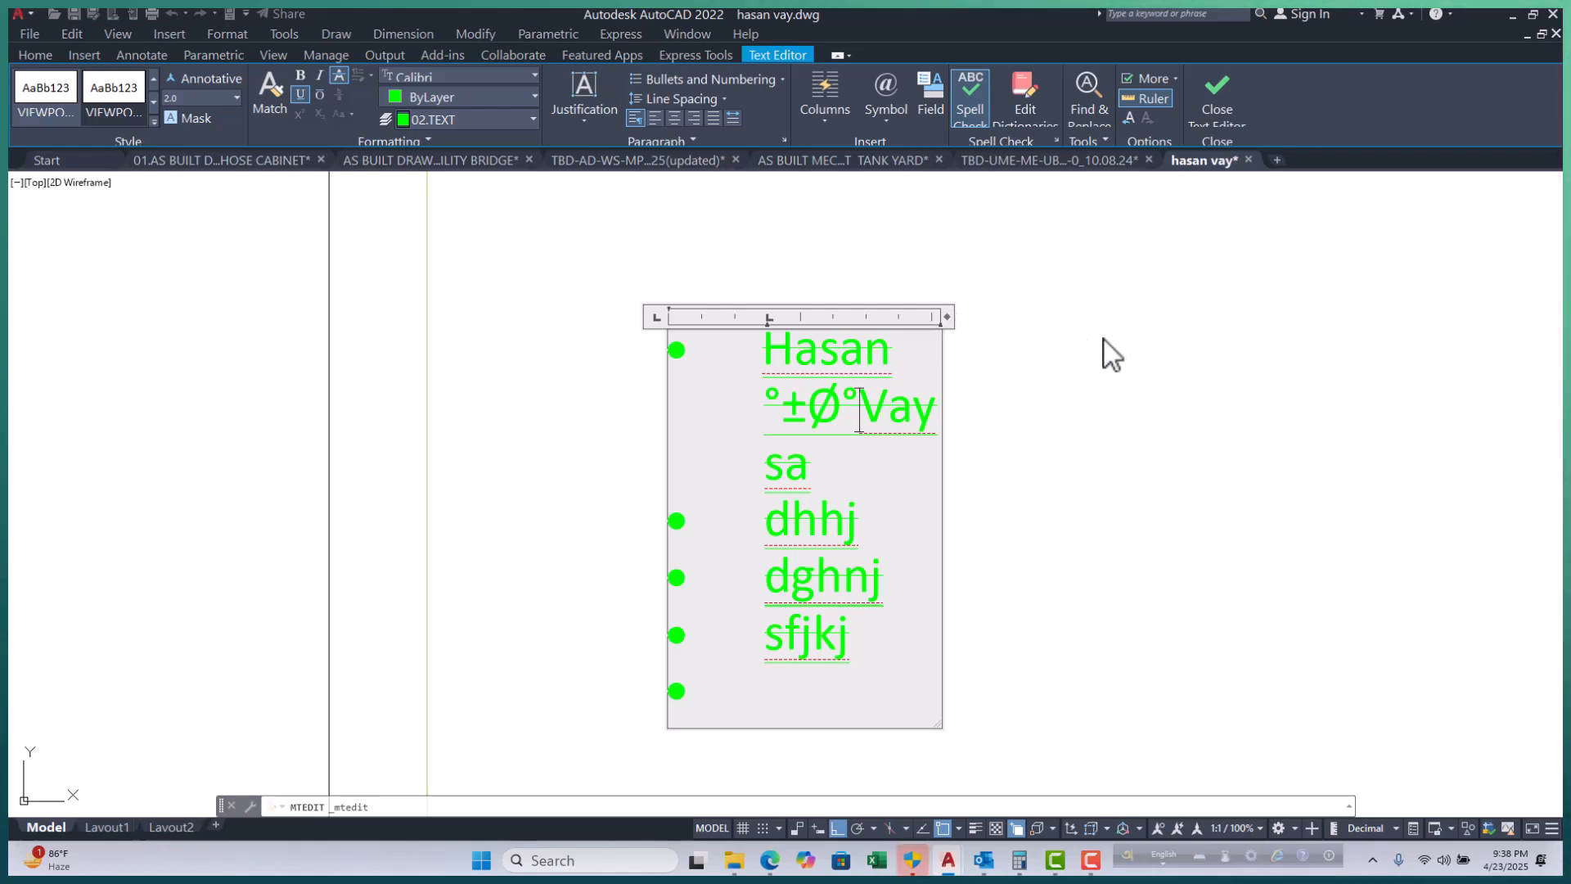
{"action": "left_click_drag", "start_coordinate": [894, 355], "coordinate": [761, 355]}
{"action": "key", "text": "ctrl+c"}
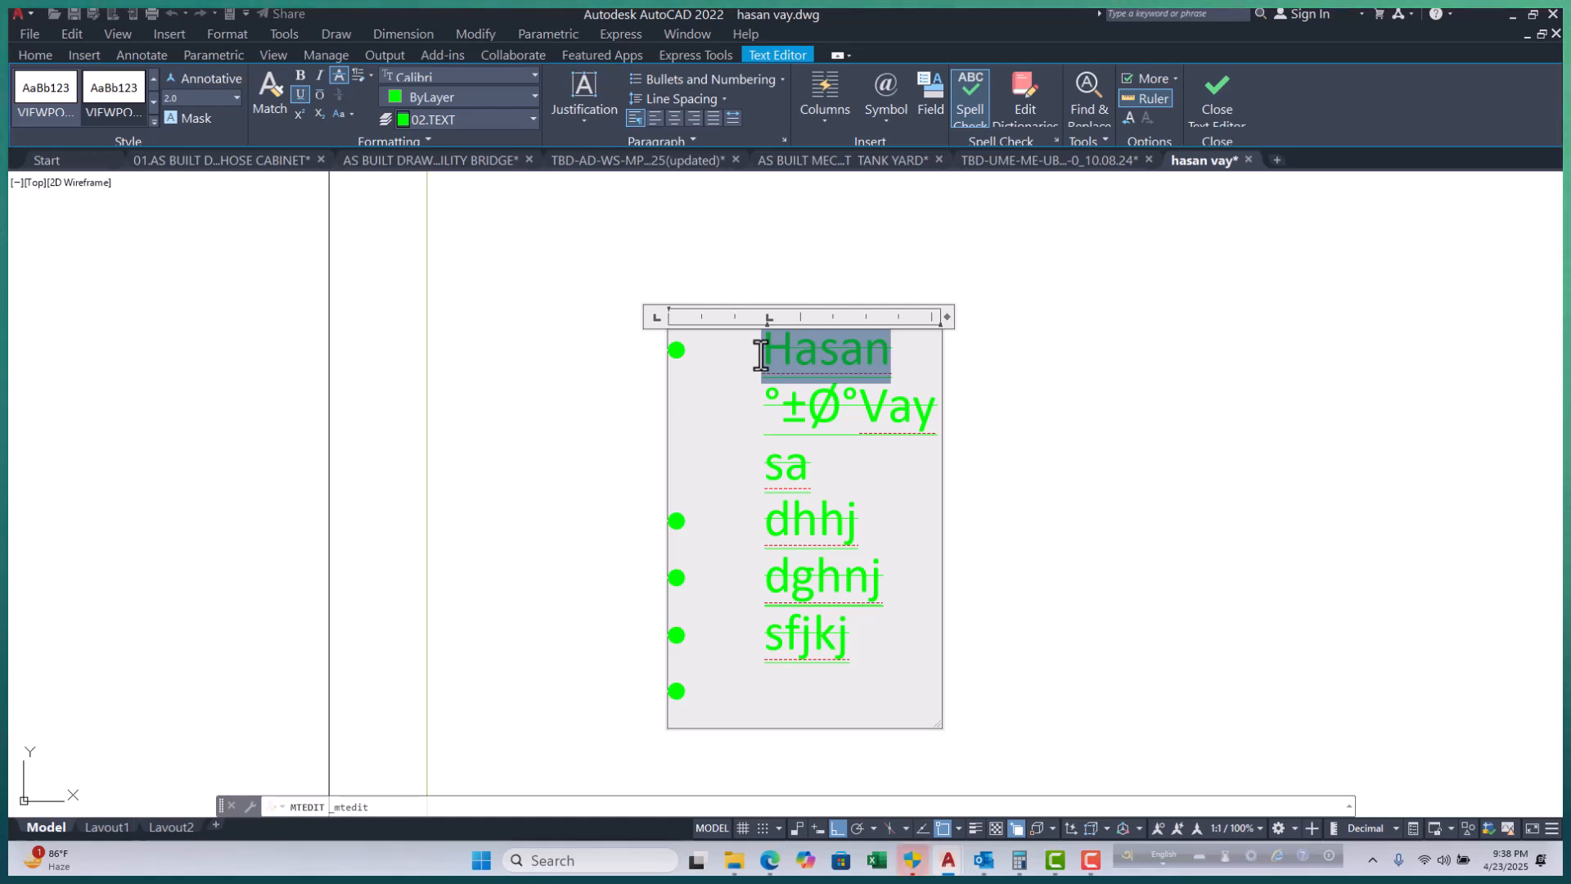
{"action": "left_click", "coordinate": [887, 470]}
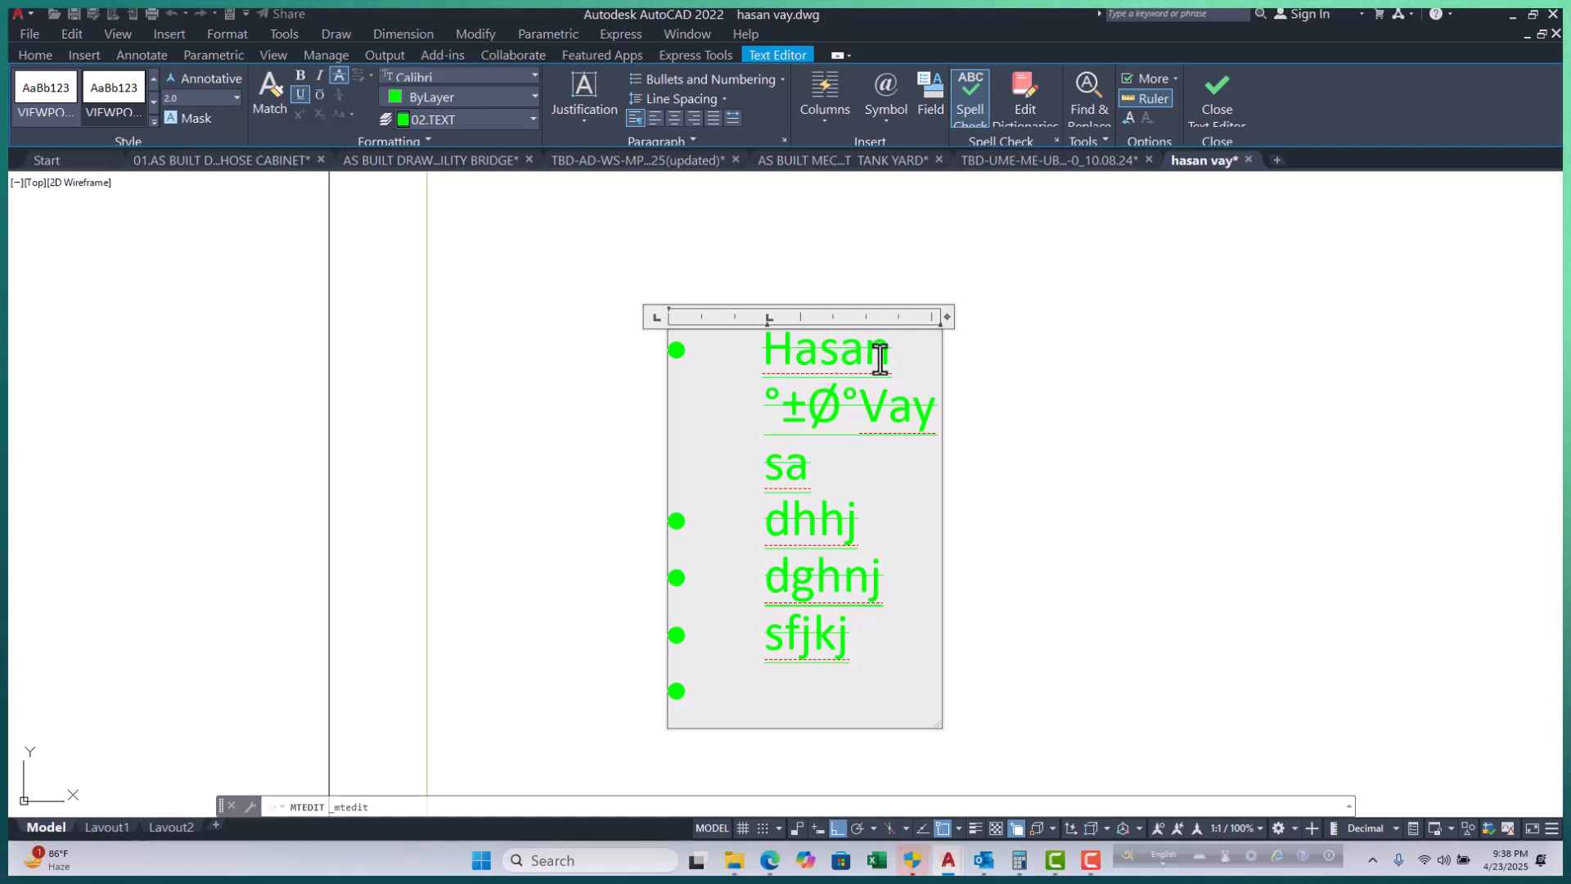
{"action": "left_click", "coordinate": [1091, 102]}
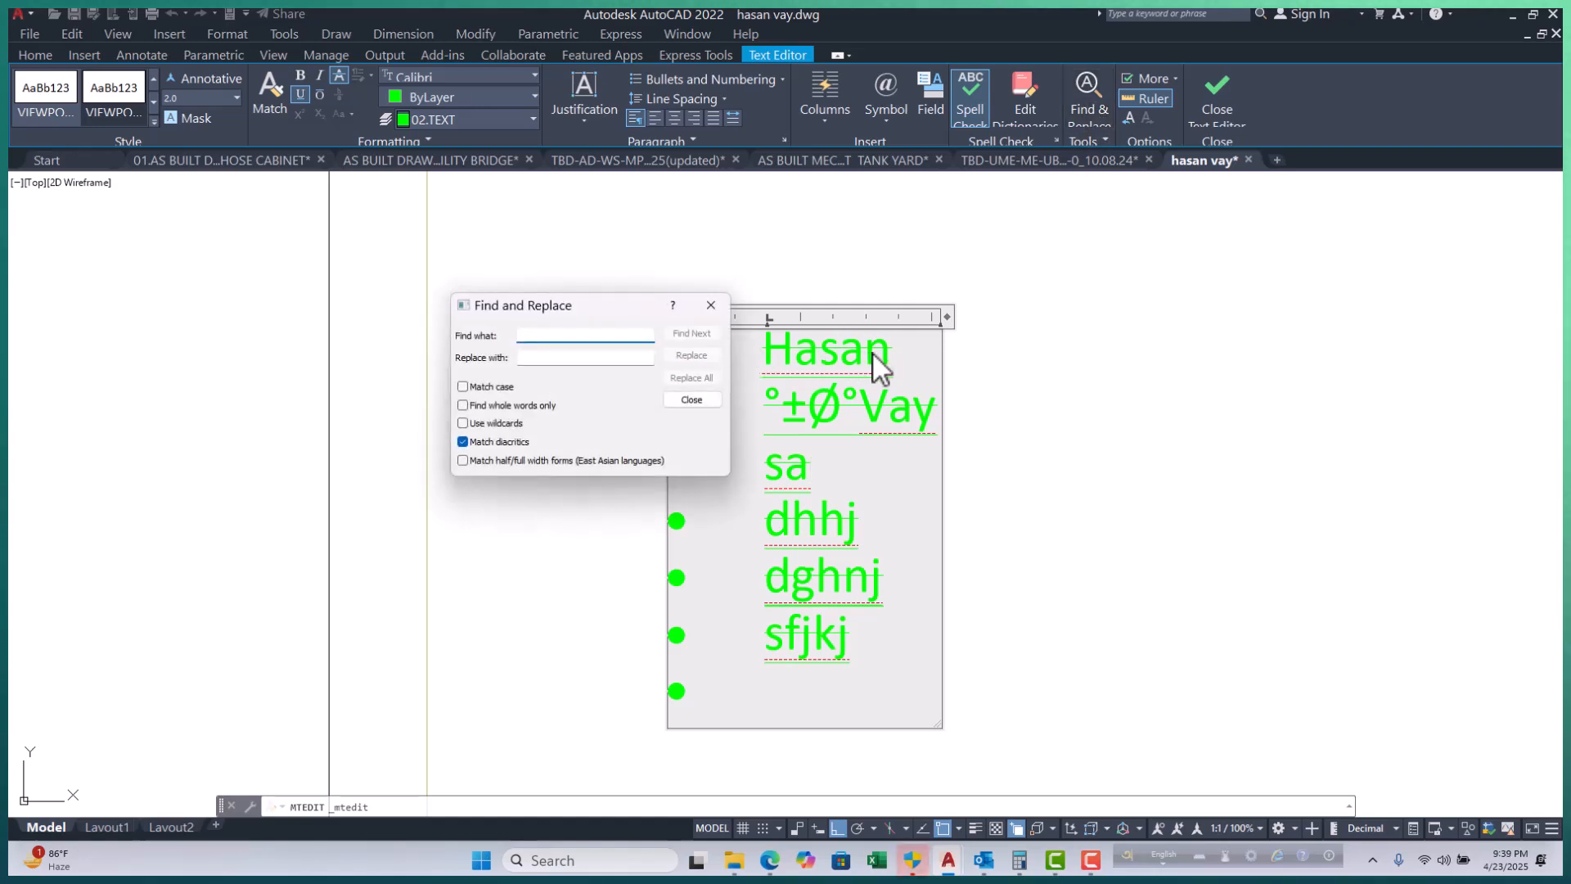
{"action": "right_click", "coordinate": [571, 336]}
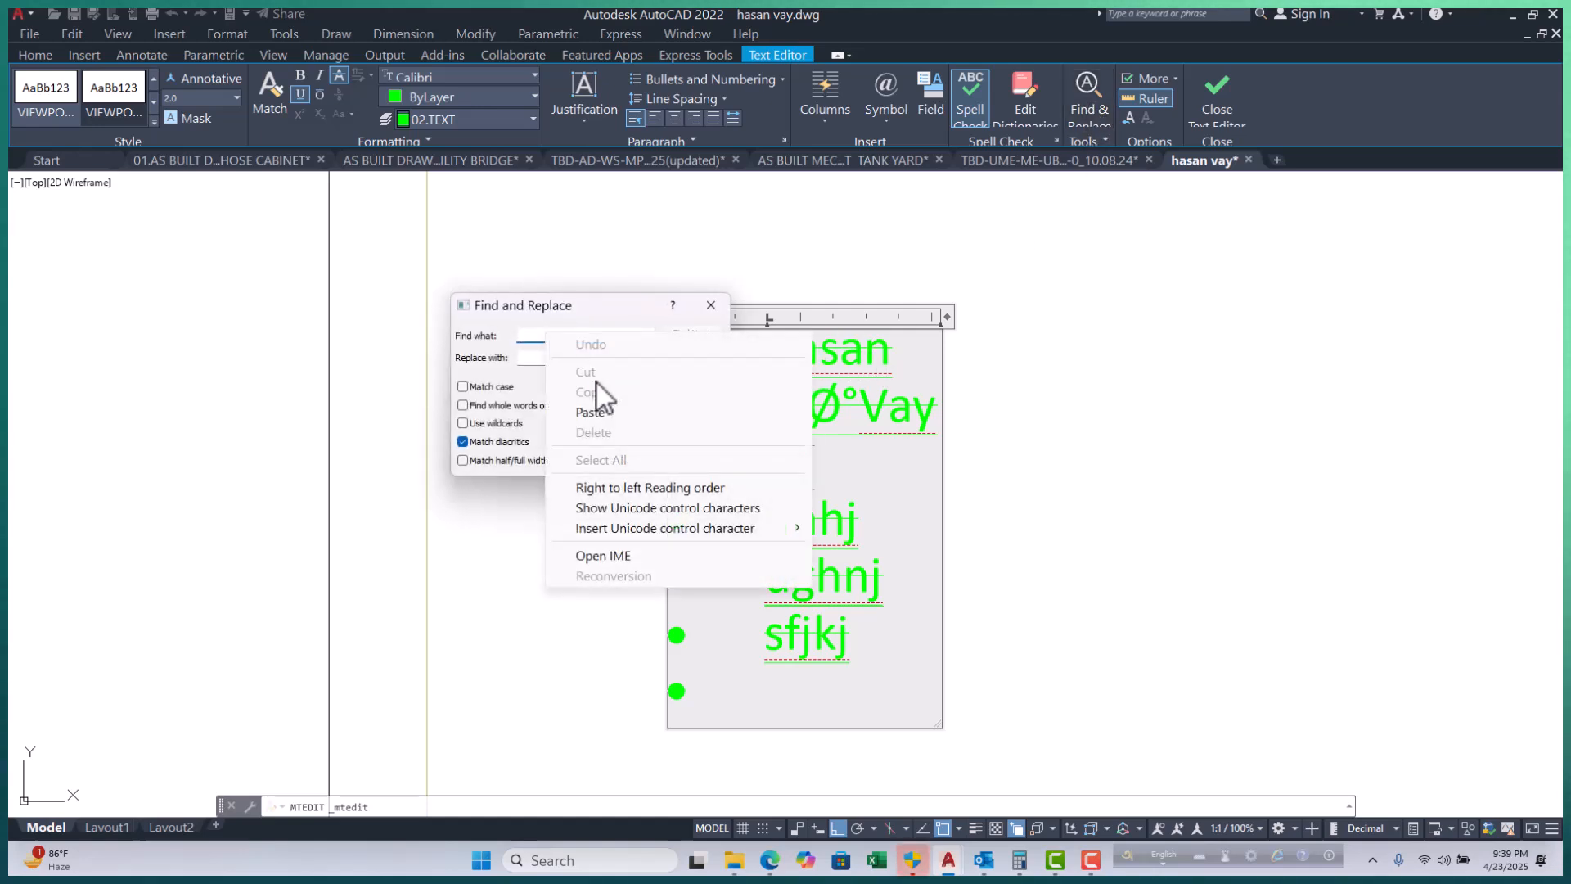
{"action": "left_click", "coordinate": [606, 412]}
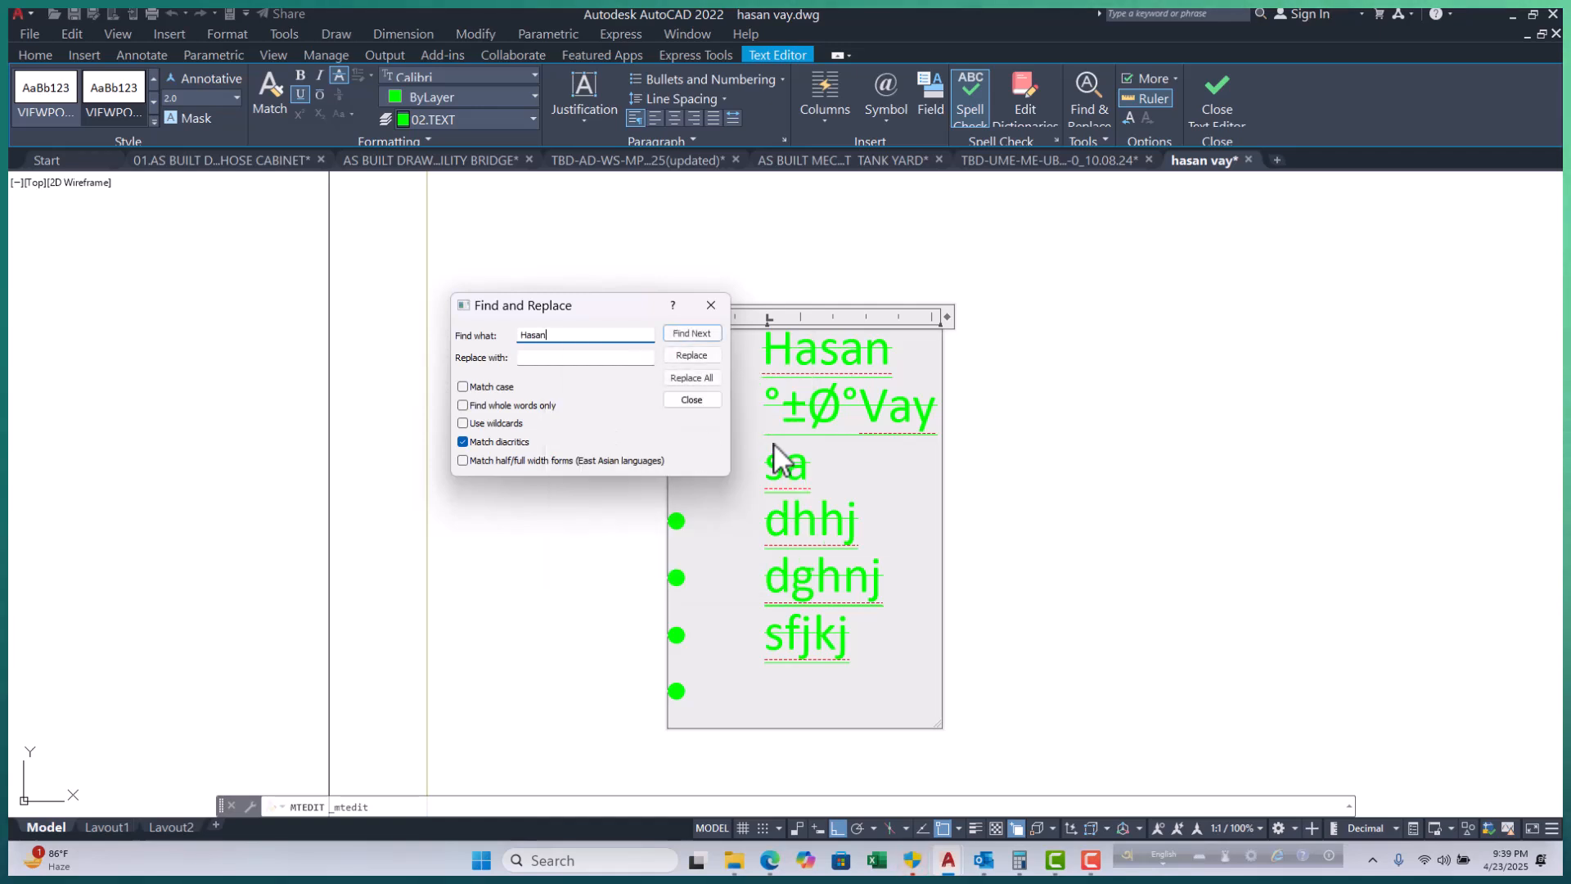
Replace all matches with Hasas, dismiss the count message, and close the dialog.
{"action": "left_click", "coordinate": [555, 356]}
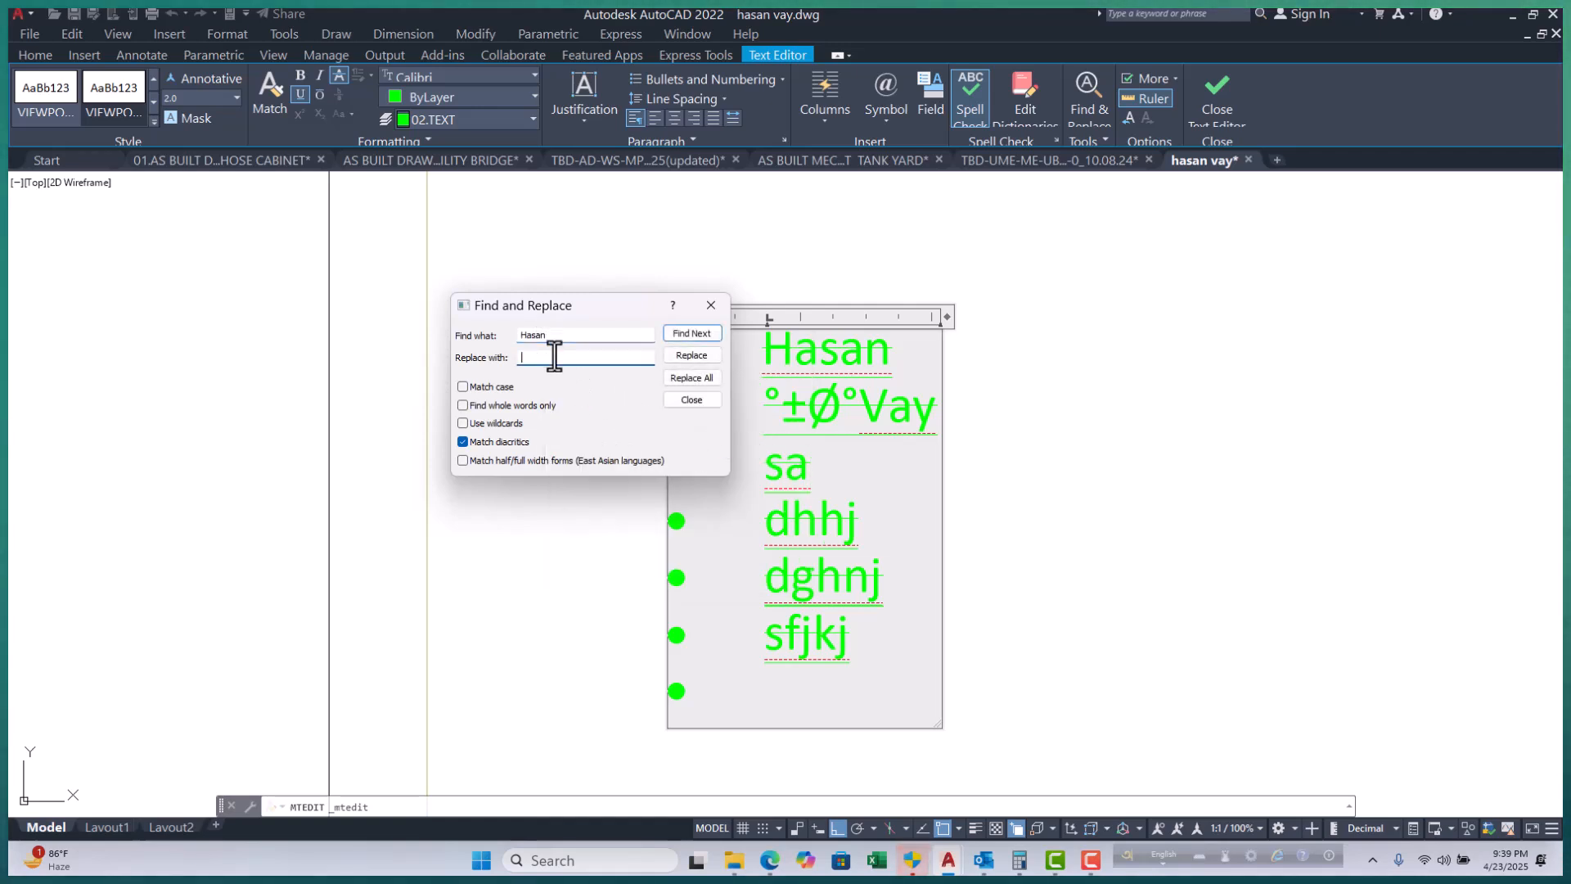
{"action": "right_click", "coordinate": [554, 357]}
{"action": "left_click", "coordinate": [621, 432]}
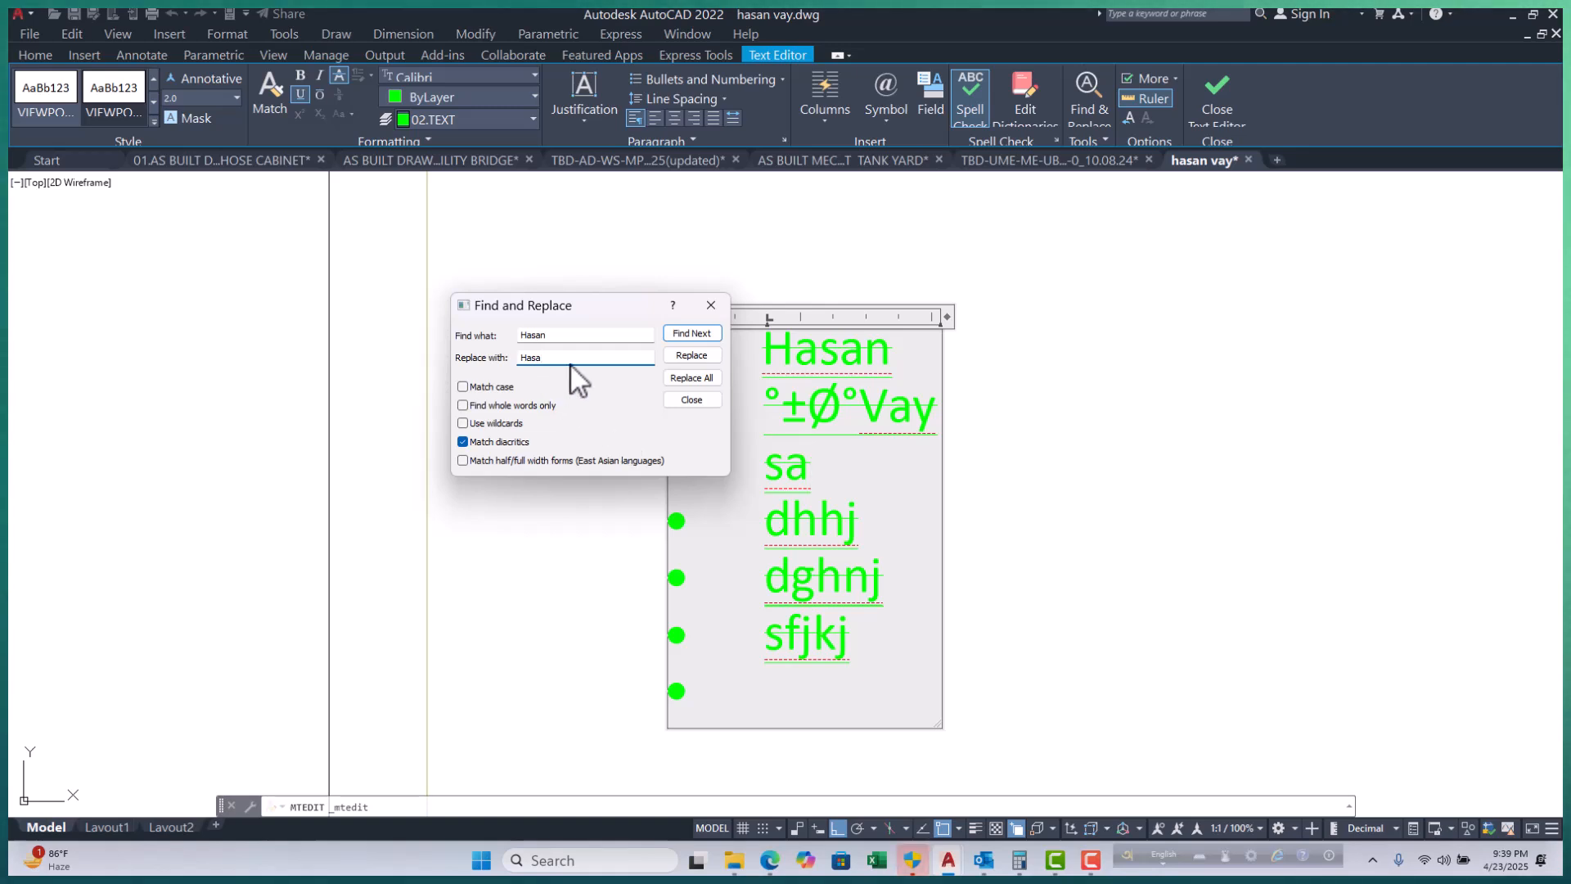
{"action": "left_click", "coordinate": [694, 379]}
{"action": "left_click", "coordinate": [630, 436]}
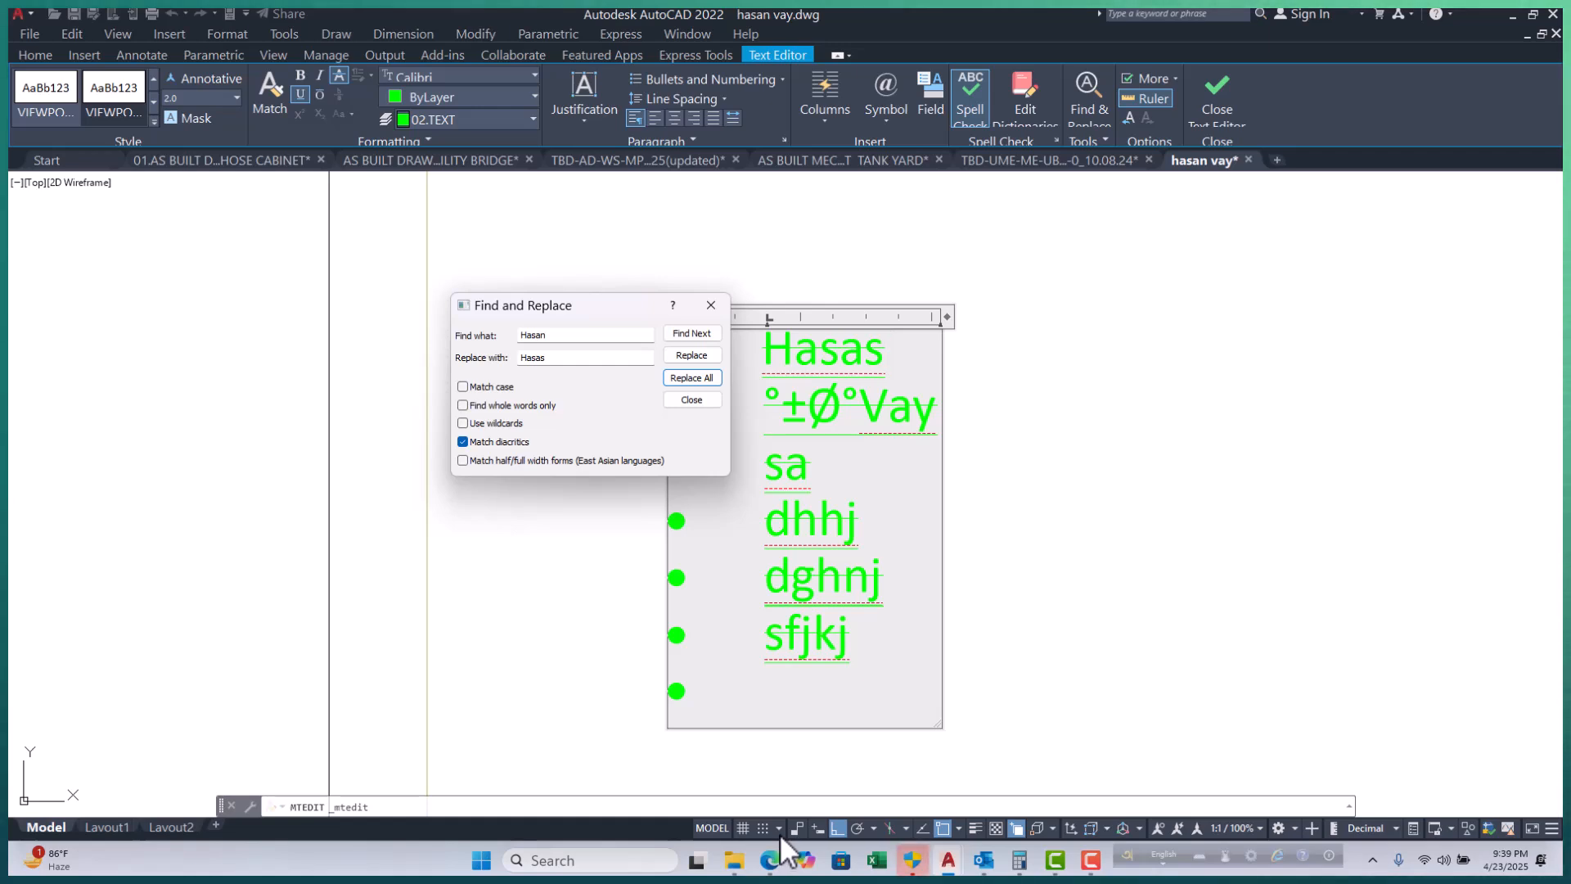
{"action": "left_click", "coordinate": [700, 399]}
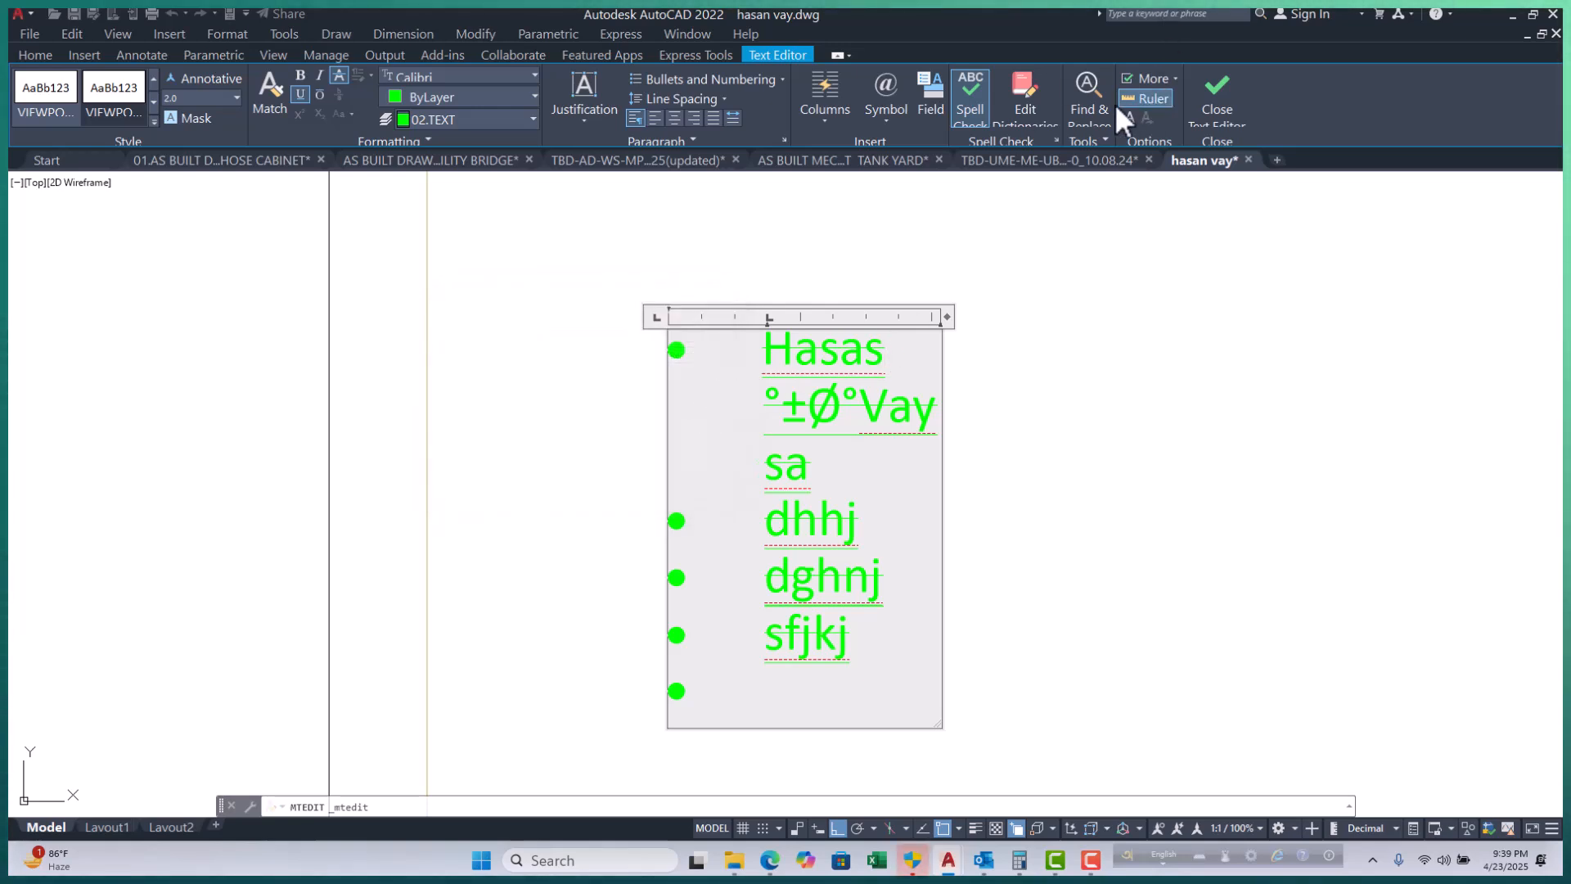
Widen the text box to about 16.6 so the first line fits, and commit the label.
{"action": "left_click_drag", "start_coordinate": [946, 316], "coordinate": [1157, 318]}
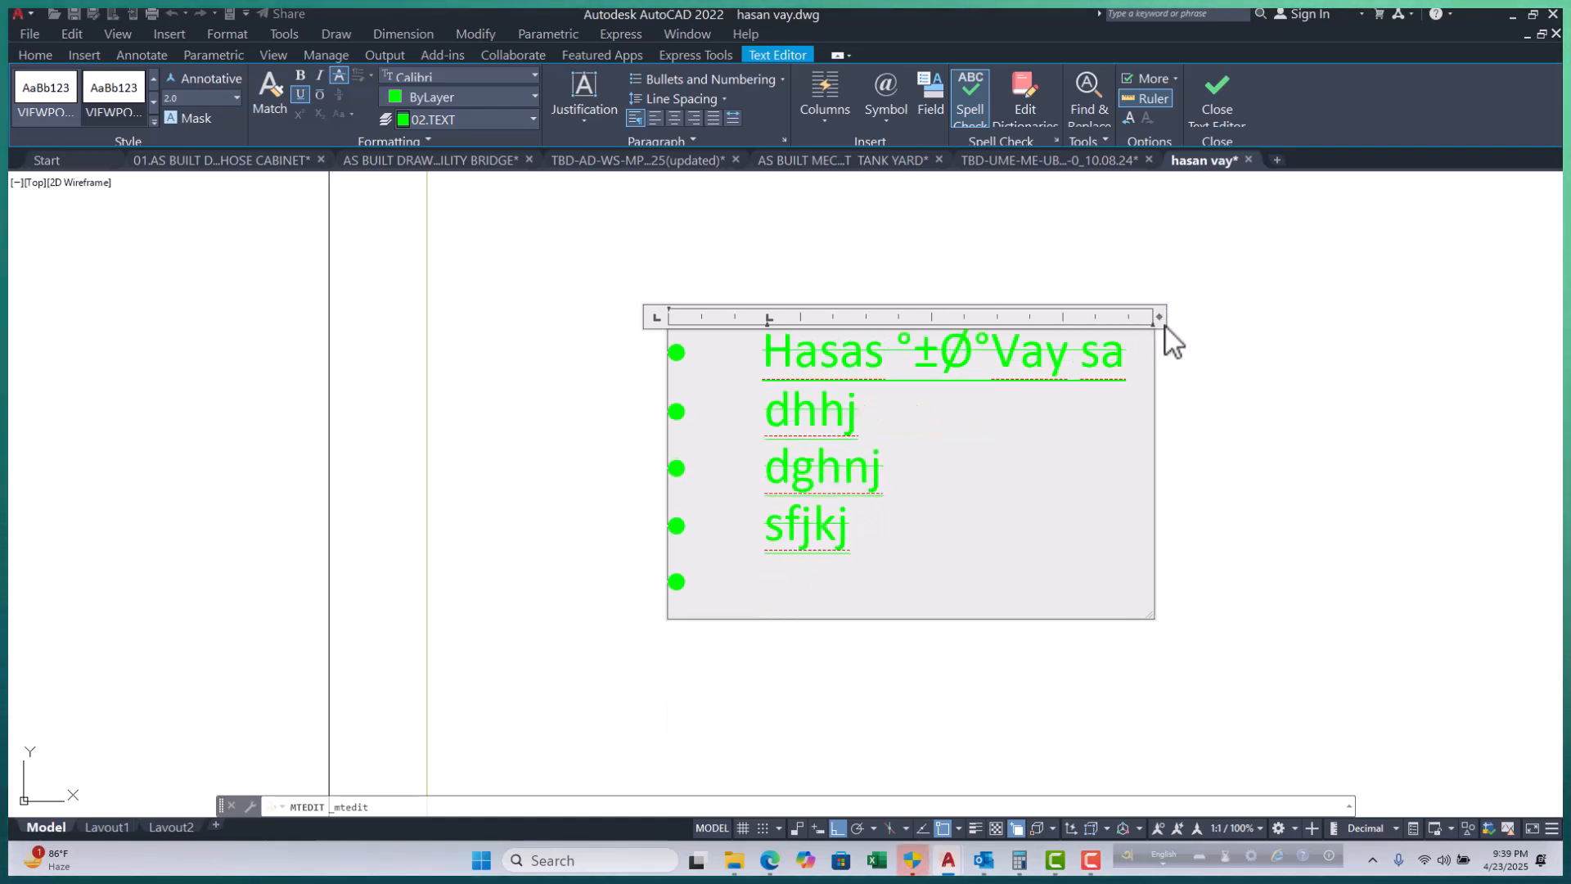
{"action": "left_click", "coordinate": [406, 371]}
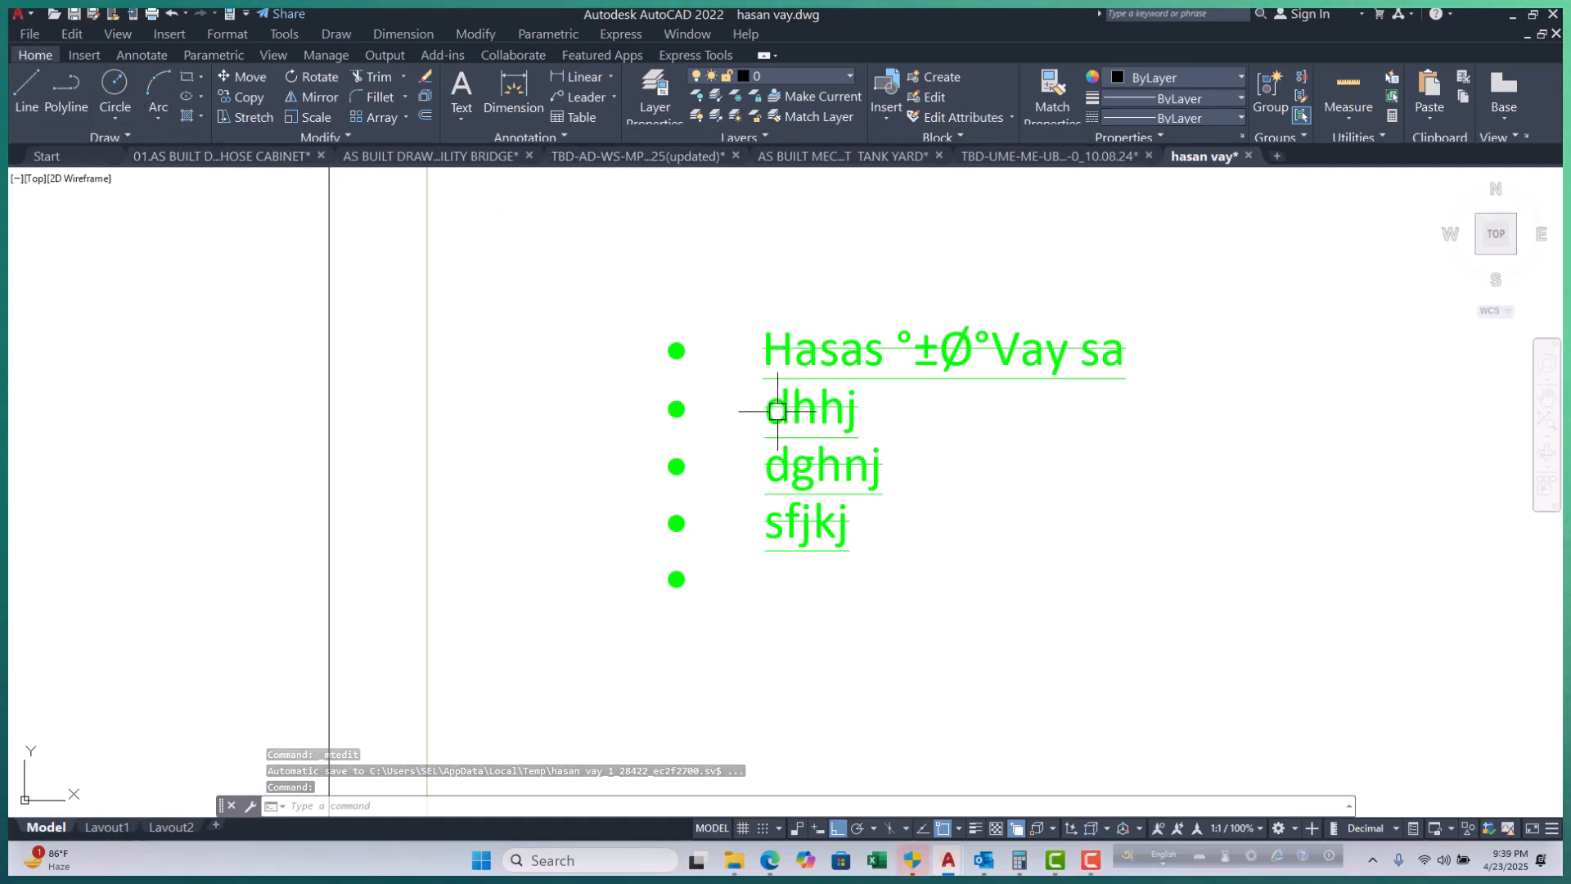
{"action": "scroll", "coordinate": [753, 448], "scroll_direction": "down", "scroll_amount": 5}
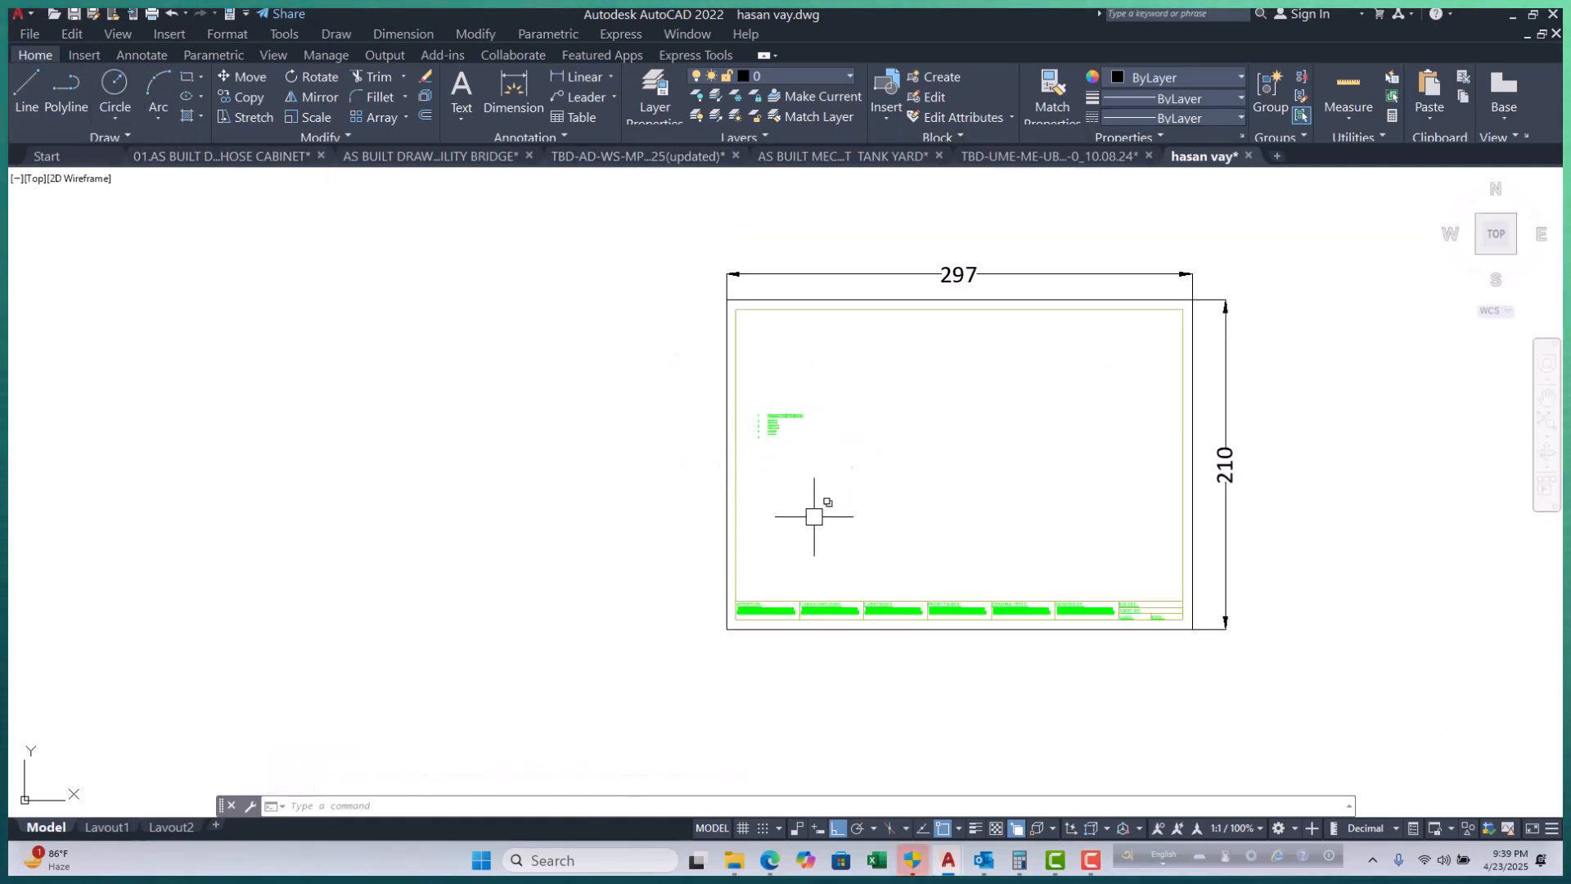
{"action": "scroll", "coordinate": [809, 443], "scroll_direction": "up", "scroll_amount": 4}
{"action": "scroll", "coordinate": [666, 368], "scroll_direction": "up", "scroll_amount": 5}
Window-select and crossing-select the bulleted label, clearing each selection with Esc.
{"action": "left_click", "coordinate": [645, 300]}
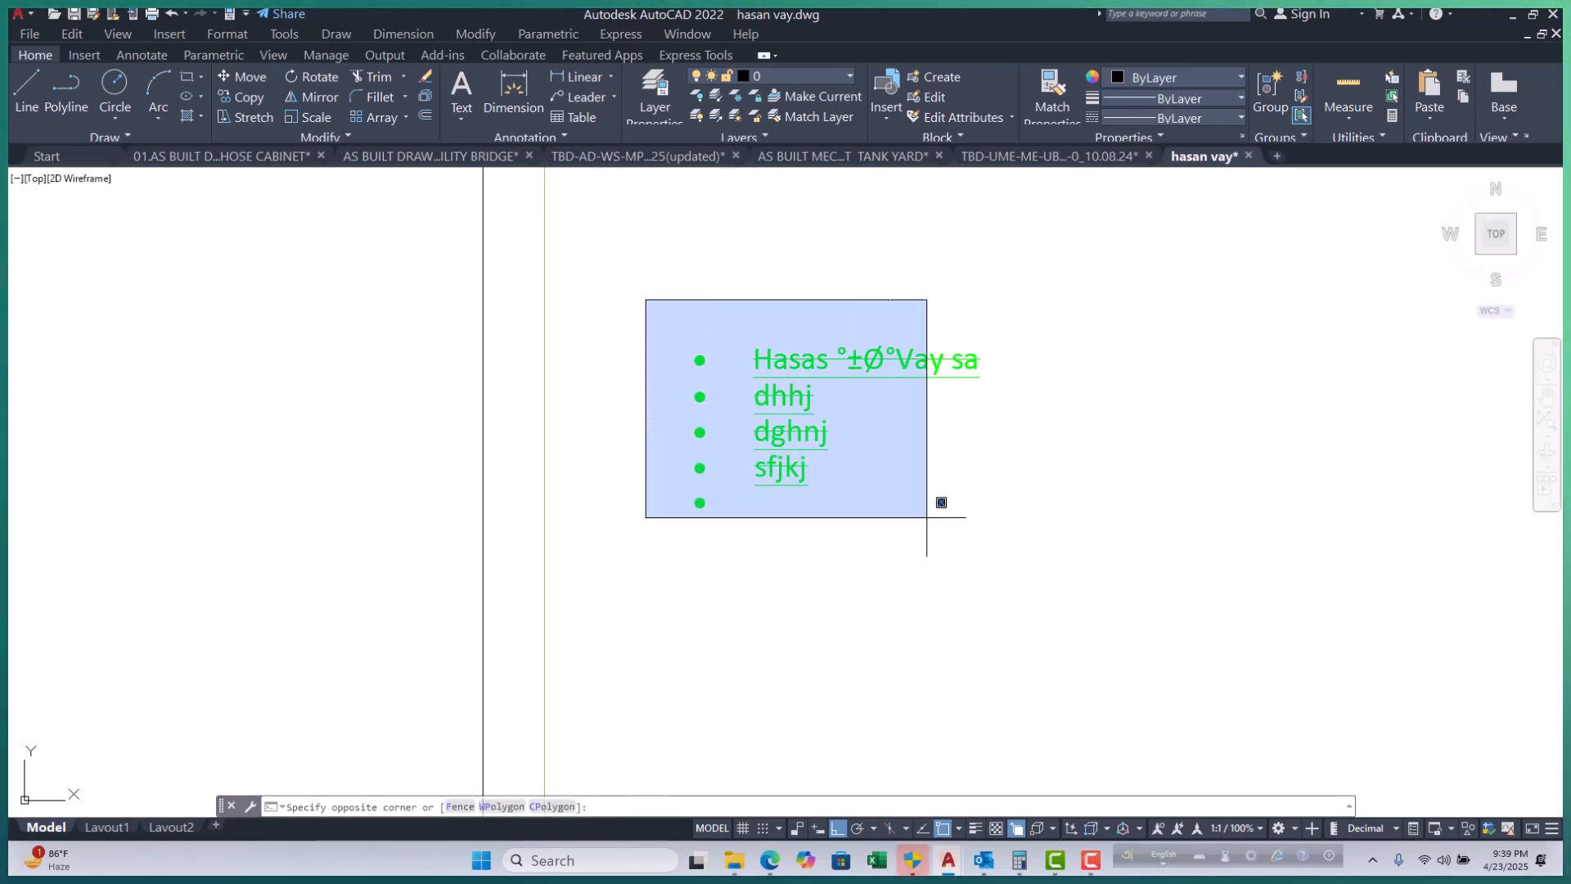
{"action": "left_click", "coordinate": [1033, 565]}
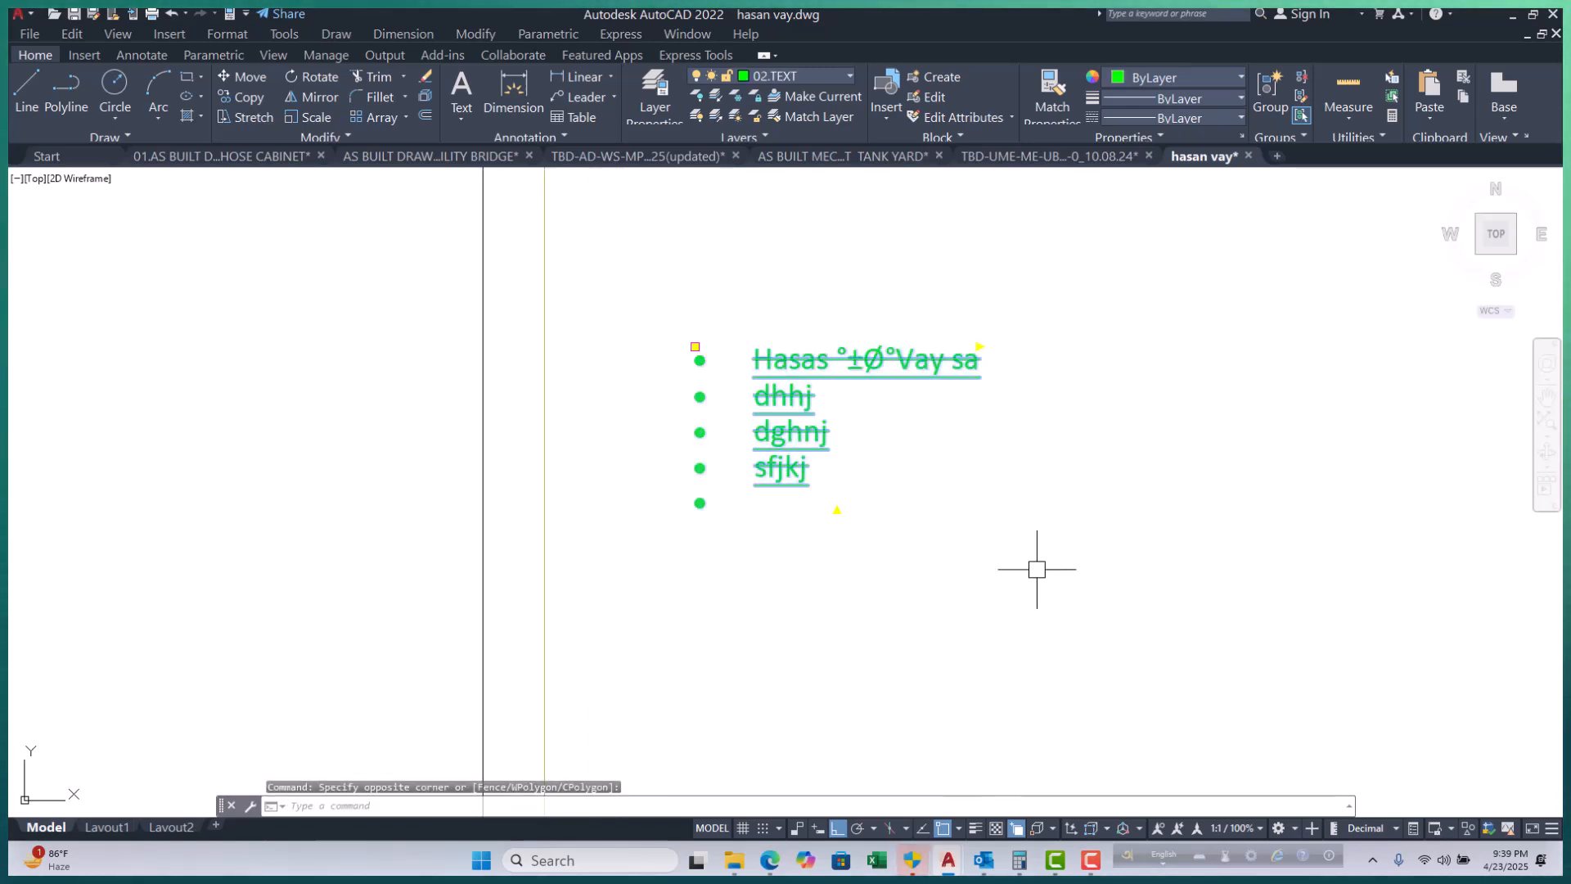
{"action": "key", "text": "Escape"}
{"action": "key", "text": "Escape"}
{"action": "key", "text": "Escape"}
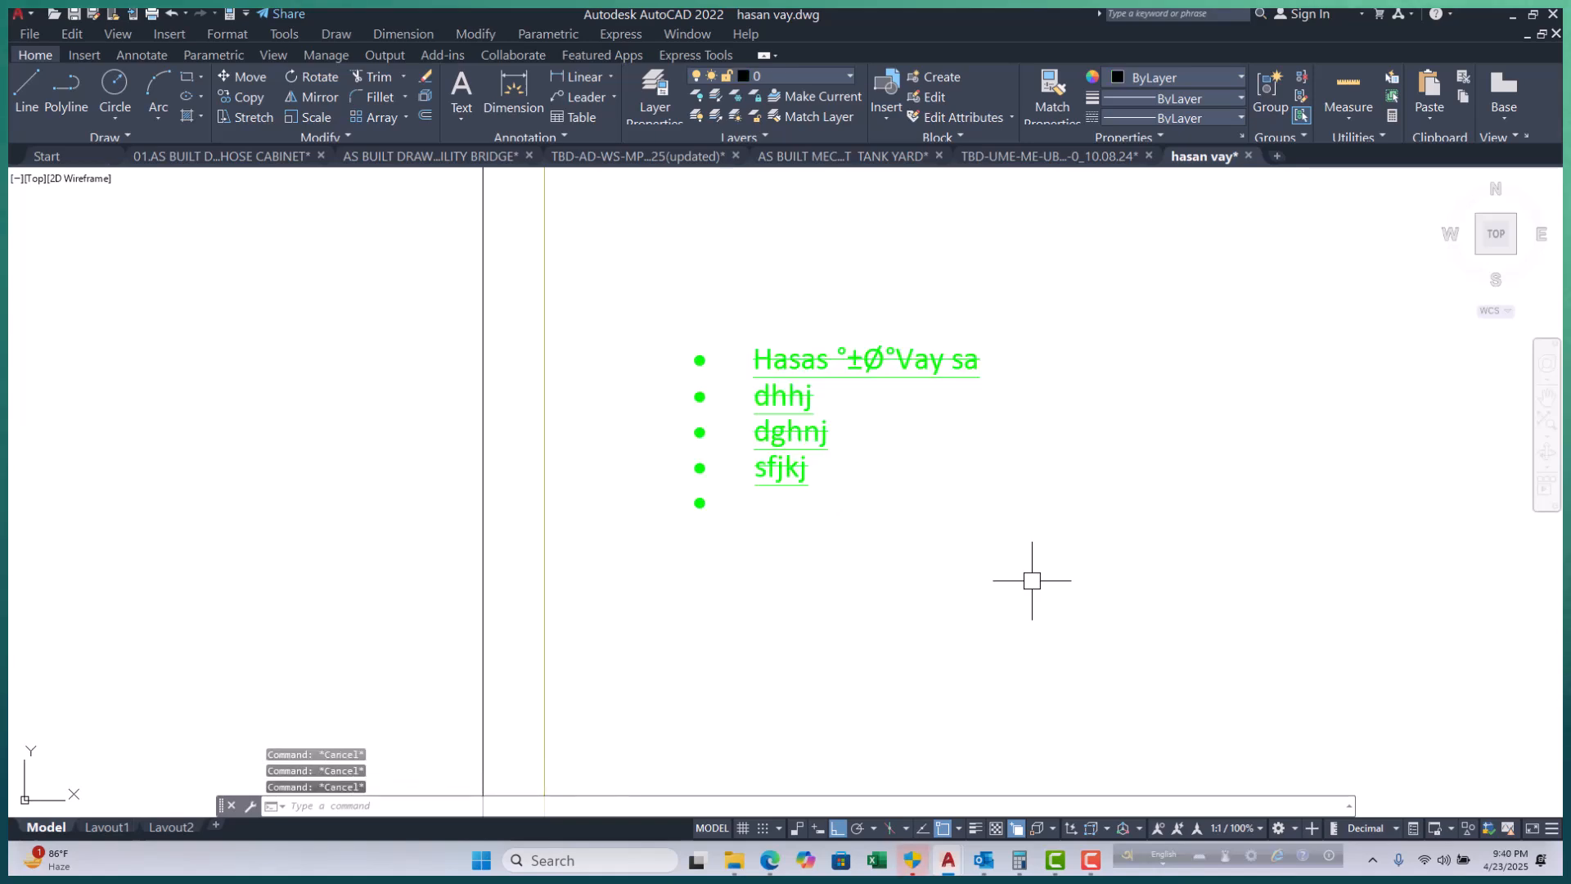
{"action": "left_click", "coordinate": [1048, 291]}
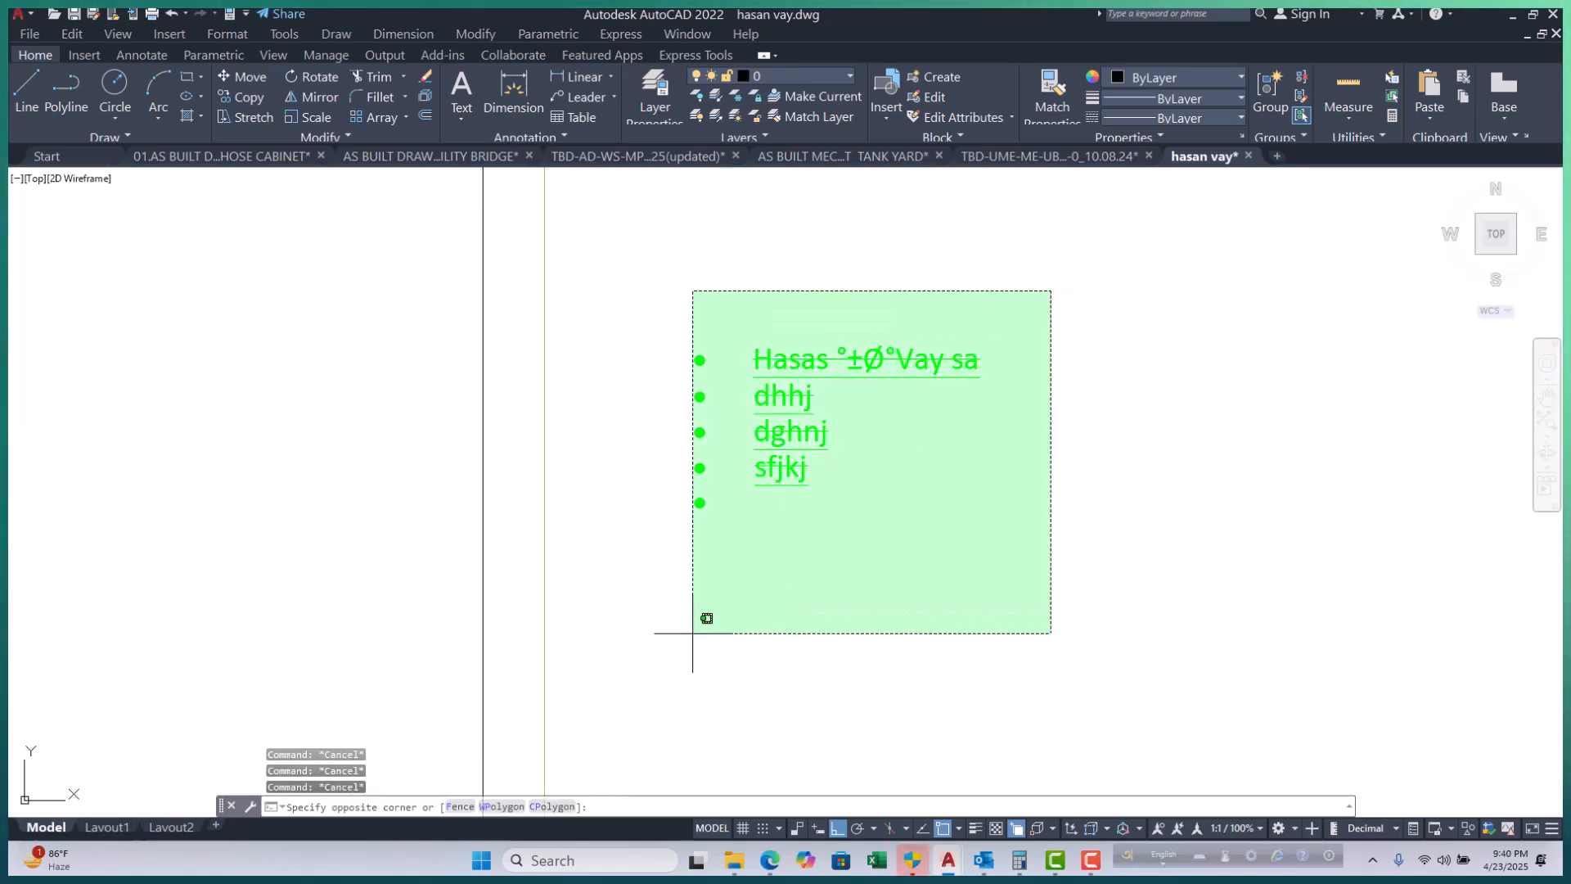
{"action": "left_click", "coordinate": [664, 612]}
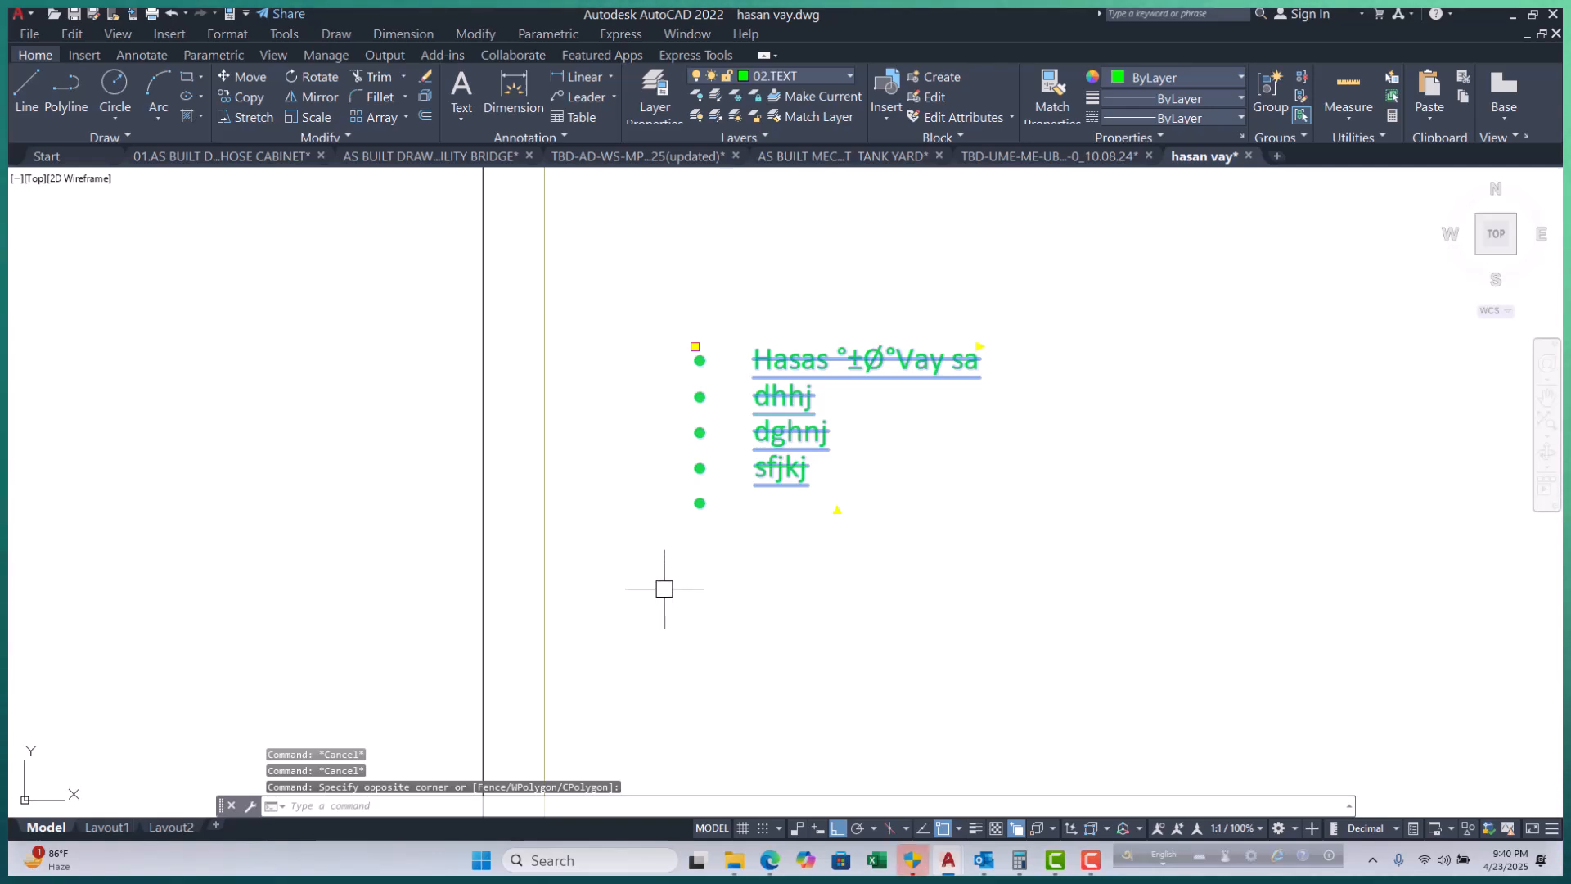
{"action": "key", "text": "Escape"}
{"action": "key", "text": "Escape"}
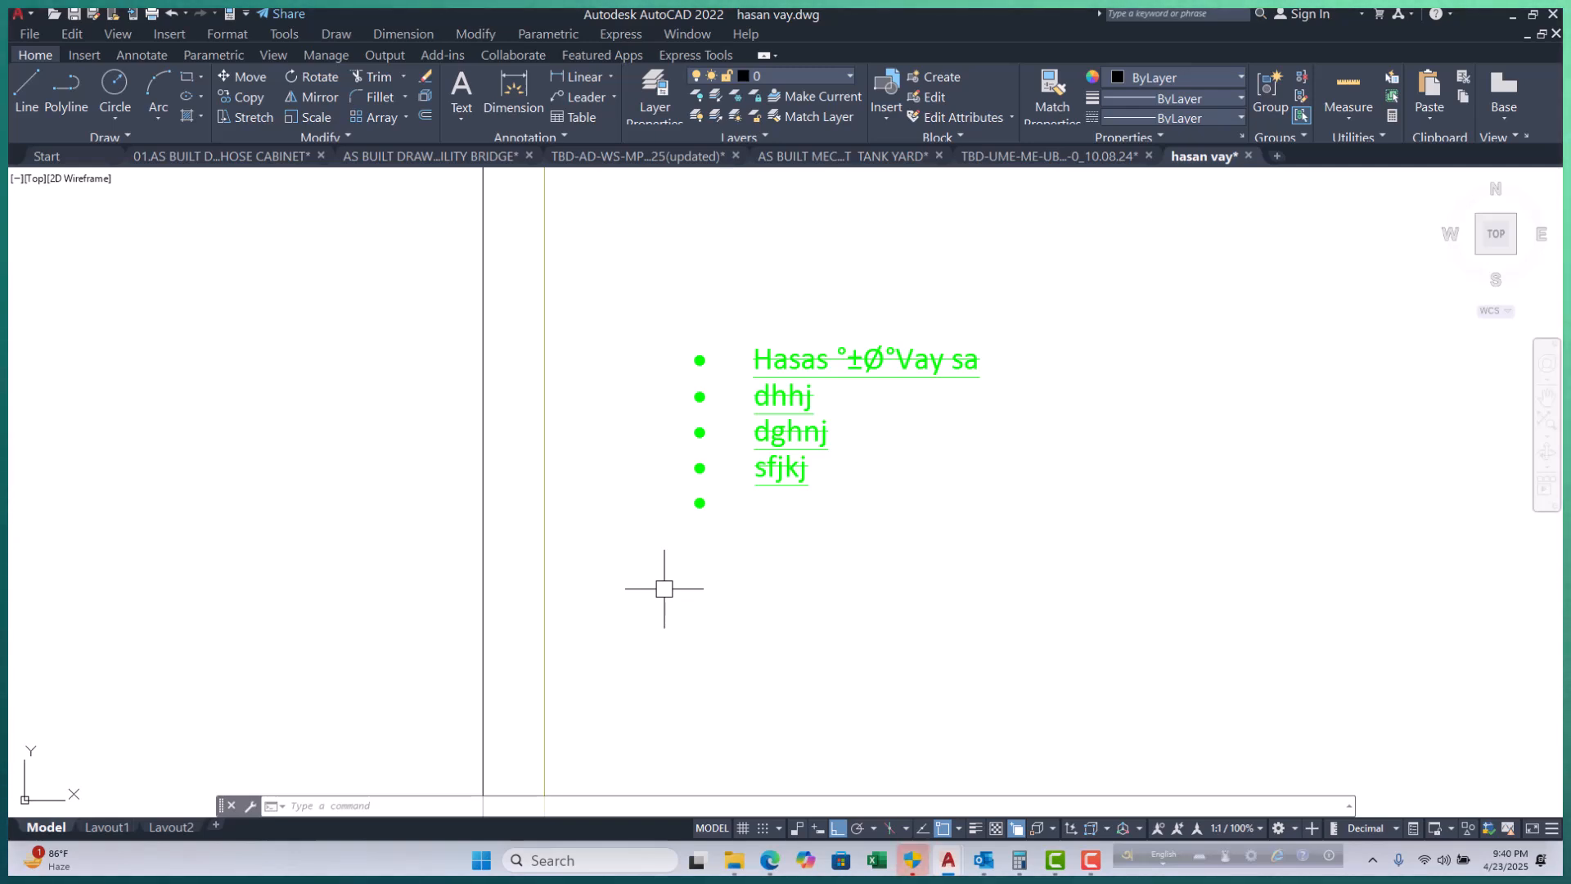
{"action": "scroll", "coordinate": [662, 506], "scroll_direction": "down", "scroll_amount": 10}
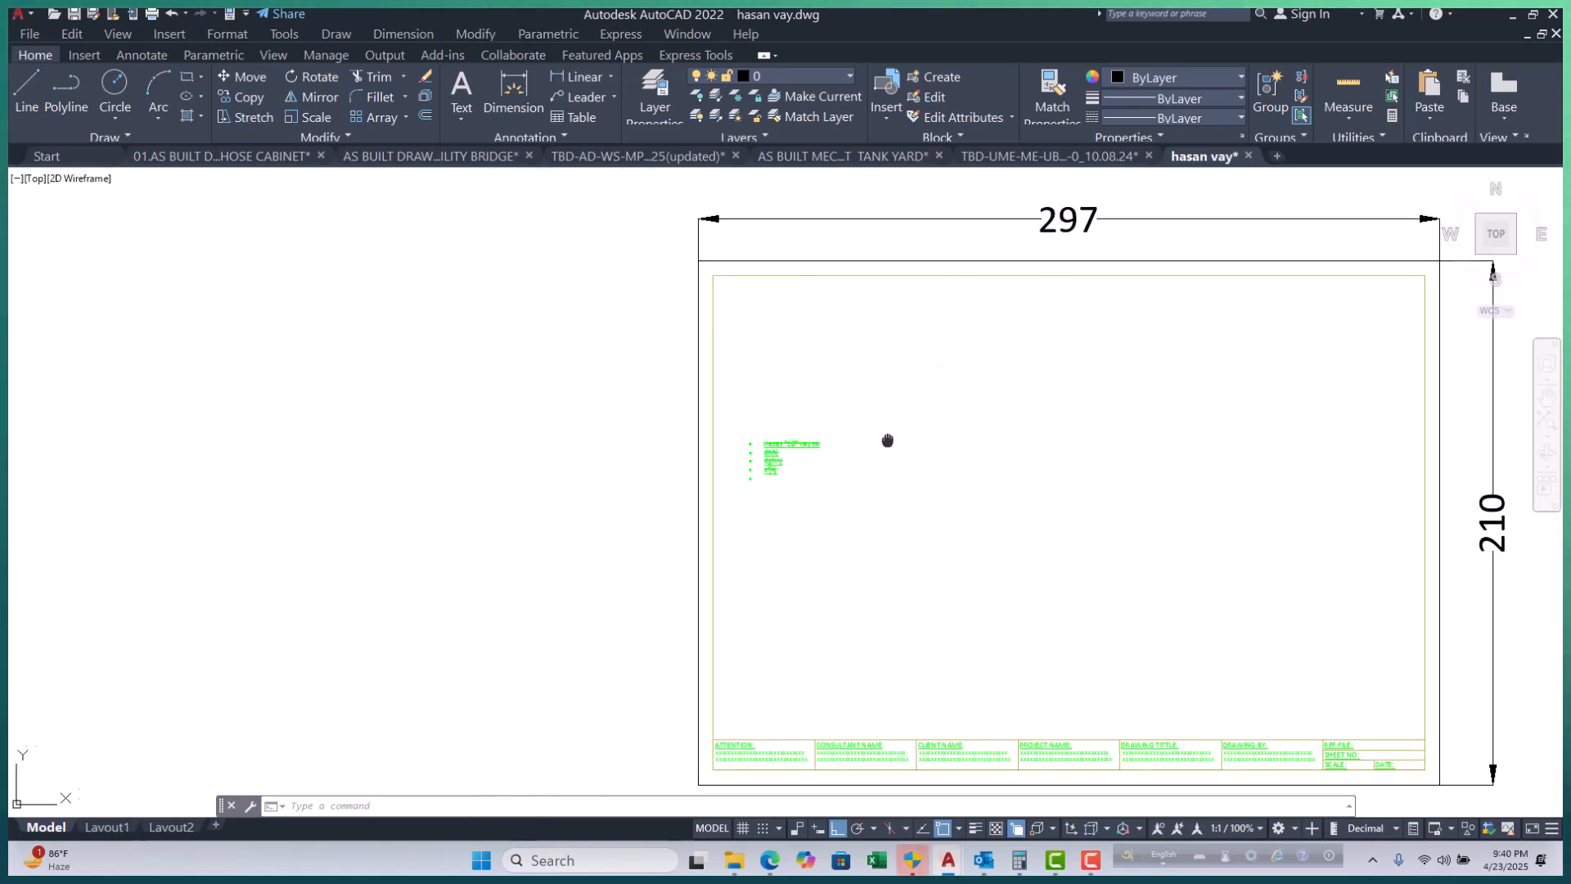
Select the sheet border, then cancel the selection.
{"action": "scroll", "coordinate": [654, 475], "scroll_direction": "up", "scroll_amount": 5}
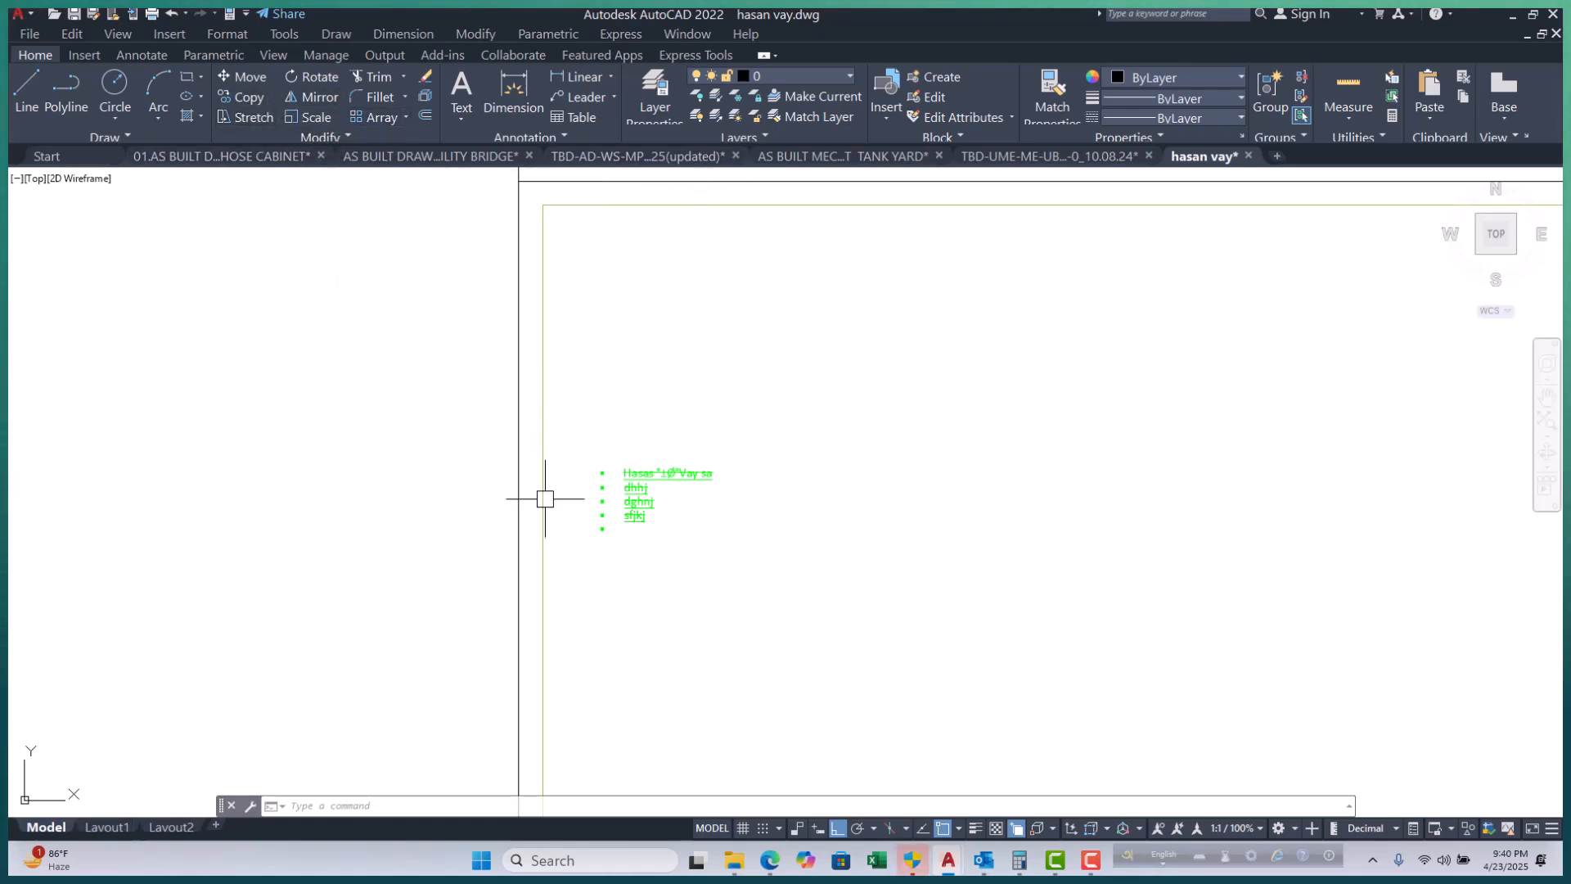
{"action": "scroll", "coordinate": [630, 600], "scroll_direction": "down", "scroll_amount": 4}
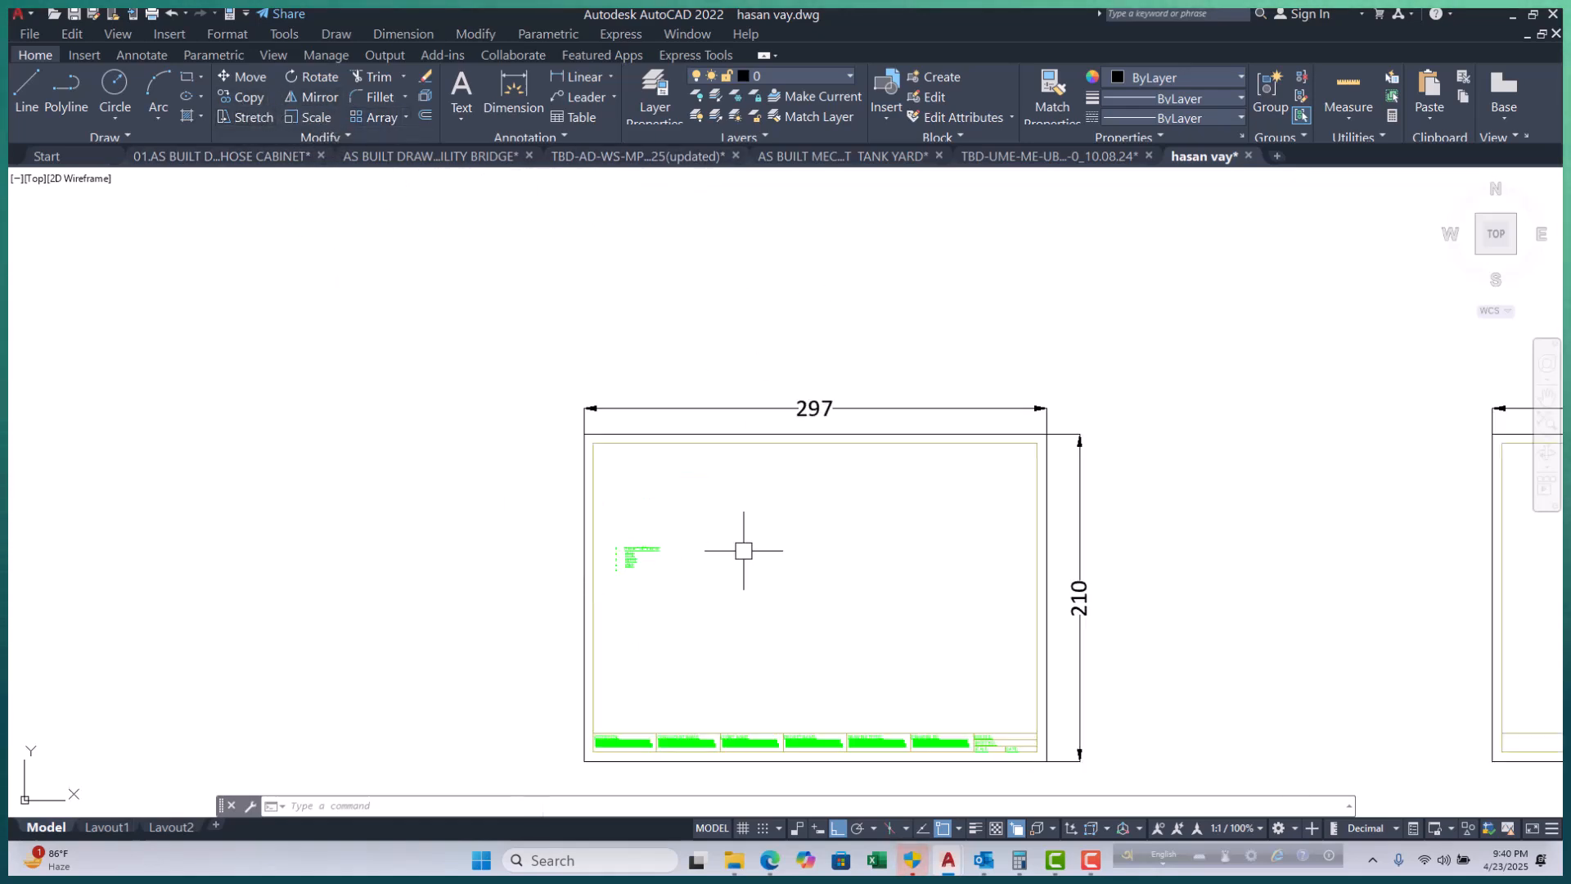
{"action": "left_click", "coordinate": [1033, 480]}
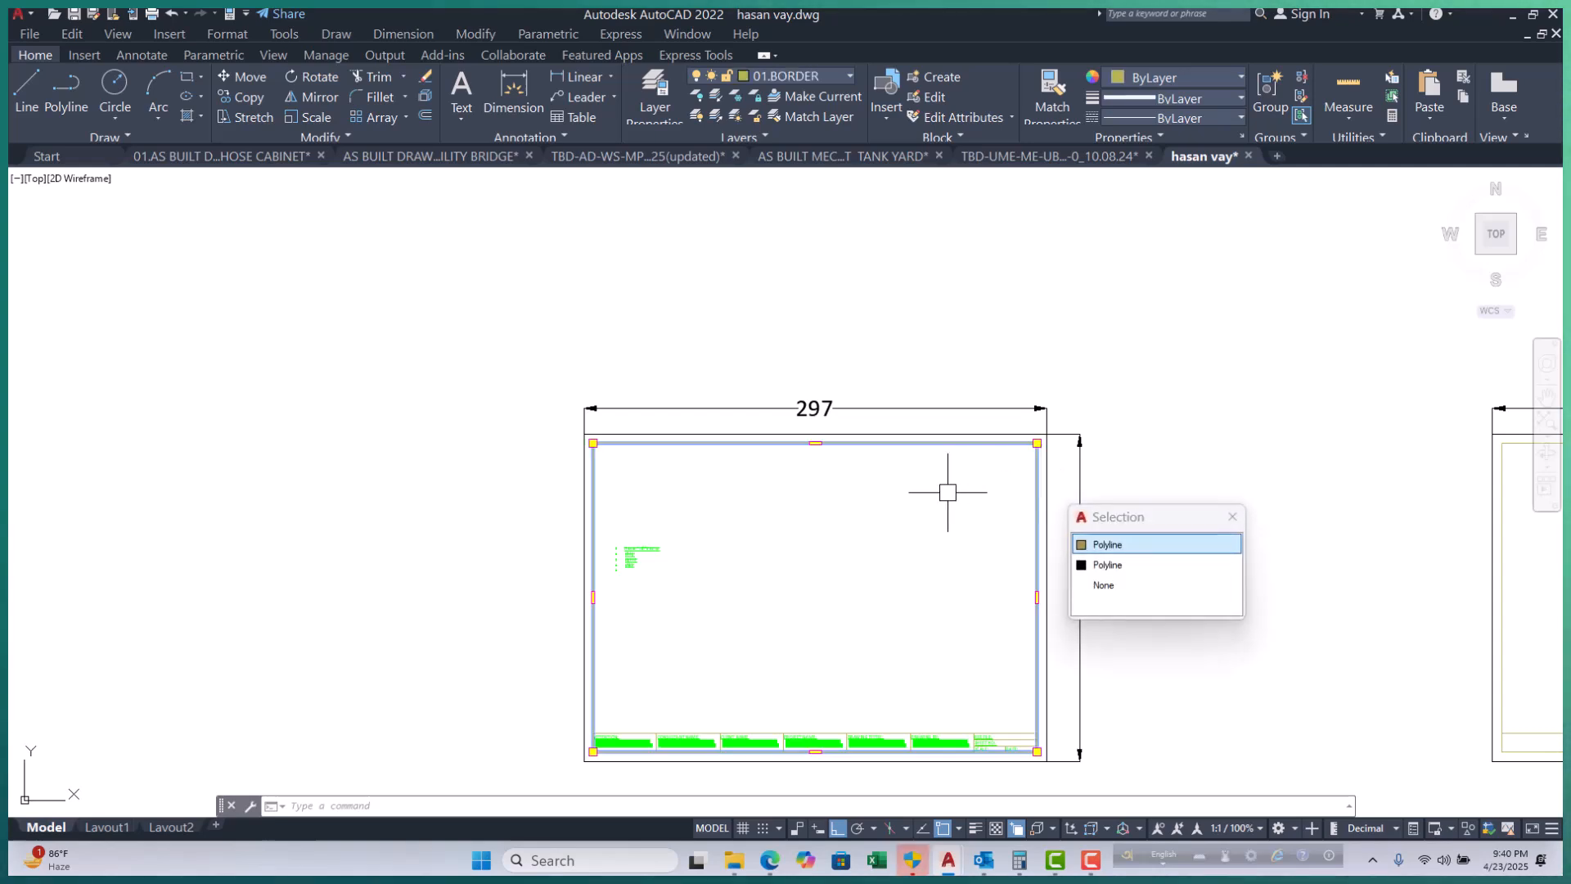
{"action": "key", "text": "Escape"}
{"action": "key", "text": "Escape"}
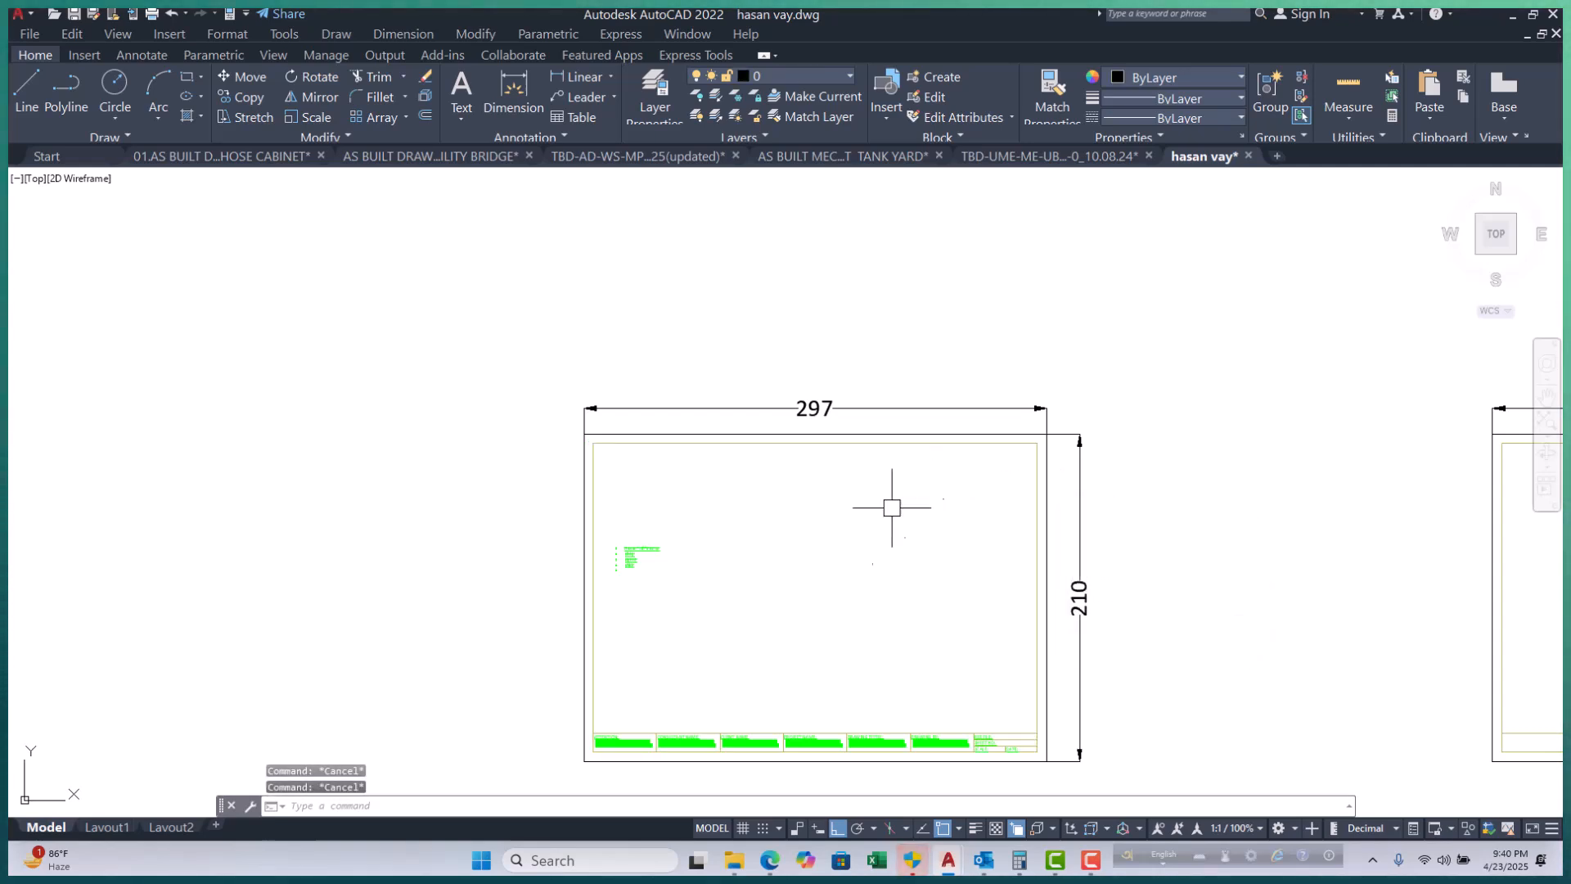
{"action": "scroll", "coordinate": [550, 589], "scroll_direction": "up", "scroll_amount": 3}
{"action": "left_click", "coordinate": [920, 383]}
{"action": "left_click", "coordinate": [709, 602]}
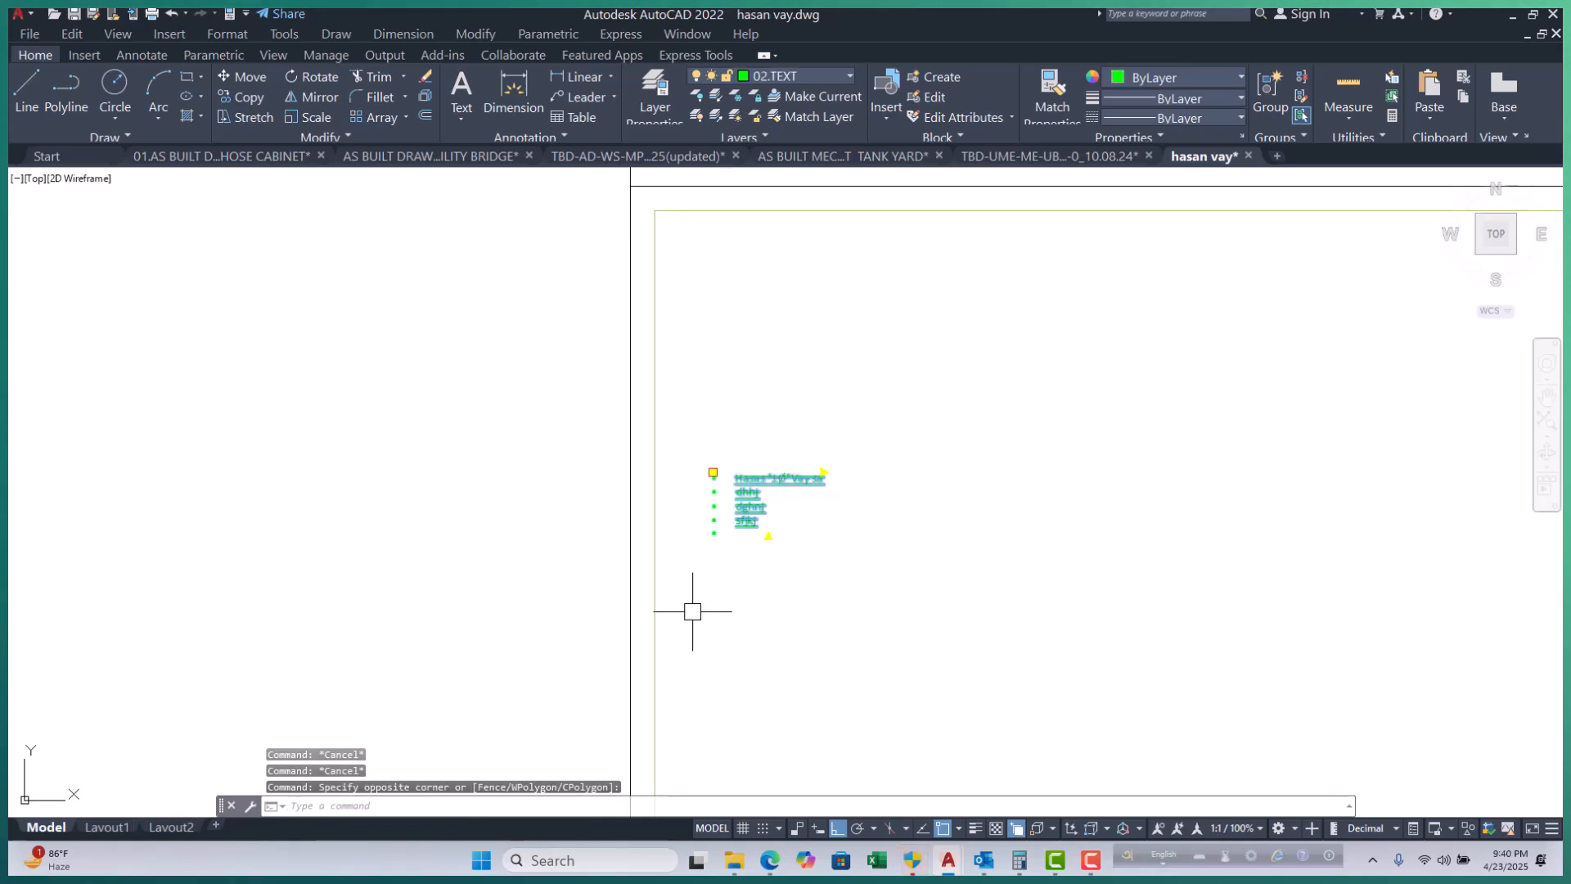
{"action": "key", "text": "Return"}
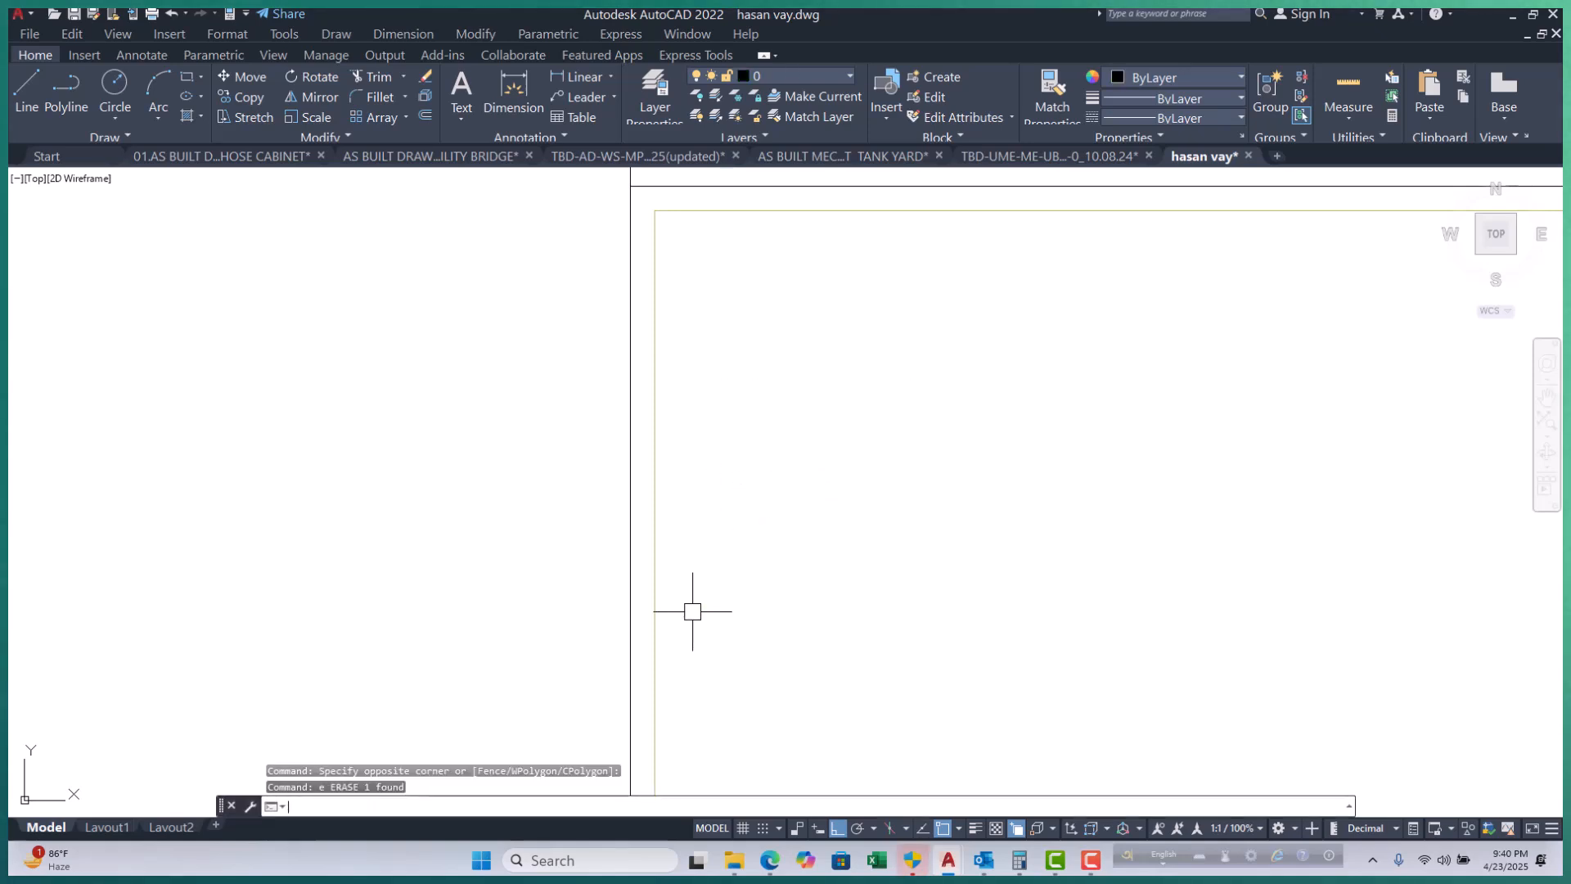
{"action": "scroll", "coordinate": [684, 444], "scroll_direction": "down", "scroll_amount": 2}
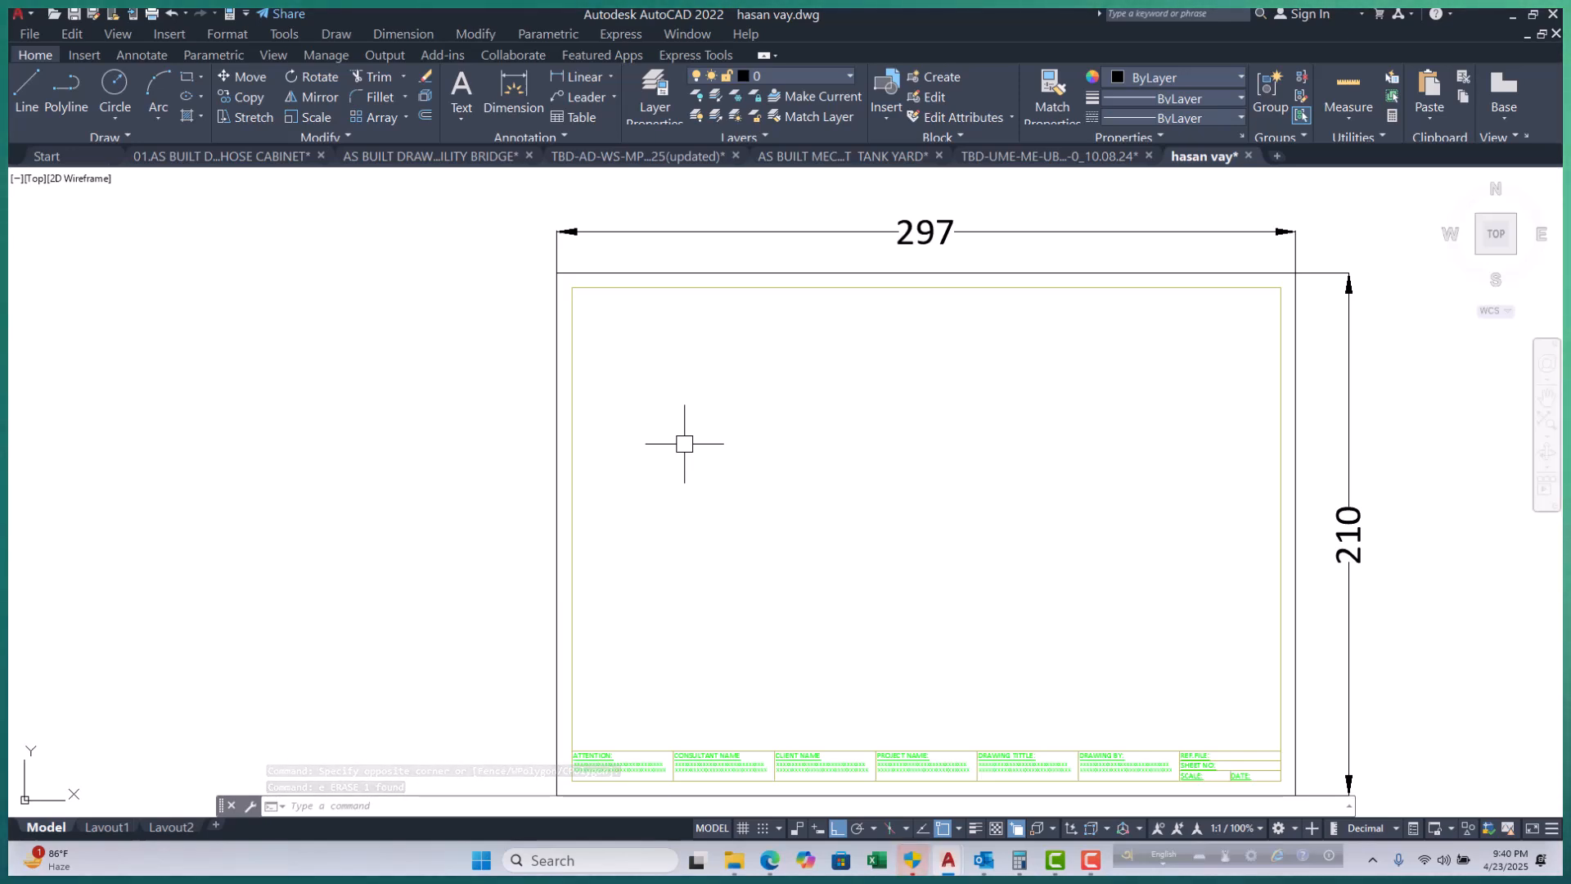
{"action": "key", "text": "ctrl+s"}
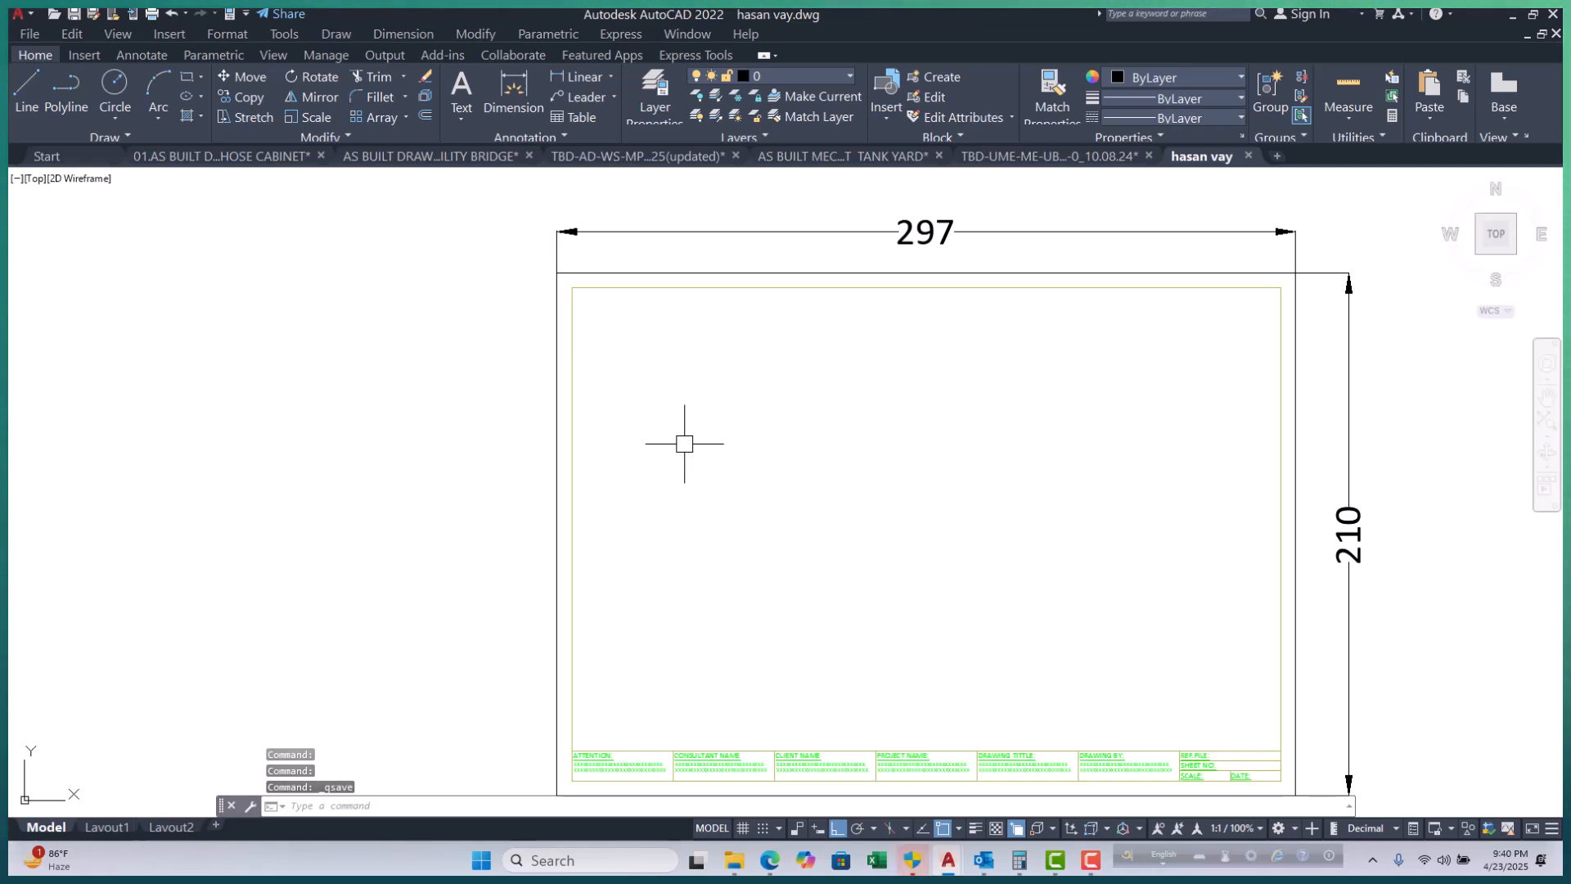
{"action": "middle_click_drag", "start_coordinate": [577, 397], "coordinate": [573, 396]}
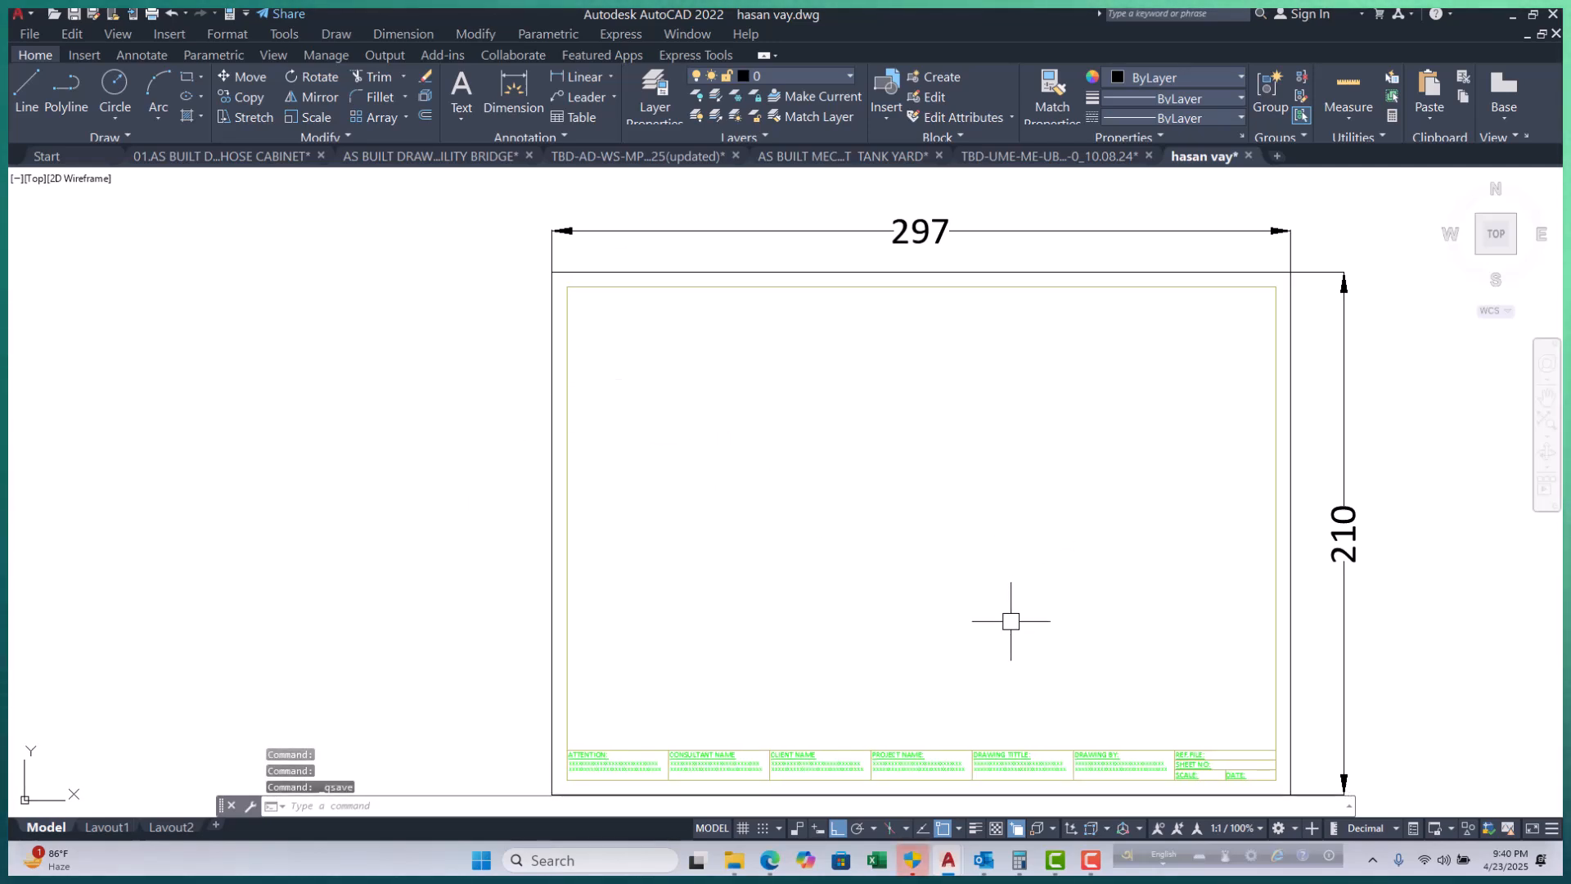